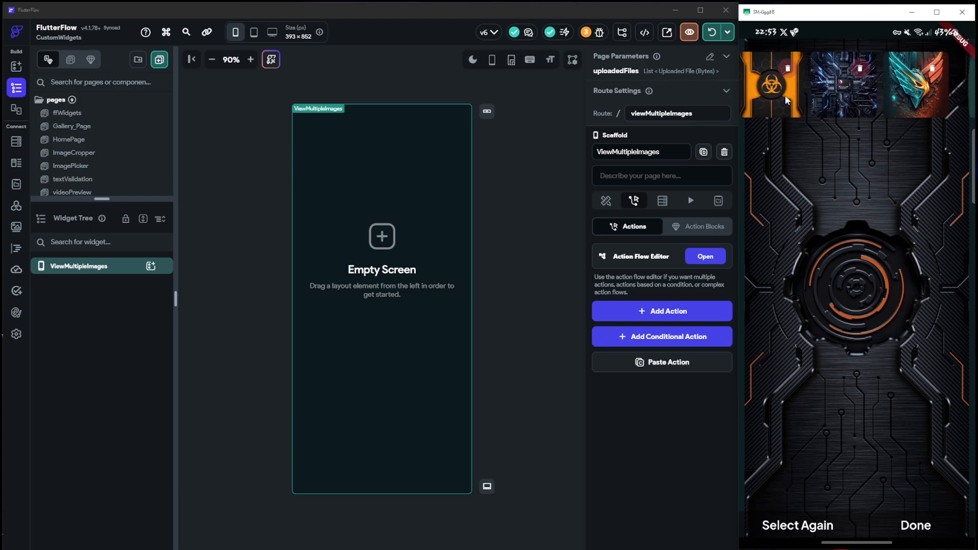
# Find the red-and-black image in the running app's thumbnail strip, preview it and delete it from the selection
pyautogui.moveTo(901, 102); pyautogui.dragTo(864, 109)
pyautogui.moveTo(802, 103); pyautogui.dragTo(884, 102)
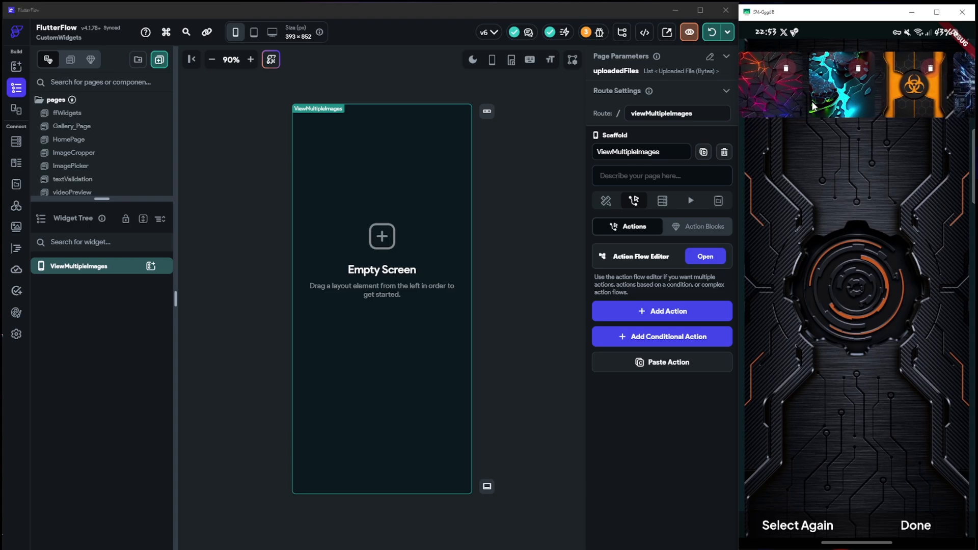
pyautogui.moveTo(802, 100); pyautogui.dragTo(890, 99)
pyautogui.moveTo(829, 103)
pyautogui.mouseDown()
pyautogui.moveTo(908, 102)
pyautogui.moveTo(811, 103)
pyautogui.mouseUp()
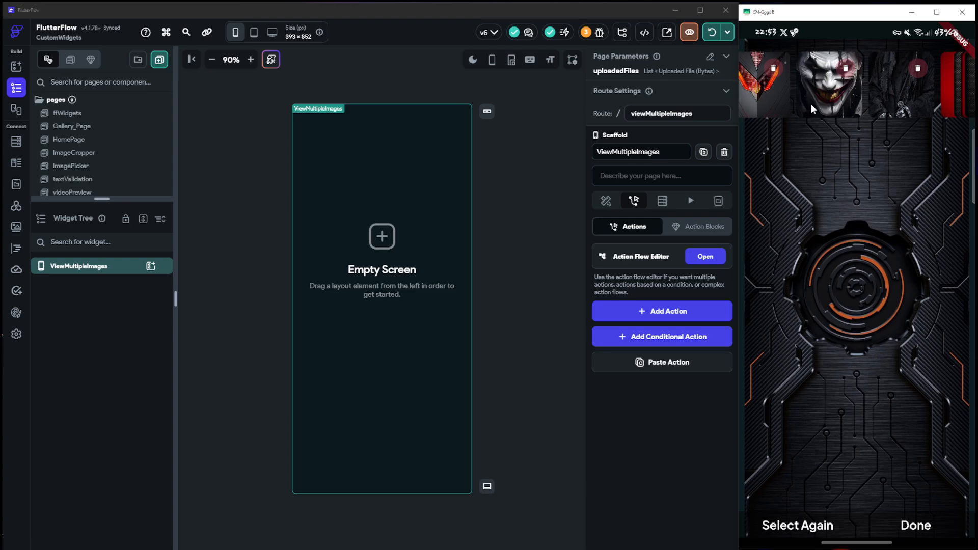
pyautogui.moveTo(899, 100); pyautogui.dragTo(789, 109)
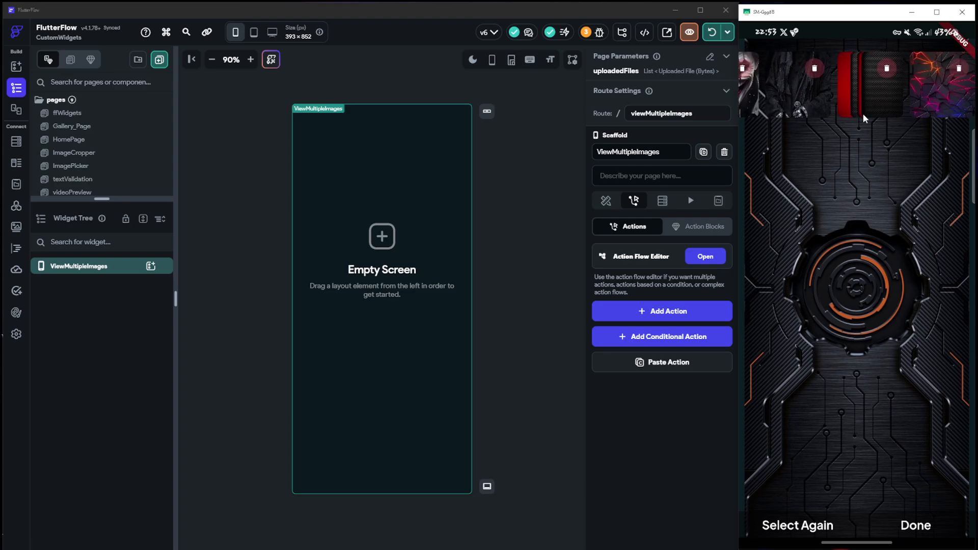
pyautogui.moveTo(846, 100); pyautogui.dragTo(827, 103)
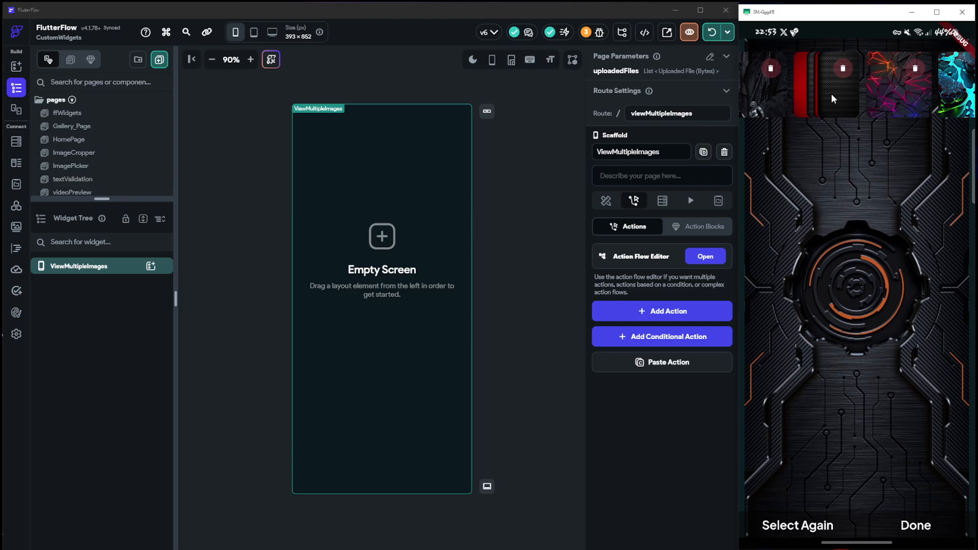
pyautogui.click(834, 98)
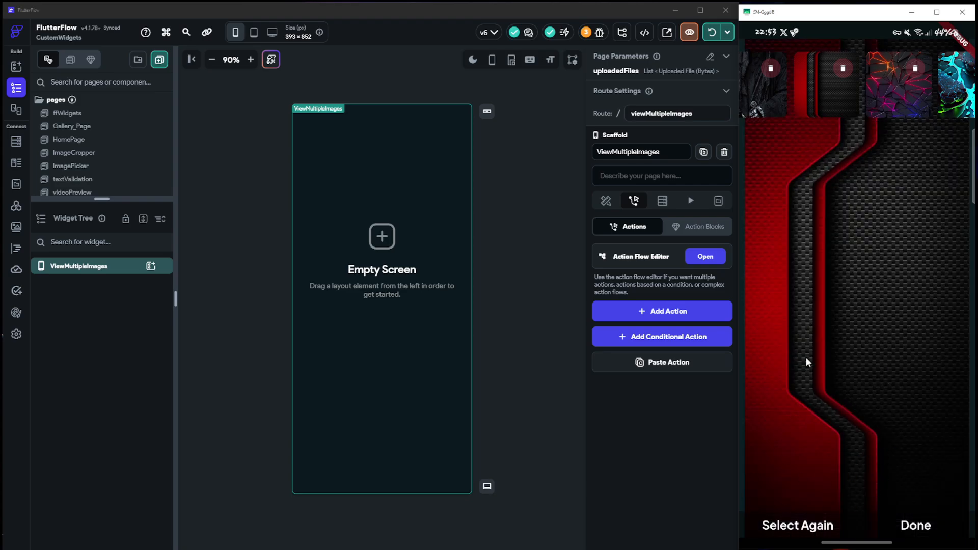
pyautogui.click(843, 68)
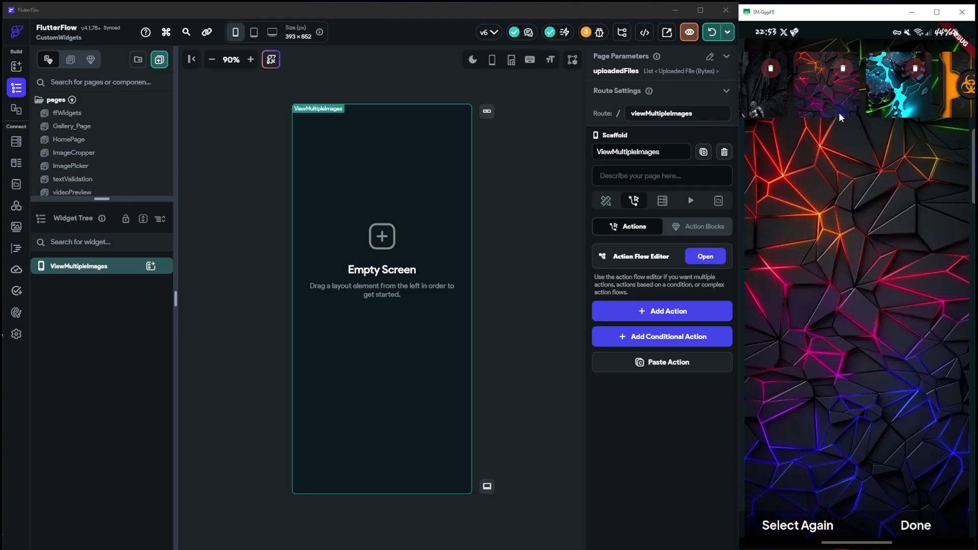
# Preview the image of the dark robed figure and delete it from the selection
pyautogui.moveTo(840, 95); pyautogui.dragTo(879, 96)
pyautogui.click(788, 96)
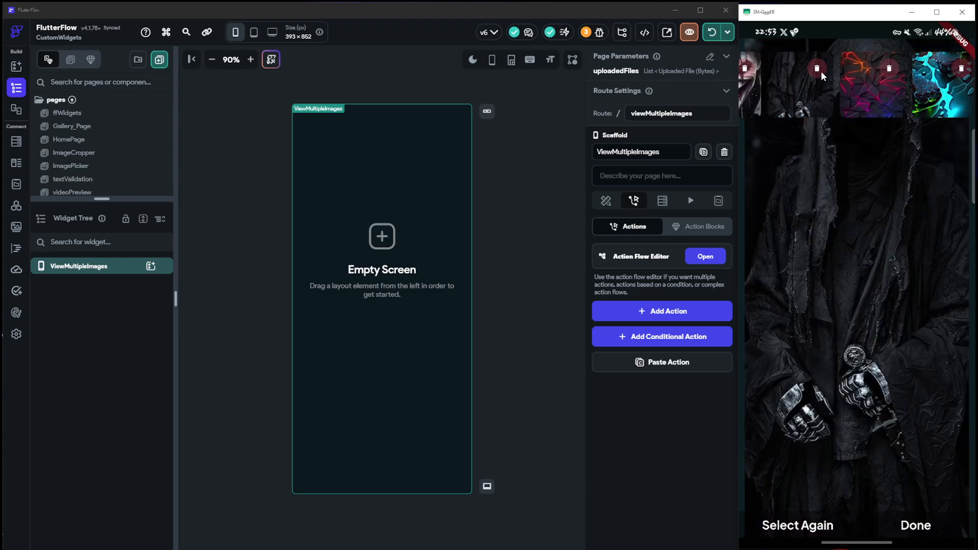
pyautogui.click(821, 71)
# Preview the orange biohazard and Snapdragon chip images, and delete the winged emblem image at the end of the strip
pyautogui.moveTo(819, 100); pyautogui.dragTo(937, 110)
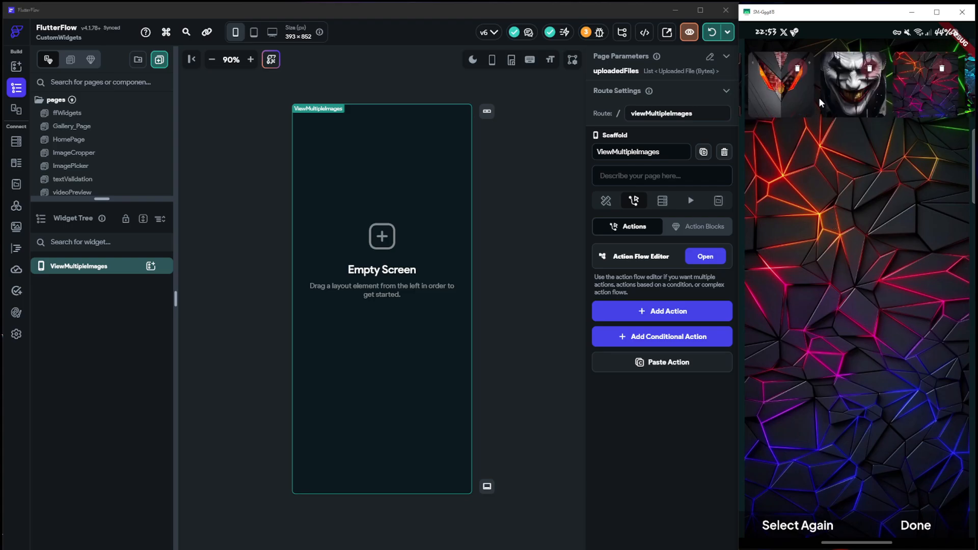
pyautogui.moveTo(799, 100); pyautogui.dragTo(820, 104)
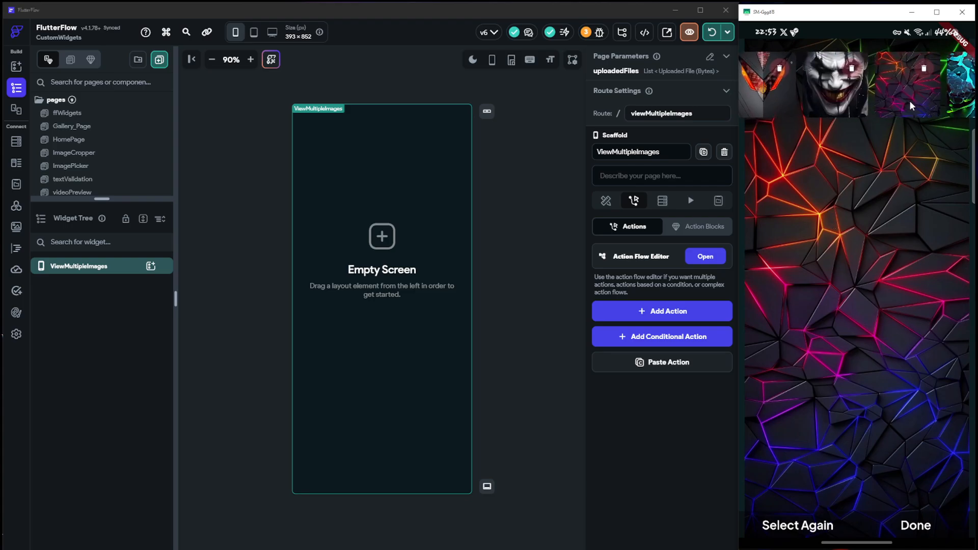
pyautogui.moveTo(909, 100); pyautogui.dragTo(817, 104)
pyautogui.click(860, 98)
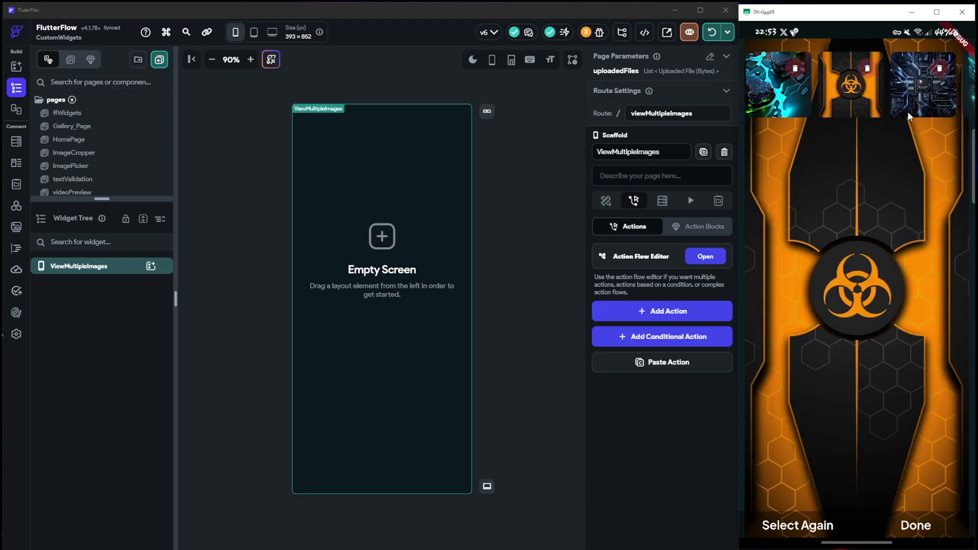
pyautogui.click(932, 104)
pyautogui.moveTo(933, 104); pyautogui.dragTo(813, 109)
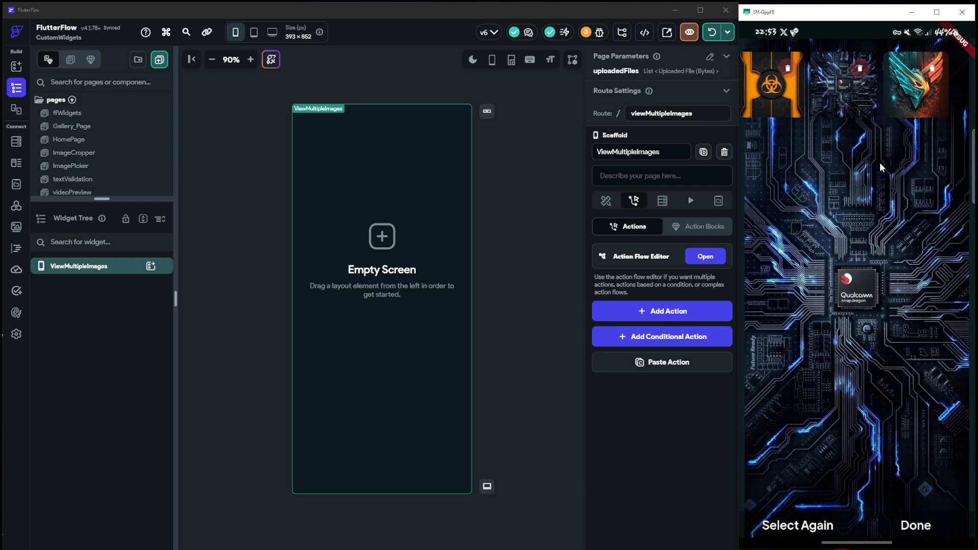
pyautogui.click(897, 99)
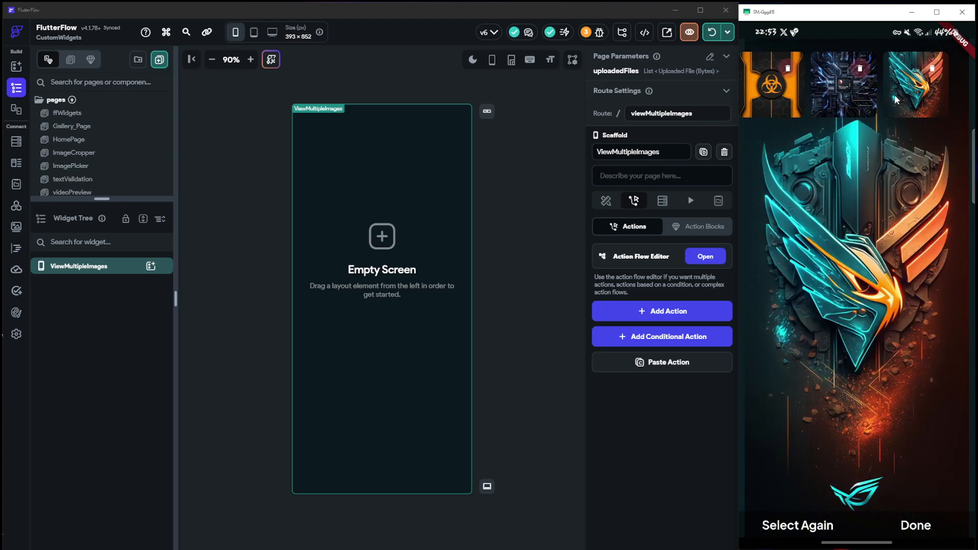
pyautogui.click(932, 68)
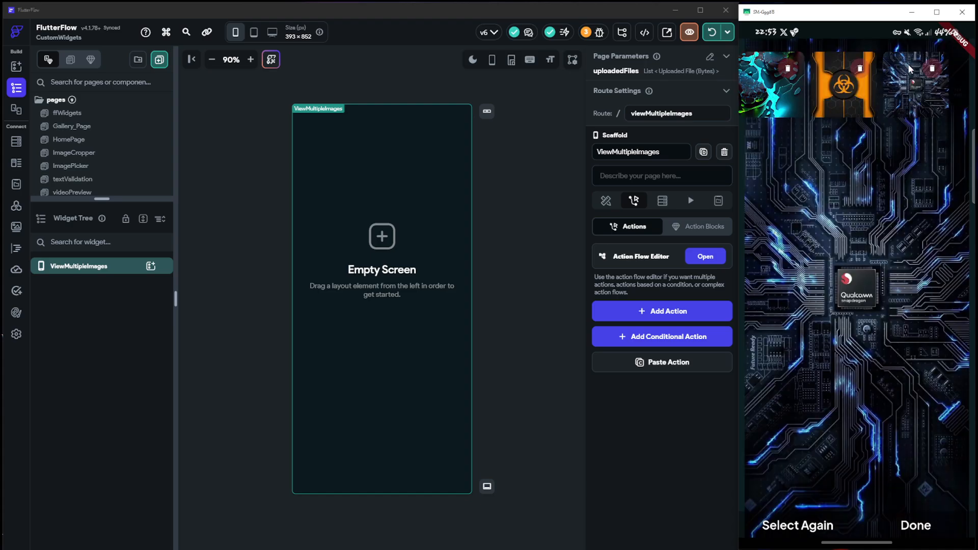
# Delete all remaining images from the thumbnail strip, finishing with the round gear image
pyautogui.moveTo(797, 93); pyautogui.dragTo(812, 91)
pyautogui.click(796, 88)
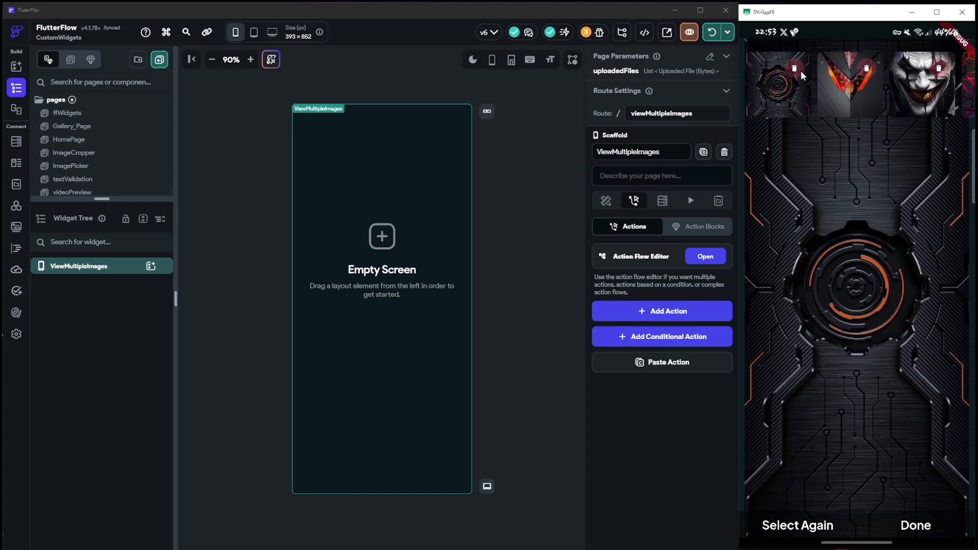
pyautogui.click(863, 71)
pyautogui.click(865, 70)
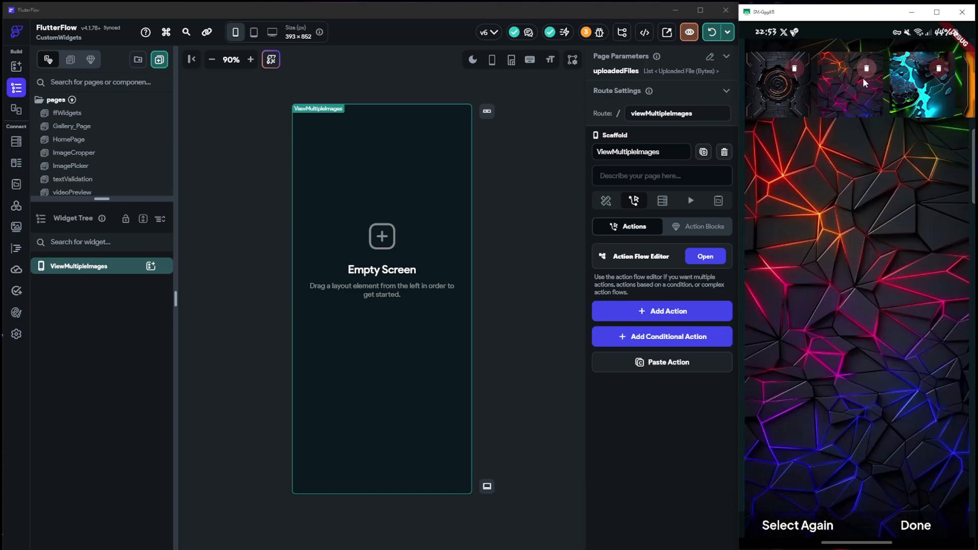
pyautogui.click(860, 68)
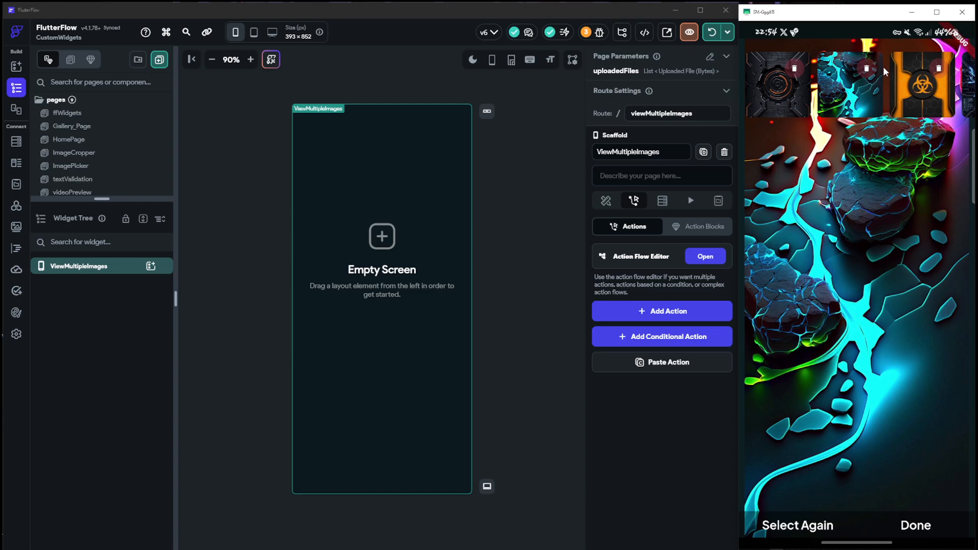
pyautogui.click(864, 70)
pyautogui.click(866, 69)
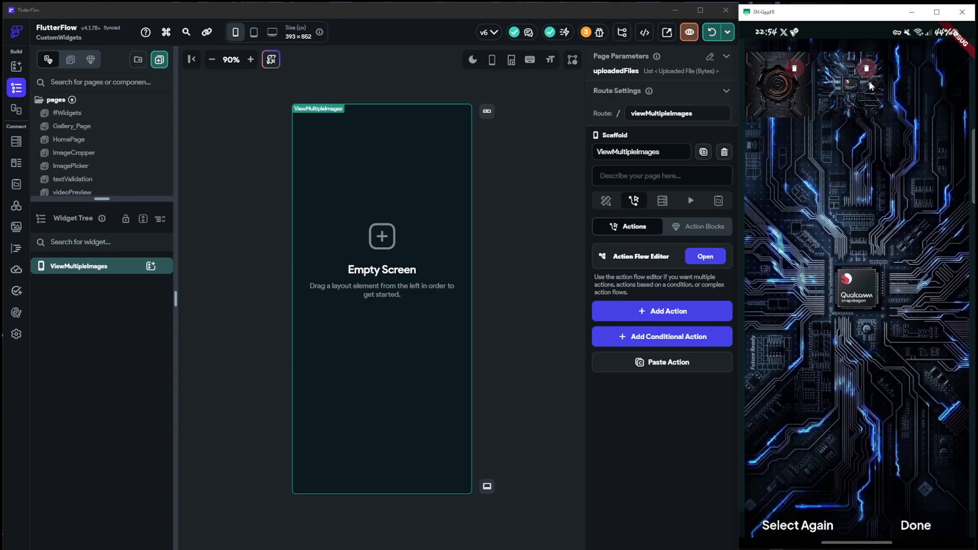
pyautogui.click(866, 68)
pyautogui.click(794, 70)
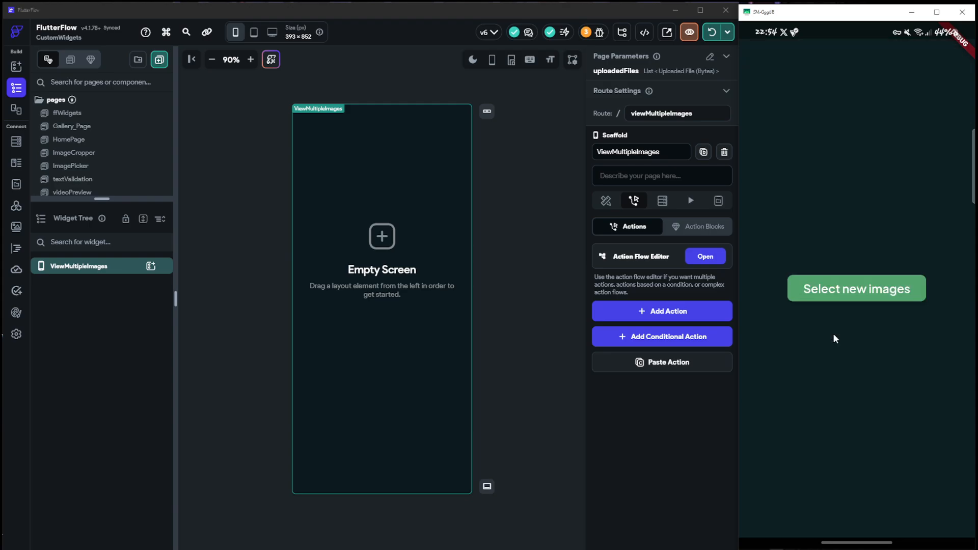
# Select new images, replacing the winged emblem, gear and red-striped ones with other wallpapers including two armored emblems, and review the submitted set
pyautogui.click(821, 300)
pyautogui.click(838, 271)
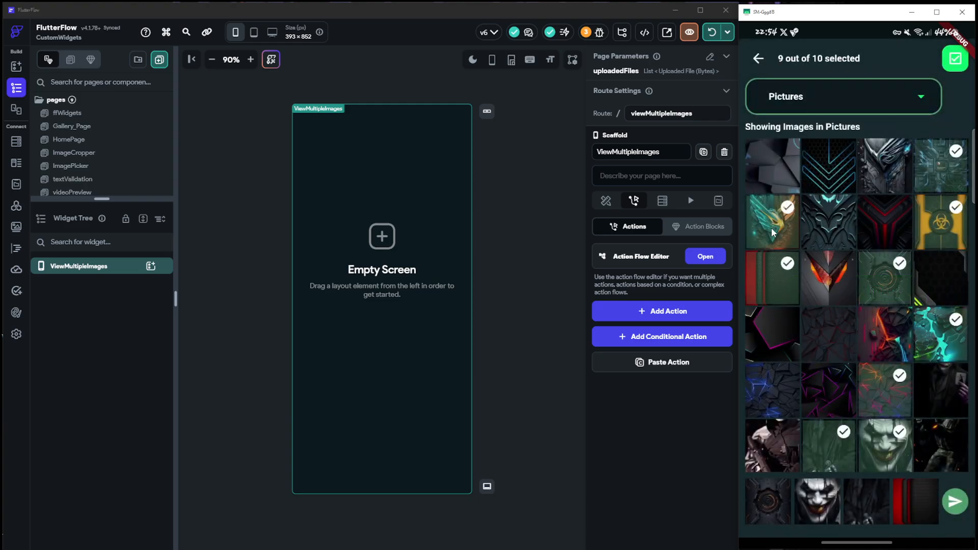
pyautogui.click(772, 233)
pyautogui.click(880, 277)
pyautogui.click(775, 276)
pyautogui.click(832, 231)
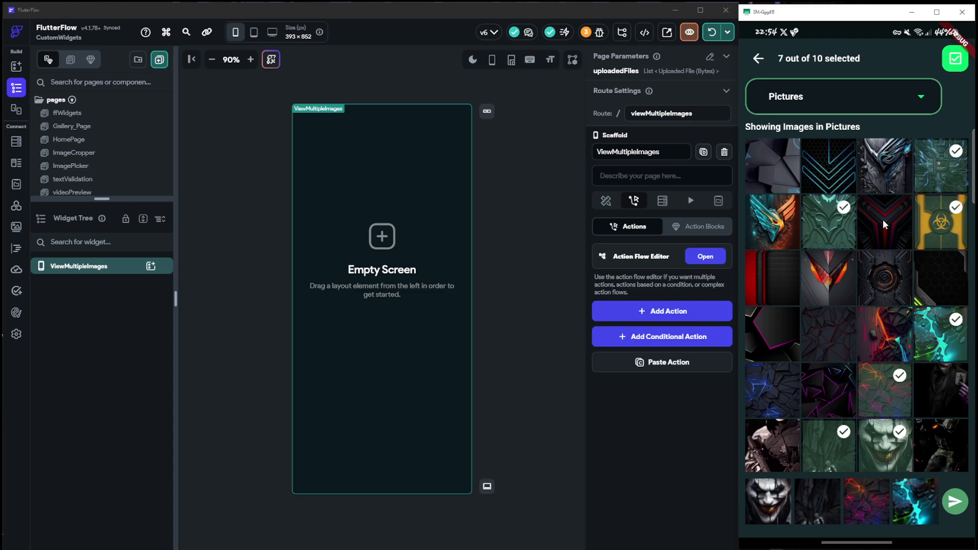
pyautogui.click(838, 168)
pyautogui.click(936, 225)
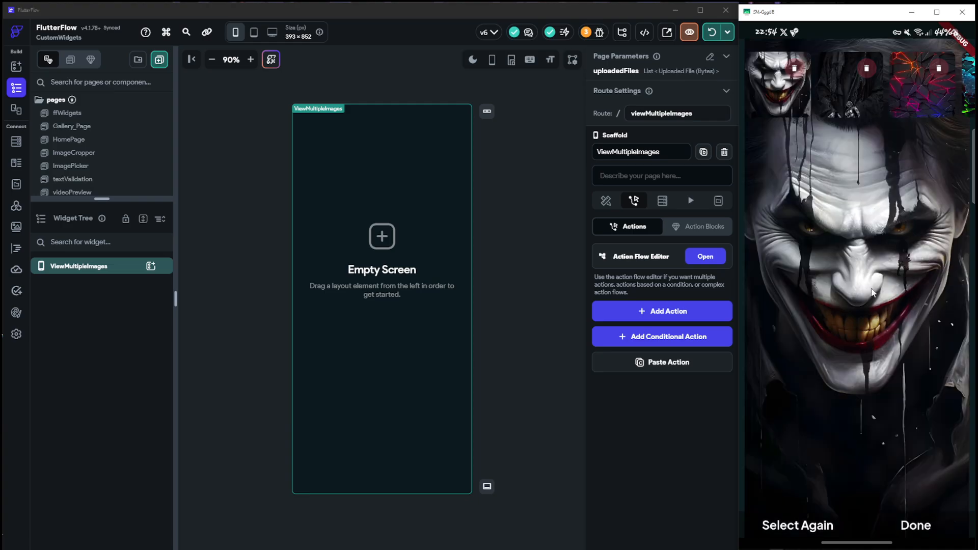
pyautogui.moveTo(819, 94); pyautogui.dragTo(764, 94)
pyautogui.moveTo(942, 94)
pyautogui.mouseDown()
pyautogui.moveTo(796, 92)
pyautogui.moveTo(947, 104)
pyautogui.mouseUp()
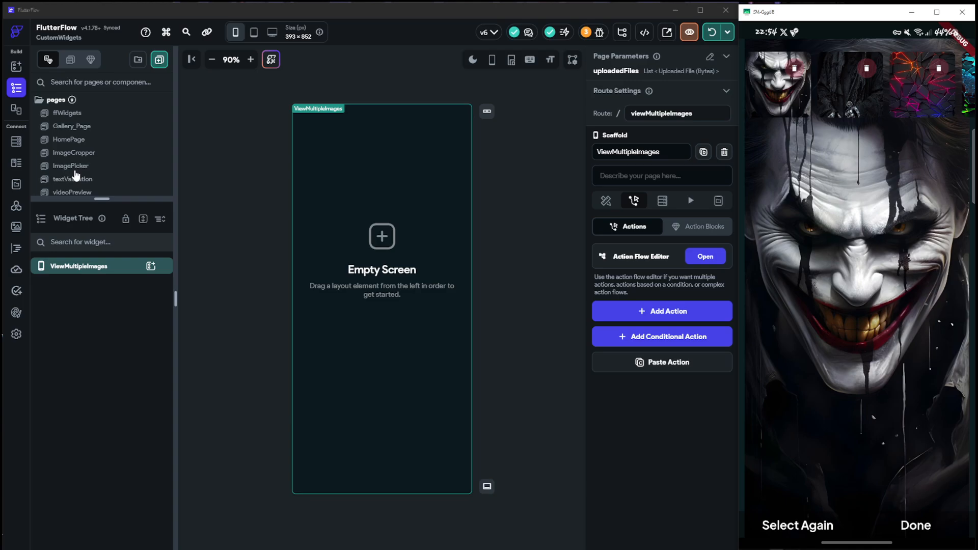
# Open Gallery_Page and examine the custom widget properties of GhostCodingGallery through to its callback actions
pyautogui.scroll(-3, 77, 174)
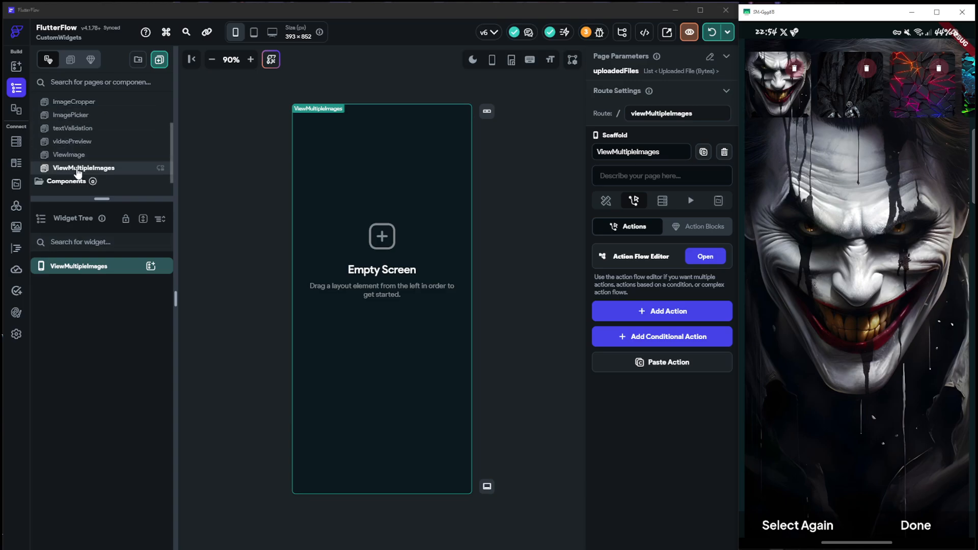
pyautogui.scroll(3, 79, 142)
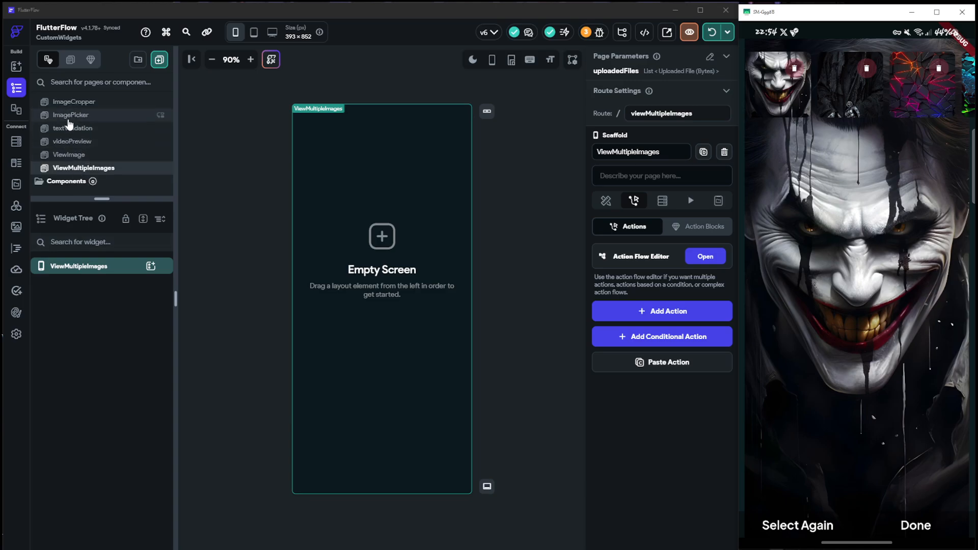
pyautogui.click(73, 126)
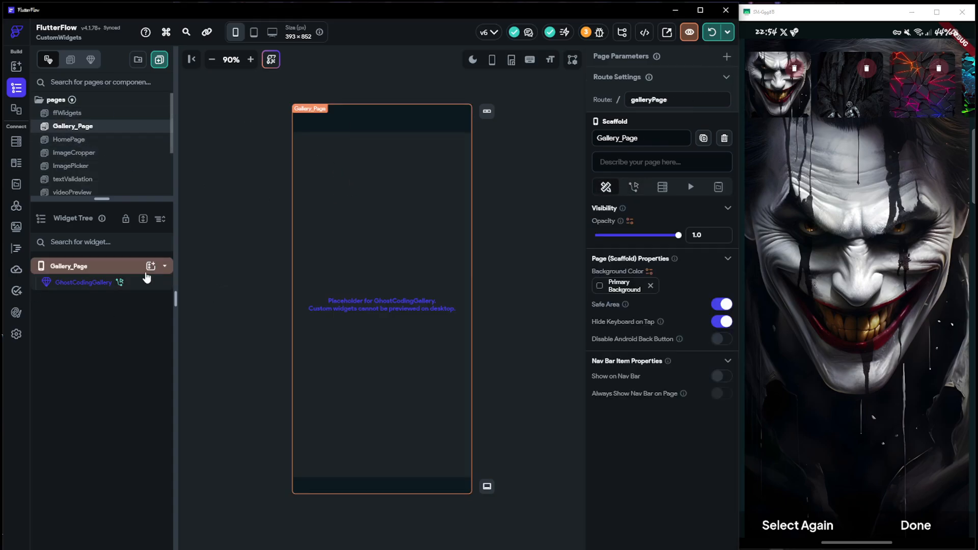
pyautogui.click(98, 282)
pyautogui.scroll(-20, 636, 374)
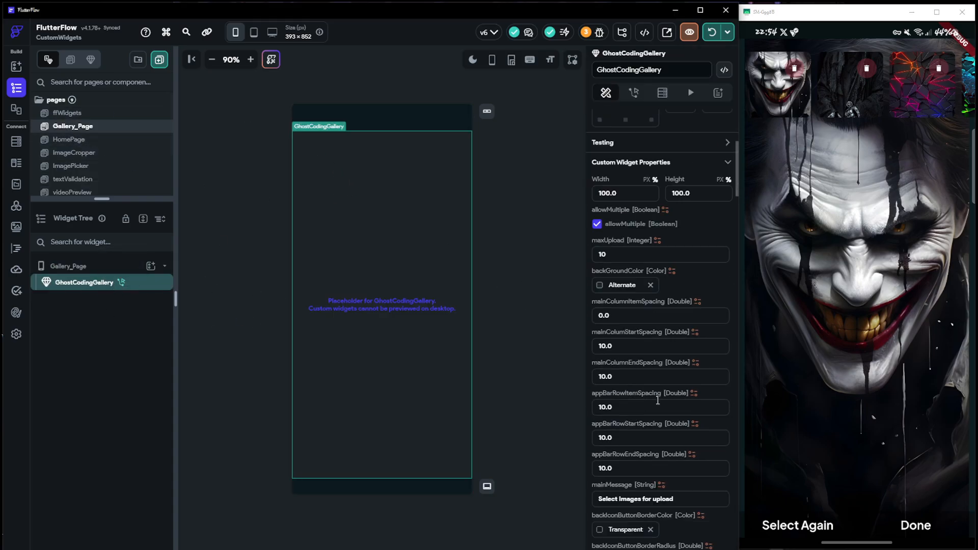
pyautogui.moveTo(735, 287); pyautogui.dragTo(734, 102)
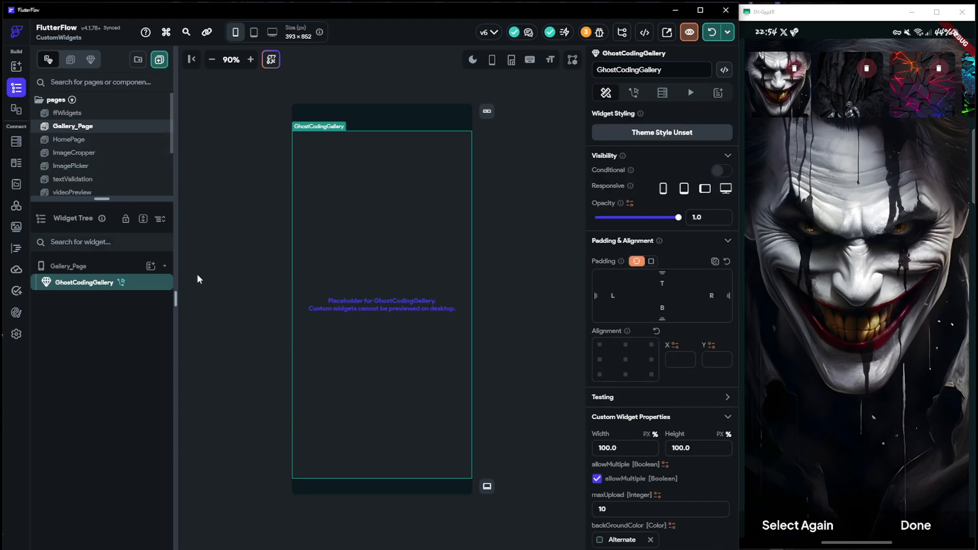
pyautogui.scroll(-10, 721, 189)
pyautogui.moveTo(735, 203); pyautogui.dragTo(726, 532)
# Inspect the multiCallBackAction flow and its uploadedFiles parameter for the navigation to ViewMultipleImages, and close the flow
pyautogui.click(699, 474)
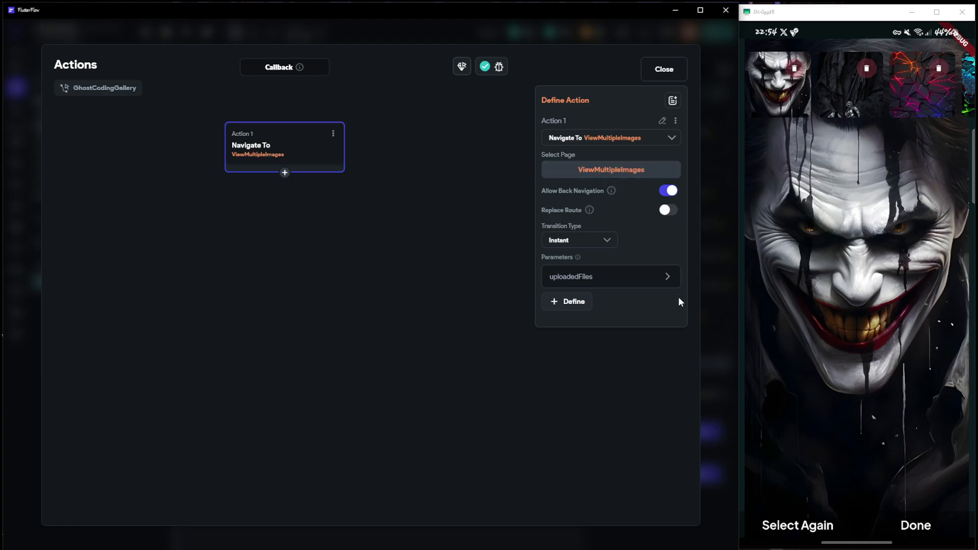
pyautogui.click(667, 276)
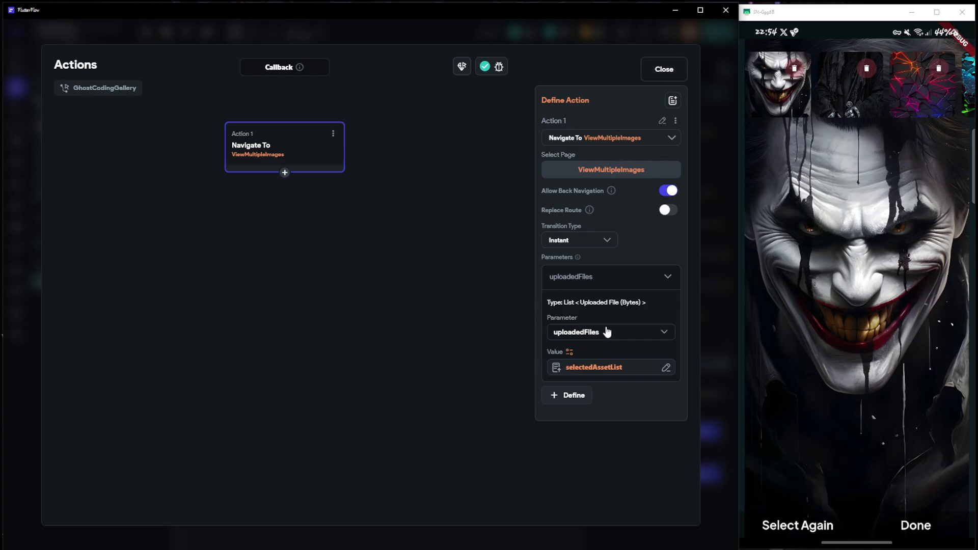
pyautogui.click(660, 67)
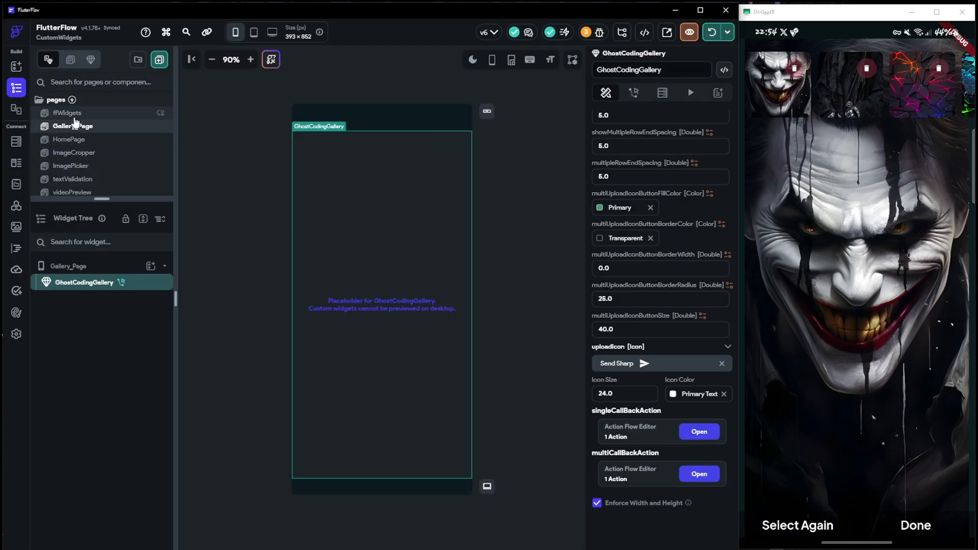
# Duplicate the Upload Image button on HomePage
pyautogui.click(71, 139)
pyautogui.click(66, 315)
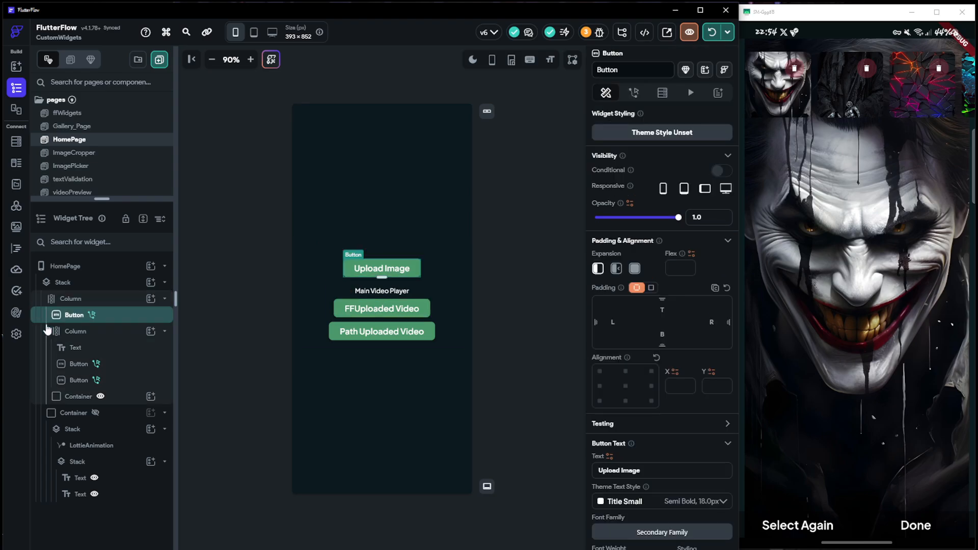
pyautogui.rightClick(61, 315)
pyautogui.click(100, 356)
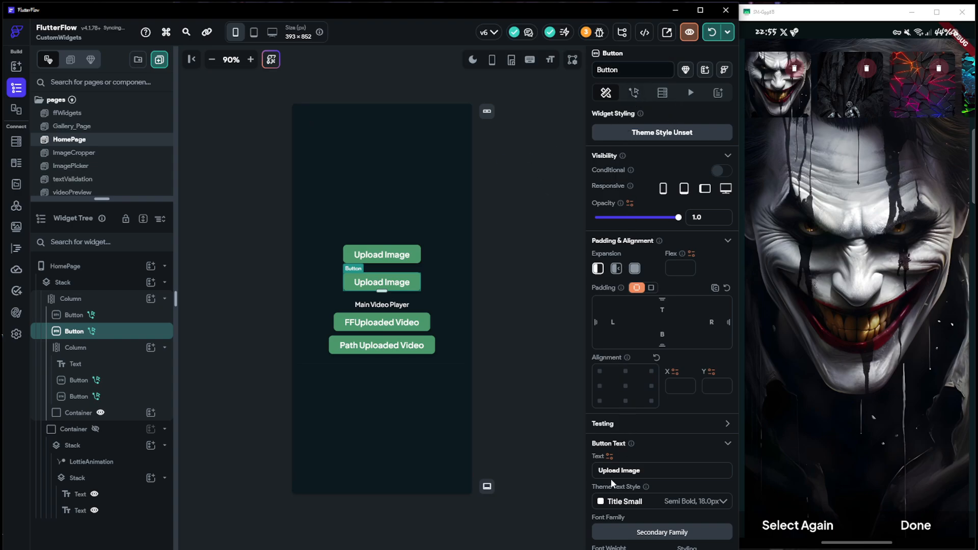
# Set the duplicated button's text to "Standard Upload"
pyautogui.tripleClick(647, 473)
pyautogui.write('Stan')
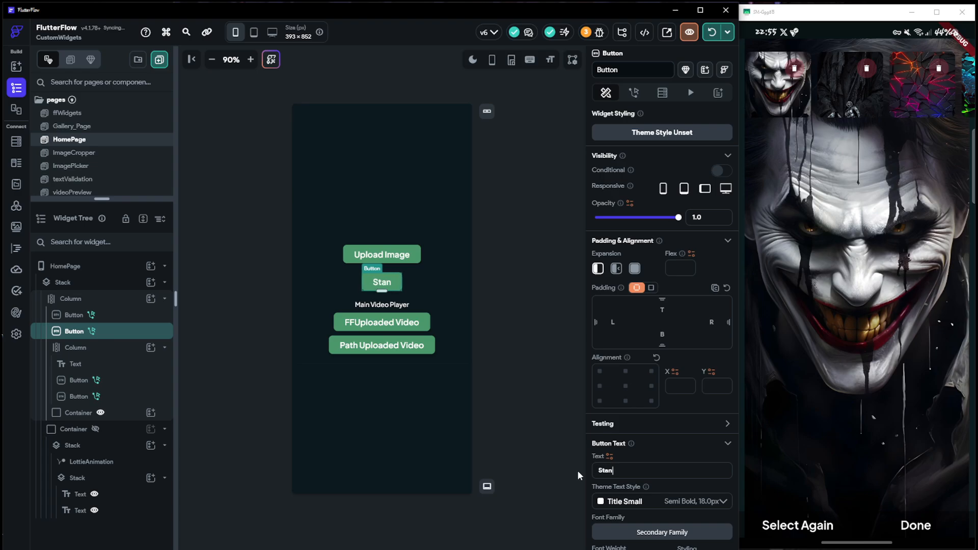
pyautogui.write('dard T')
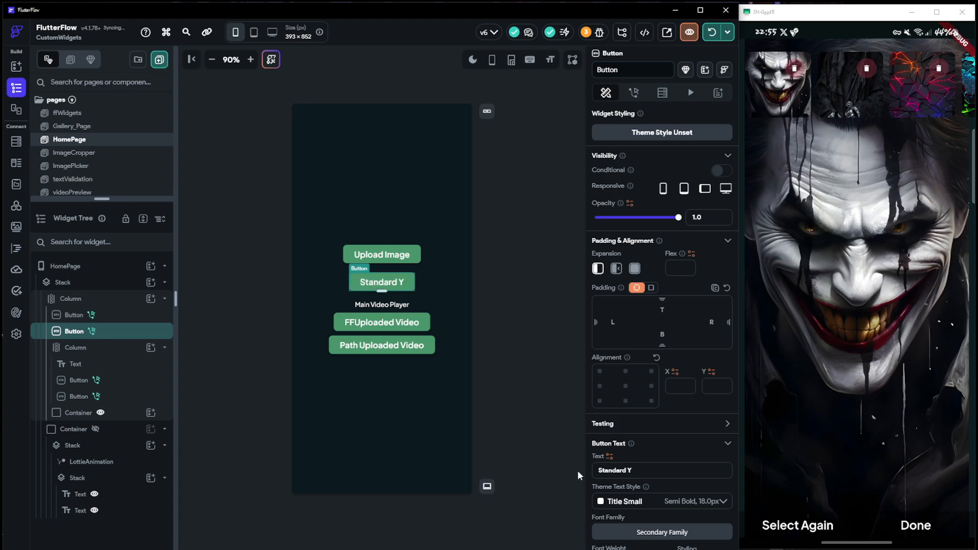
pyautogui.press('BackSpace')
pyautogui.write('Upload')
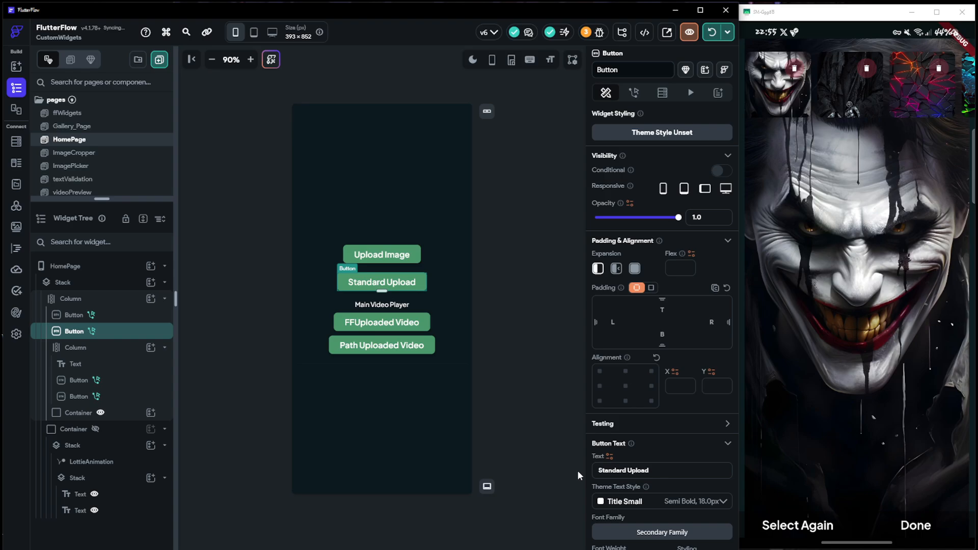
# Replace the Standard Upload button's On Tap navigation with the Upload/Save Media action
pyautogui.click(633, 93)
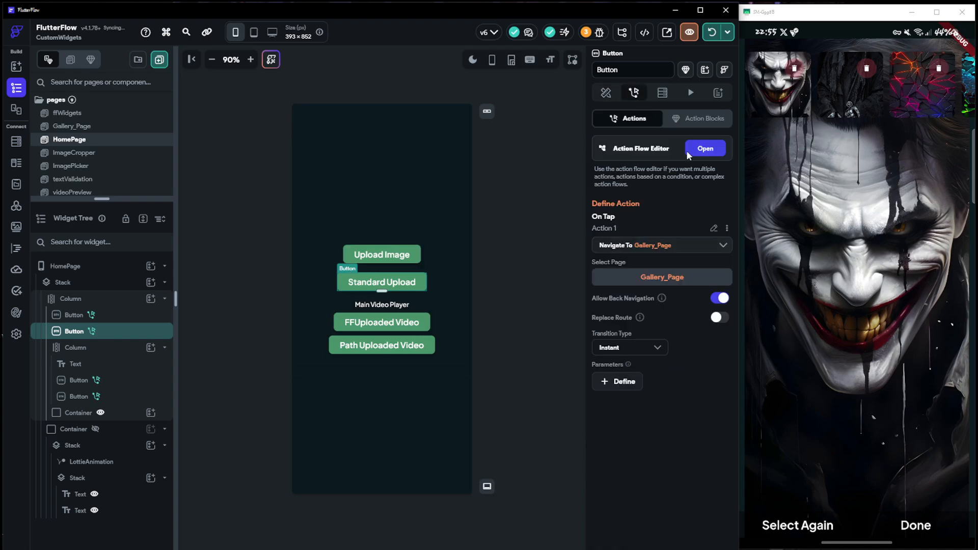
pyautogui.click(727, 229)
pyautogui.click(615, 248)
pyautogui.click(617, 247)
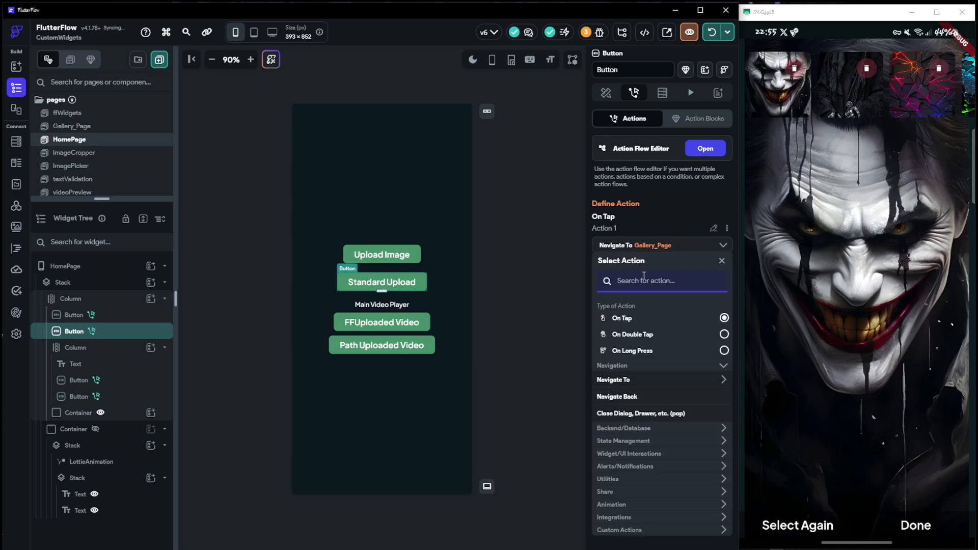
pyautogui.write('u')
pyautogui.press('BackSpace')
pyautogui.write('U')
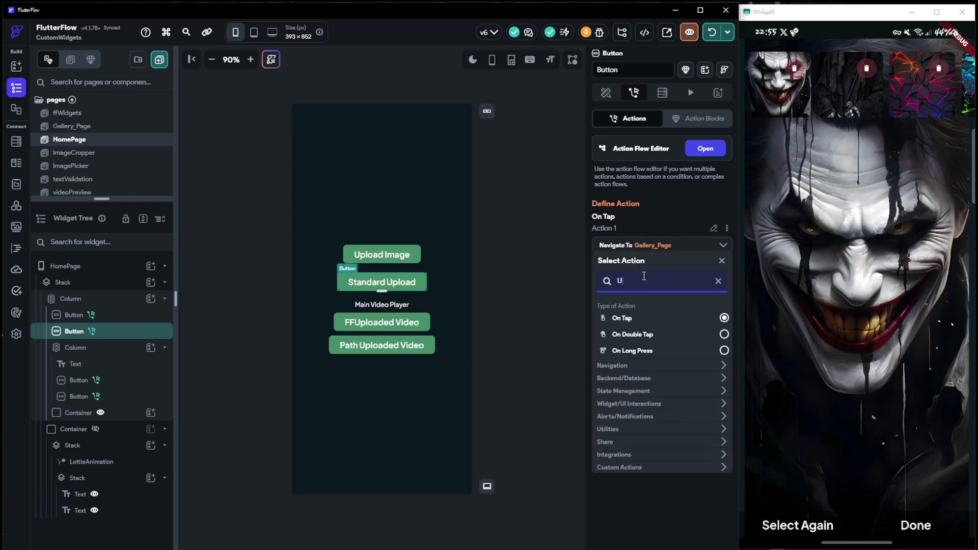
pyautogui.write('pload save med')
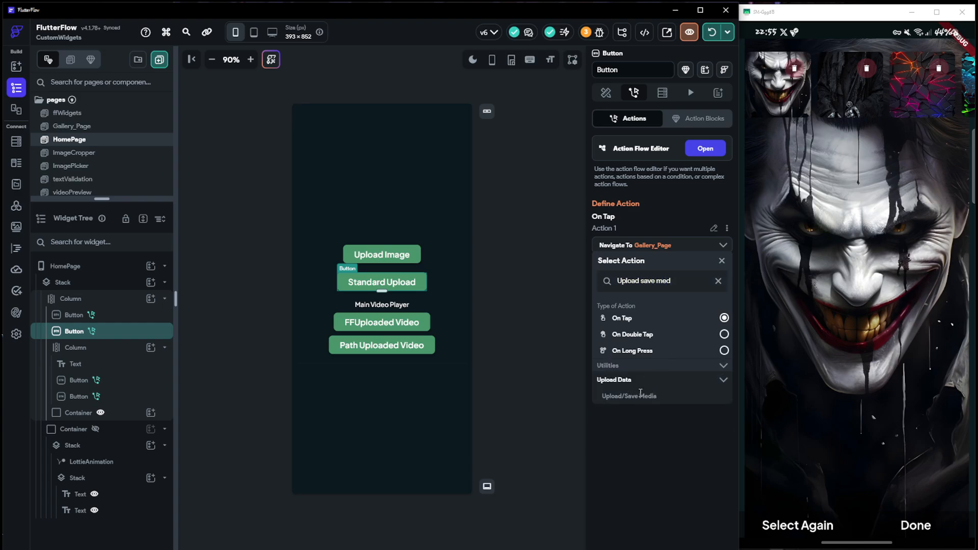
pyautogui.click(639, 395)
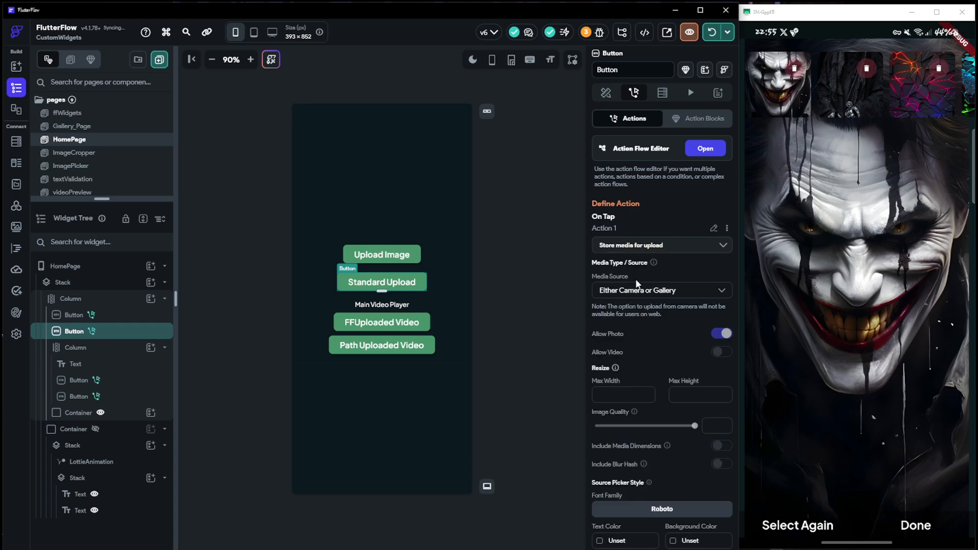
# Set the upload action's media source to Gallery and allow multiple images
pyautogui.click(639, 294)
pyautogui.click(632, 266)
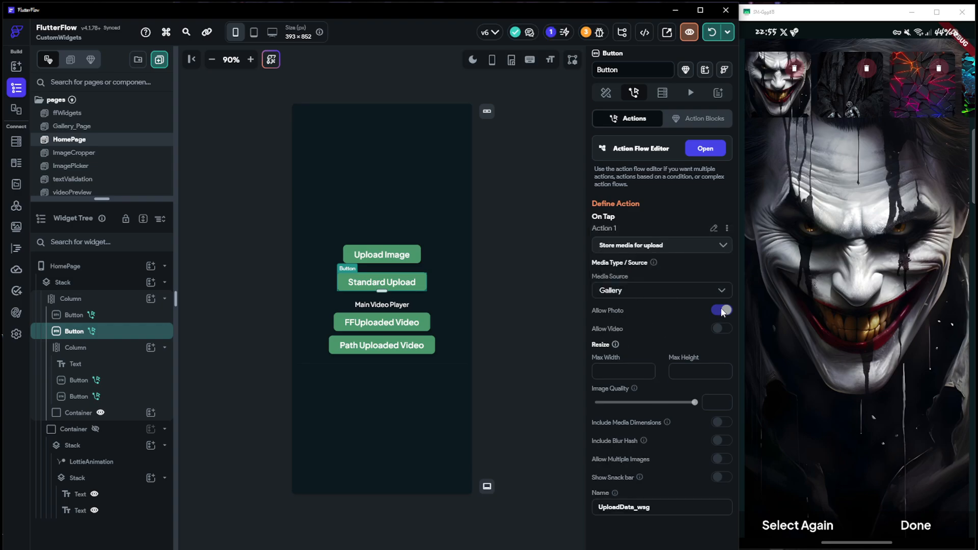
pyautogui.scroll(-1, 654, 324)
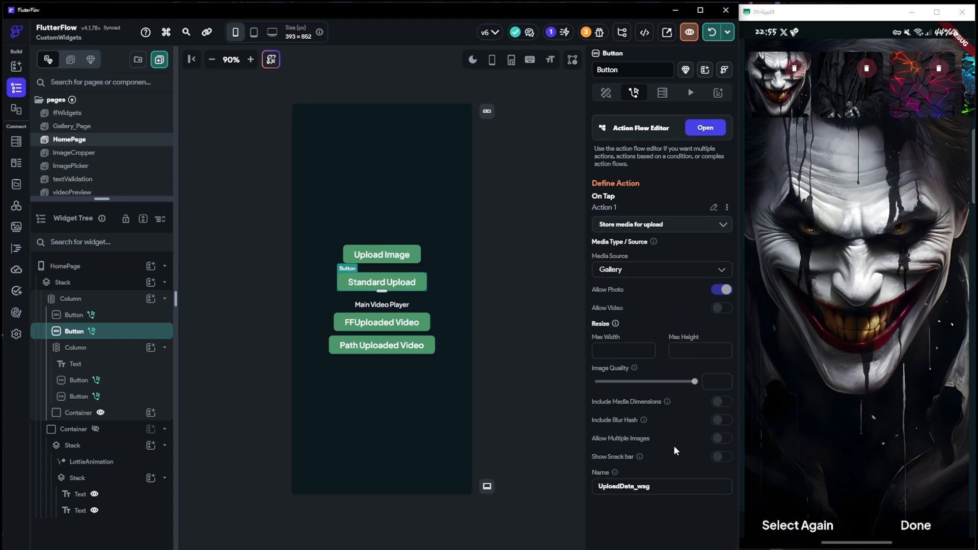
pyautogui.click(716, 440)
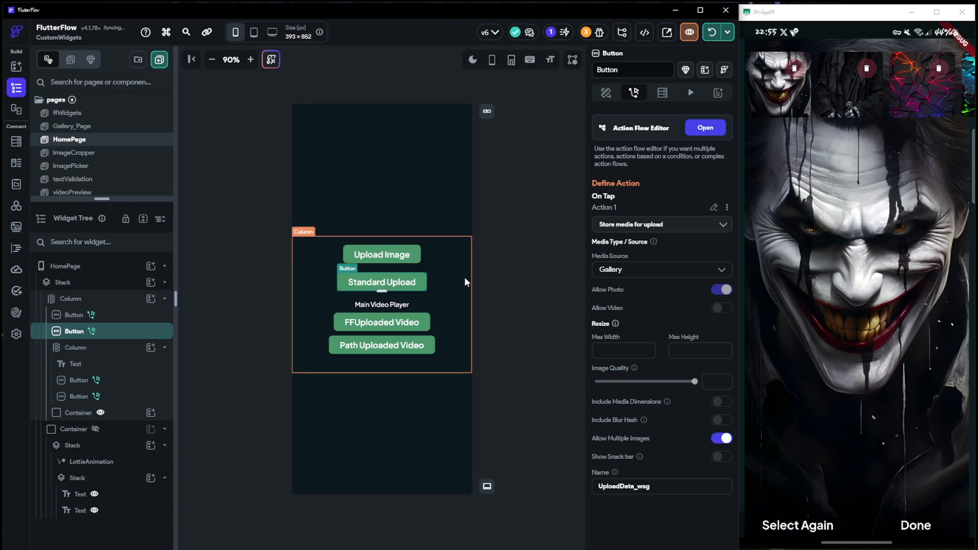
# Add a second action after the media upload that navigates to the ViewMultipleImages page
pyautogui.click(704, 127)
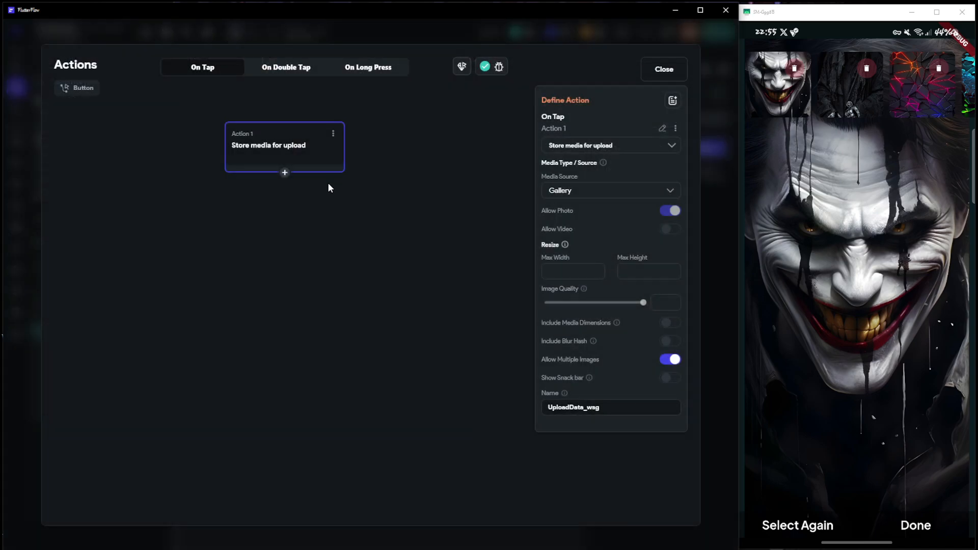
pyautogui.click(285, 172)
pyautogui.click(286, 193)
pyautogui.click(585, 214)
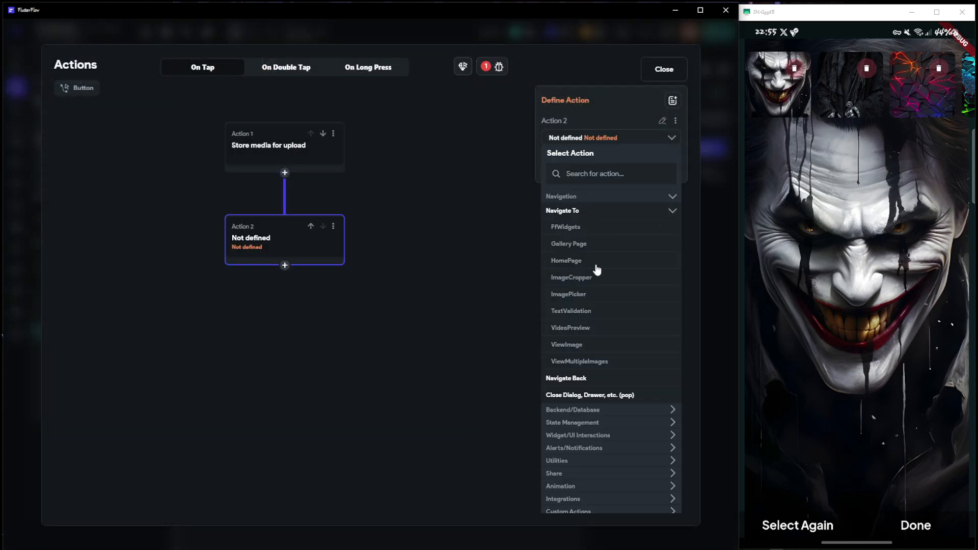
pyautogui.click(591, 364)
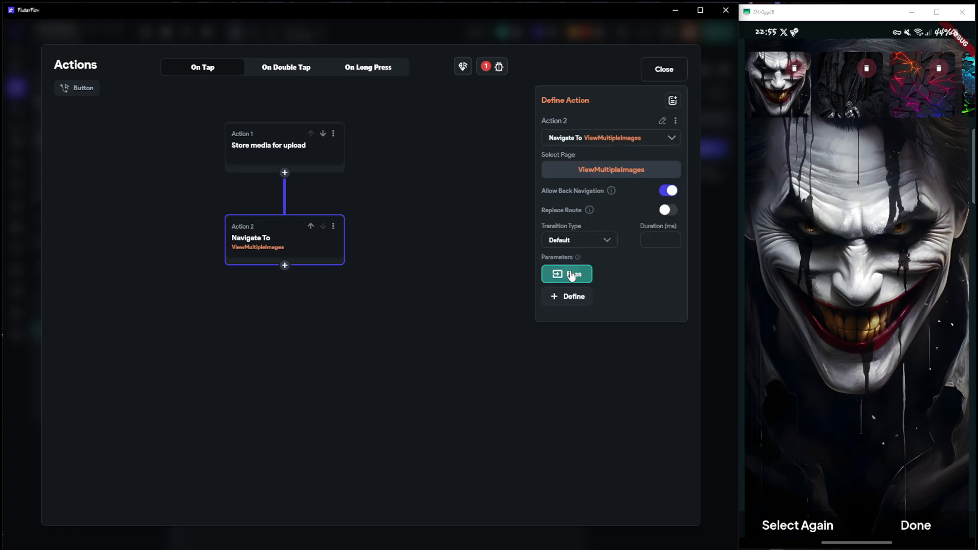
# Pass the widget state Uploaded Local Files 1 as the navigation's uploadedFiles parameter and close the action flow
pyautogui.click(571, 274)
pyautogui.click(665, 276)
pyautogui.click(578, 371)
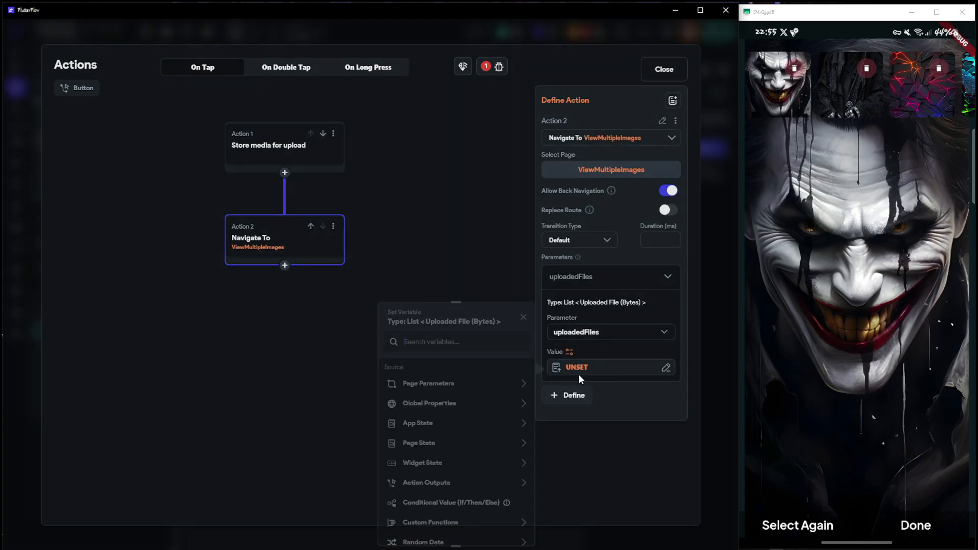
pyautogui.scroll(-3, 437, 498)
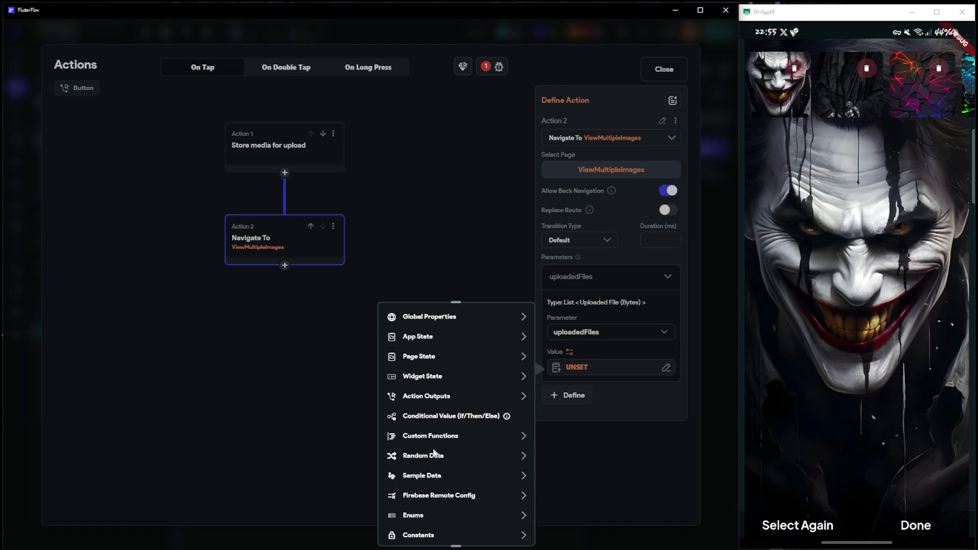
pyautogui.click(423, 379)
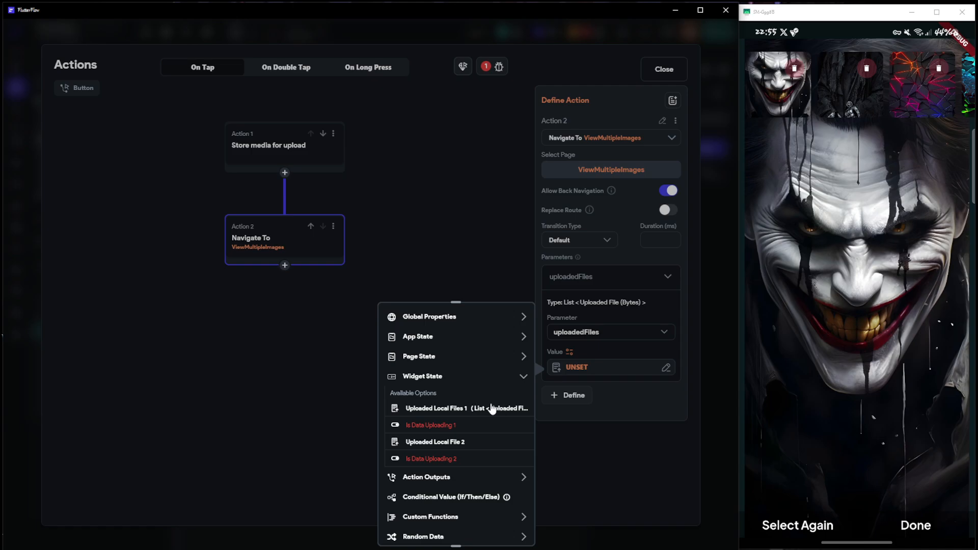
pyautogui.click(466, 408)
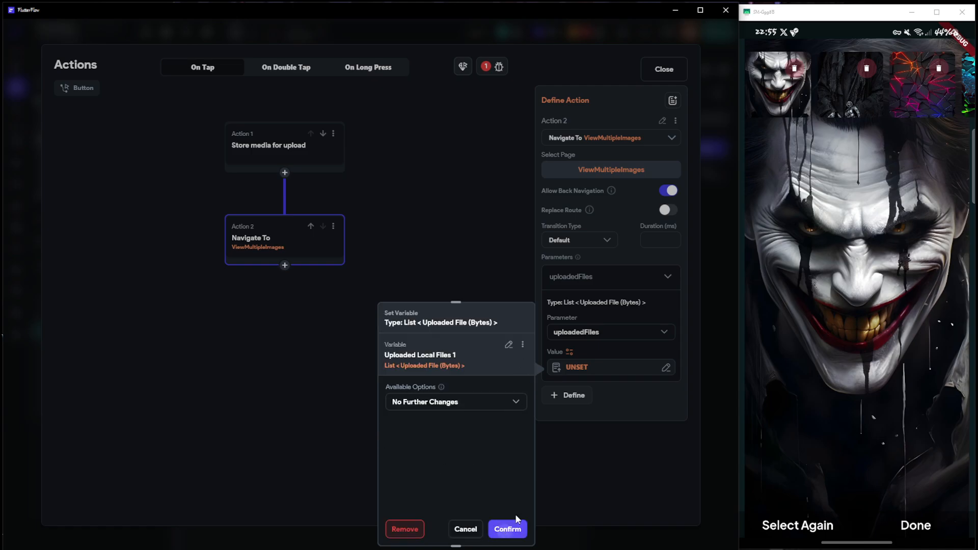
pyautogui.click(507, 530)
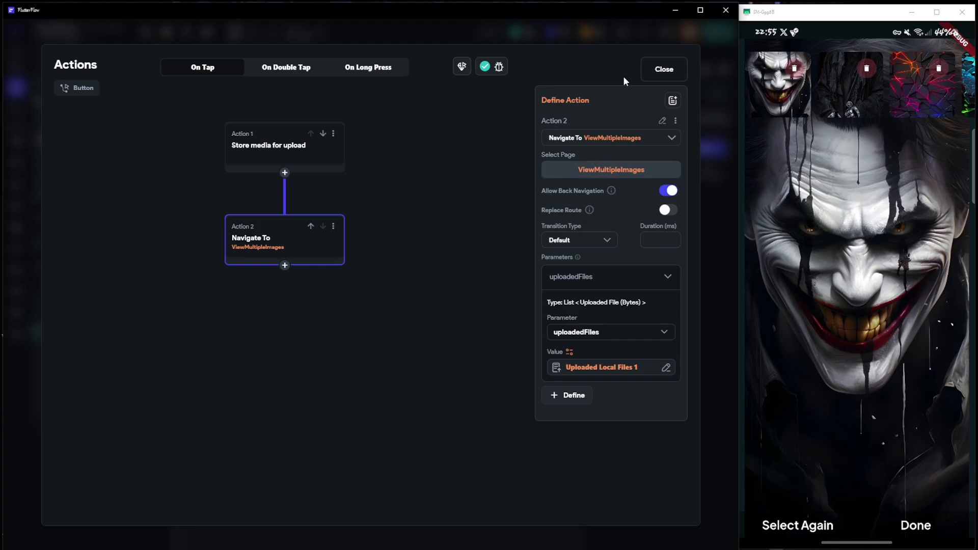
pyautogui.click(668, 70)
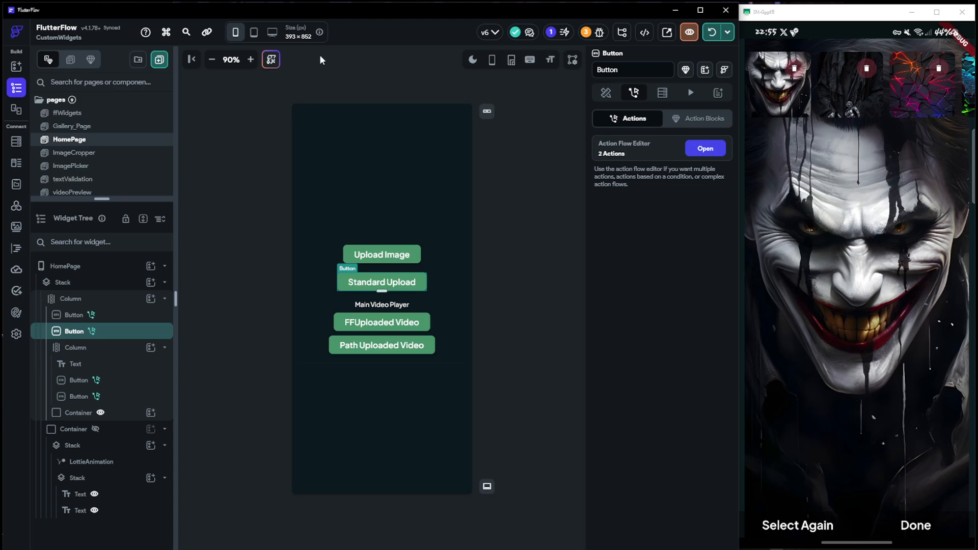
# Open the ViewMultipleImages page and examine its itemToBeShown page state variable, including the type and initial value
pyautogui.scroll(-2, 89, 145)
pyautogui.click(89, 146)
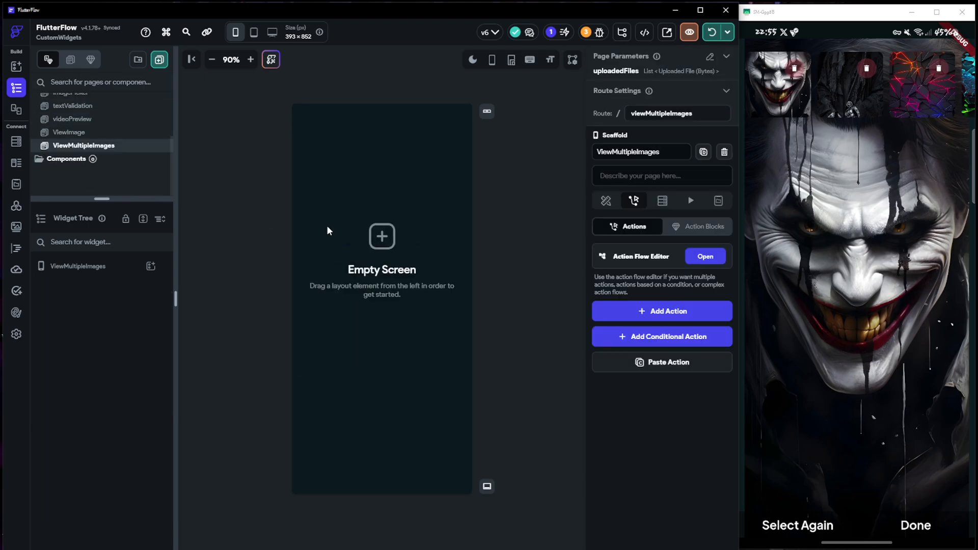
pyautogui.click(114, 268)
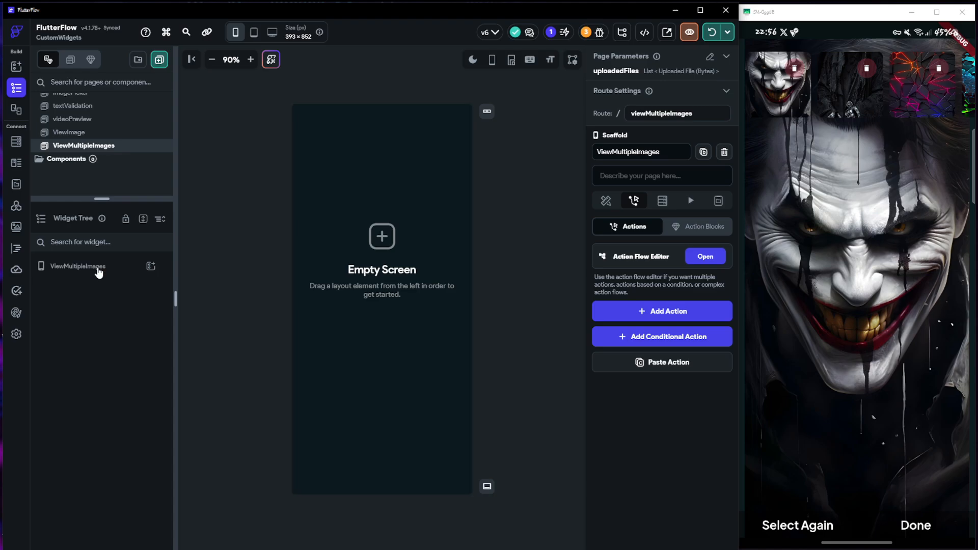
pyautogui.click(130, 268)
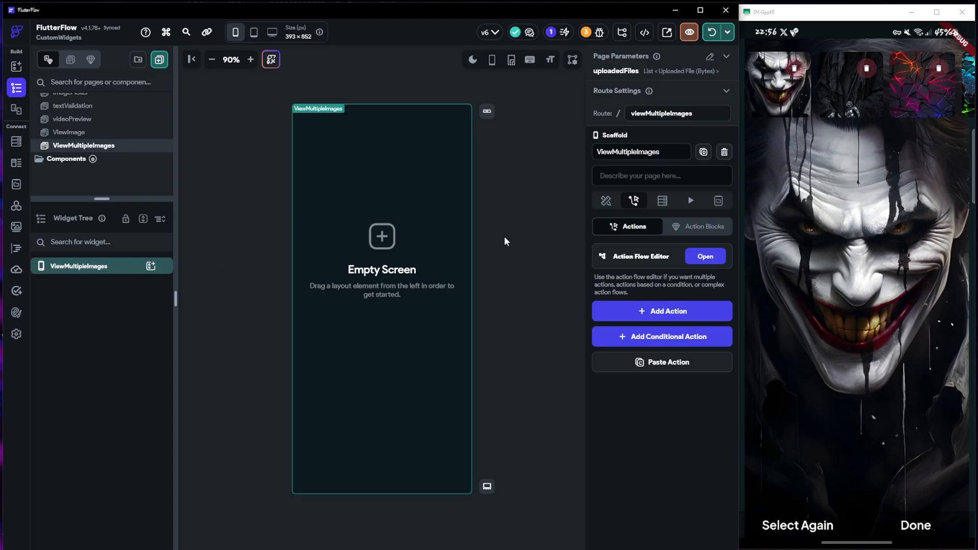
pyautogui.click(718, 200)
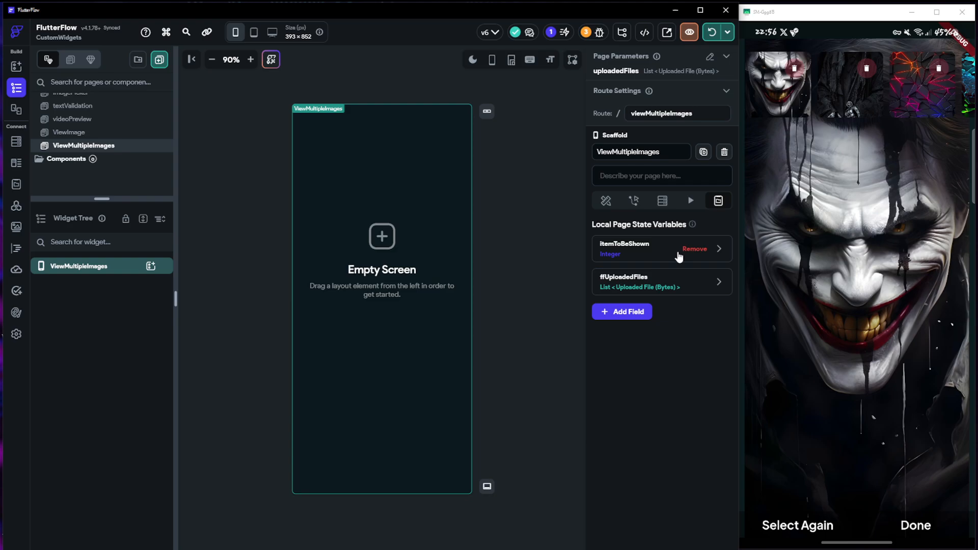
pyautogui.click(718, 251)
pyautogui.moveTo(657, 279); pyautogui.dragTo(585, 277)
pyautogui.click(670, 286)
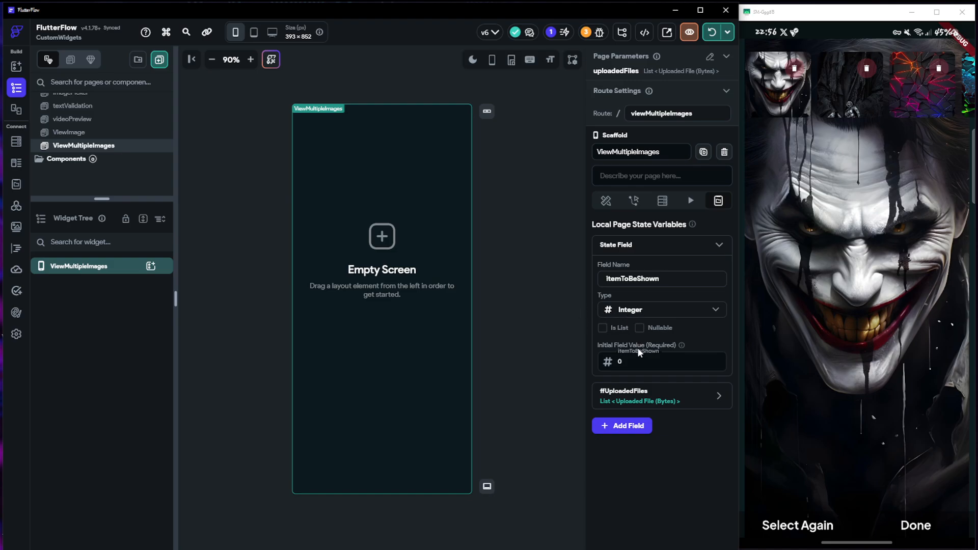
pyautogui.click(626, 361)
pyautogui.moveTo(655, 359); pyautogui.dragTo(588, 370)
# In the mirrored phone app, preview the glowing cyan rocks image and the black-and-red geometric image from the thumbnail strip
pyautogui.moveTo(887, 111); pyautogui.dragTo(781, 102)
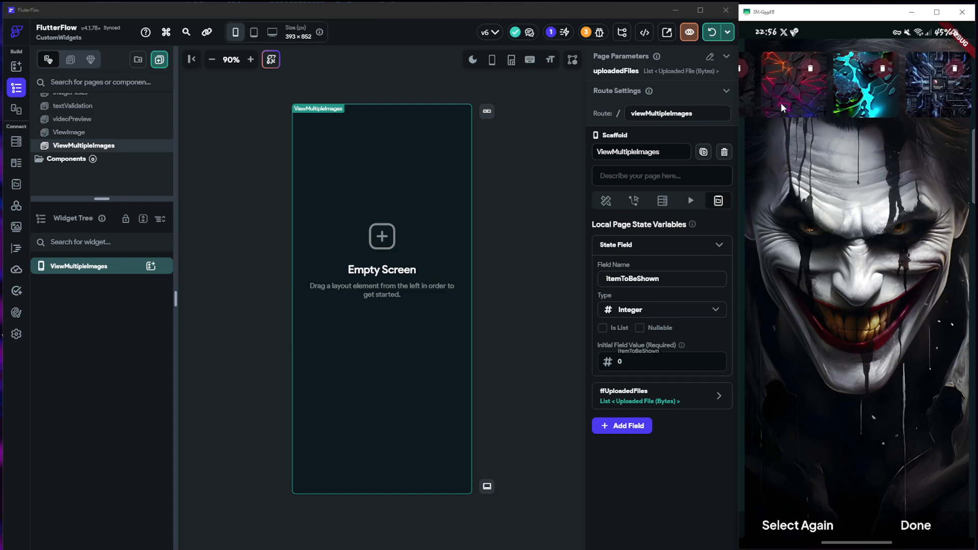
pyautogui.click(850, 105)
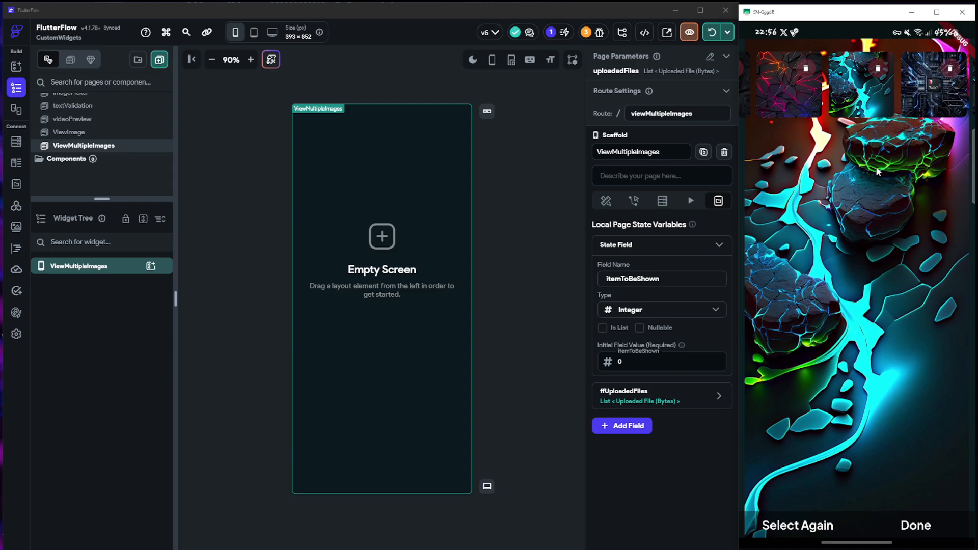
pyautogui.moveTo(916, 103); pyautogui.dragTo(795, 101)
pyautogui.click(870, 99)
pyautogui.click(897, 102)
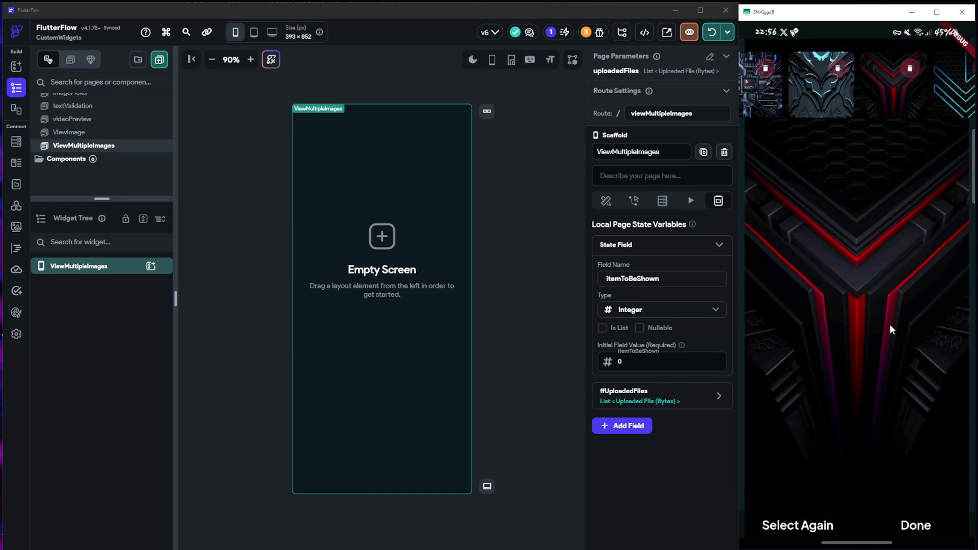
# Delete the red-and-purple cracked pattern image from the phone app's thumbnail strip
pyautogui.moveTo(856, 104); pyautogui.dragTo(949, 109)
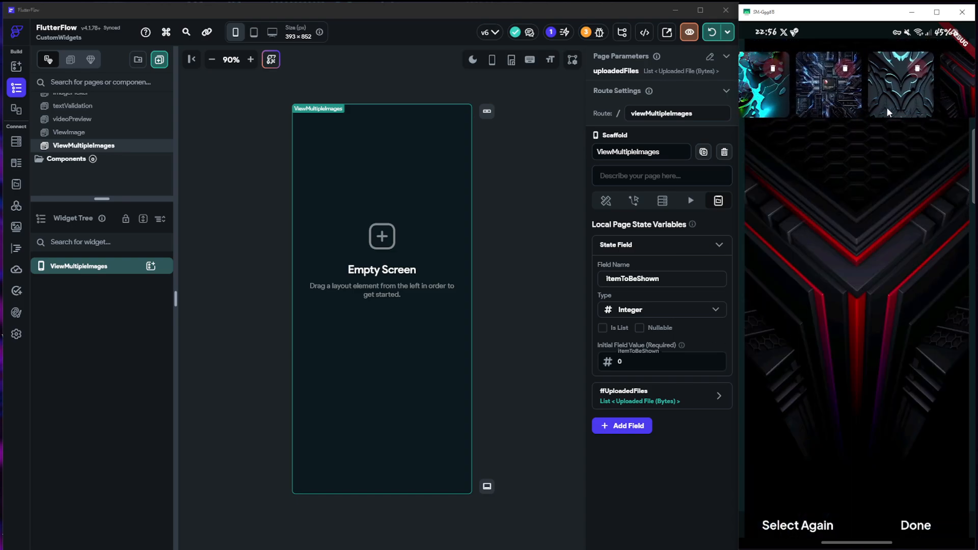
pyautogui.moveTo(787, 96); pyautogui.dragTo(873, 96)
pyautogui.click(872, 69)
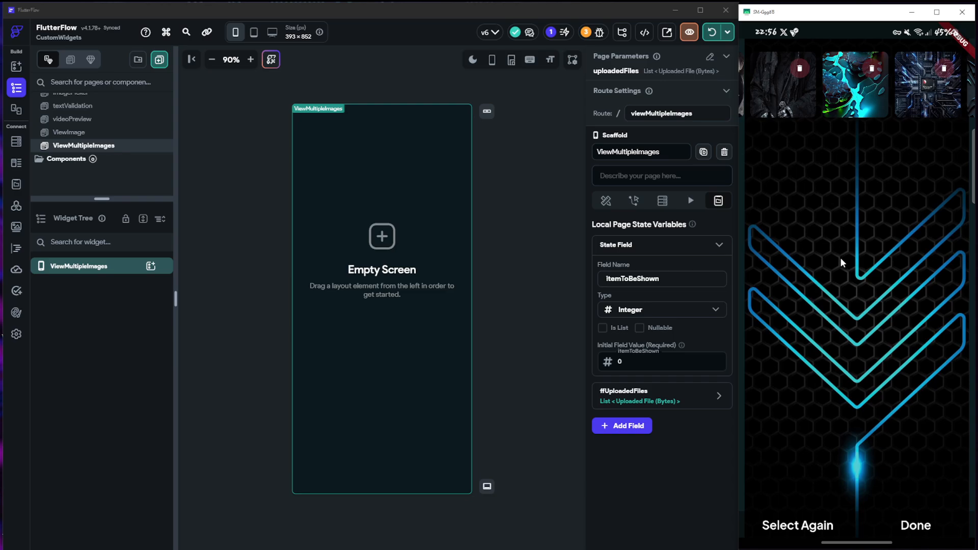
# Preview the black-and-red geometric image in the phone app, then delete it and the blue chevron image
pyautogui.moveTo(903, 102); pyautogui.dragTo(841, 97)
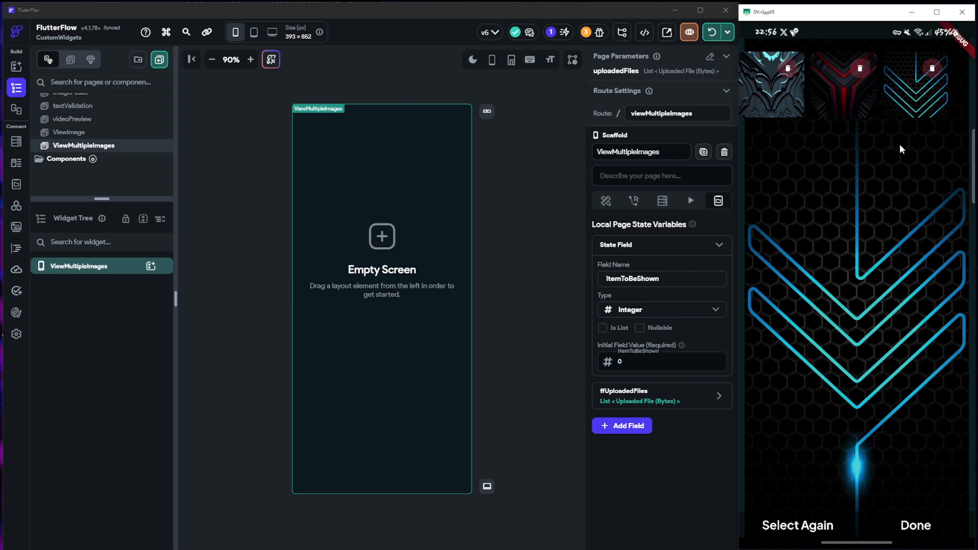
pyautogui.moveTo(834, 93); pyautogui.dragTo(873, 102)
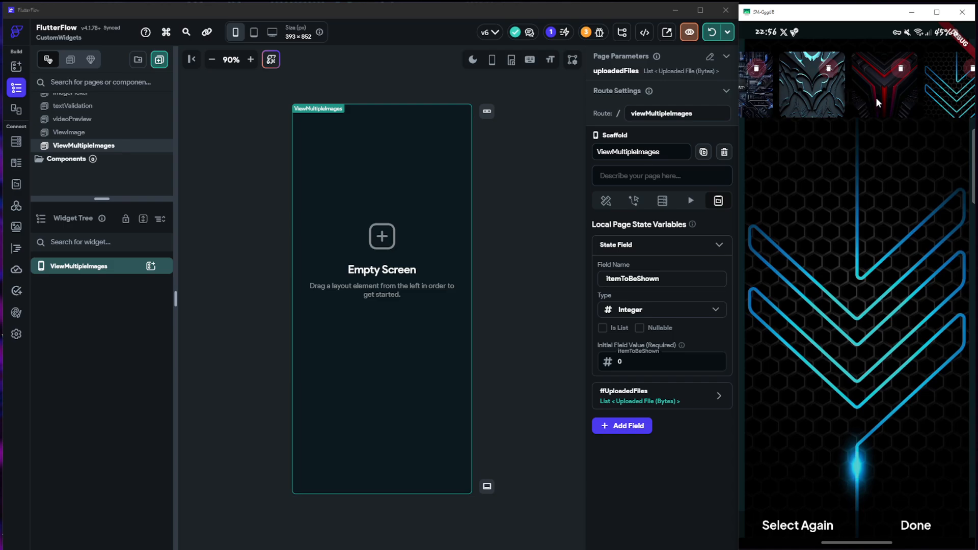
pyautogui.click(876, 97)
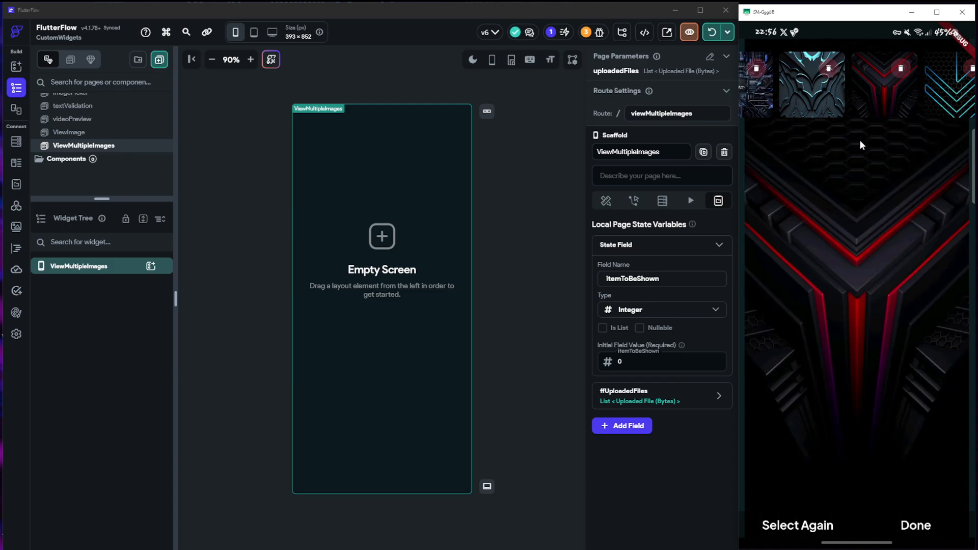
pyautogui.click(900, 70)
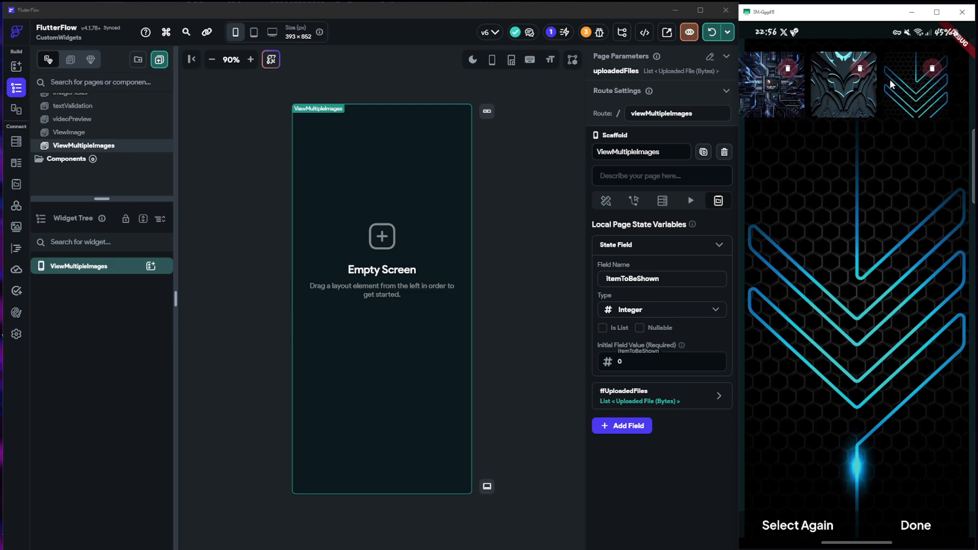
pyautogui.click(934, 74)
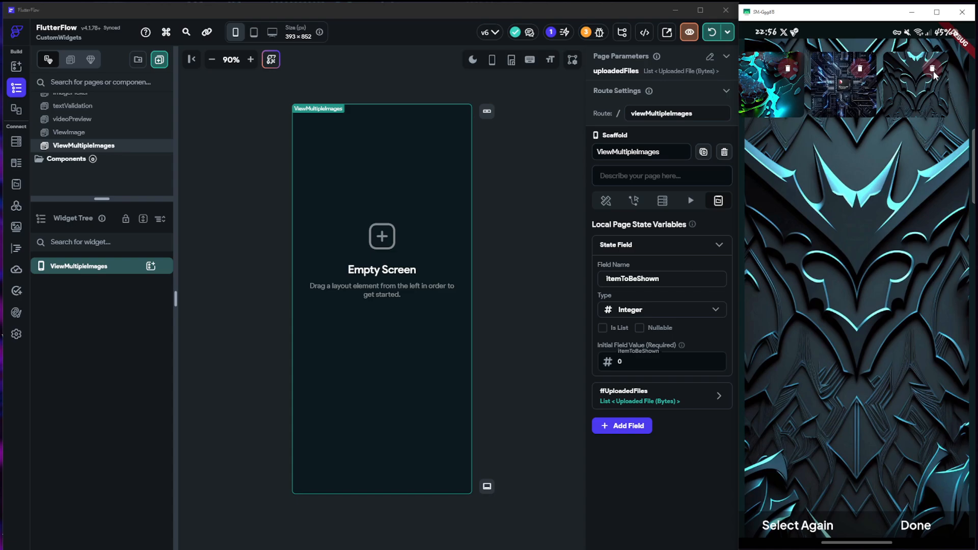
# Return to the start of the phone app's thumbnail strip and preview the Joker image
pyautogui.moveTo(897, 89); pyautogui.dragTo(958, 88)
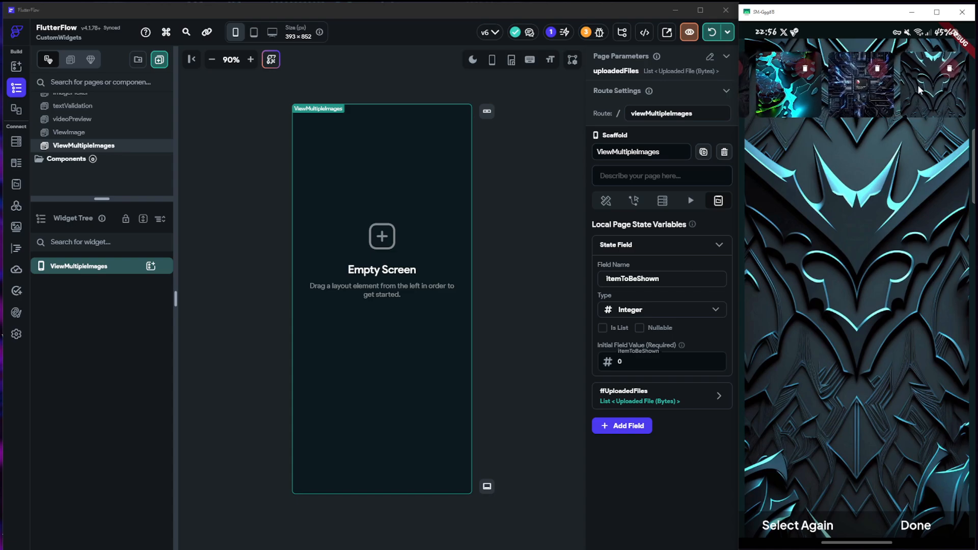
pyautogui.moveTo(810, 87); pyautogui.dragTo(872, 86)
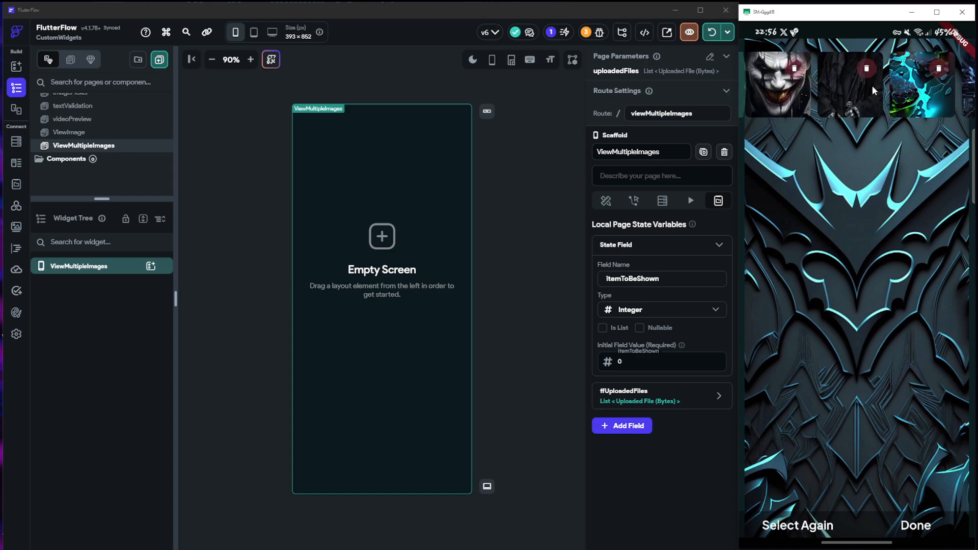
pyautogui.click(787, 93)
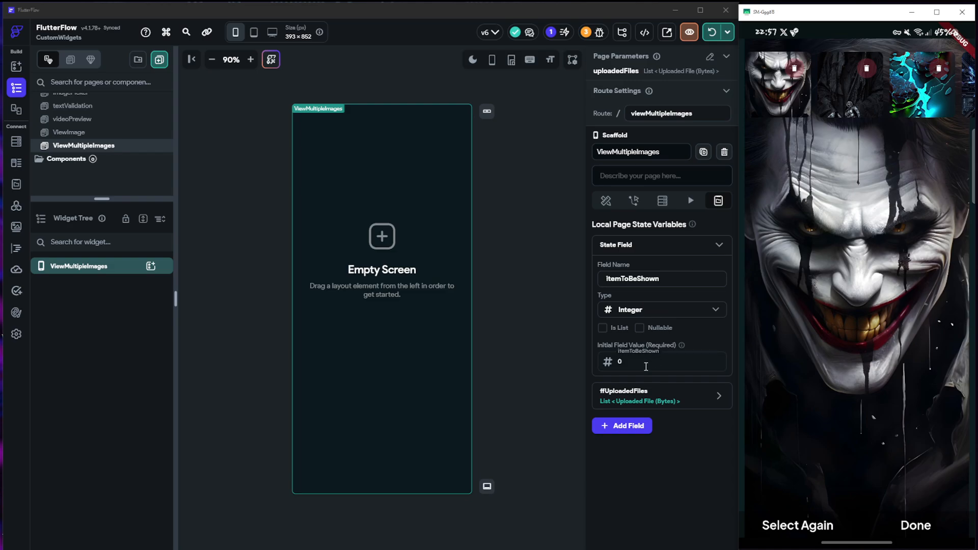
# Expand the ffUploadedFiles page state variable and review its name, data type and list setting
pyautogui.click(719, 396)
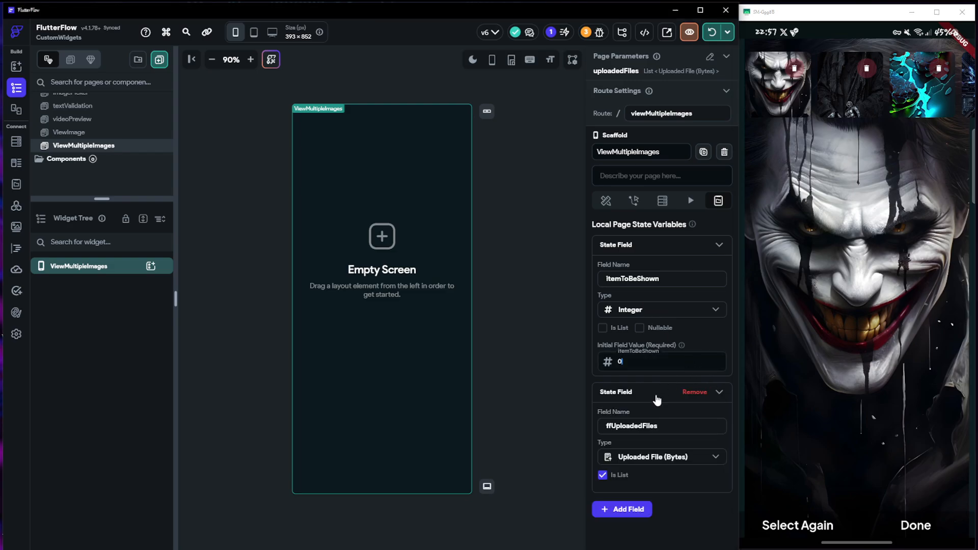
pyautogui.scroll(-1, 657, 400)
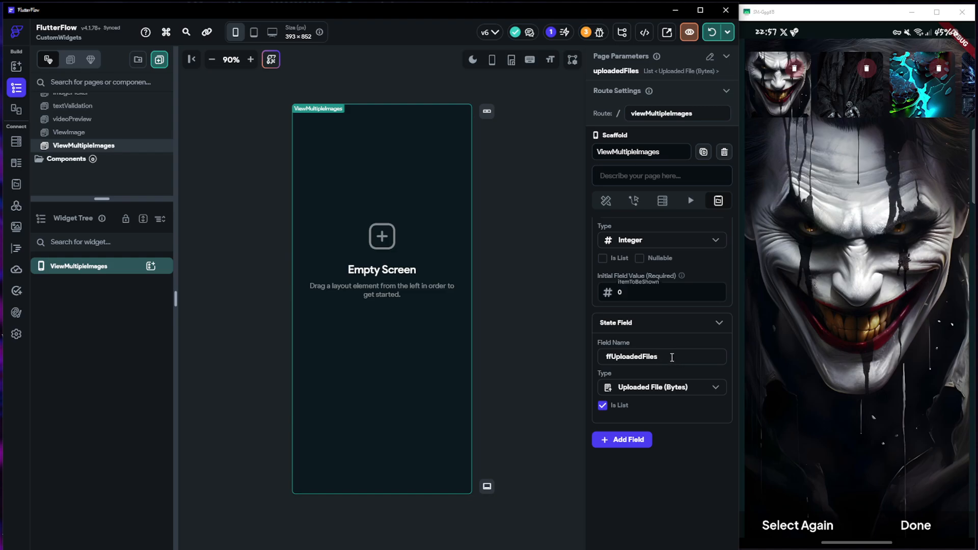
pyautogui.moveTo(672, 357); pyautogui.dragTo(601, 357)
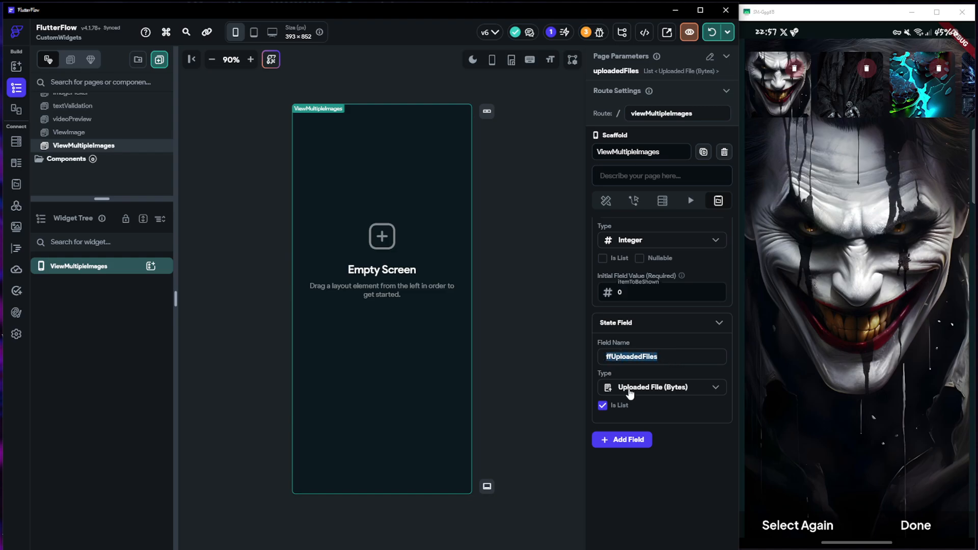
pyautogui.click(665, 386)
pyautogui.click(637, 500)
# Open the ViewMultipleImages page parameters and review the definition of uploadedFiles
pyautogui.click(725, 56)
pyautogui.click(710, 57)
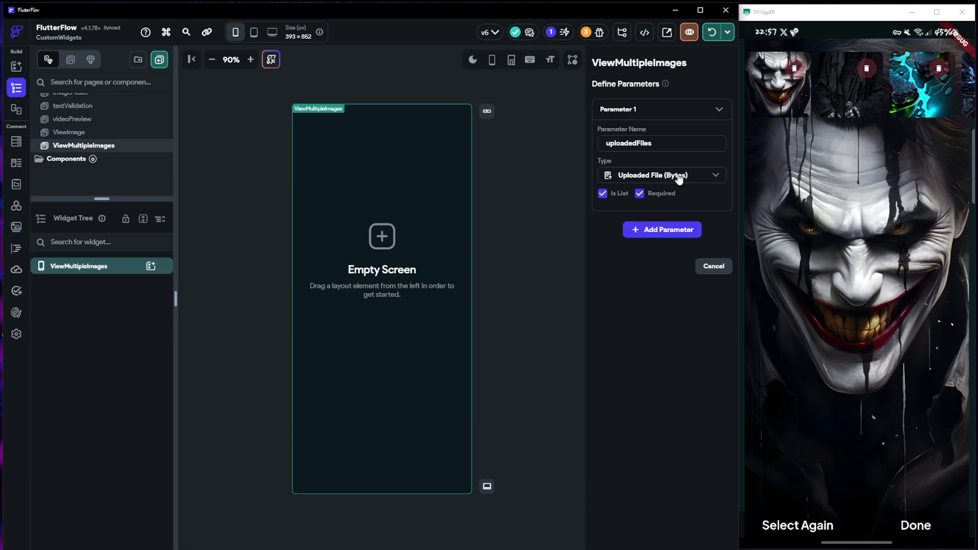
pyautogui.moveTo(662, 143); pyautogui.dragTo(598, 143)
# On HomePage, inspect the Standard Upload button's Navigate To action and the value it passes to uploadedFiles
pyautogui.scroll(3, 127, 158)
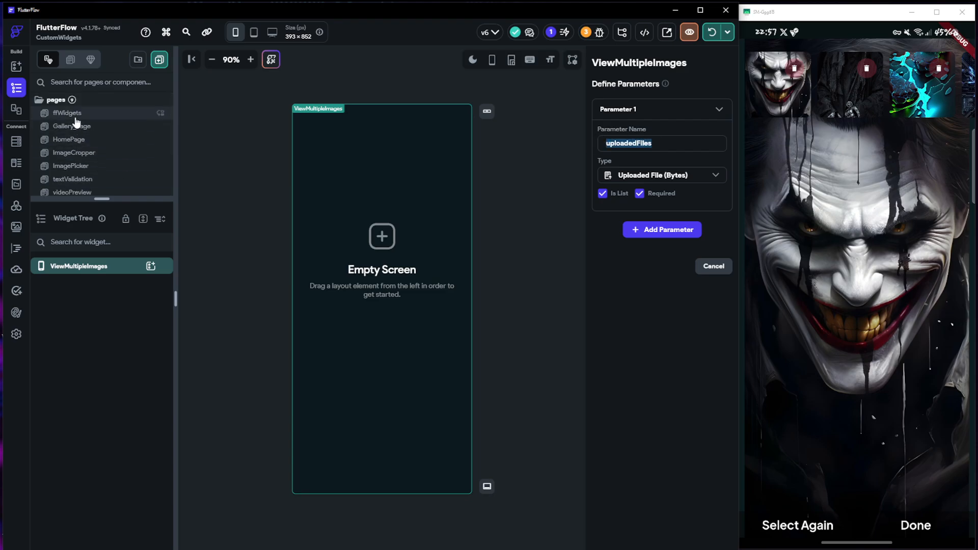
pyautogui.click(68, 139)
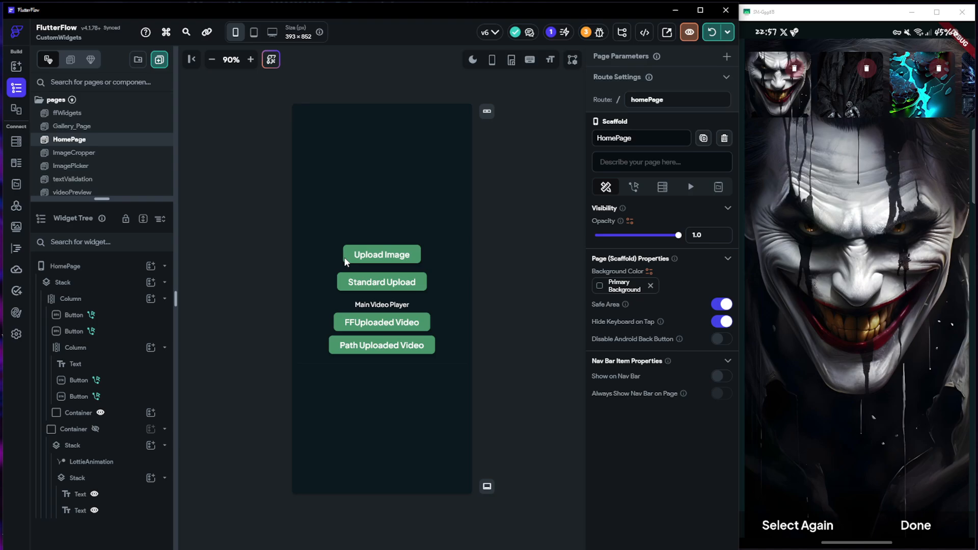
pyautogui.click(382, 282)
pyautogui.click(698, 151)
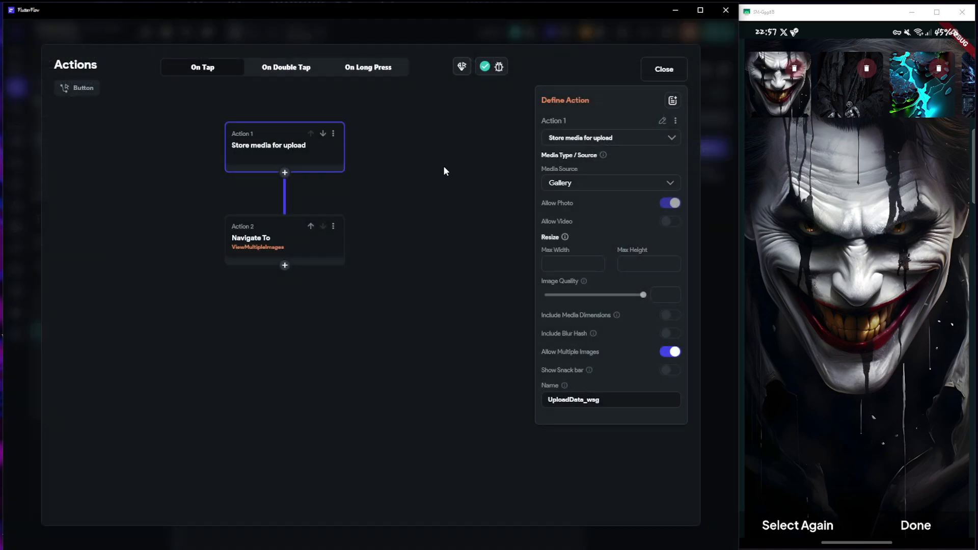
pyautogui.click(257, 240)
pyautogui.click(670, 277)
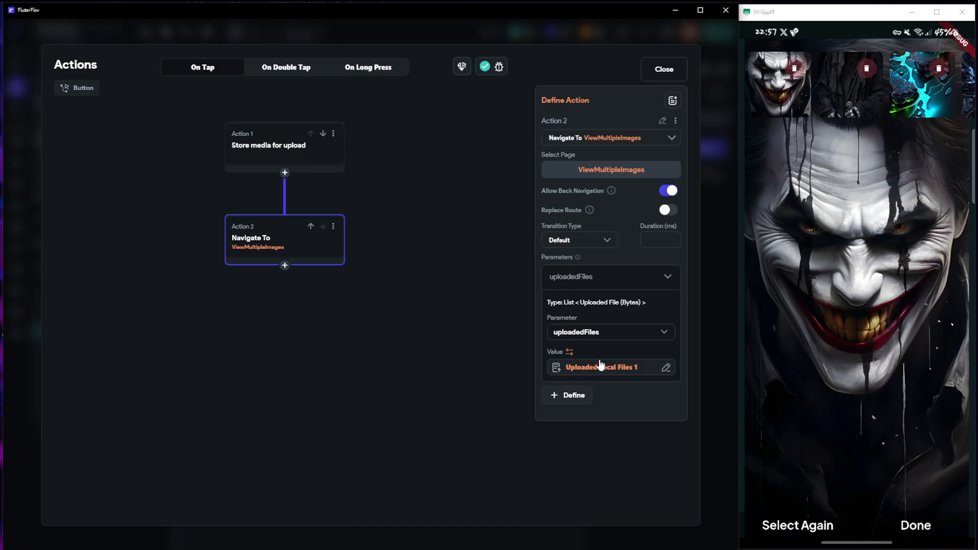
pyautogui.click(664, 69)
# Return to the ViewMultipleImages page and add a Stack as its root layout element
pyautogui.scroll(-3, 102, 153)
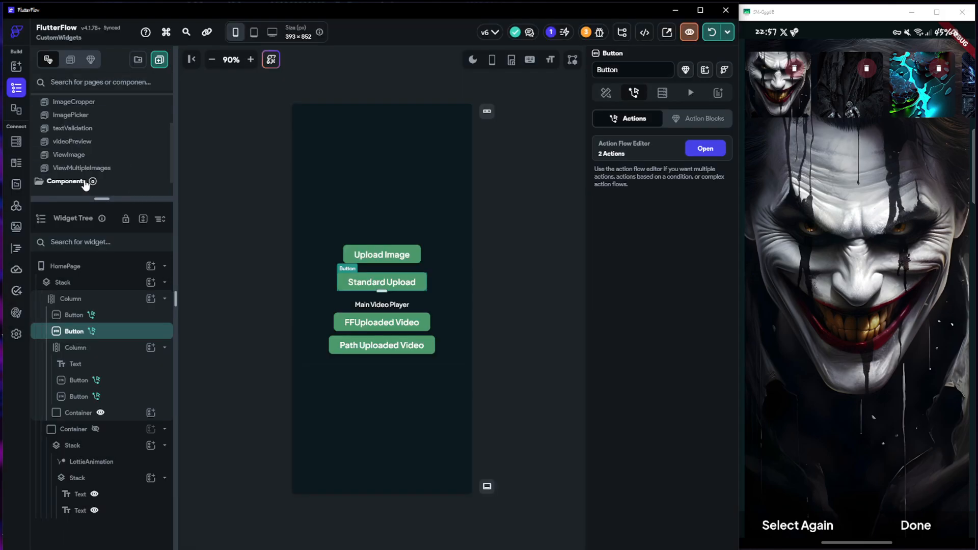
pyautogui.click(84, 168)
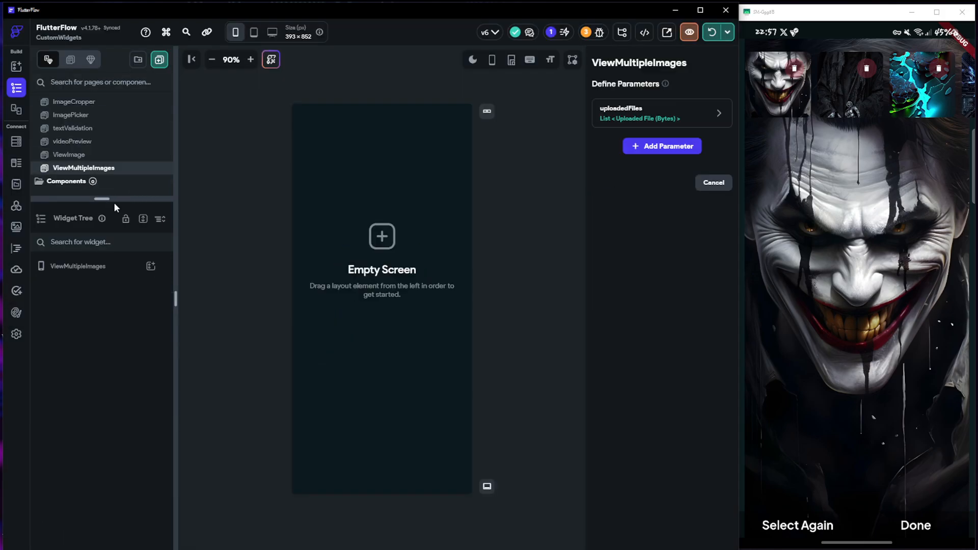
pyautogui.click(114, 275)
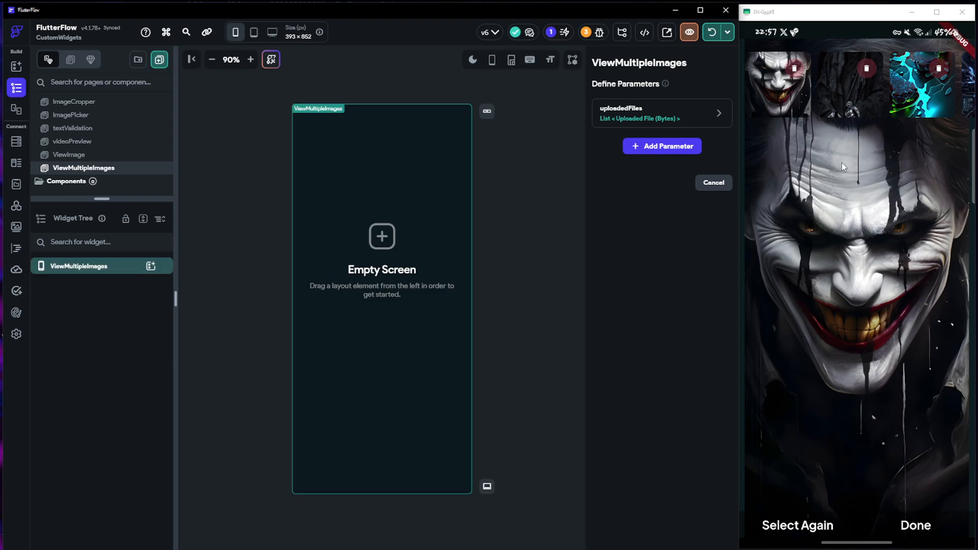
pyautogui.click(151, 266)
pyautogui.scroll(-2, 211, 433)
pyautogui.click(203, 385)
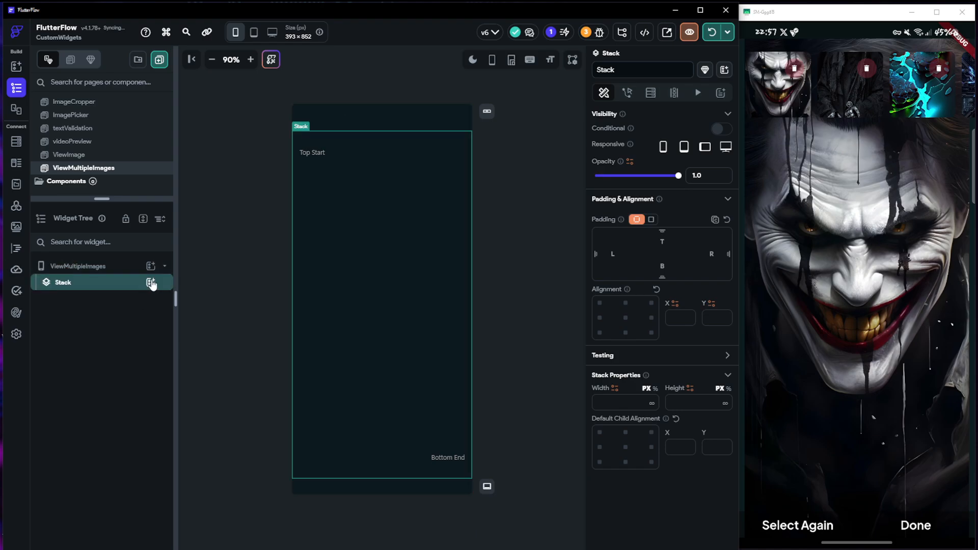
# Add a Container inside the Stack and set its width and height to infinite
pyautogui.click(150, 282)
pyautogui.click(202, 388)
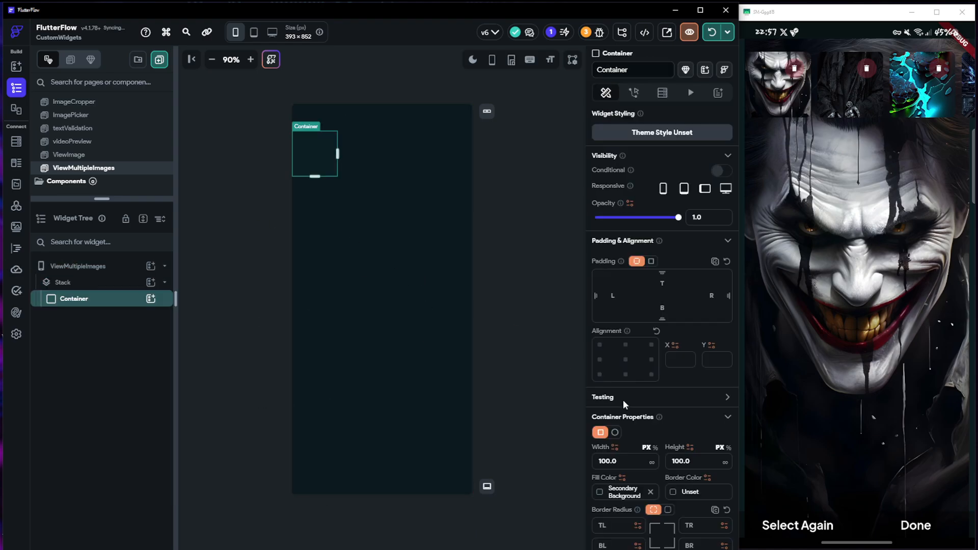
pyautogui.click(651, 462)
pyautogui.click(725, 462)
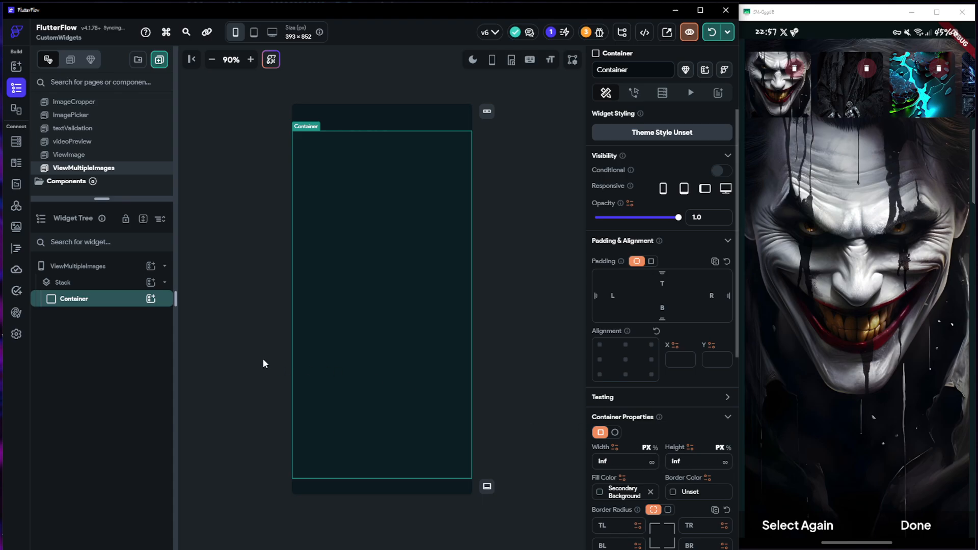
# Add a Column inside the Container and set its main axis alignment to center
pyautogui.click(151, 298)
pyautogui.click(252, 357)
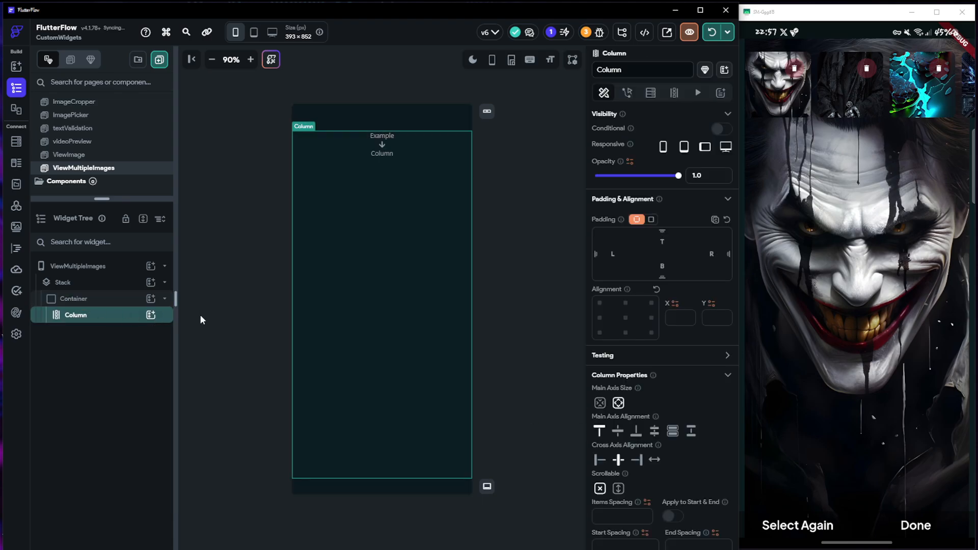
pyautogui.click(618, 431)
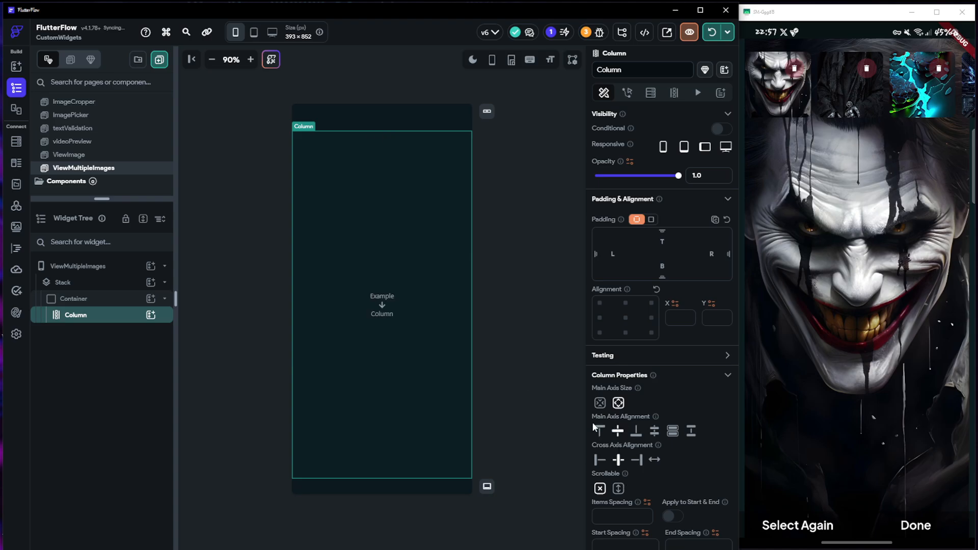
# Add a Text widget to the Column reading "No Images To View"
pyautogui.click(151, 314)
pyautogui.click(203, 375)
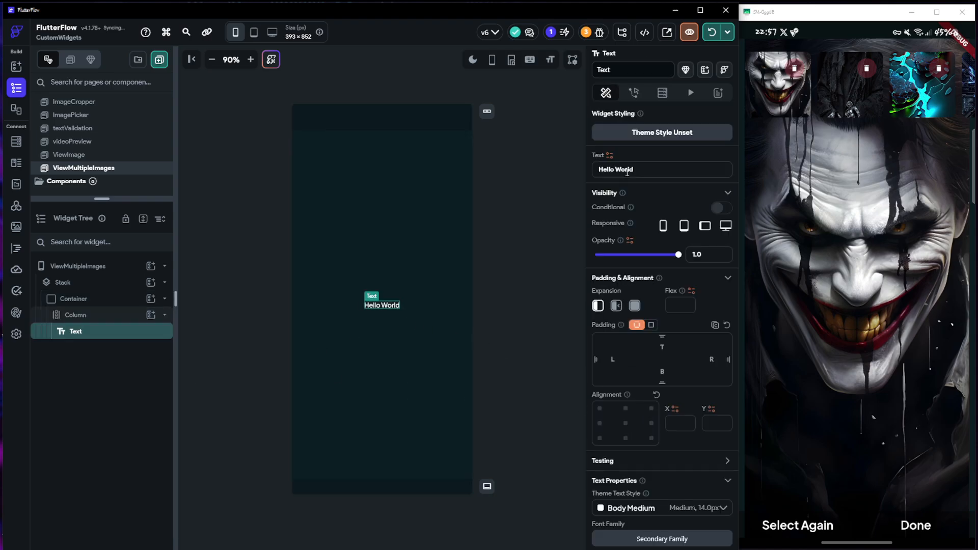
pyautogui.moveTo(634, 169); pyautogui.dragTo(599, 169)
pyautogui.write('No ')
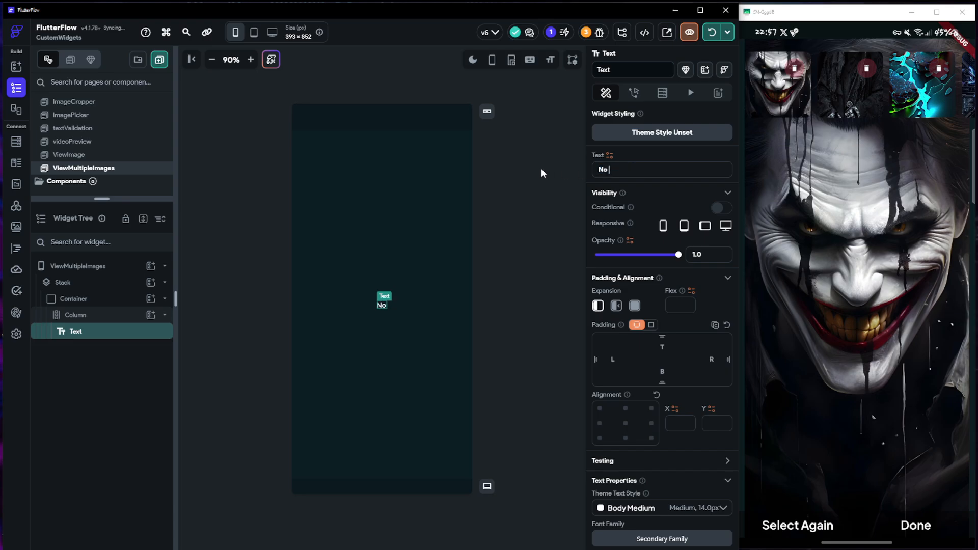
pyautogui.write('Images')
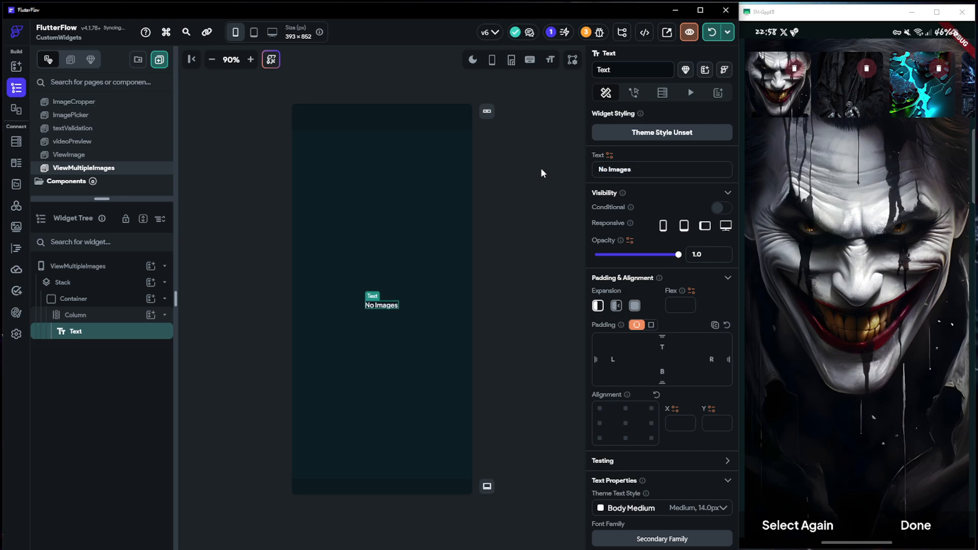
pyautogui.write(' To View')
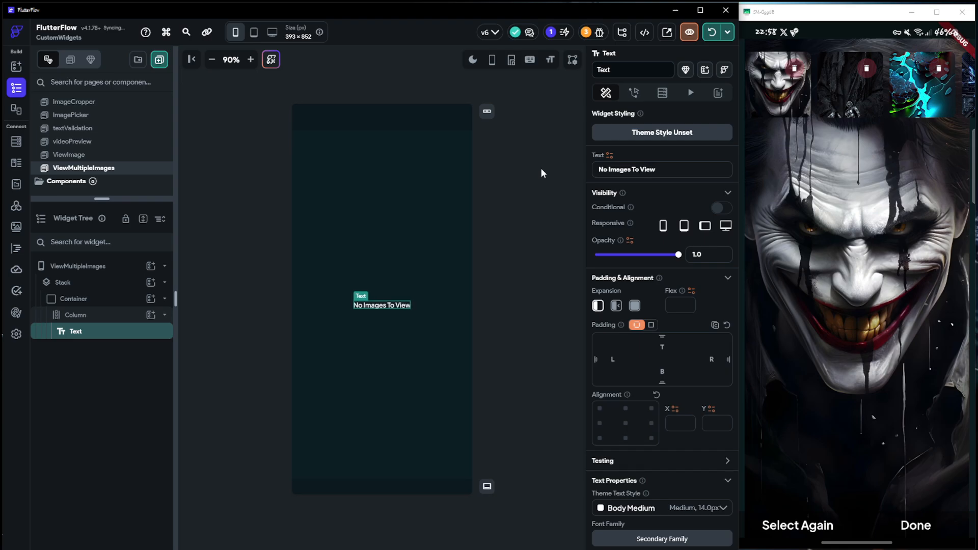
# Add a Button to the Column below the "No Images To View" text
pyautogui.click(138, 315)
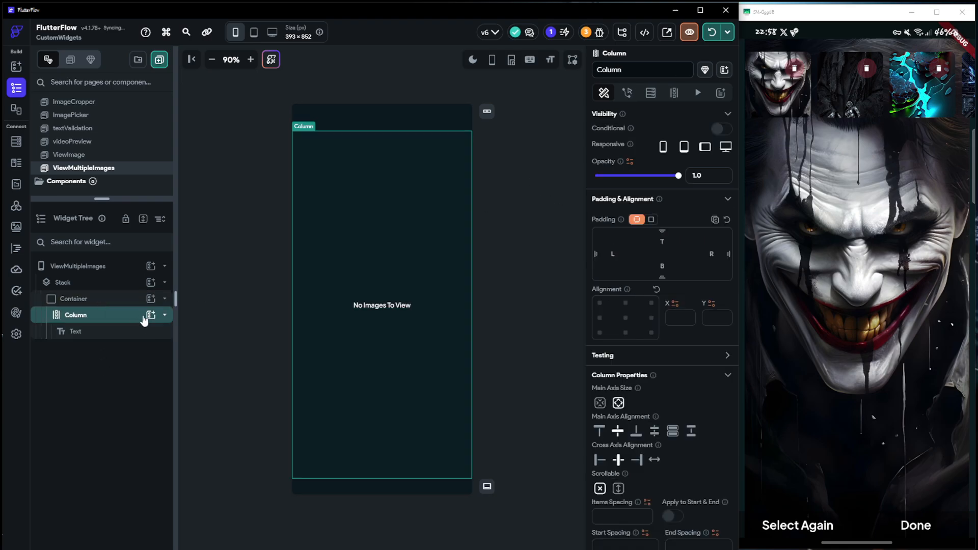
pyautogui.click(151, 315)
pyautogui.click(300, 418)
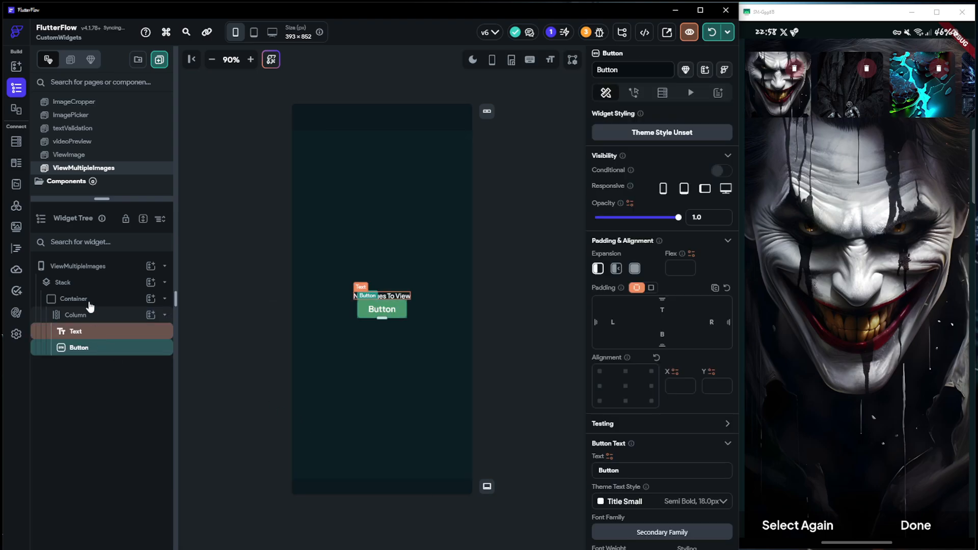
# Add a non-list Boolean page state variable named clearedAllImages to ViewMultipleImages, with its initial value set to false
pyautogui.click(79, 270)
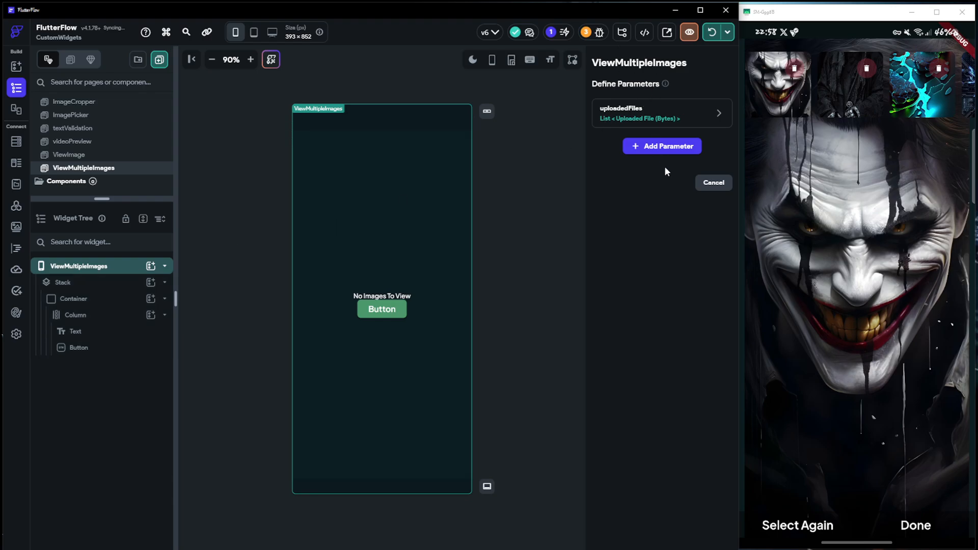
pyautogui.click(713, 182)
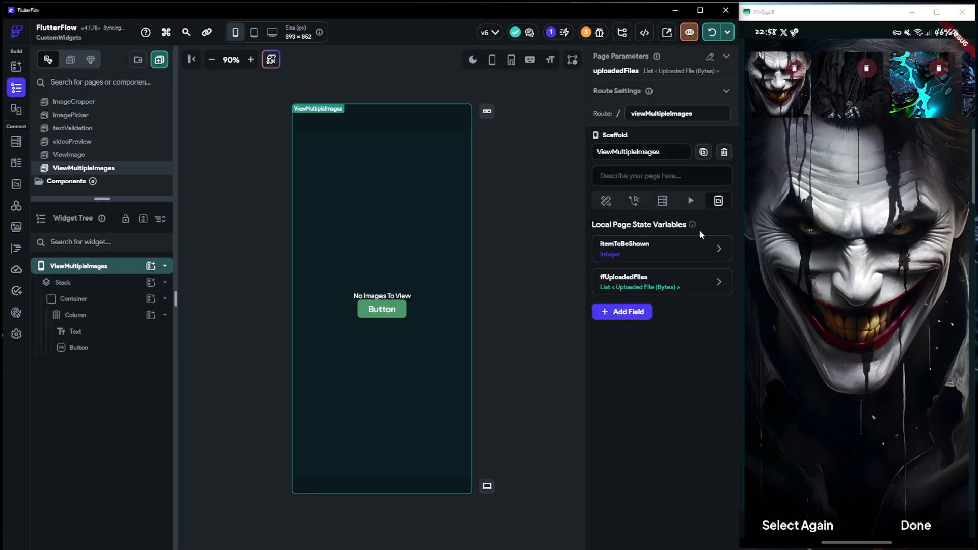
pyautogui.click(617, 315)
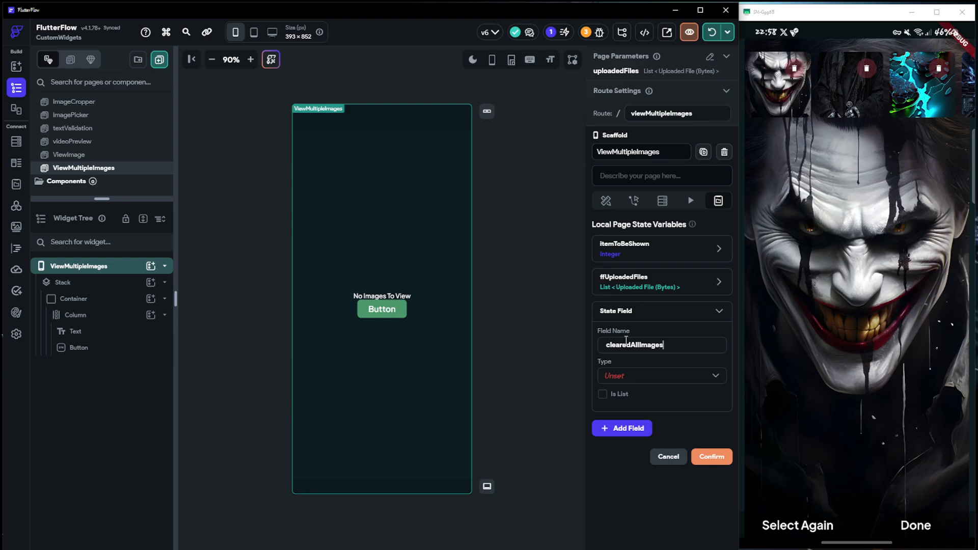
pyautogui.click(650, 385)
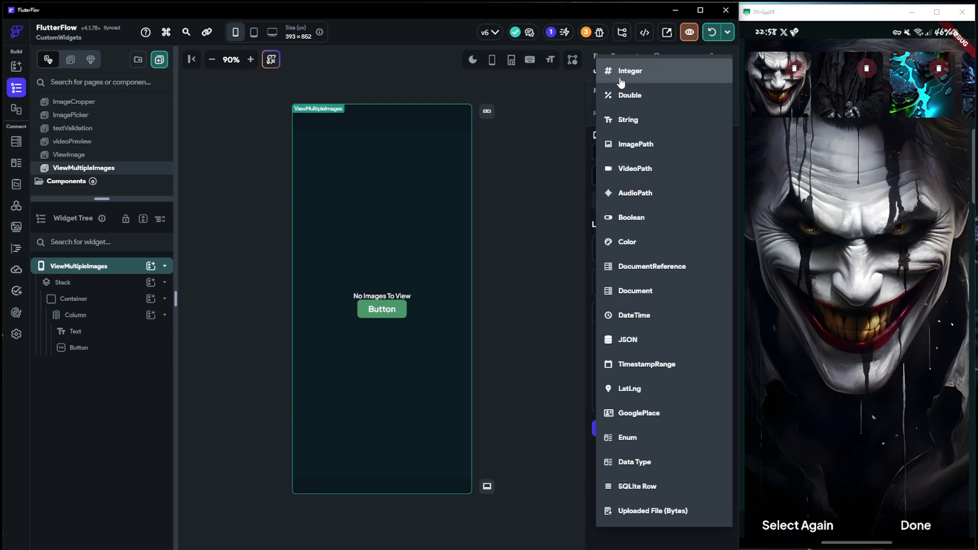
pyautogui.click(626, 218)
pyautogui.click(604, 424)
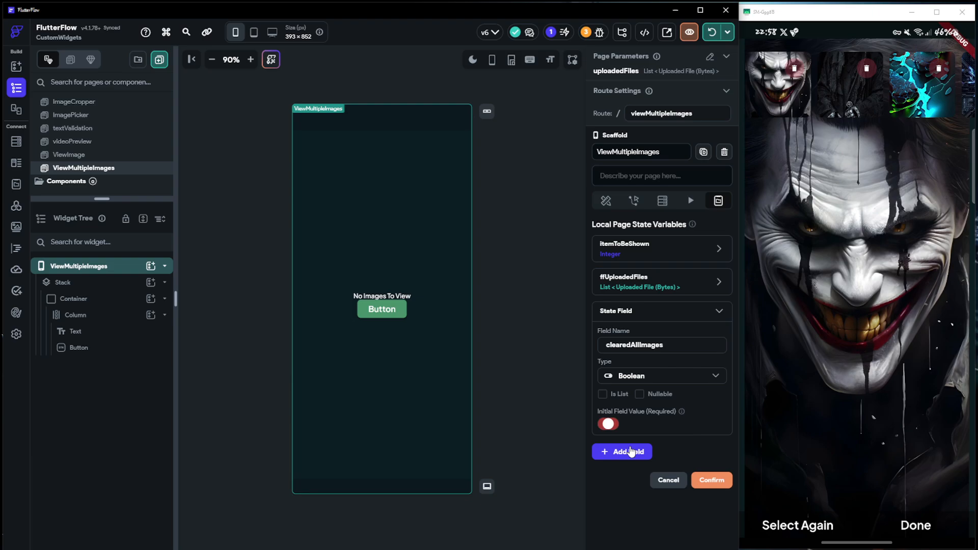
pyautogui.click(711, 480)
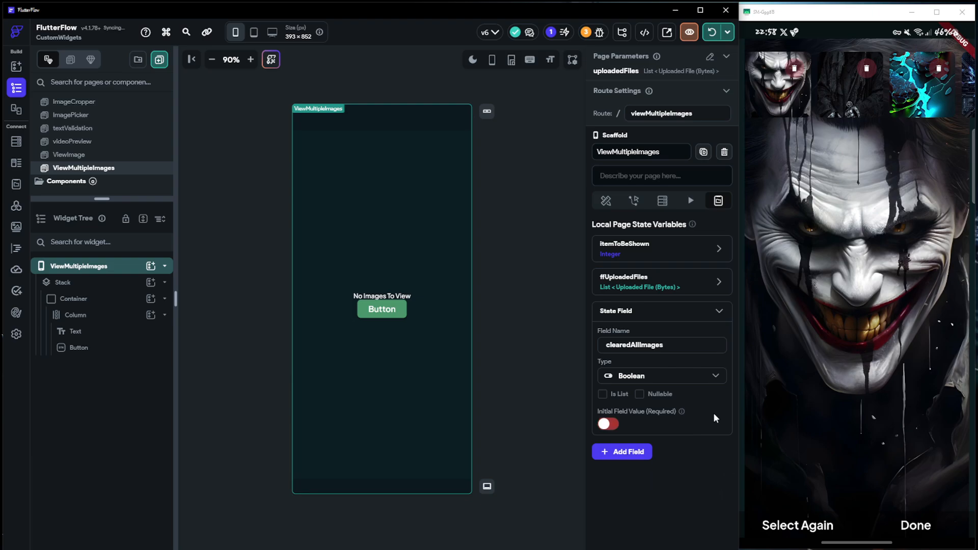
# Turn on conditional visibility for the Container inside the Stack
pyautogui.click(72, 299)
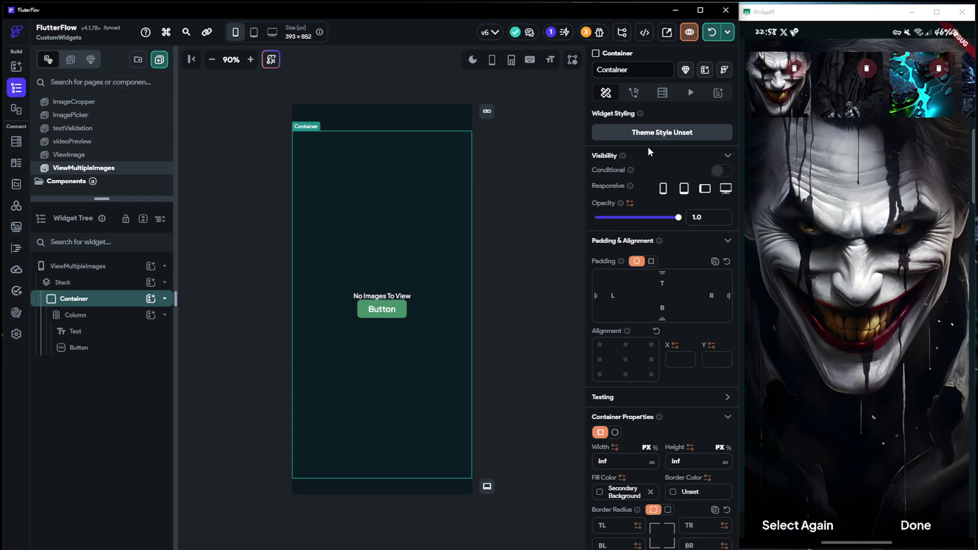
pyautogui.click(720, 171)
pyautogui.click(614, 193)
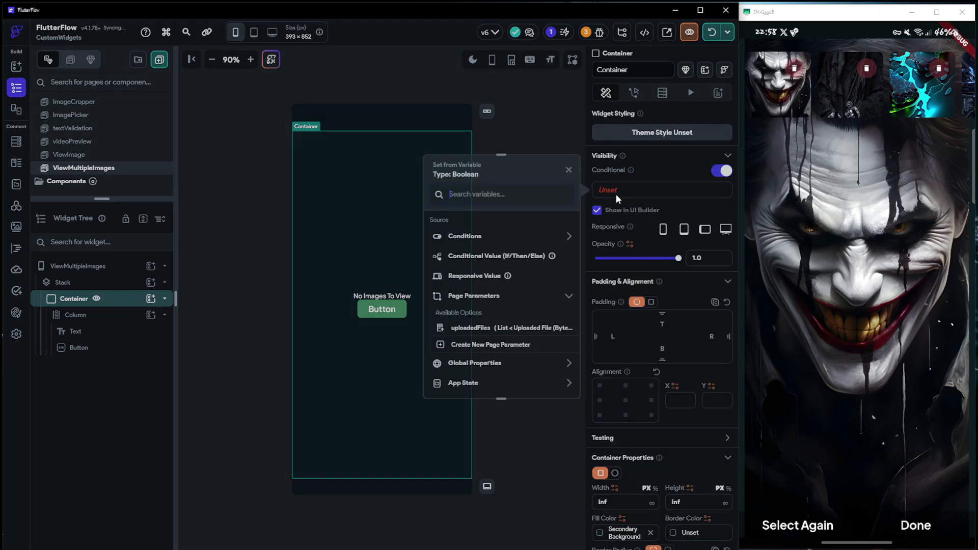
pyautogui.click(465, 237)
pyautogui.click(474, 267)
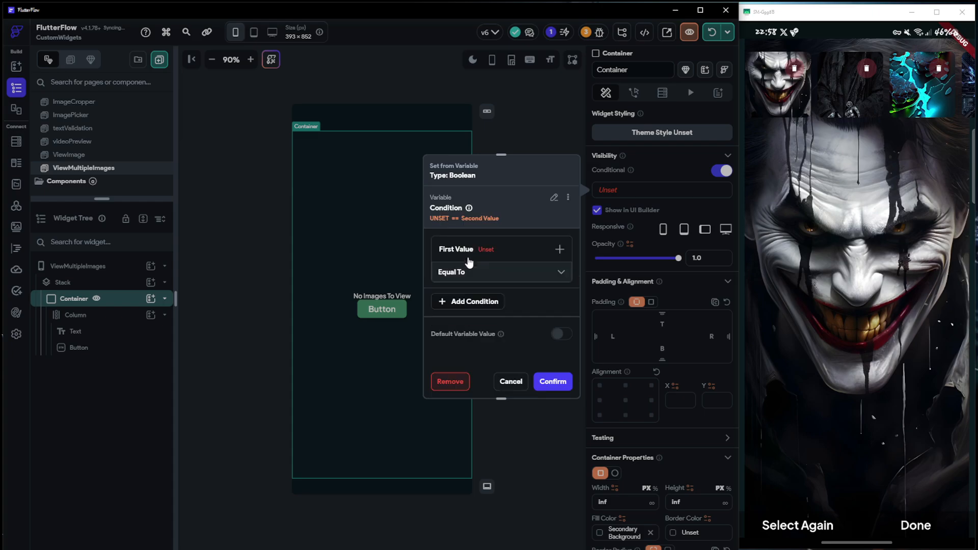
pyautogui.click(471, 253)
pyautogui.click(473, 269)
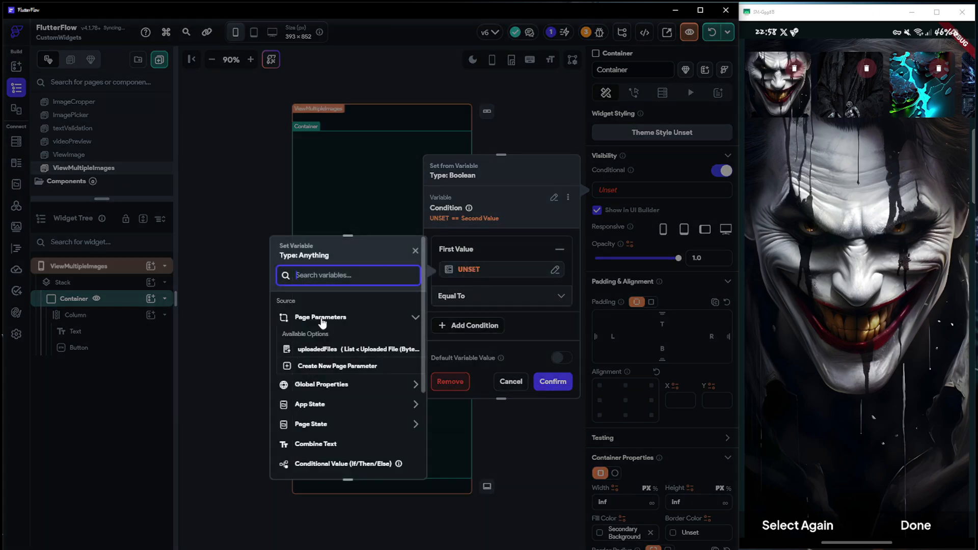
pyautogui.click(321, 424)
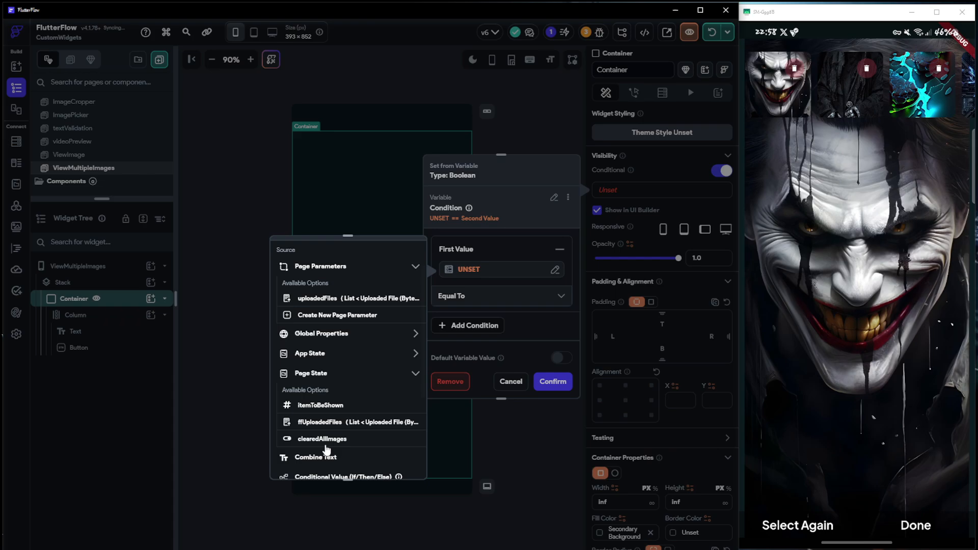
pyautogui.click(490, 338)
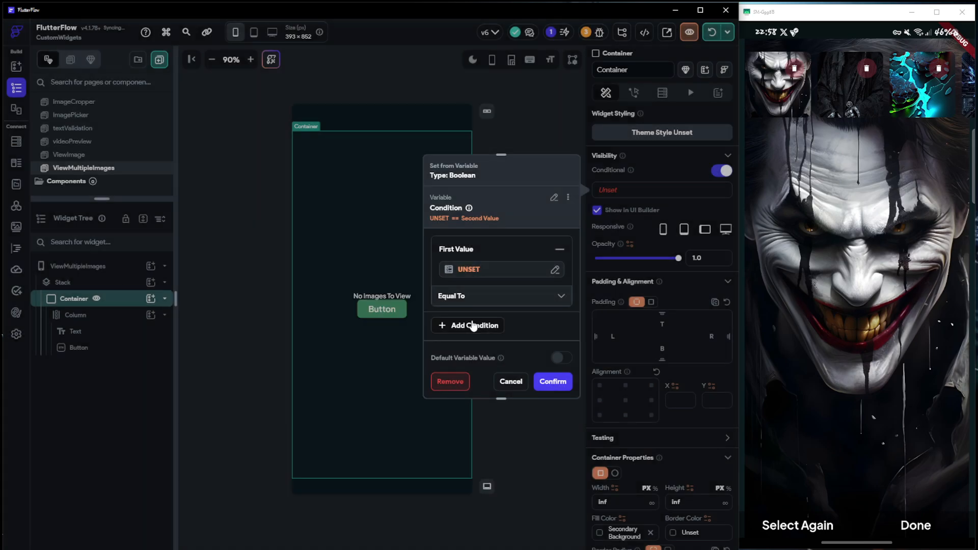
pyautogui.click(450, 381)
# Bind the Container's conditional visibility to the clearedAllImages page state variable
pyautogui.click(624, 195)
pyautogui.scroll(-1, 461, 326)
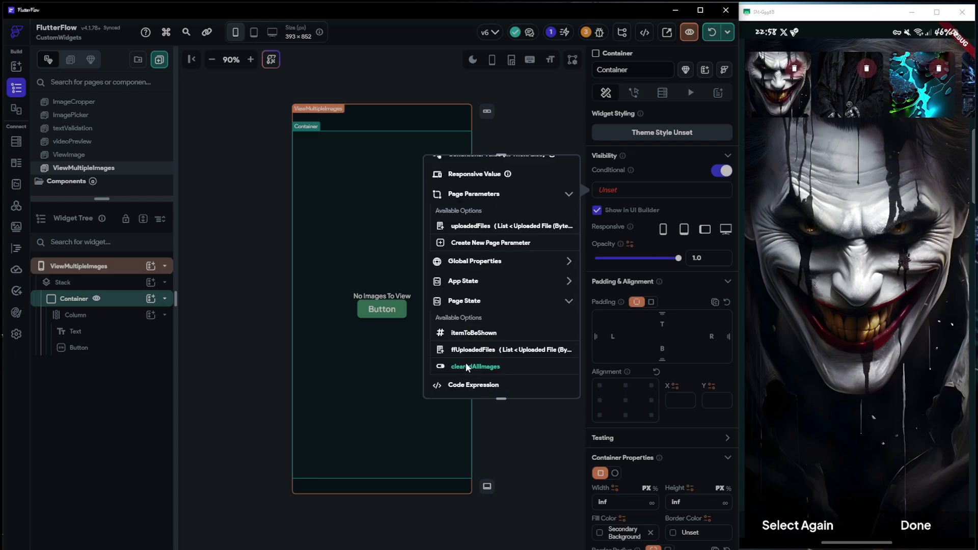
pyautogui.click(468, 366)
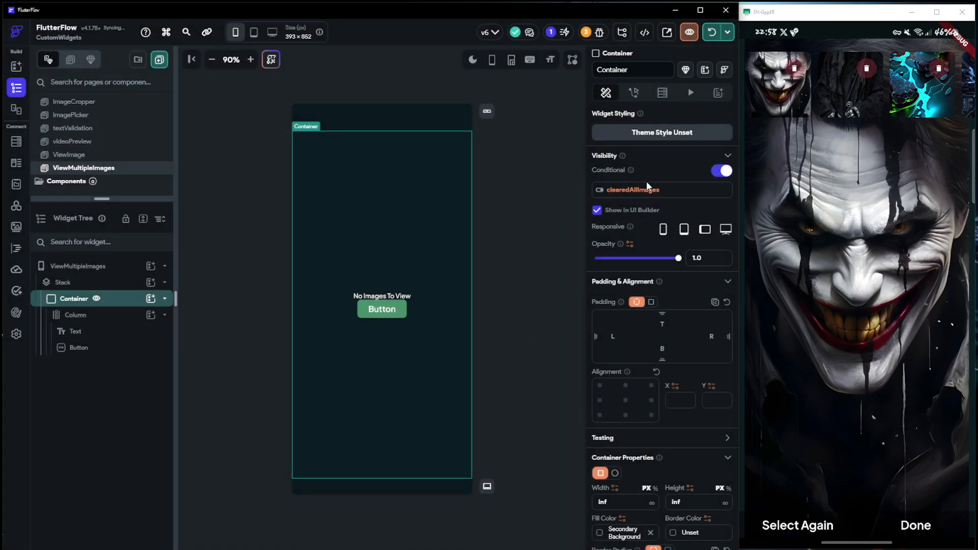
# Add a nested Stack to the outer Stack, ordered before the existing Container, and give it a Container child
pyautogui.click(165, 299)
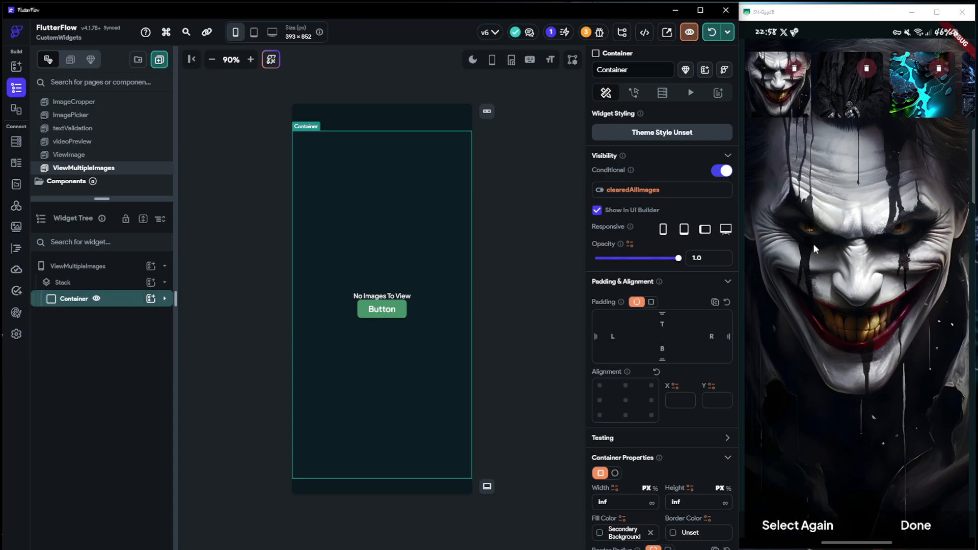
pyautogui.click(137, 284)
pyautogui.click(151, 283)
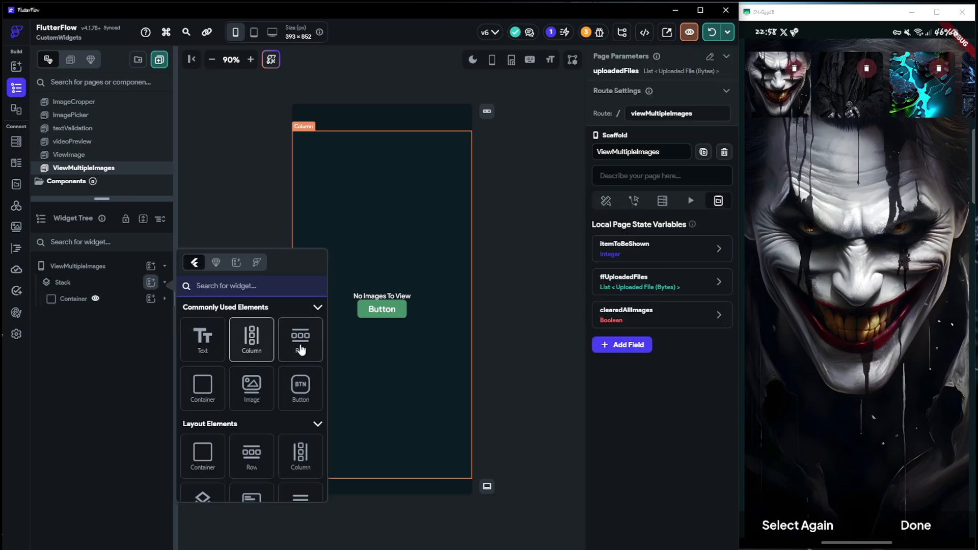
pyautogui.click(208, 477)
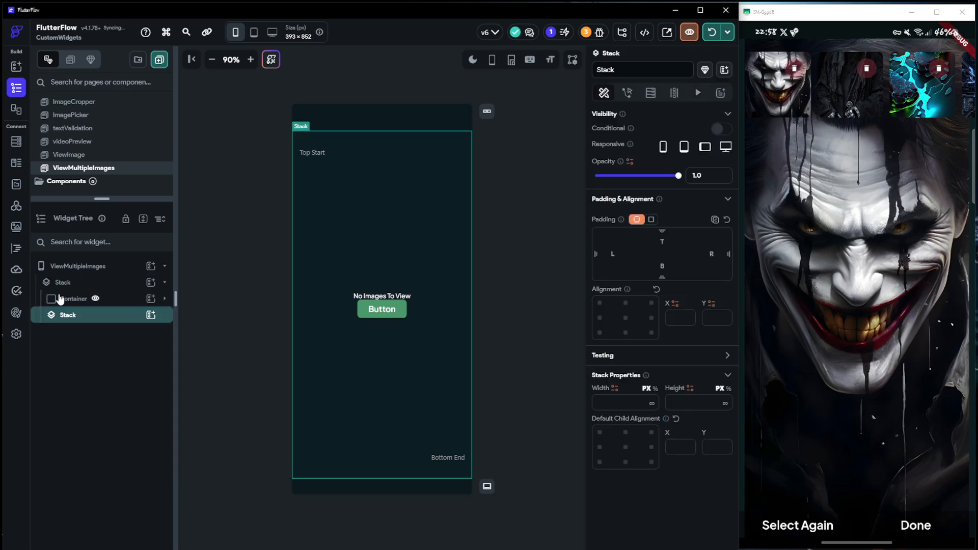
pyautogui.moveTo(105, 305); pyautogui.dragTo(107, 315)
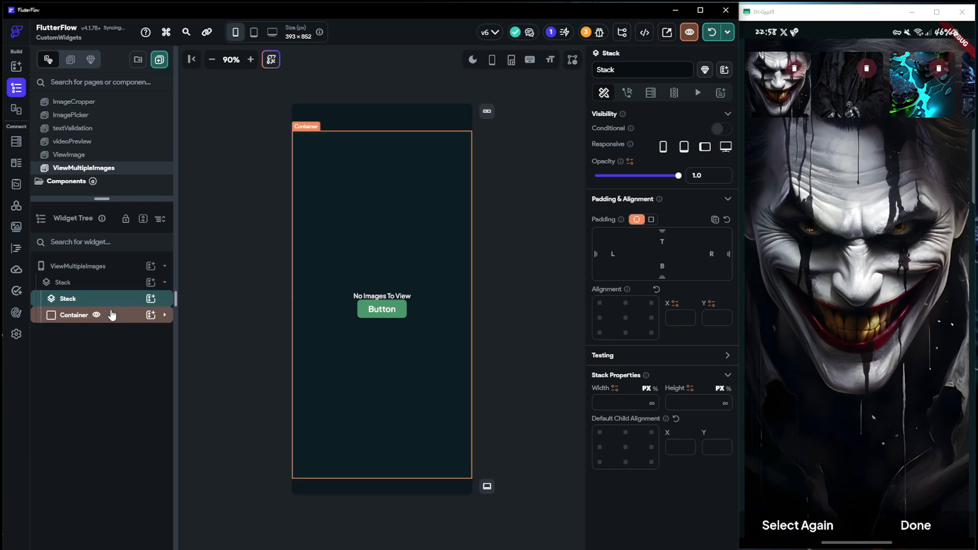
pyautogui.click(151, 299)
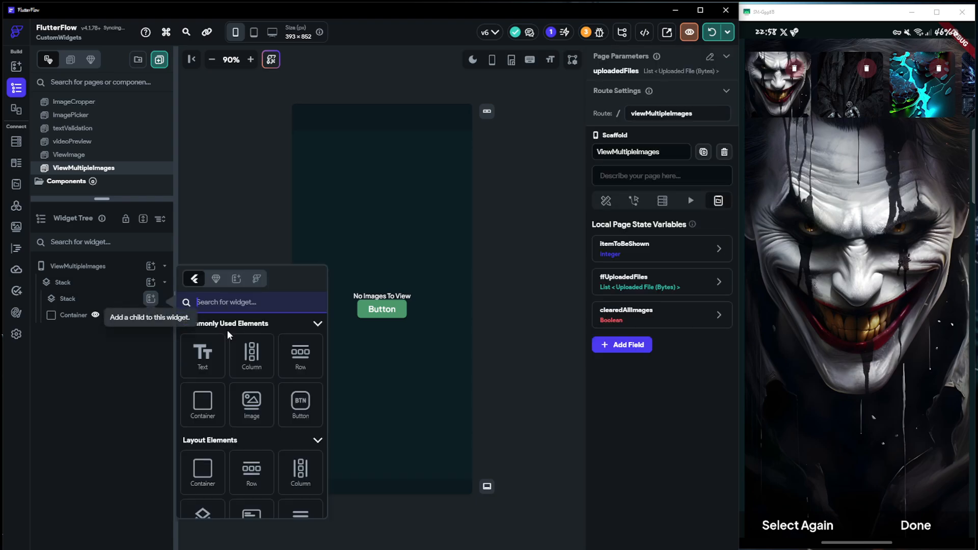
pyautogui.click(203, 402)
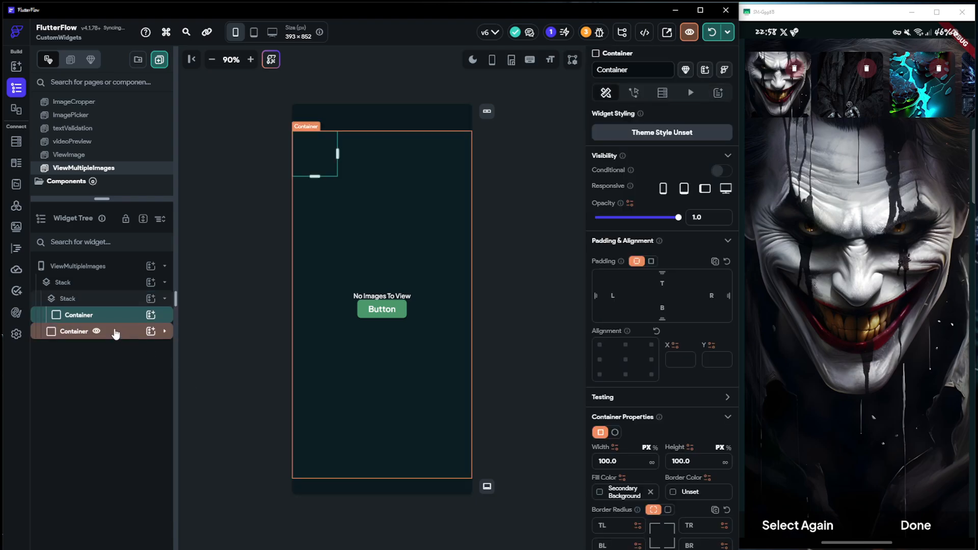
# Set the text of the button below "No Images To View" to "Select new Images"
pyautogui.click(61, 332)
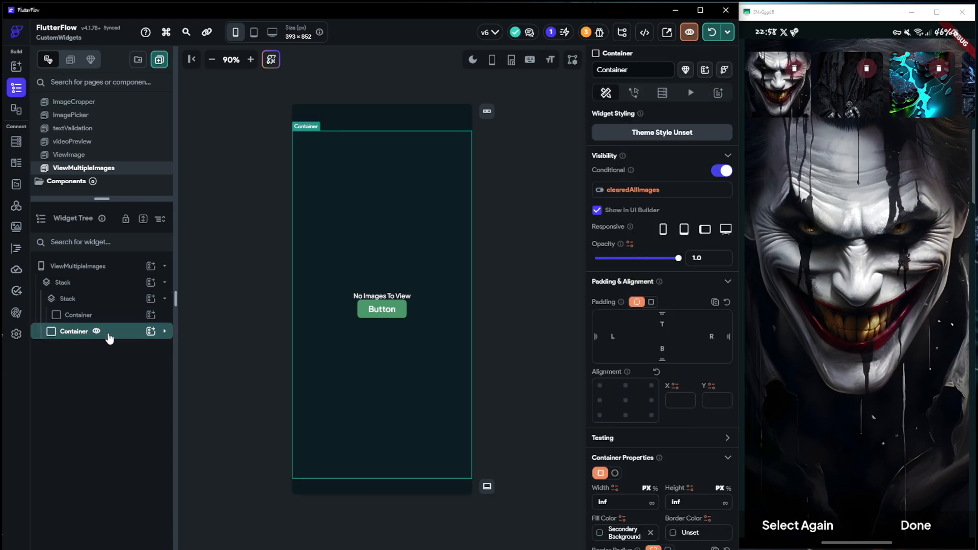
pyautogui.click(376, 309)
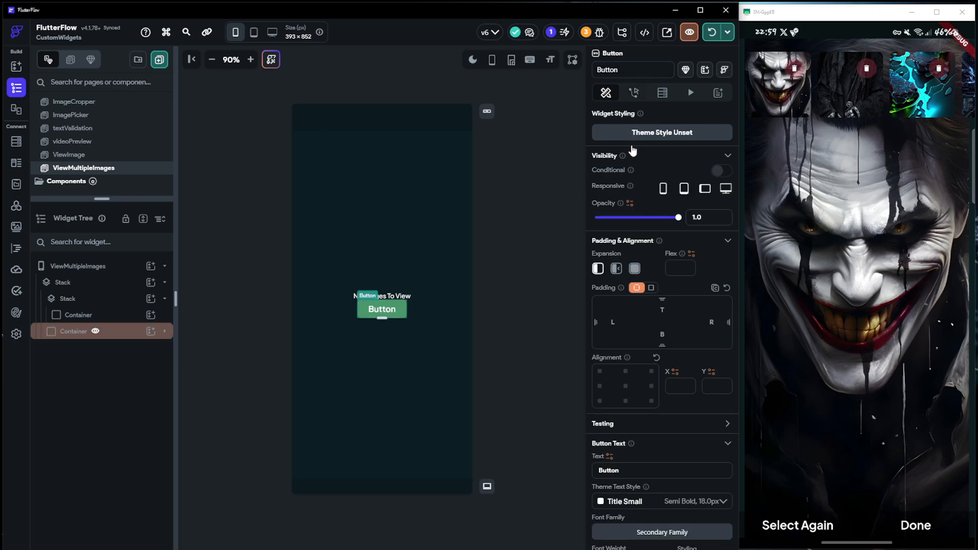
pyautogui.moveTo(627, 468); pyautogui.dragTo(563, 469)
pyautogui.write('Se')
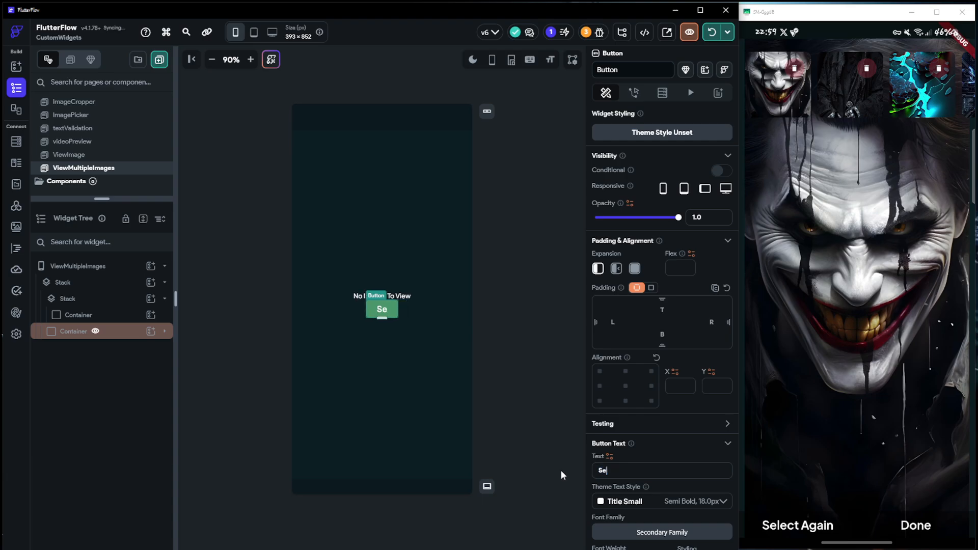
pyautogui.write('lect new Images')
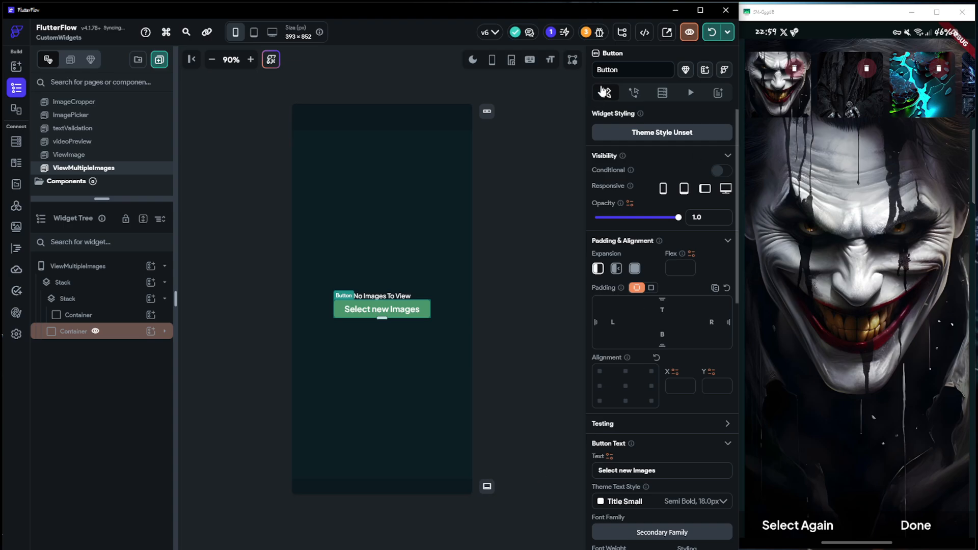
# Give the "Select new Images" button an On Tap action of Navigate Back
pyautogui.click(633, 92)
pyautogui.click(661, 201)
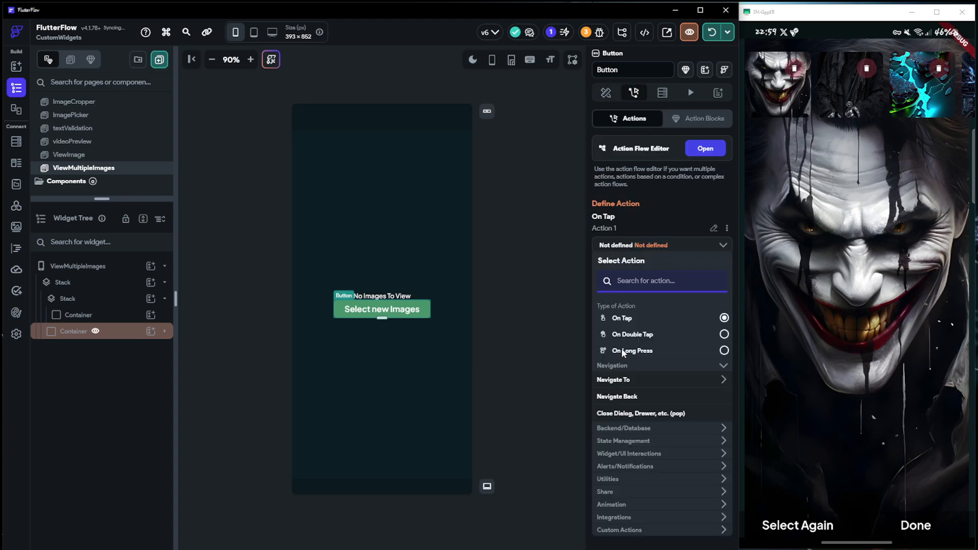
pyautogui.click(628, 397)
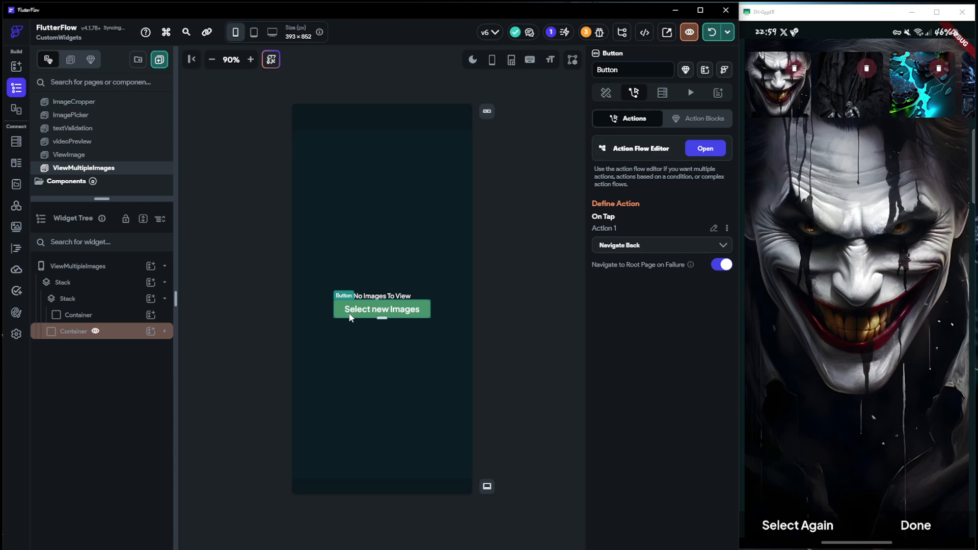
# Add items spacing to the empty-state Column and hide its conditional Container in the UI builder
pyautogui.click(332, 309)
pyautogui.scroll(-2, 637, 408)
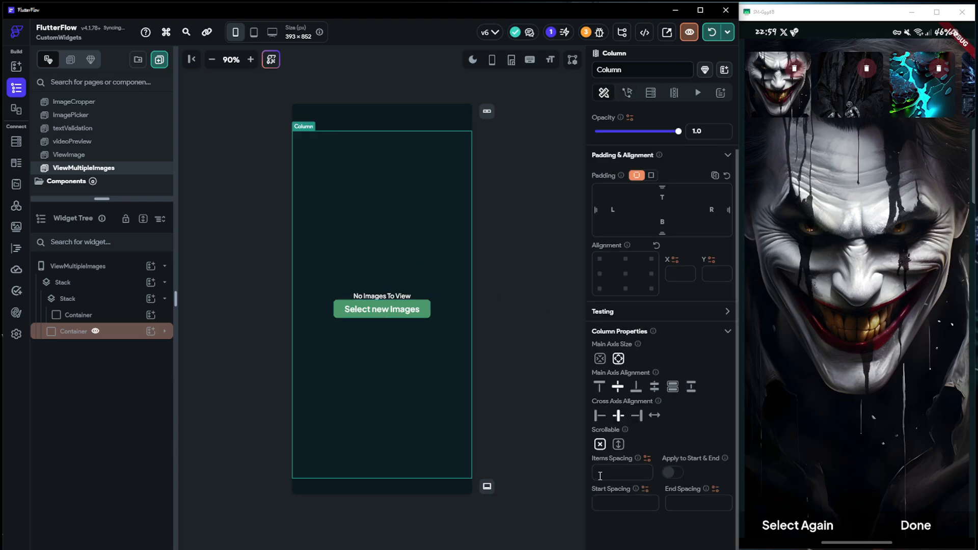
pyautogui.click(382, 310)
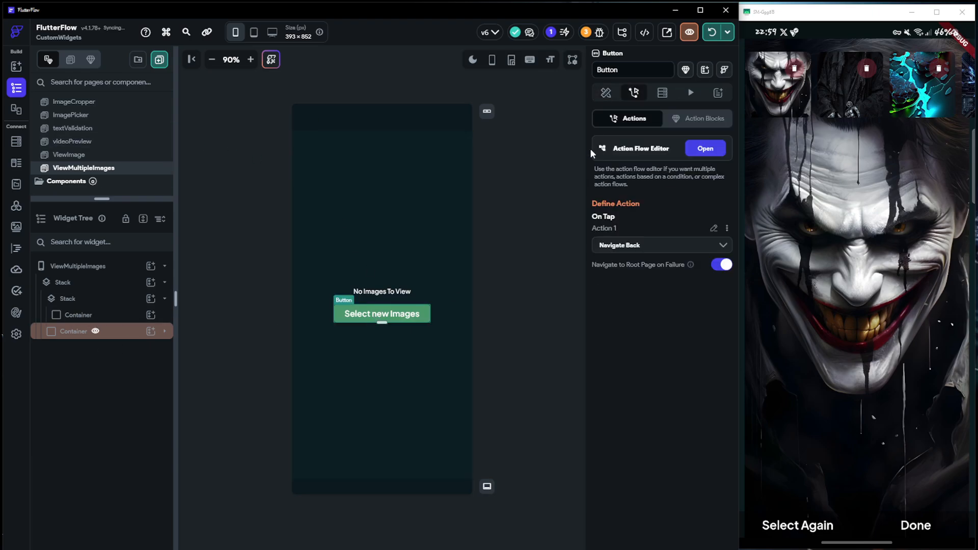
pyautogui.click(72, 331)
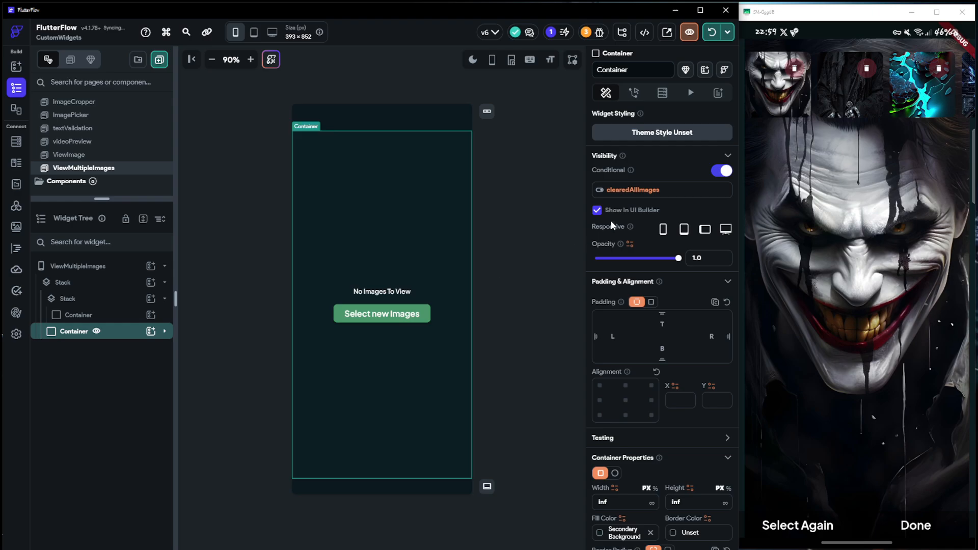
pyautogui.click(597, 211)
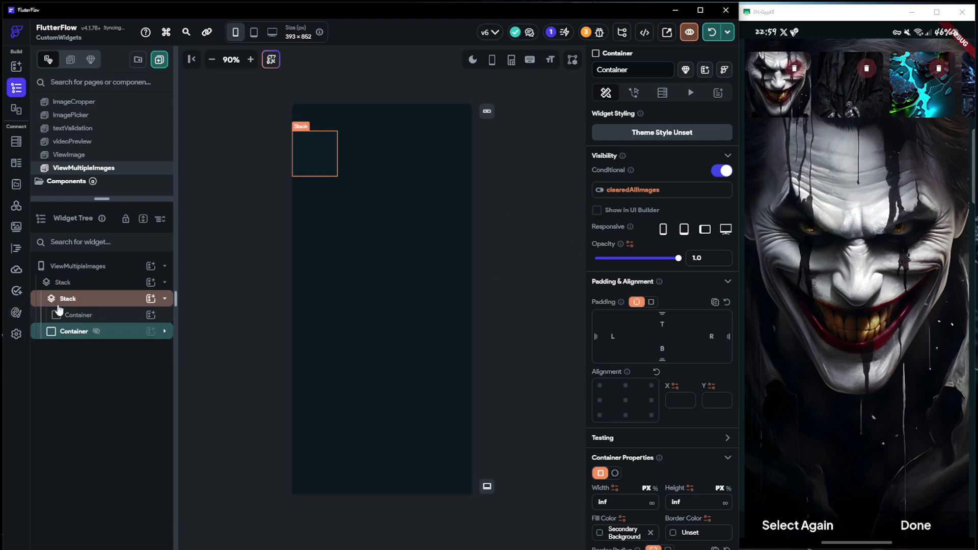
# Set both the width and height of the nested Stack's Container to infinity
pyautogui.click(68, 315)
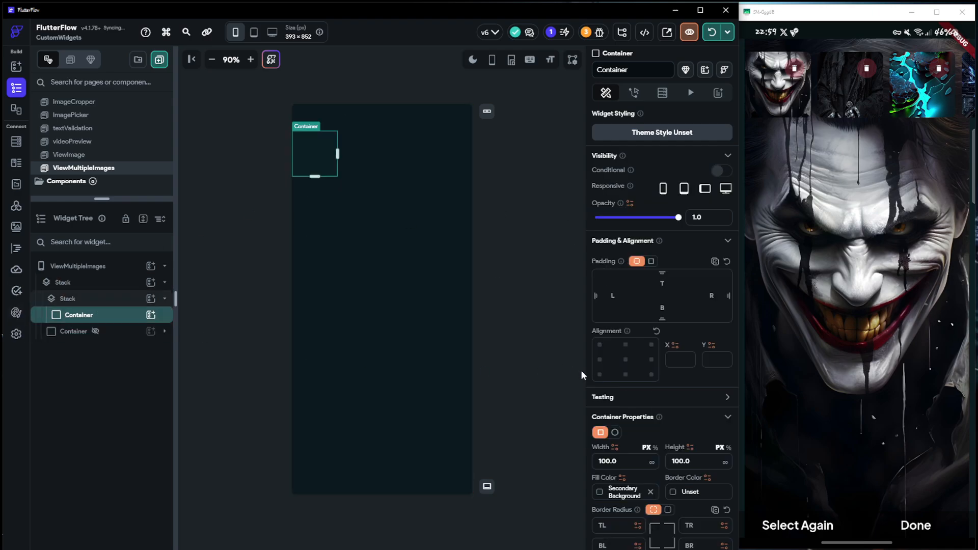
pyautogui.click(652, 462)
pyautogui.click(725, 462)
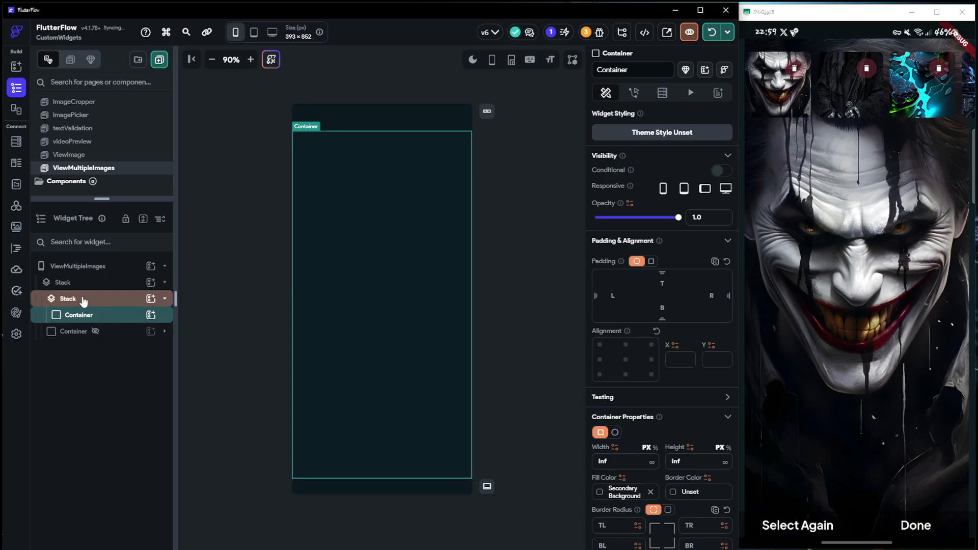
# Enable a background image on the nested Stack's Container and set its image type to Uploaded file
pyautogui.scroll(-6, 654, 433)
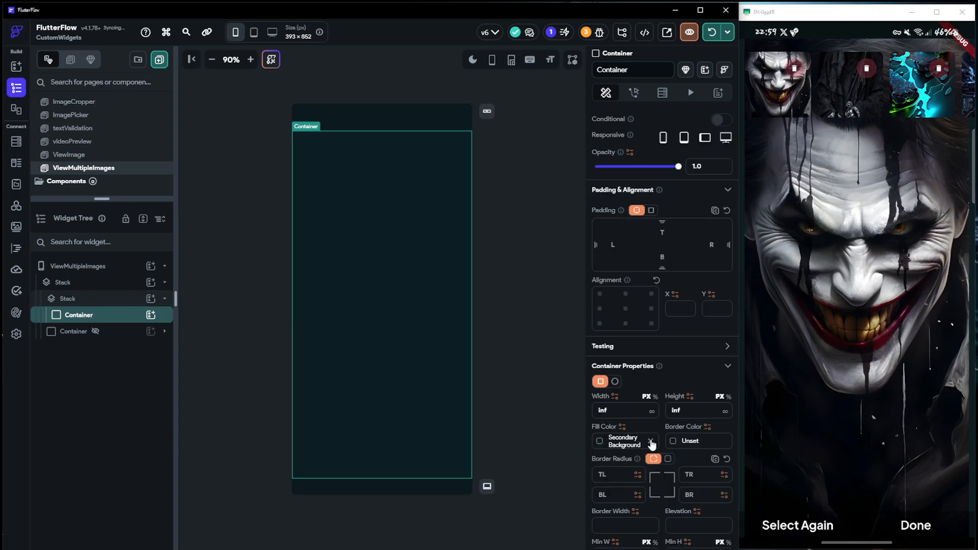
pyautogui.click(714, 426)
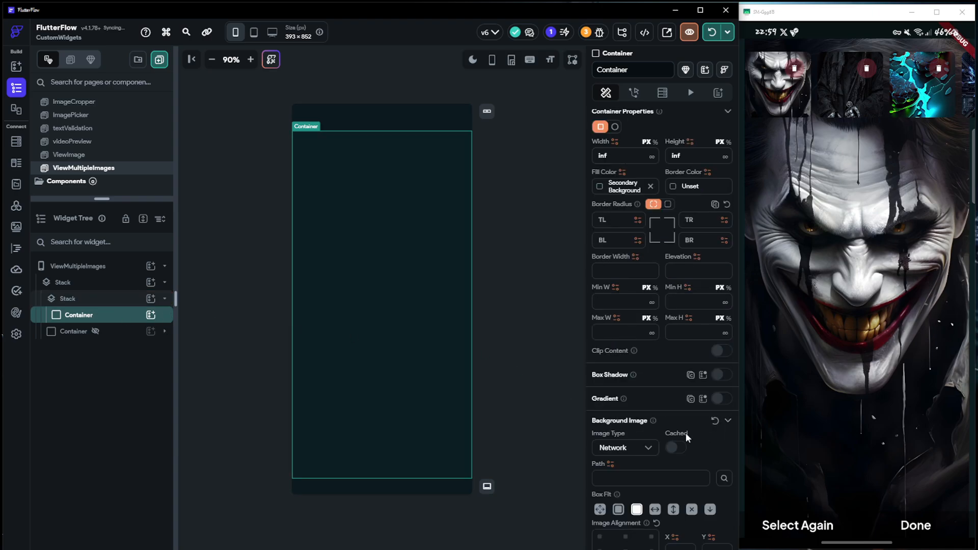
pyautogui.click(644, 448)
pyautogui.click(622, 497)
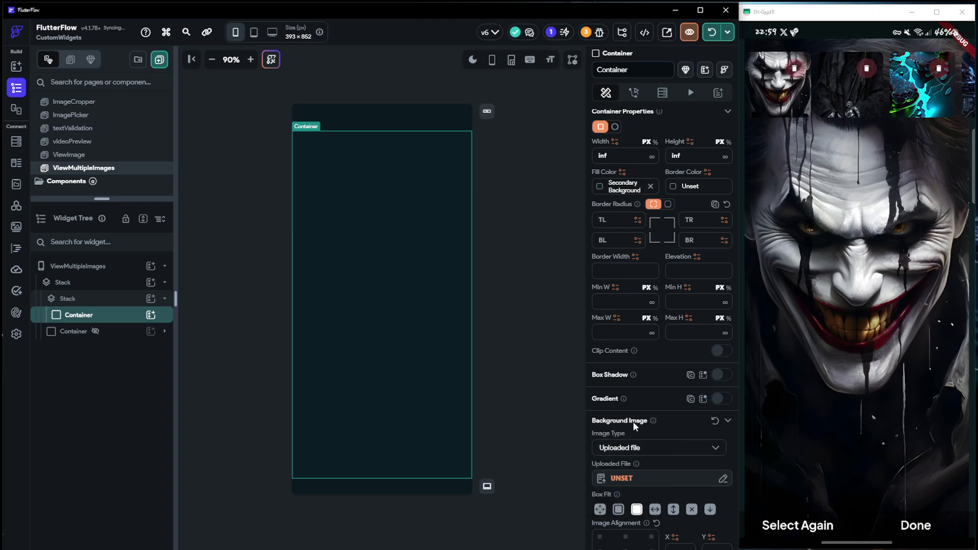
# Source the background image from the ffUploadedFiles page state list, using Item at Index with Specific Index
pyautogui.click(622, 479)
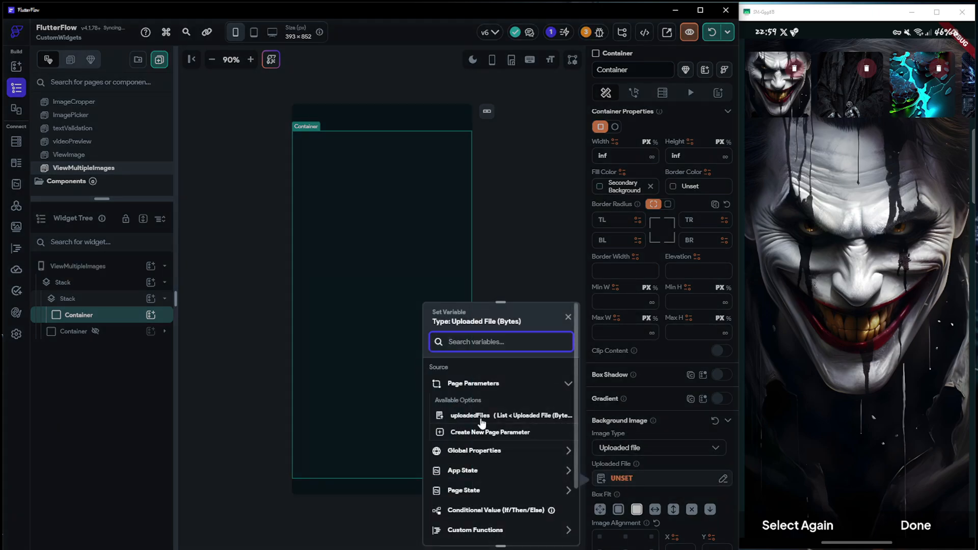
pyautogui.click(468, 490)
pyautogui.scroll(-2, 476, 468)
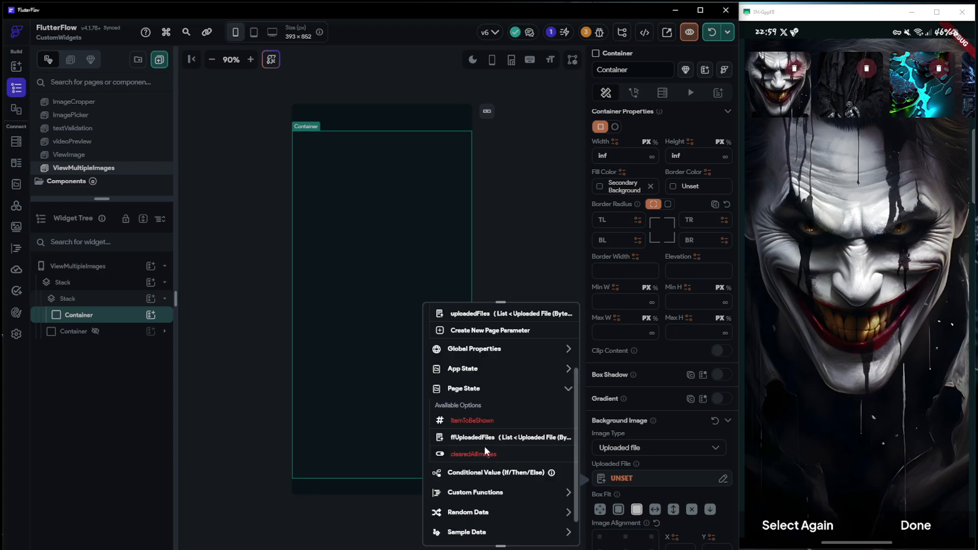
pyautogui.click(484, 441)
pyautogui.click(476, 402)
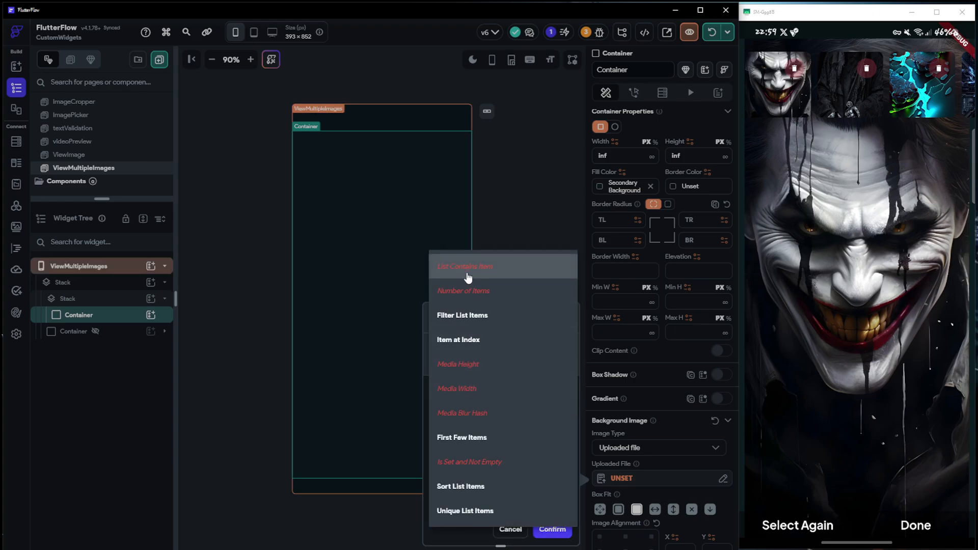
pyautogui.click(463, 340)
pyautogui.click(462, 436)
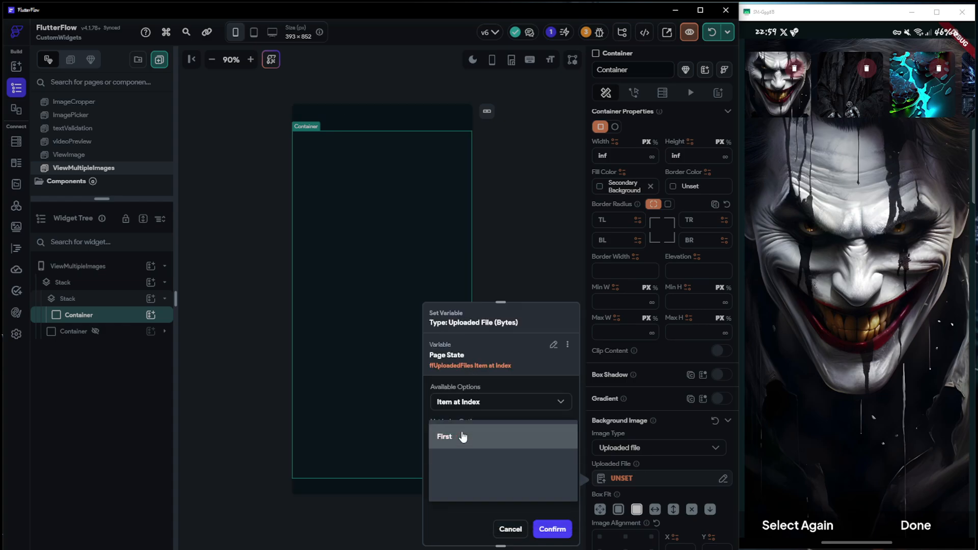
pyautogui.click(459, 485)
pyautogui.scroll(-1, 464, 481)
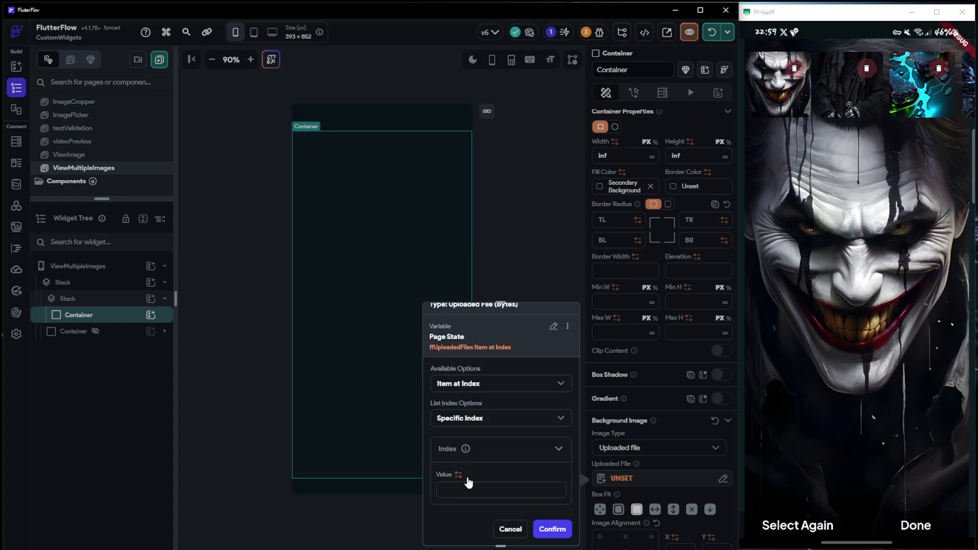
# Bind the list index value to the itemToBeShown page state variable and confirm the background image source
pyautogui.click(458, 474)
pyautogui.click(377, 510)
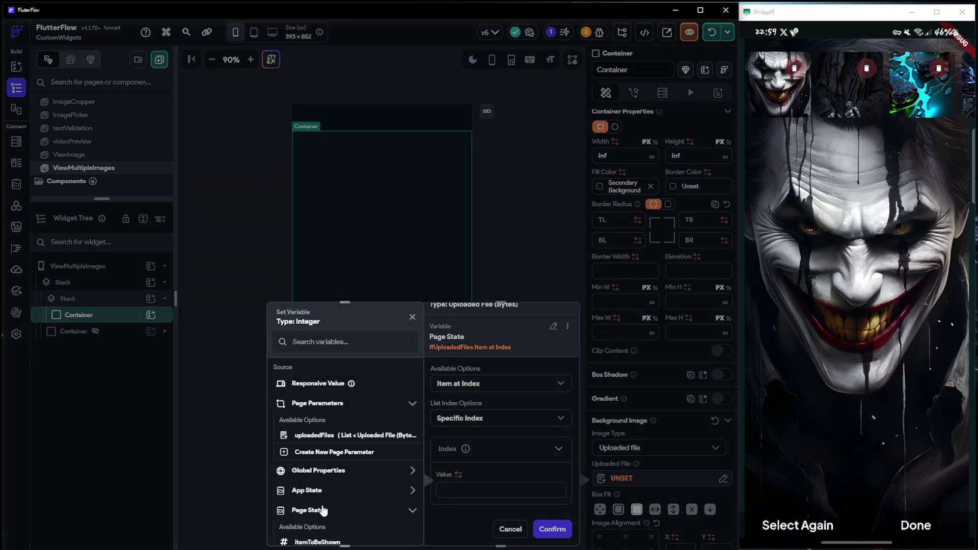
pyautogui.scroll(-1, 326, 504)
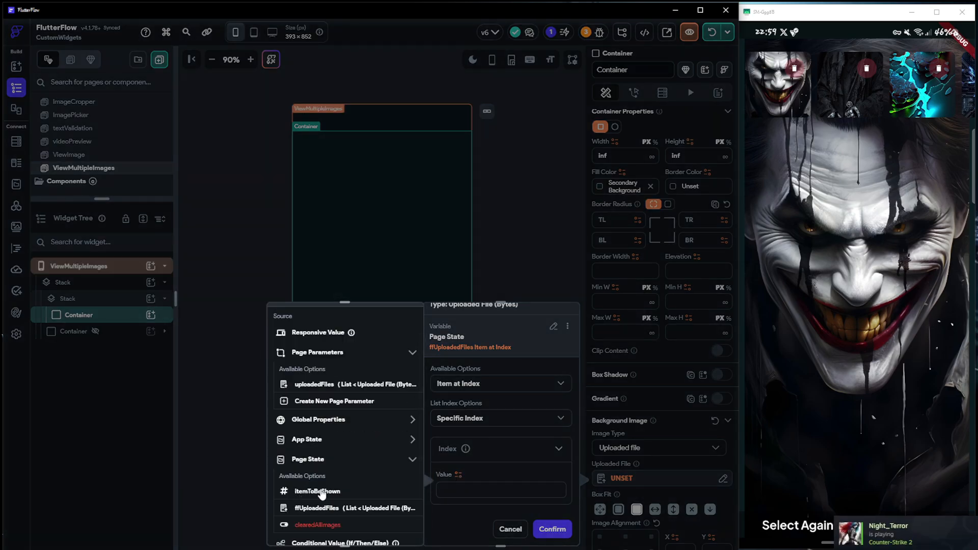
pyautogui.click(317, 491)
pyautogui.click(545, 528)
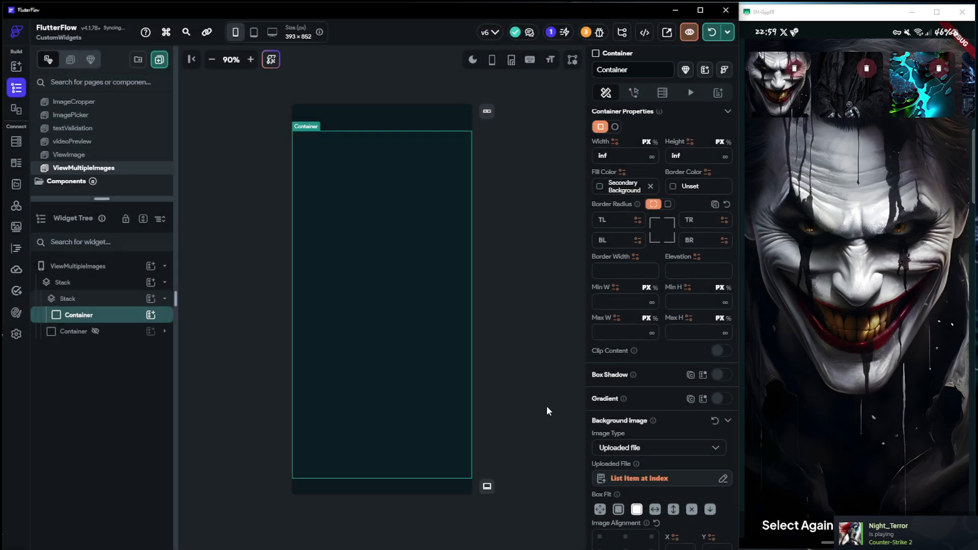
# Add a Row to the nested Stack and align it to bottom center (X 0.0, Y 1.0)
pyautogui.click(109, 301)
pyautogui.click(151, 298)
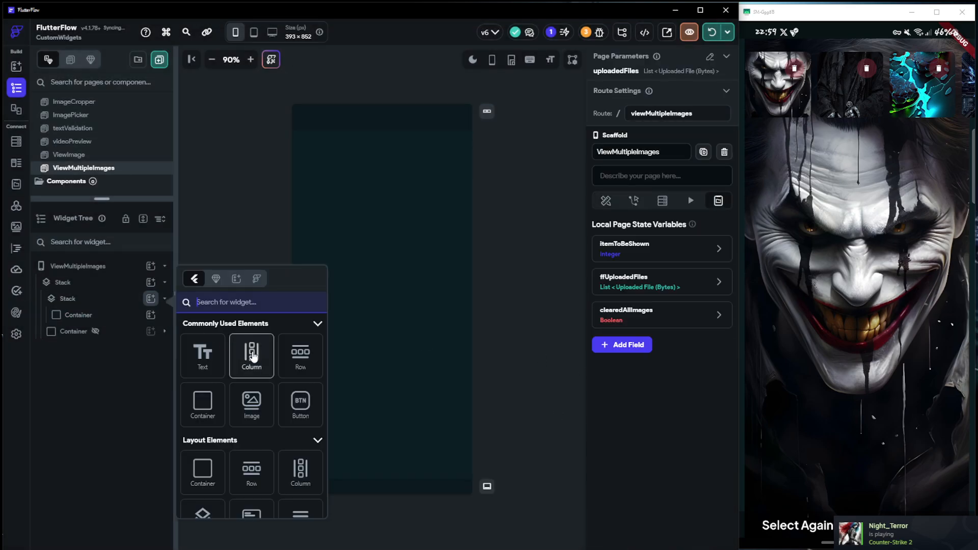
pyautogui.click(301, 349)
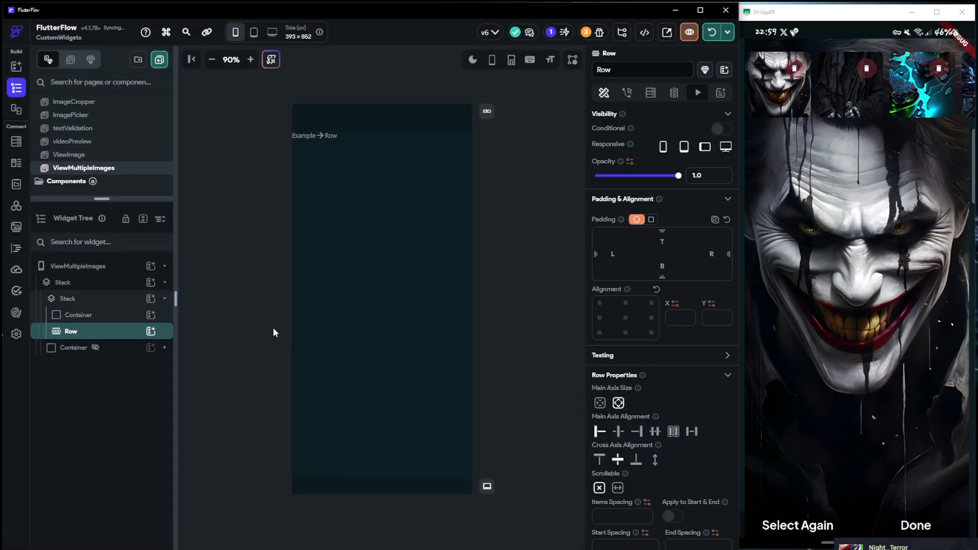
pyautogui.click(625, 332)
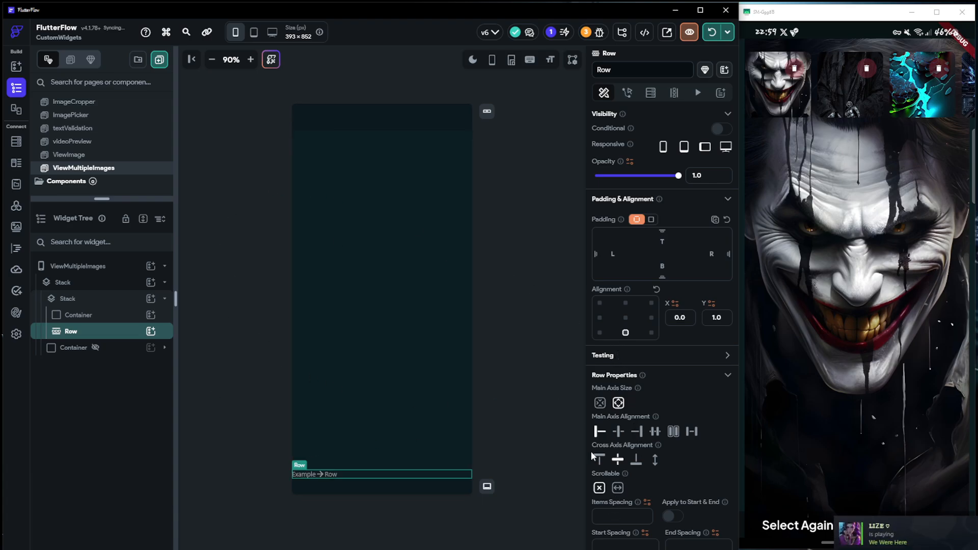
# Set the Row's bottom padding to 5 and its start spacing to 10
pyautogui.scroll(-1, 631, 494)
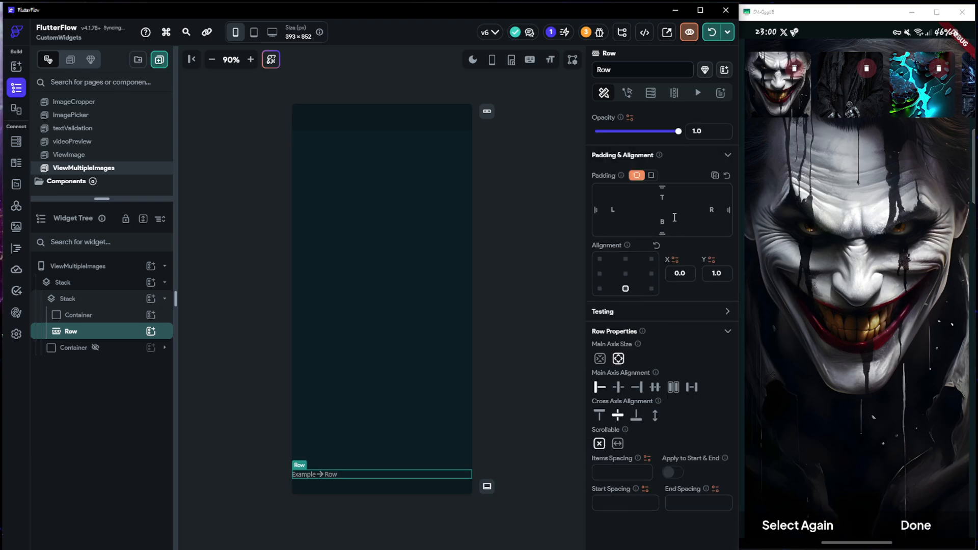
pyautogui.write('5')
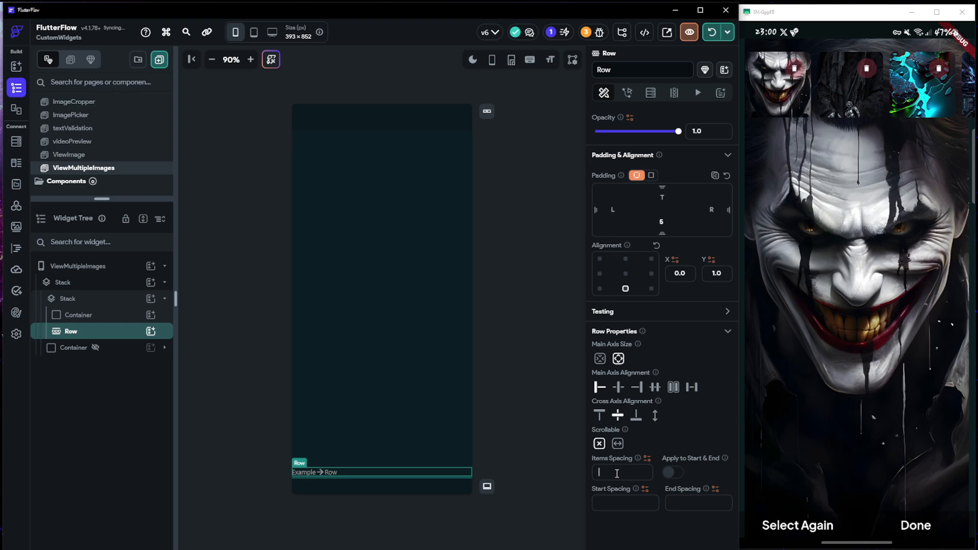
pyautogui.click(618, 504)
pyautogui.write('10')
# Add a Stack inside the Row, and name the Row's generate-children variable getAllImages
pyautogui.click(150, 331)
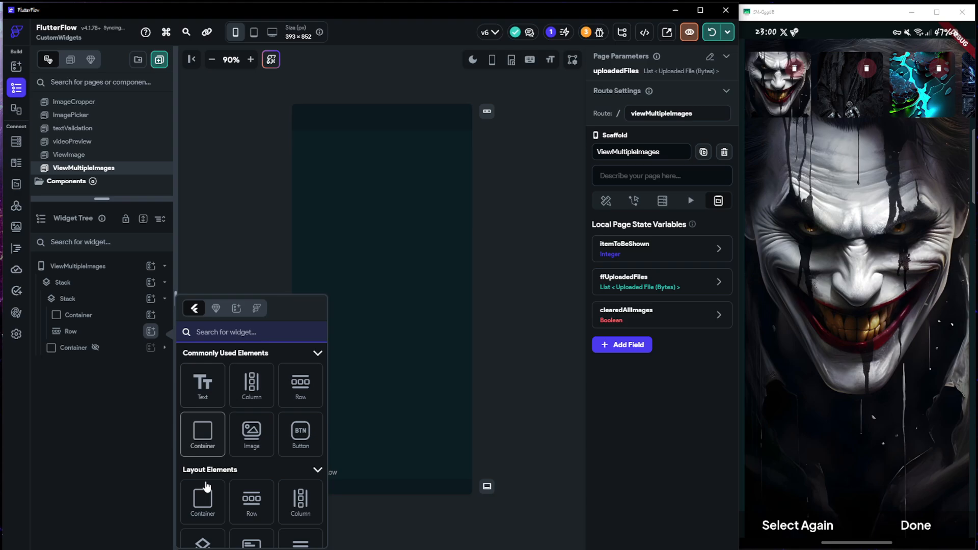
pyautogui.click(203, 538)
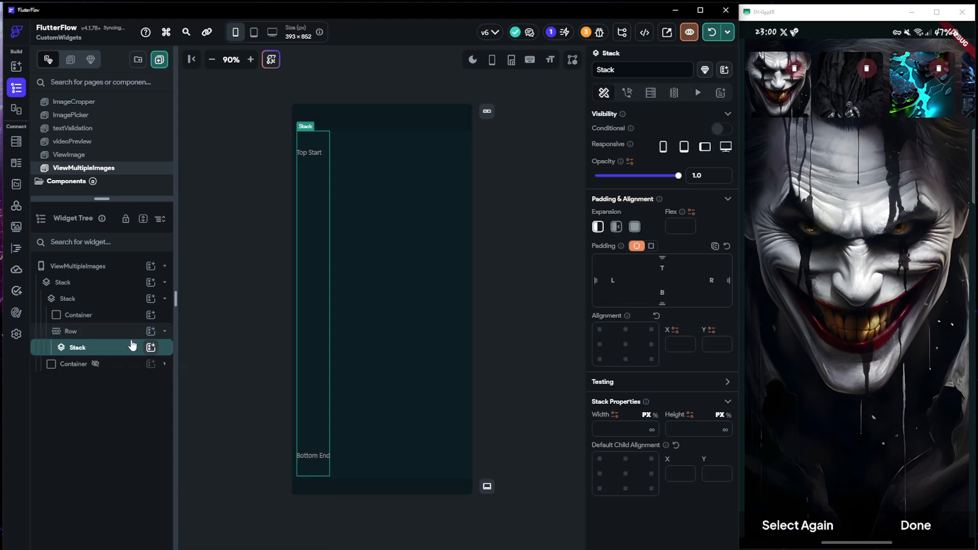
pyautogui.click(98, 332)
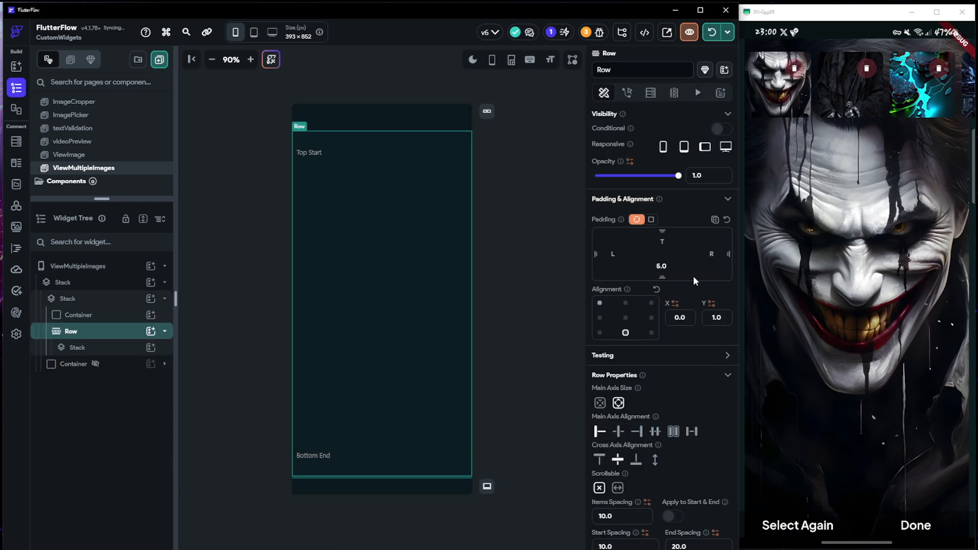
pyautogui.click(673, 92)
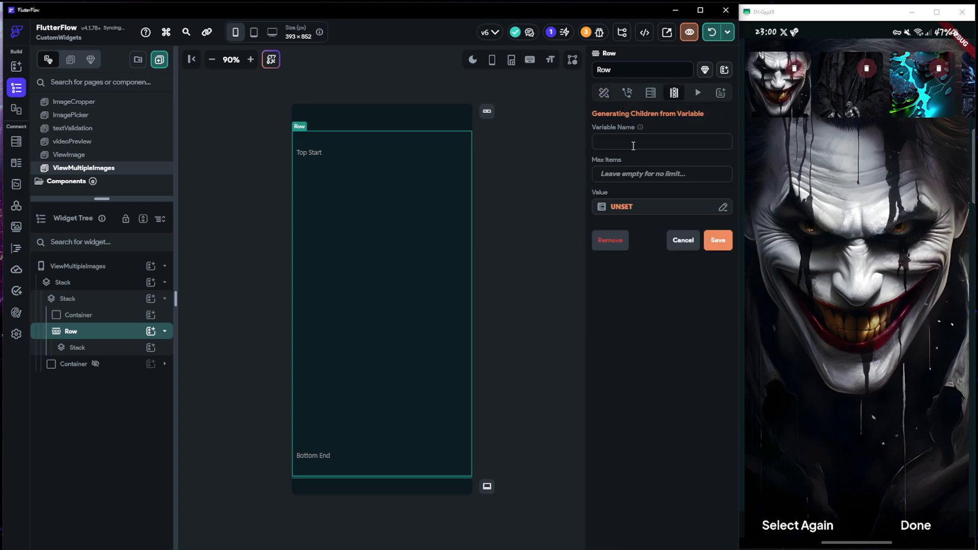
pyautogui.write('getAllImages')
# Source the Row's generated children from the ffUploadedFiles page state with Map List Items, and save the dynamic children setup
pyautogui.click(612, 209)
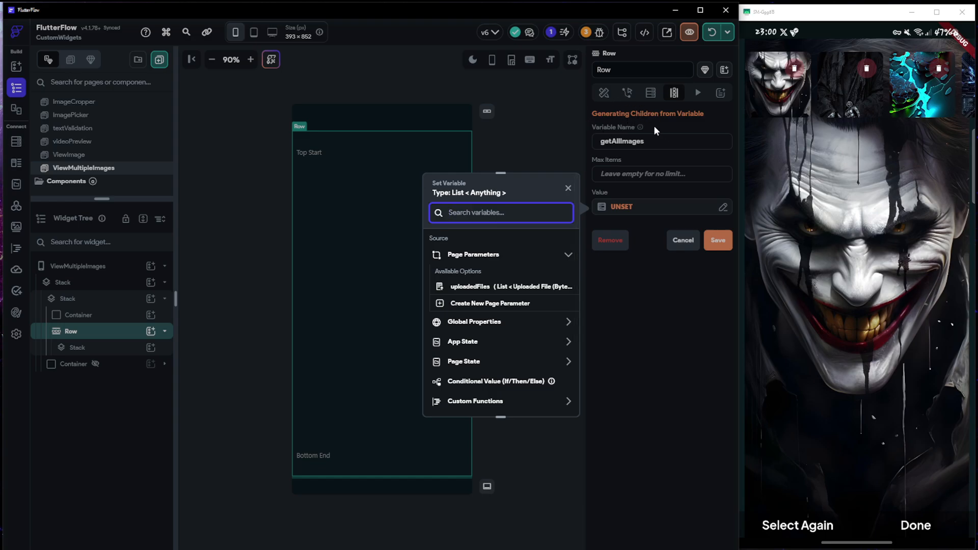
pyautogui.click(464, 363)
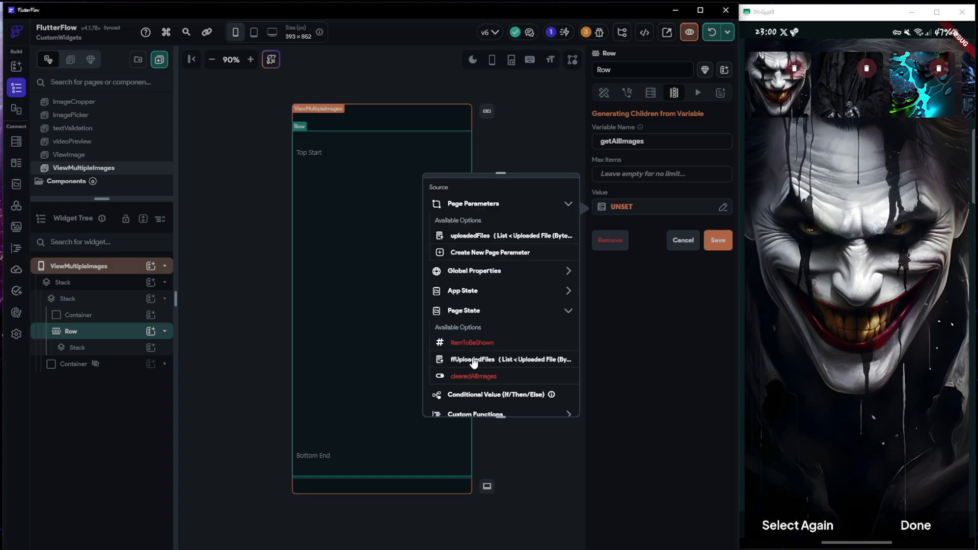
pyautogui.click(483, 361)
pyautogui.click(474, 277)
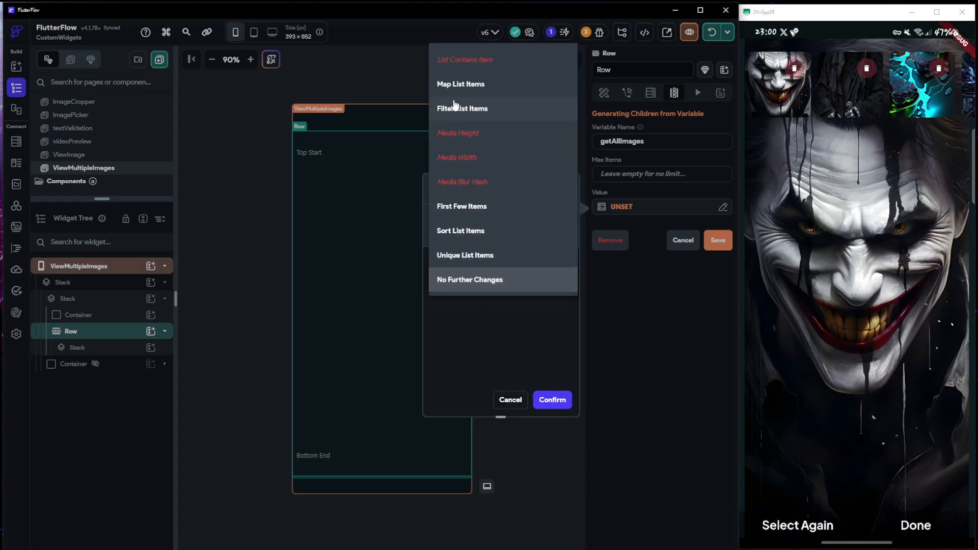
pyautogui.click(453, 83)
pyautogui.click(556, 400)
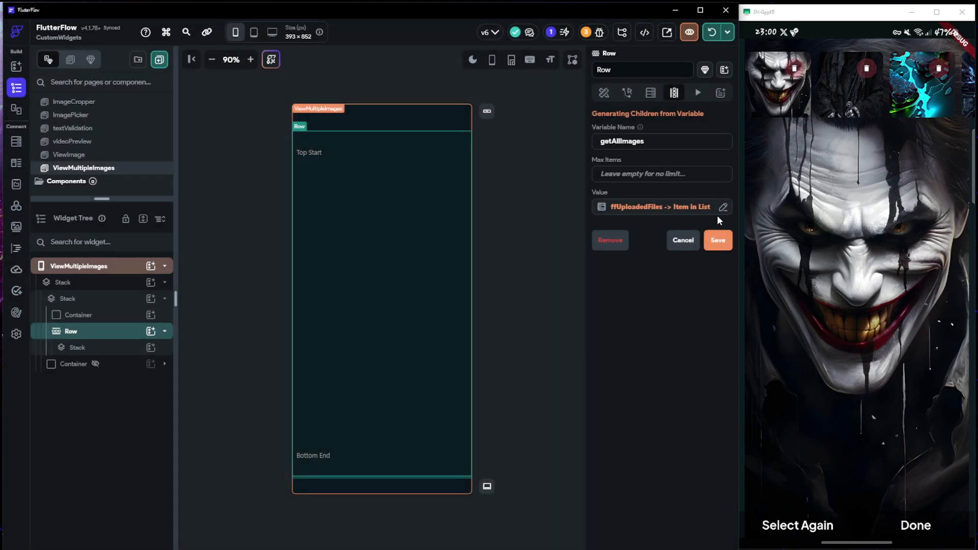
pyautogui.click(717, 240)
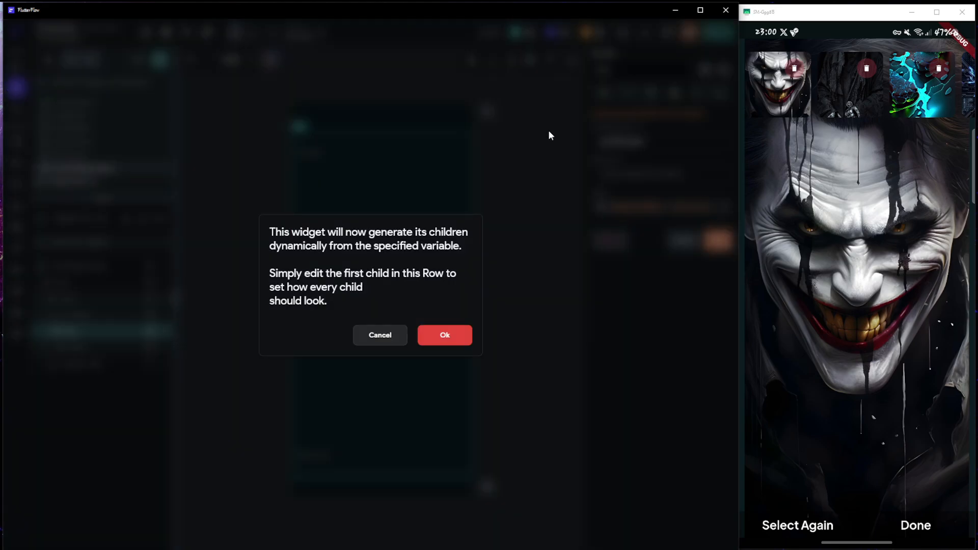
pyautogui.click(445, 336)
# Wrap the Stack inside the Row in a Container
pyautogui.click(107, 350)
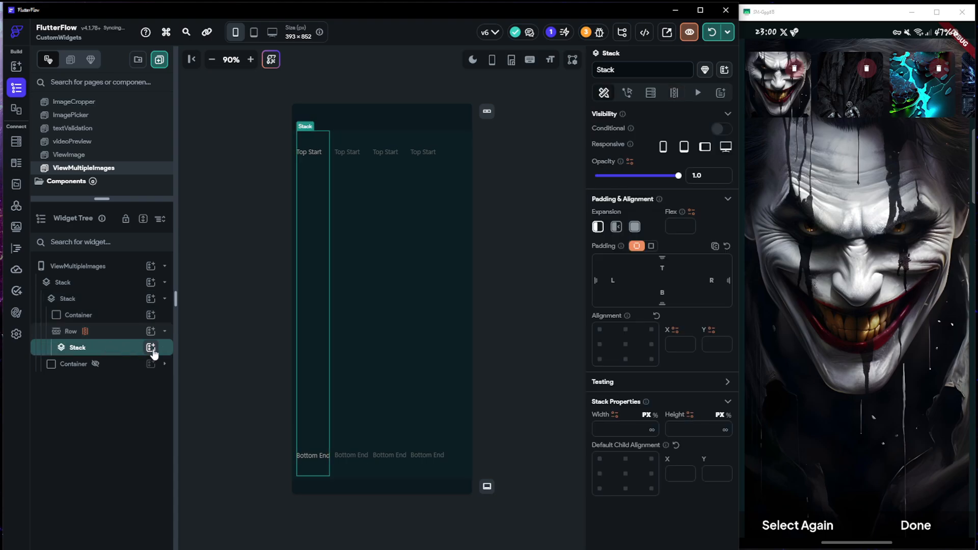
pyautogui.rightClick(134, 348)
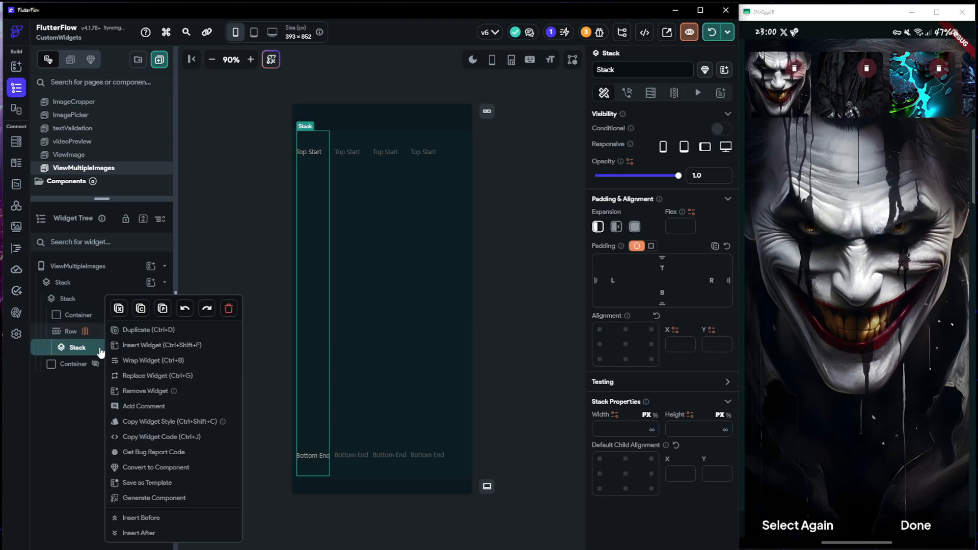
pyautogui.click(140, 360)
pyautogui.click(291, 203)
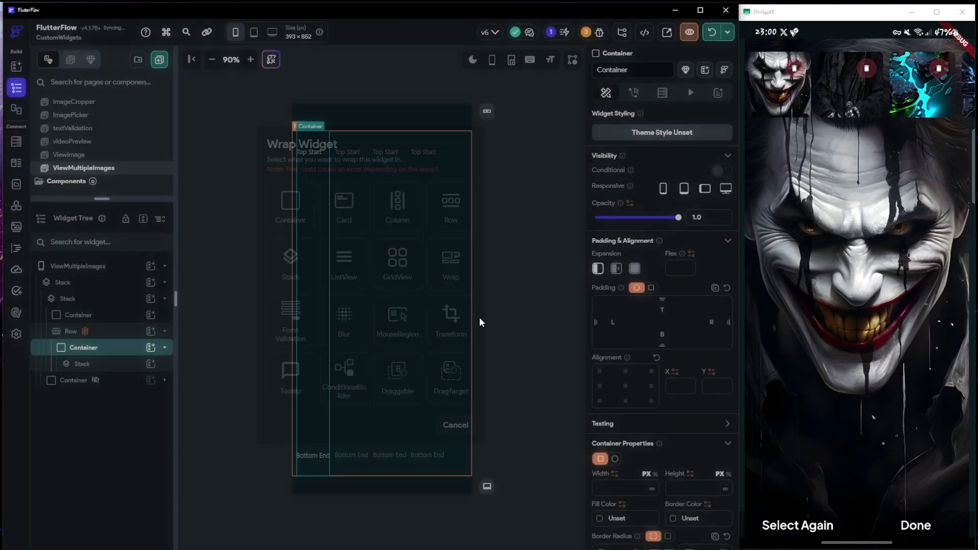
# Set the wrapping Container's width and height to 100 px
pyautogui.click(628, 488)
pyautogui.write('10')
pyautogui.click(692, 489)
pyautogui.write('10')
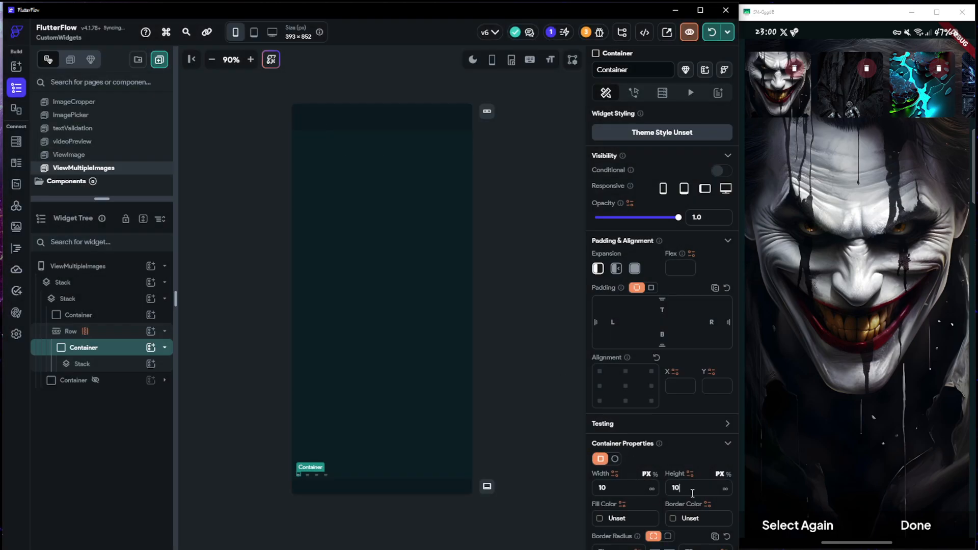
pyautogui.click(630, 491)
pyautogui.write('0')
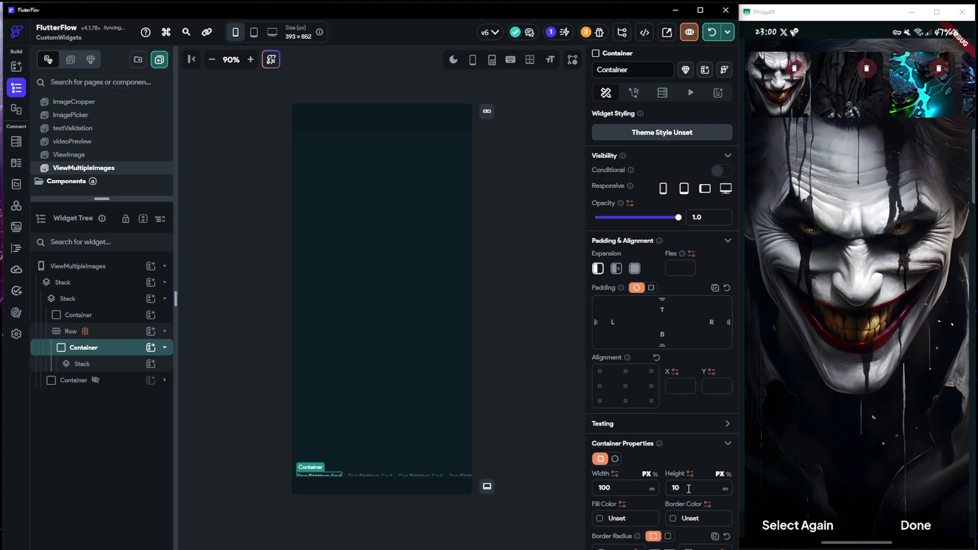
pyautogui.click(689, 489)
pyautogui.write('0')
# Set the wrapping Container's width and height to 70 px
pyautogui.moveTo(633, 488); pyautogui.dragTo(565, 485)
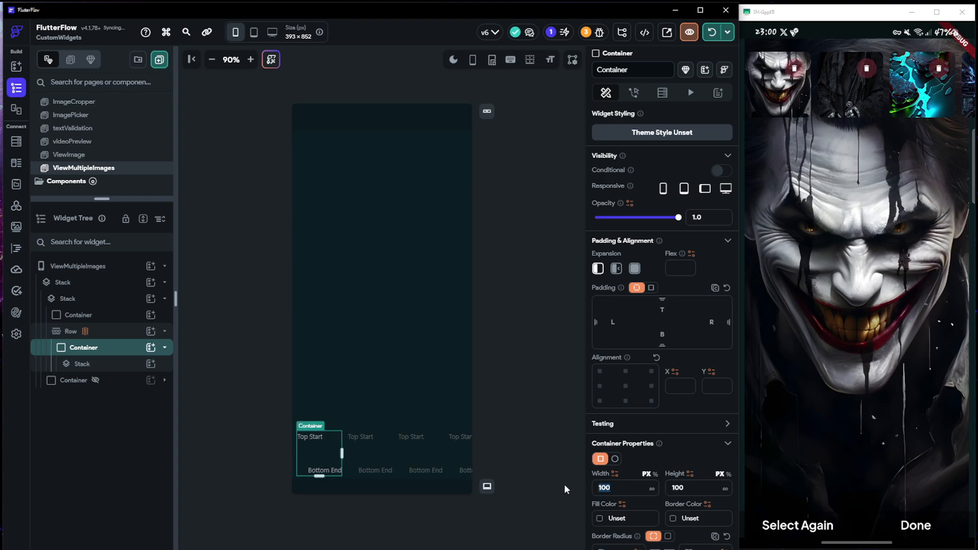
pyautogui.write('70')
pyautogui.moveTo(698, 489); pyautogui.dragTo(668, 488)
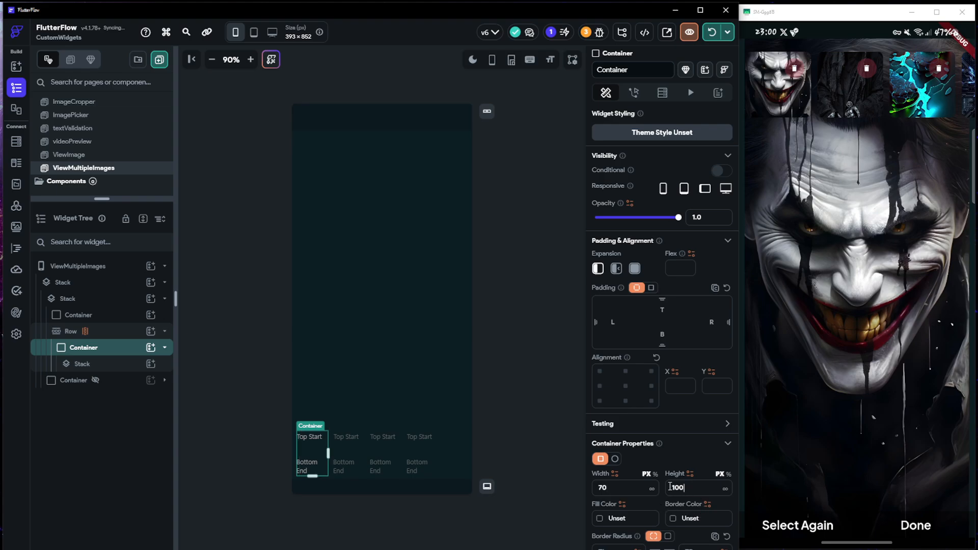
pyautogui.write('70')
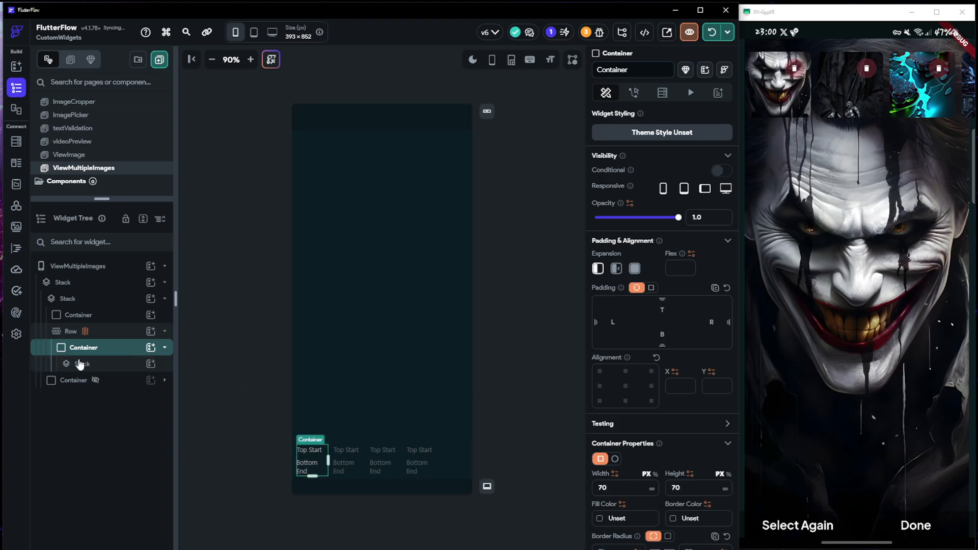
# Add a Container inside the Row's nested Stack, sized 70 by 70 px with a uniform border radius of 8
pyautogui.click(119, 364)
pyautogui.click(151, 363)
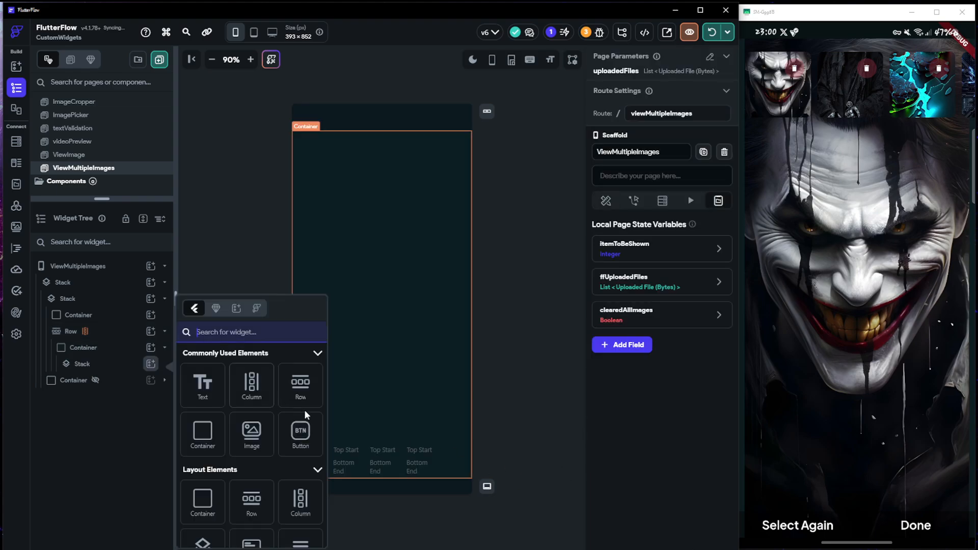
pyautogui.click(202, 433)
pyautogui.scroll(-2, 682, 460)
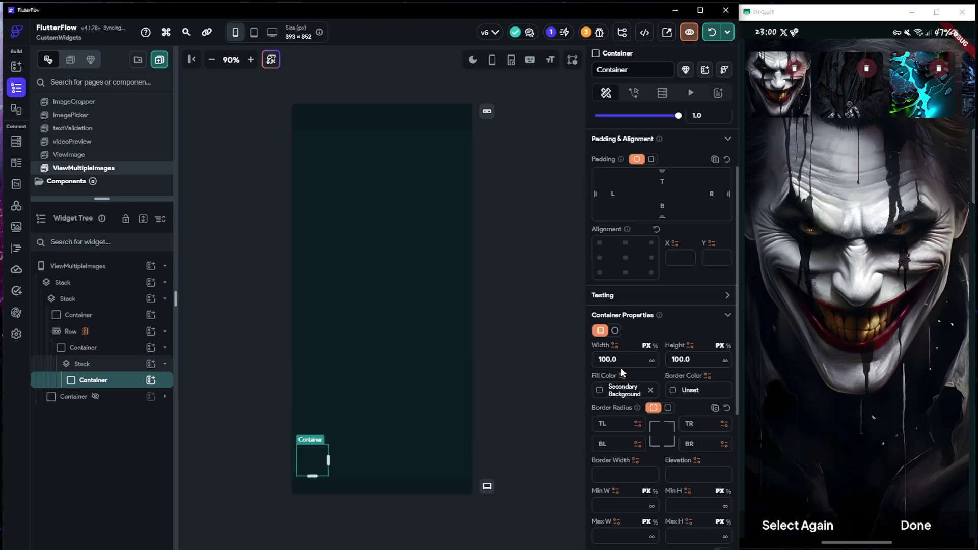
pyautogui.moveTo(621, 364); pyautogui.dragTo(550, 353)
pyautogui.write('70')
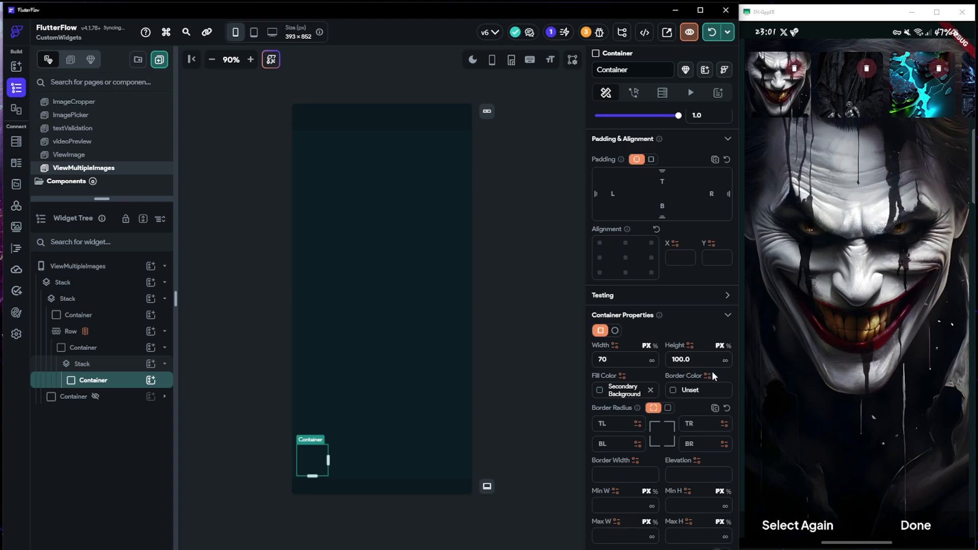
pyautogui.moveTo(711, 361); pyautogui.dragTo(643, 360)
pyautogui.write('70')
pyautogui.click(668, 408)
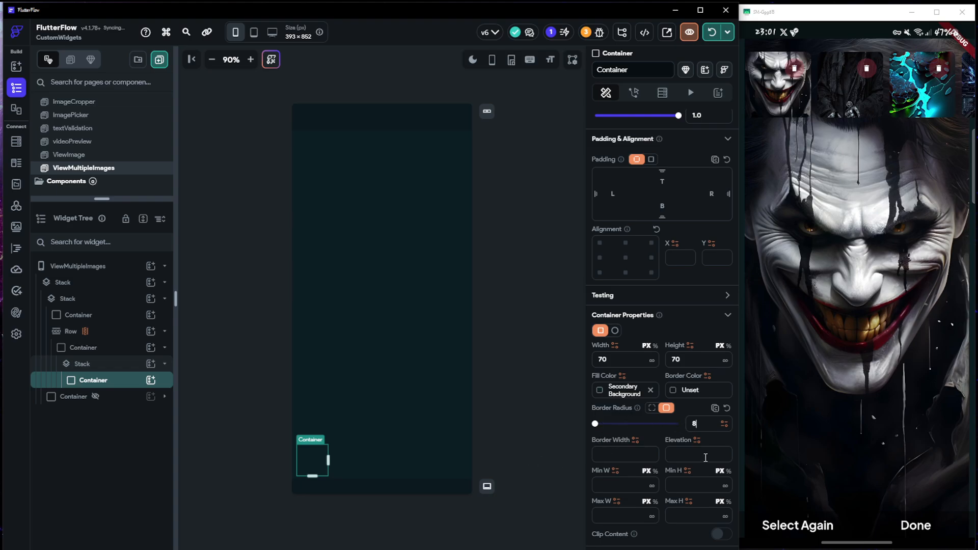
# Set the inner Container's background image type to Uploaded file and bind it to getAllImages Item
pyautogui.scroll(-3, 706, 457)
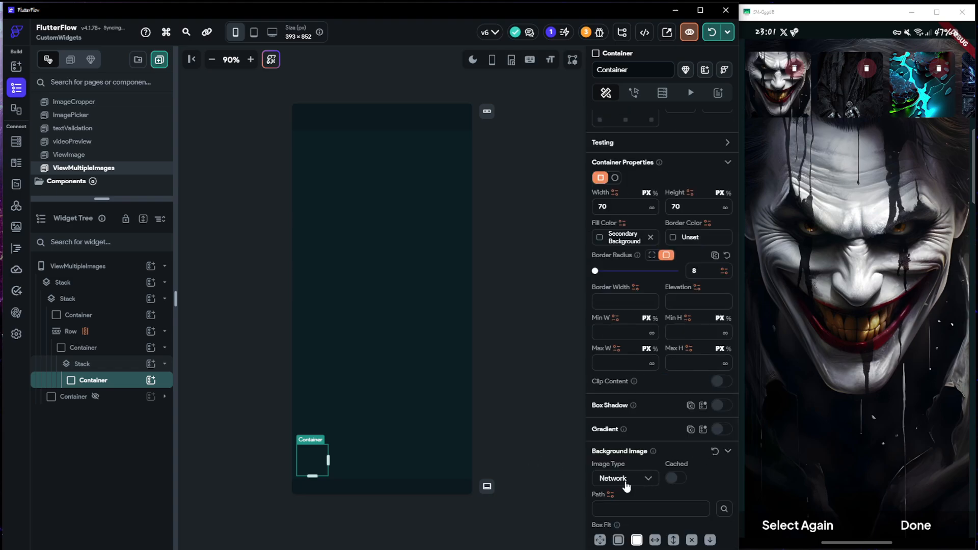
pyautogui.click(626, 483)
pyautogui.click(618, 509)
pyautogui.click(622, 509)
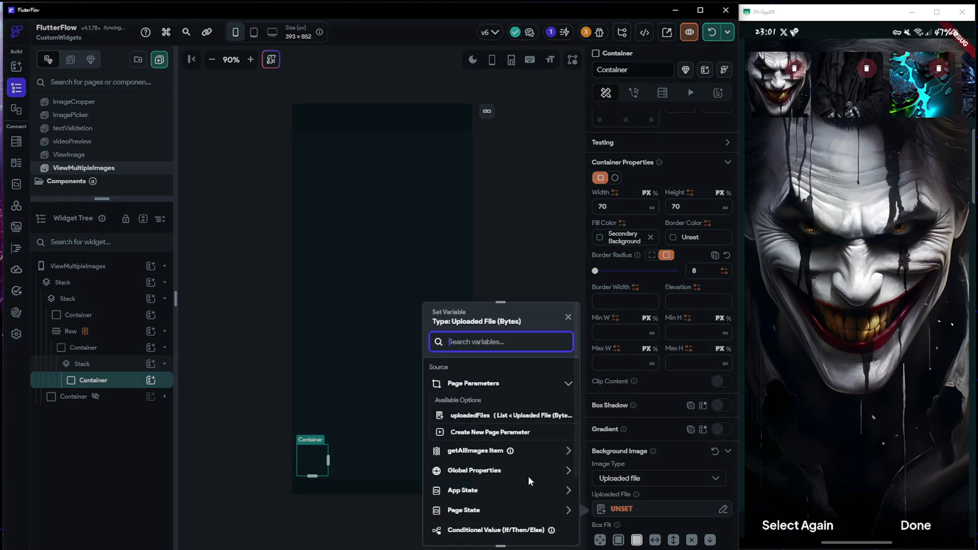
pyautogui.click(467, 451)
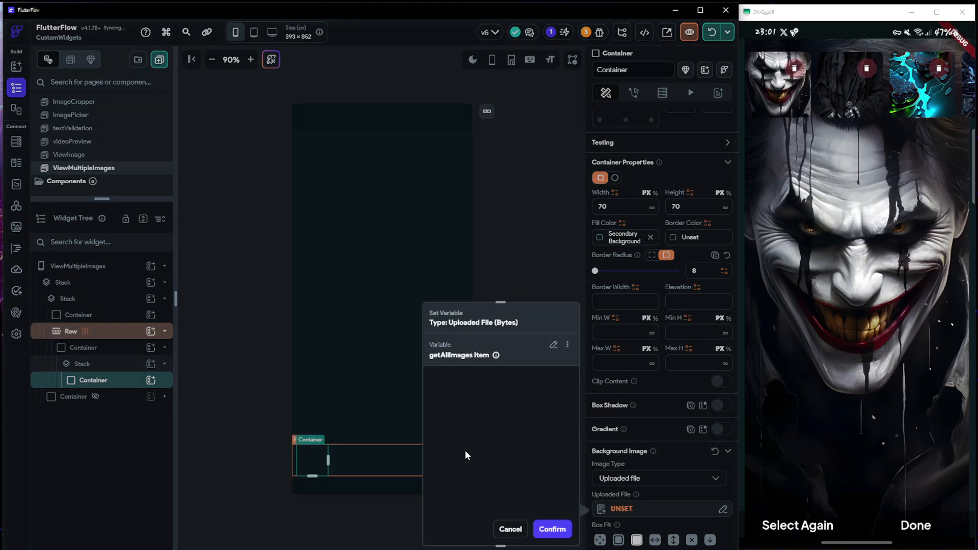
pyautogui.click(556, 528)
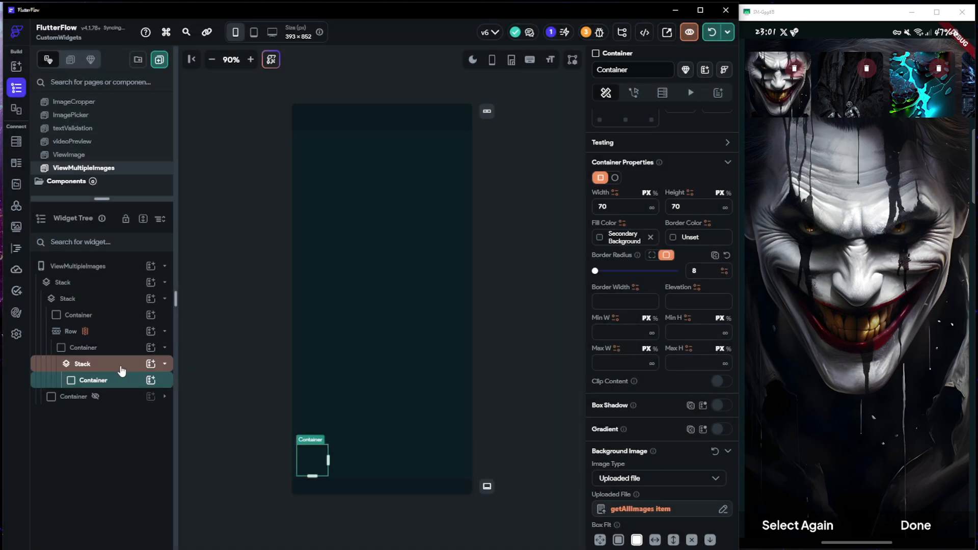
# Add an IconButton to the thumbnail Stack and set its button size to 30 px
pyautogui.click(138, 364)
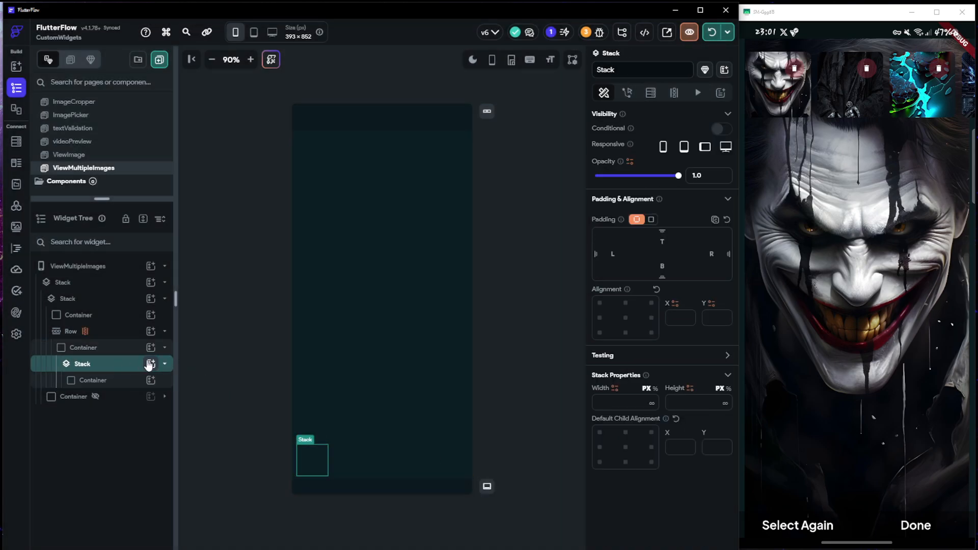
pyautogui.click(151, 364)
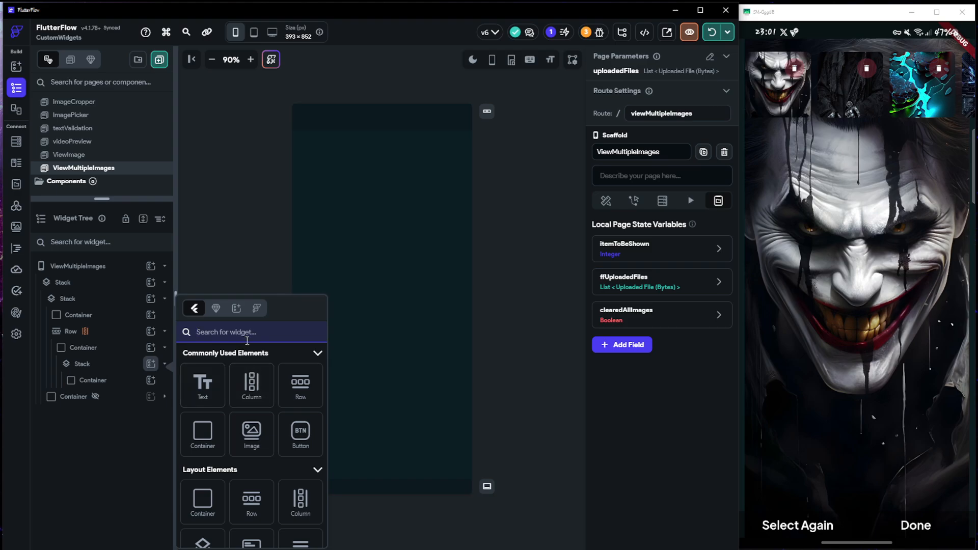
pyautogui.write('icon')
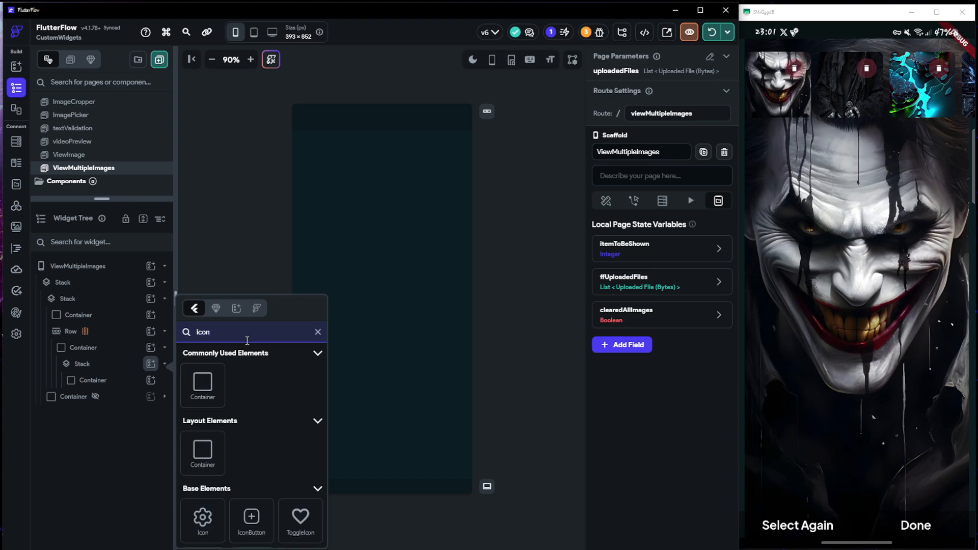
pyautogui.click(252, 517)
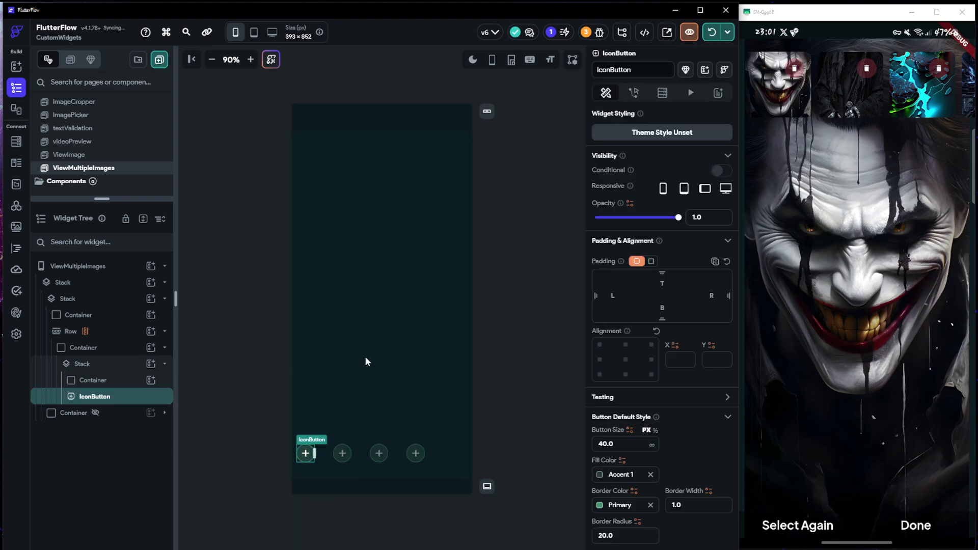
pyautogui.click(626, 446)
pyautogui.write('30')
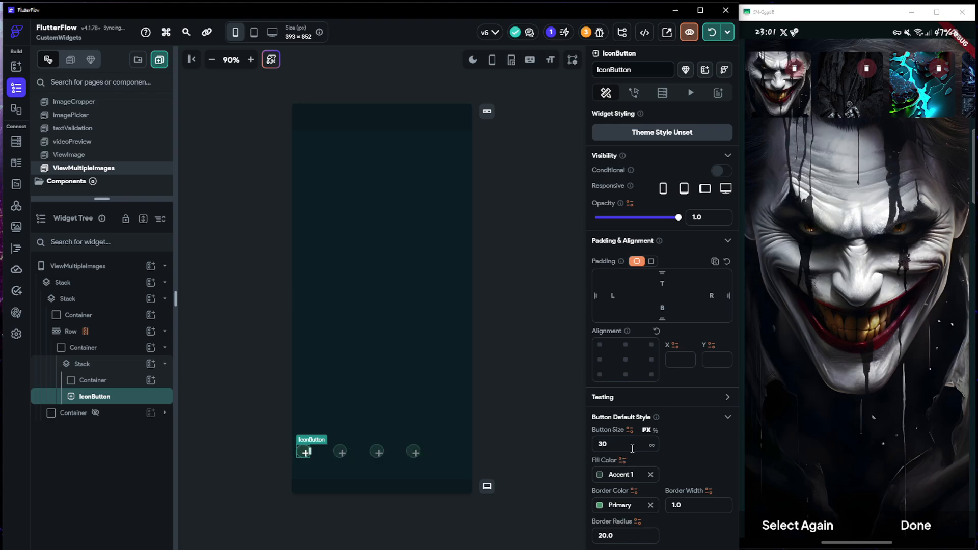
# Set the IconButton's icon size to 12 and choose the Delete Forever Sharp icon
pyautogui.scroll(-3, 671, 432)
pyautogui.scroll(-1, 671, 439)
pyautogui.click(611, 430)
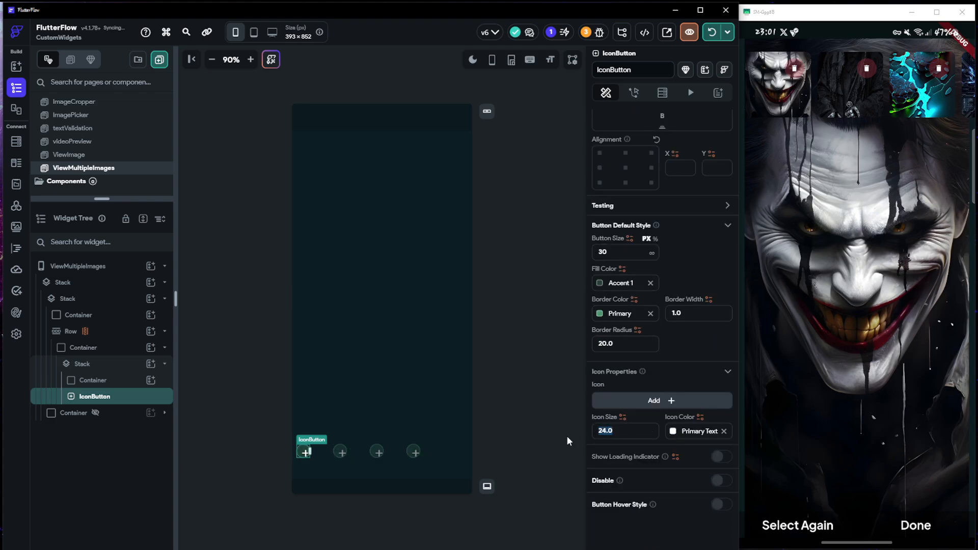
pyautogui.write('12')
pyautogui.click(656, 404)
pyautogui.write('delete')
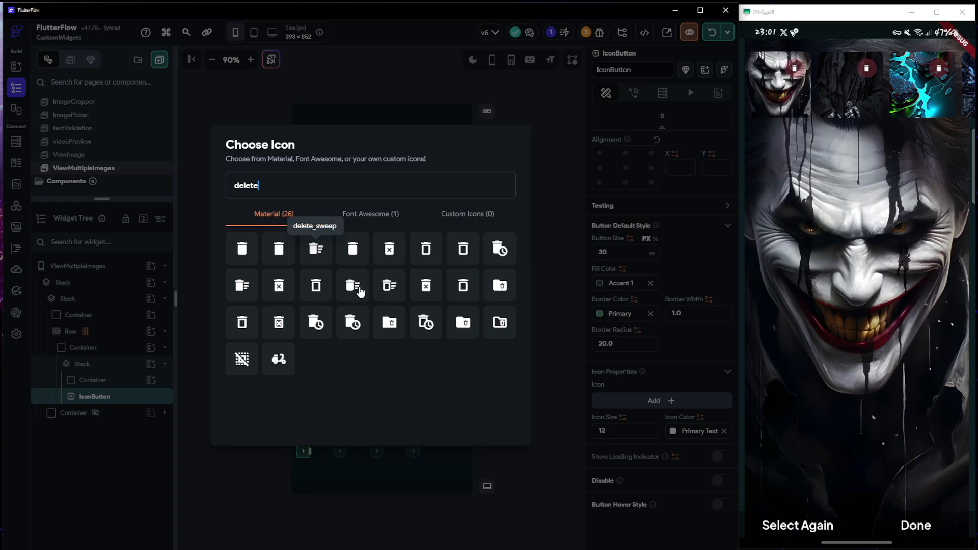
pyautogui.click(279, 285)
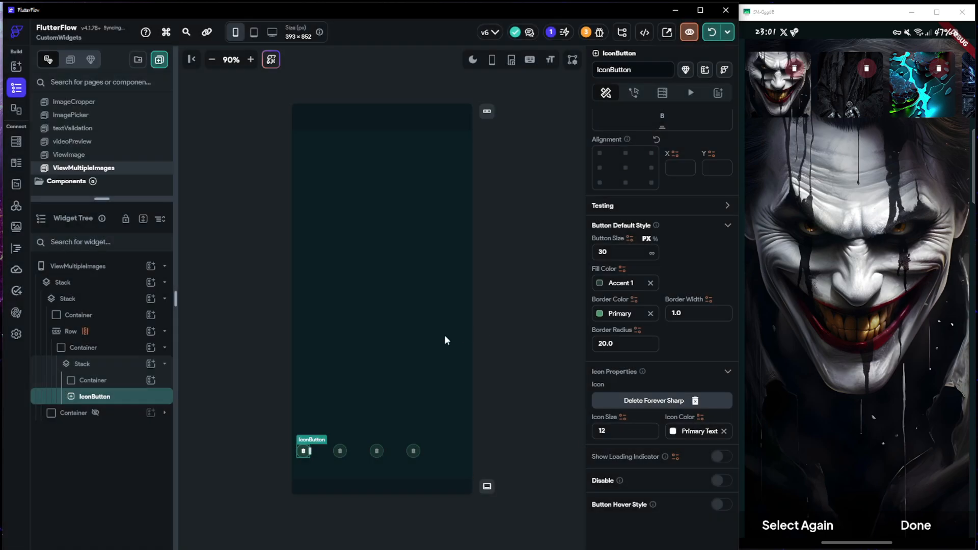
# Set the delete icon's color to red #FF0012
pyautogui.click(672, 431)
pyautogui.scroll(-5, 546, 476)
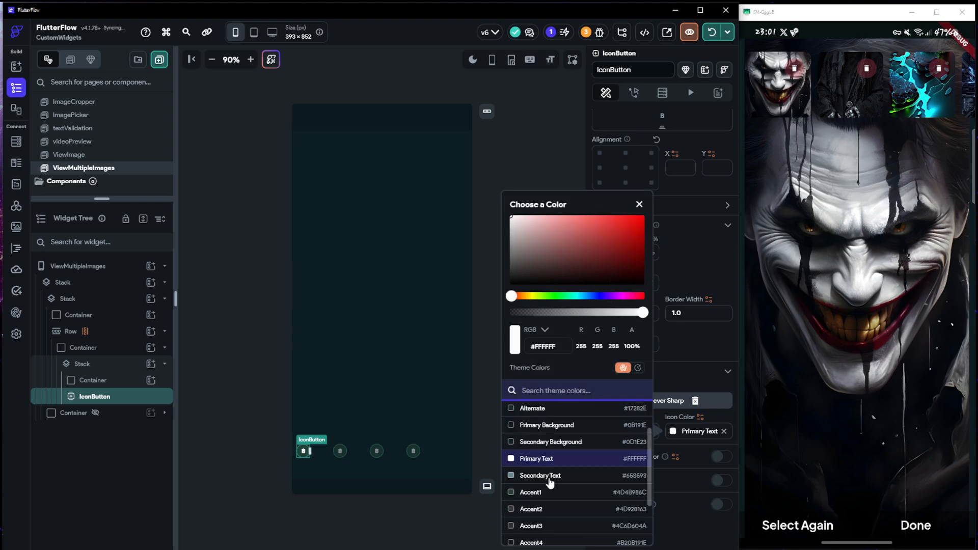
pyautogui.click(526, 520)
pyautogui.click(634, 221)
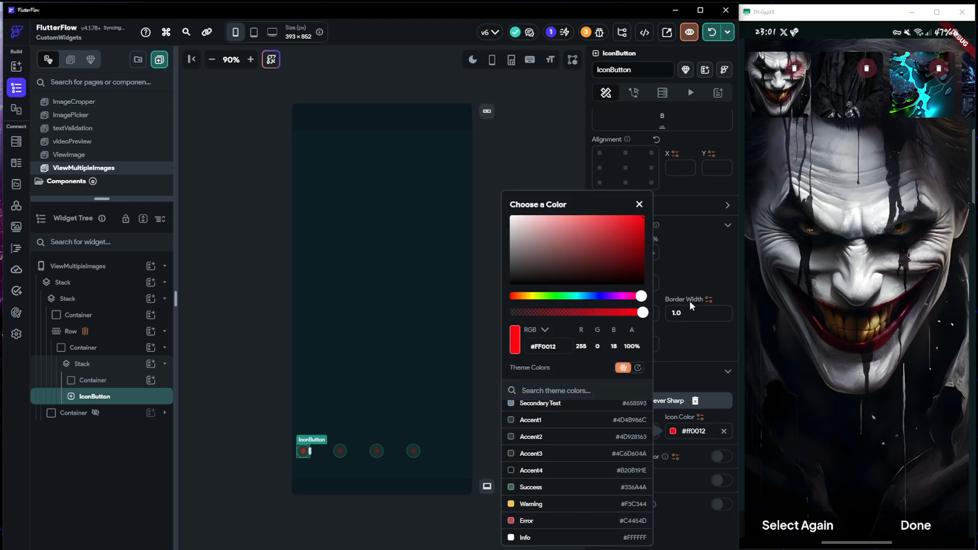
# Set the IconButton's fill color to black at 65% opacity (#A7000000)
pyautogui.click(686, 375)
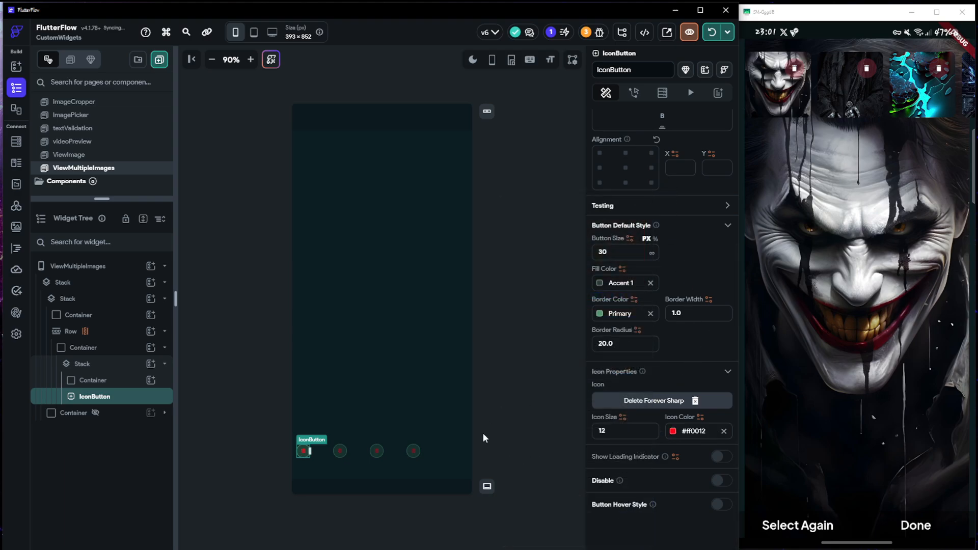
pyautogui.click(598, 283)
pyautogui.moveTo(476, 249)
pyautogui.mouseDown()
pyautogui.moveTo(450, 308)
pyautogui.moveTo(524, 312)
pyautogui.mouseUp()
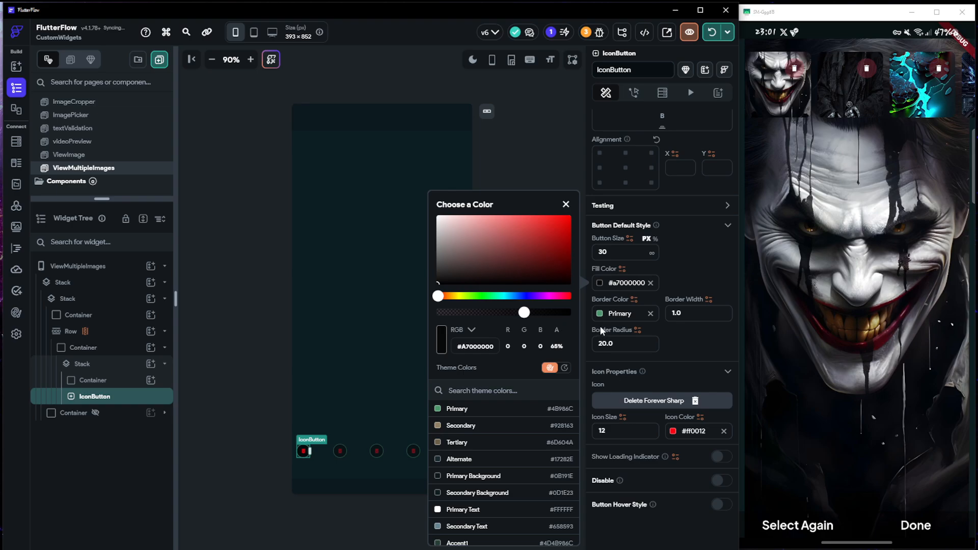
# Set the IconButton's border color to red #FF000B
pyautogui.click(600, 313)
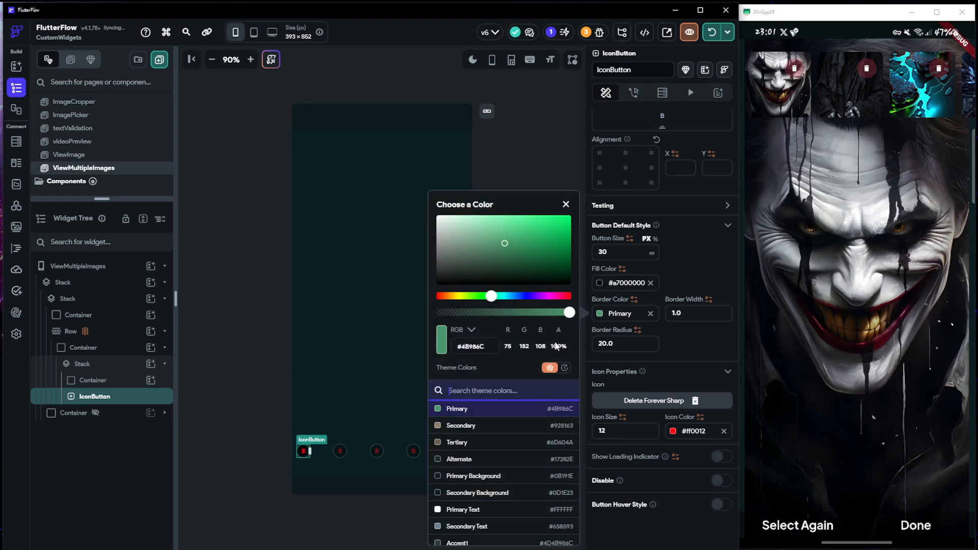
pyautogui.scroll(-4, 459, 503)
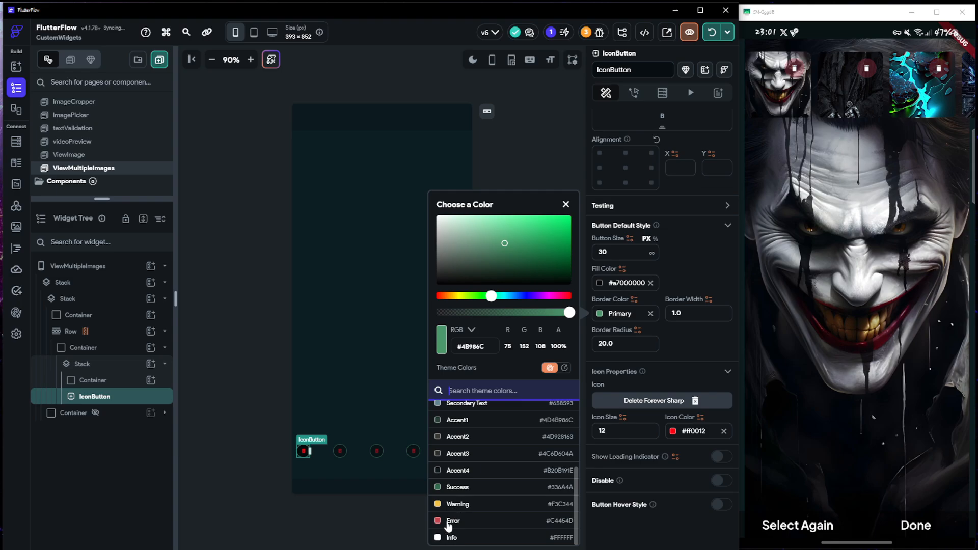
pyautogui.click(451, 521)
pyautogui.click(569, 216)
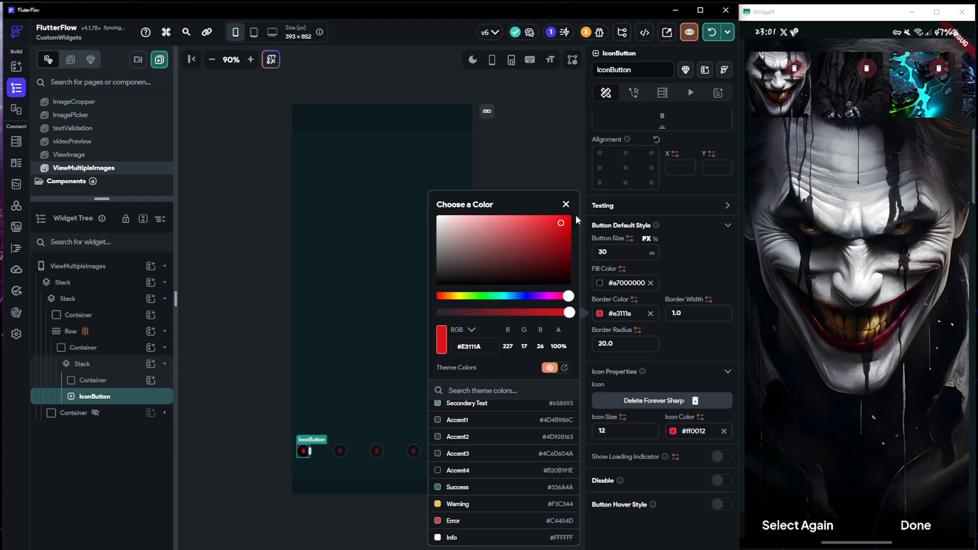
pyautogui.click(689, 346)
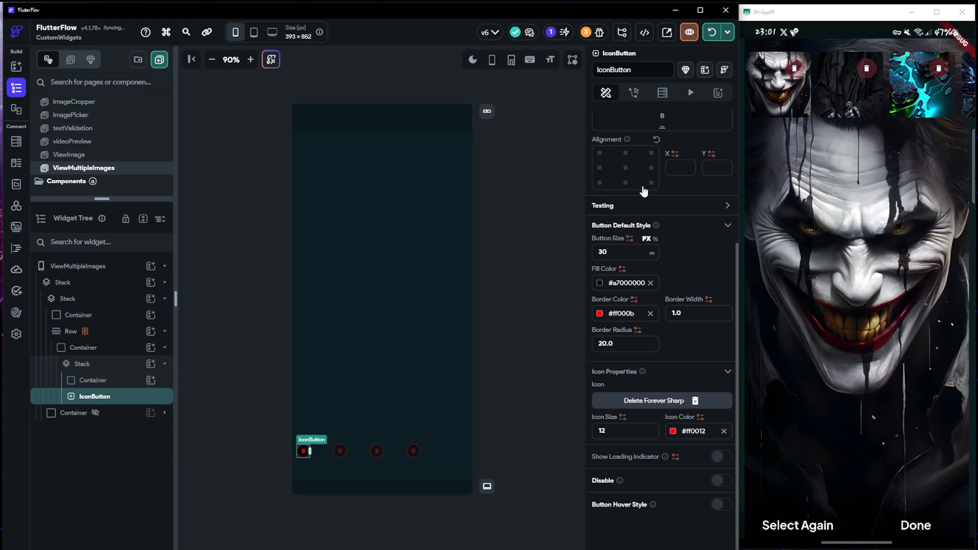
# Align the IconButton to the top-right corner of its Stack and set its top and right padding to 5
pyautogui.click(652, 152)
pyautogui.scroll(2, 698, 247)
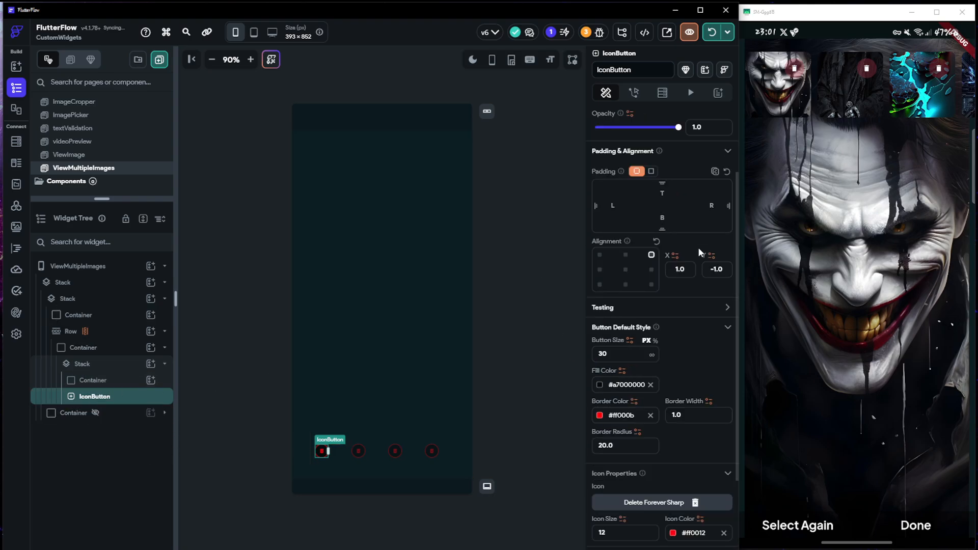
pyautogui.click(667, 196)
pyautogui.write('5')
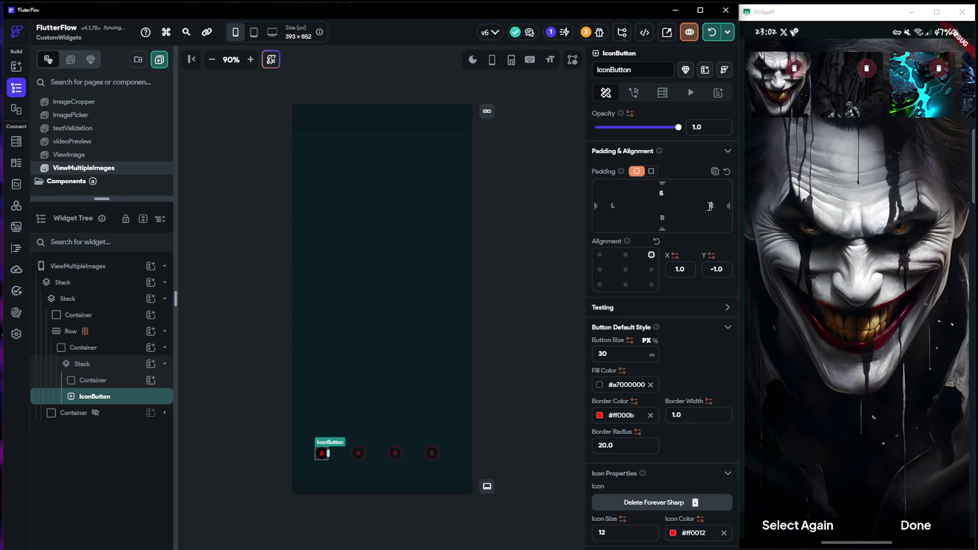
pyautogui.click(309, 463)
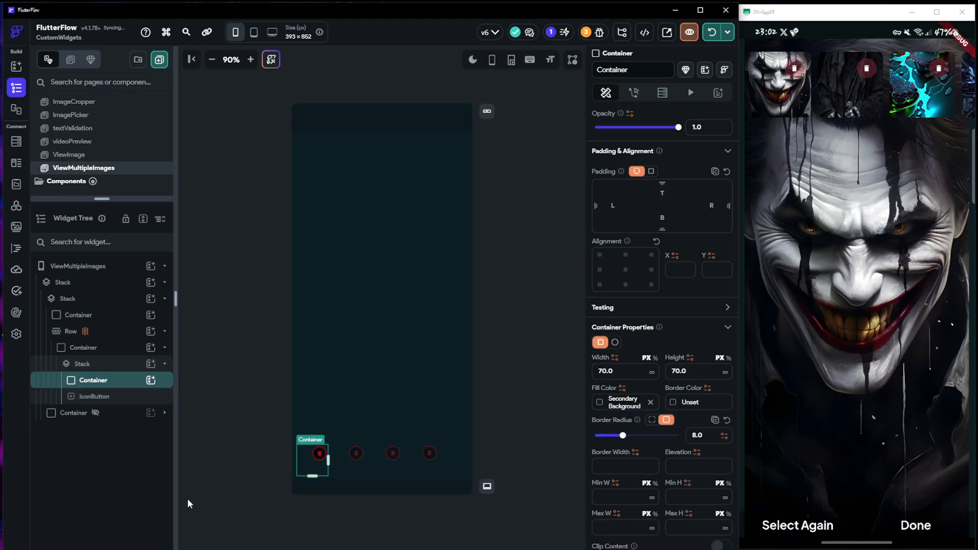
pyautogui.scroll(-4, 680, 454)
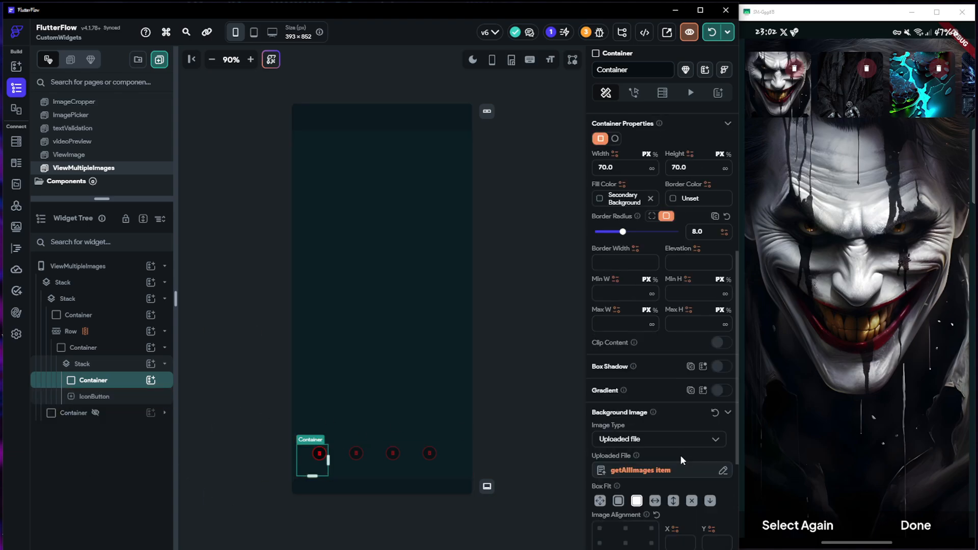
pyautogui.scroll(-3, 681, 453)
pyautogui.scroll(3, 681, 453)
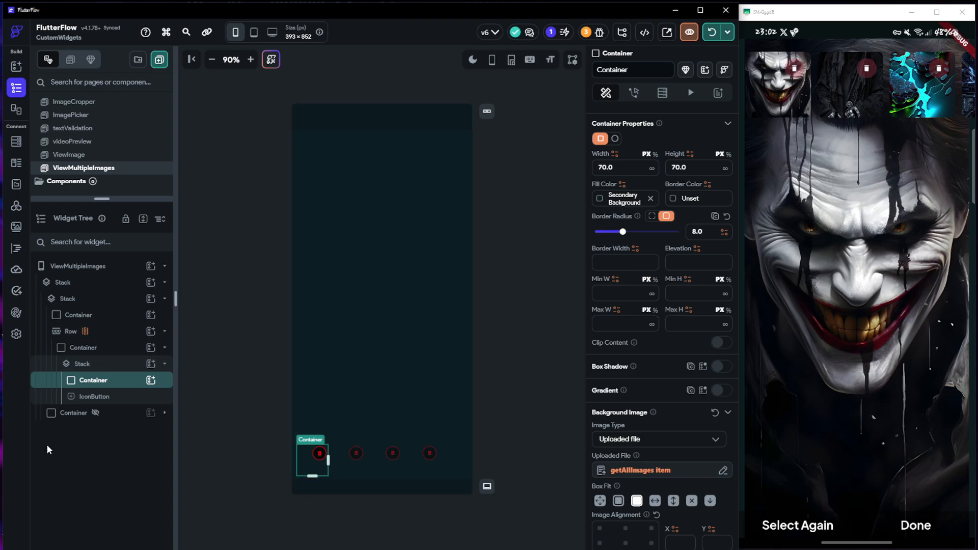
# Add an On Tap Update Page State action to the Container directly inside the Row, with ItemToBeShown as the field to update
pyautogui.click(67, 347)
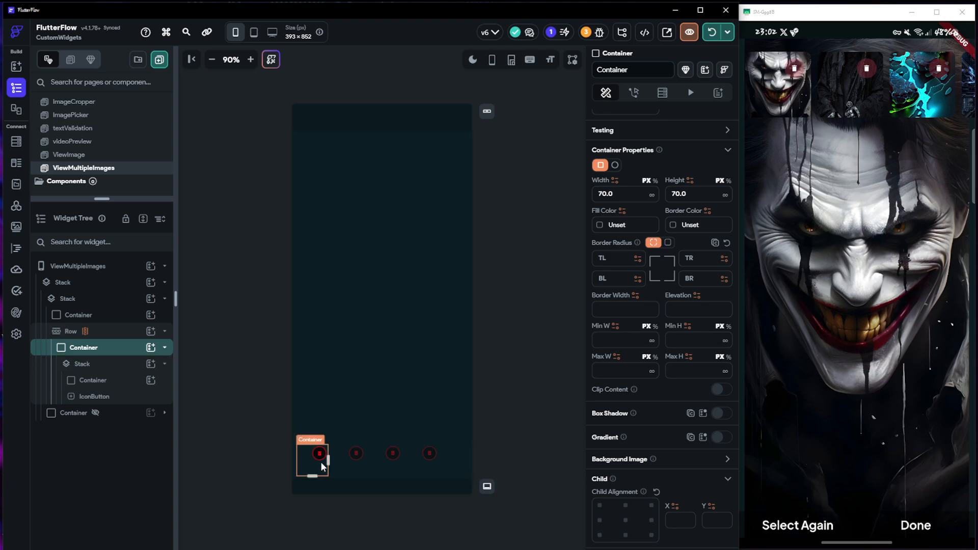
pyautogui.click(633, 92)
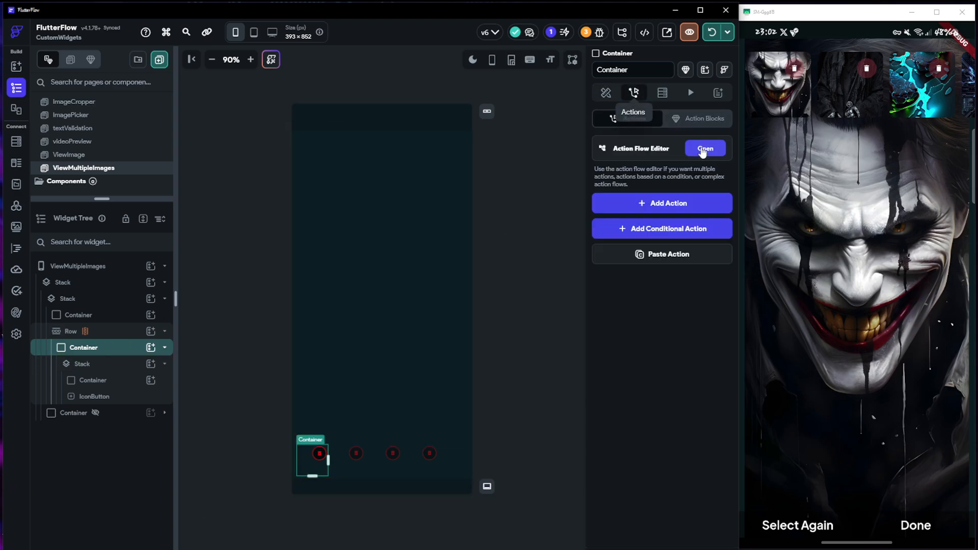
pyautogui.click(665, 204)
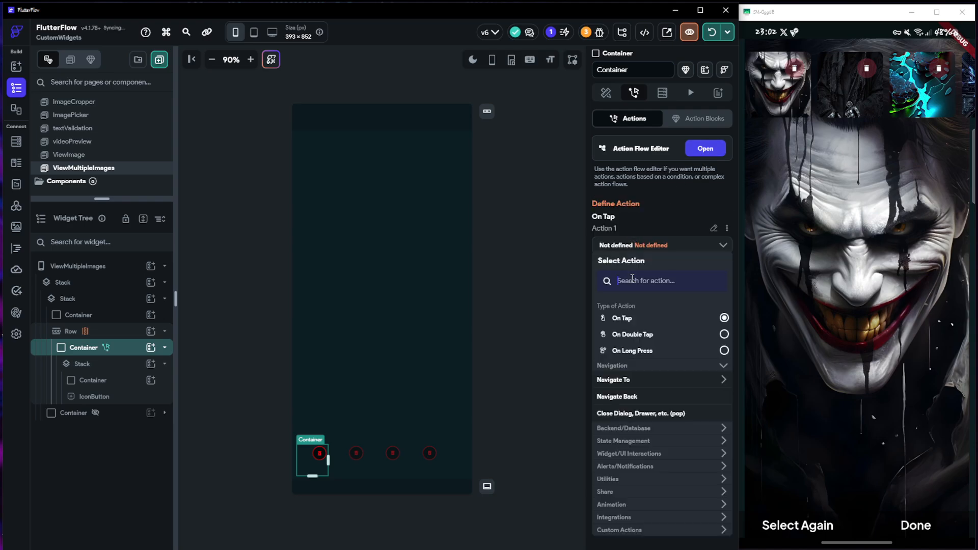
pyautogui.write('update page')
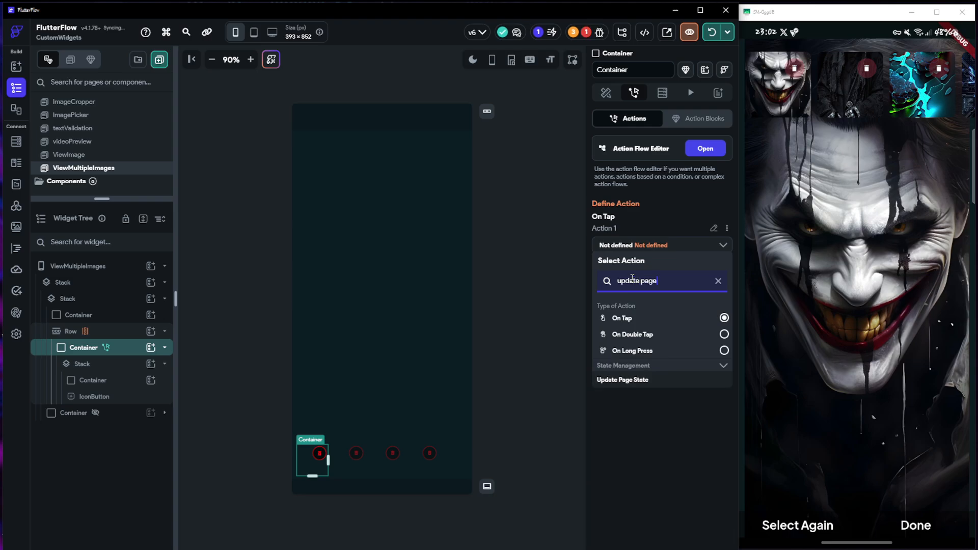
pyautogui.click(652, 389)
pyautogui.click(657, 286)
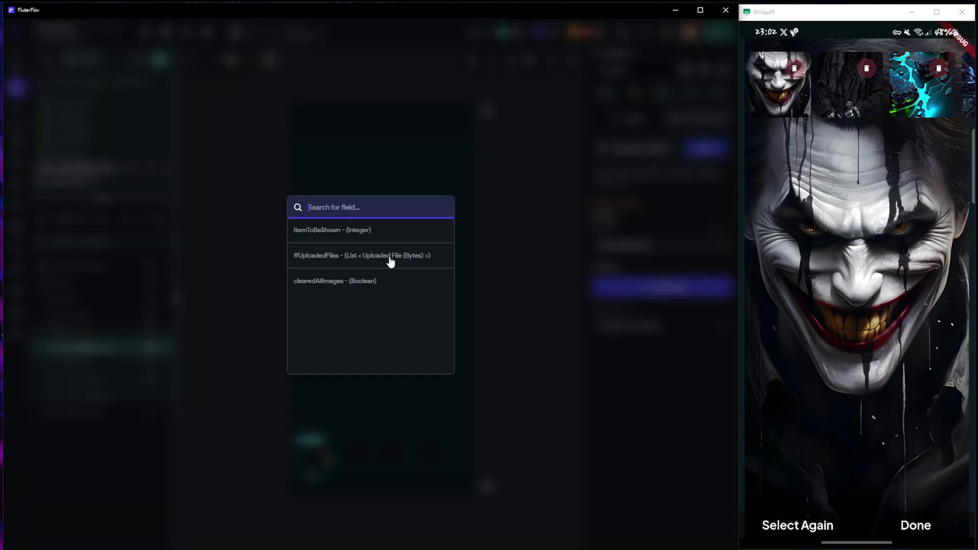
pyautogui.click(332, 229)
# Set the ItemToBeShown update type to Set Value and bind its value to the getAllImages Item's Index in List
pyautogui.click(657, 328)
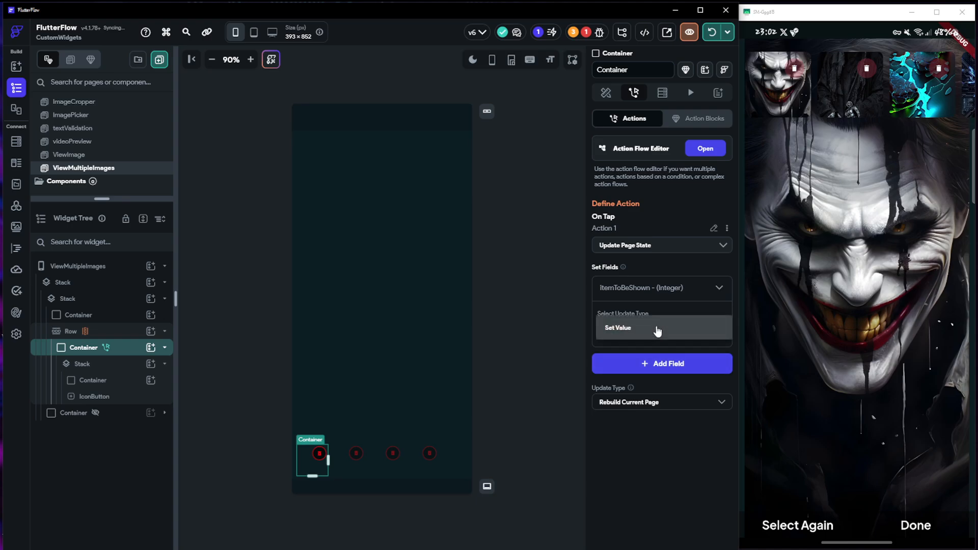
pyautogui.click(634, 333)
pyautogui.click(637, 344)
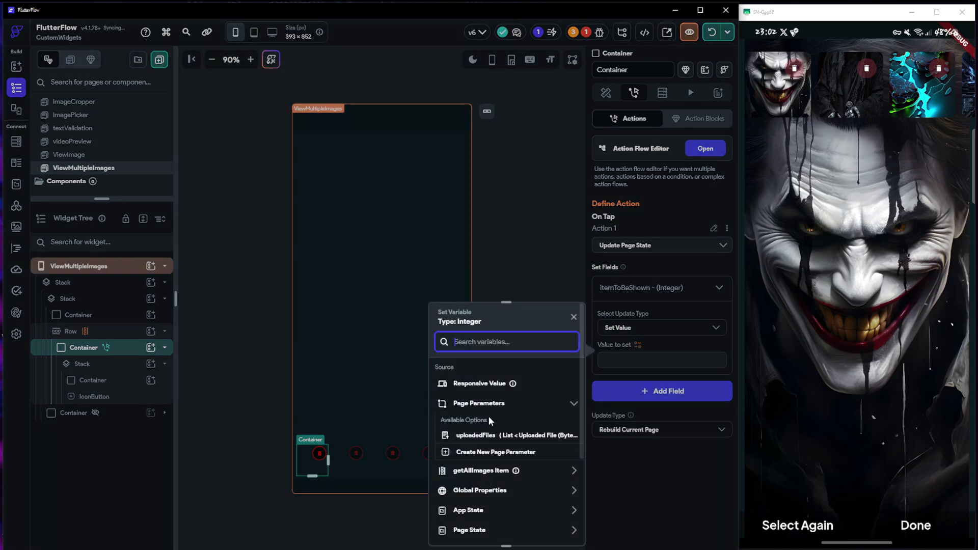
pyautogui.click(481, 471)
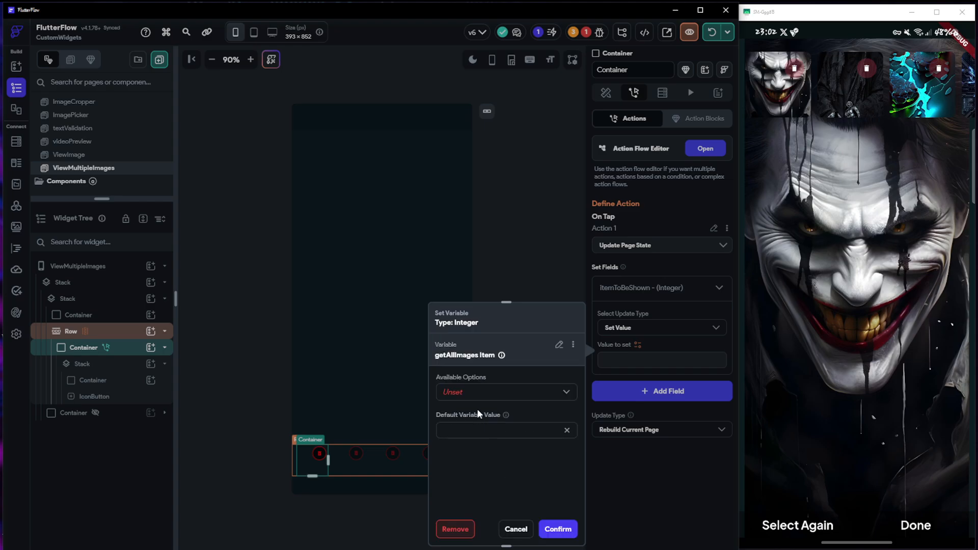
pyautogui.click(474, 393)
pyautogui.click(442, 395)
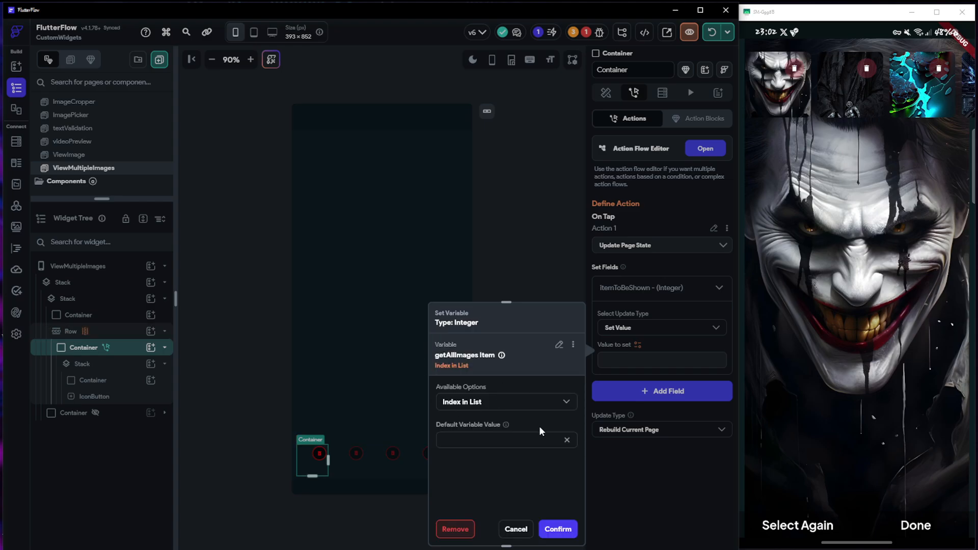
pyautogui.click(558, 529)
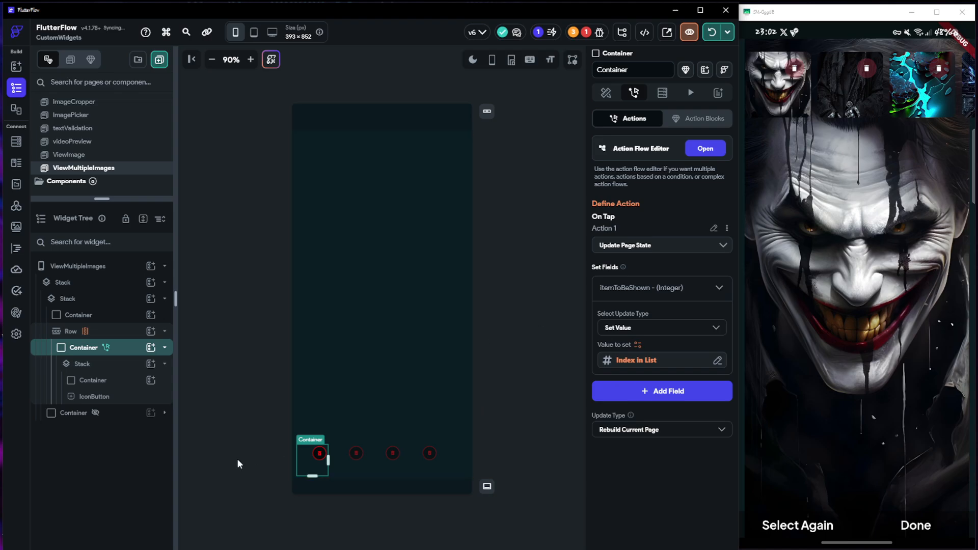
# Add a conditional action to the delete IconButton's On Tap flow, leaving its condition unset, and close the action flow editor
pyautogui.click(80, 315)
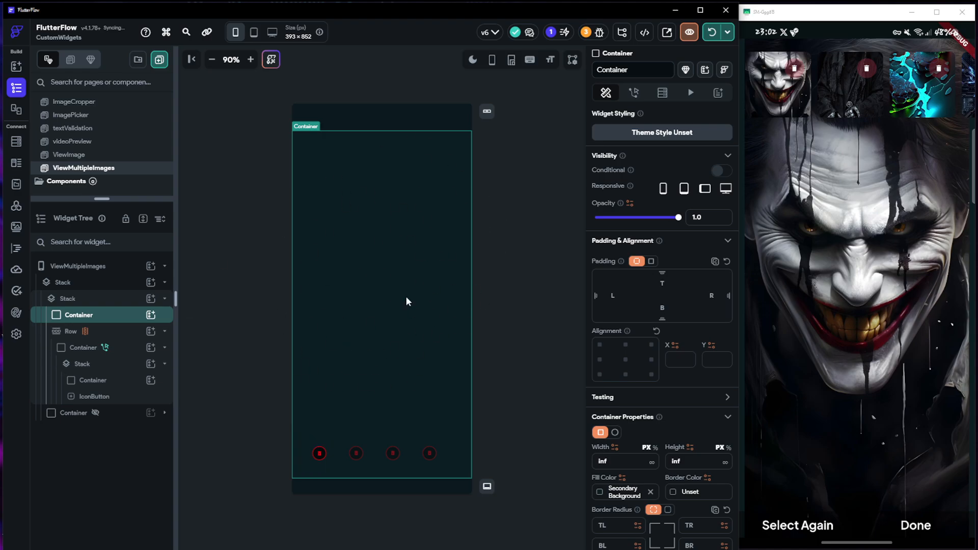
pyautogui.click(82, 398)
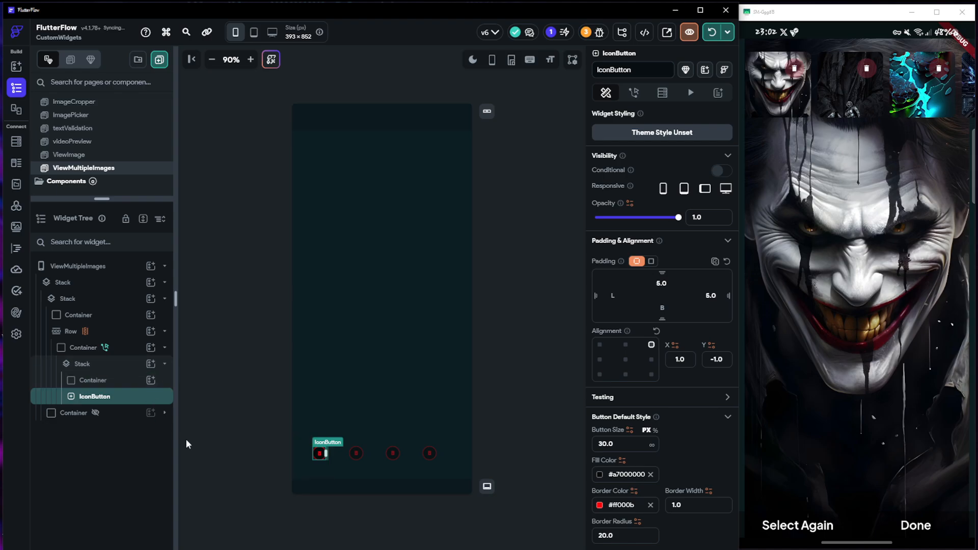
pyautogui.click(633, 93)
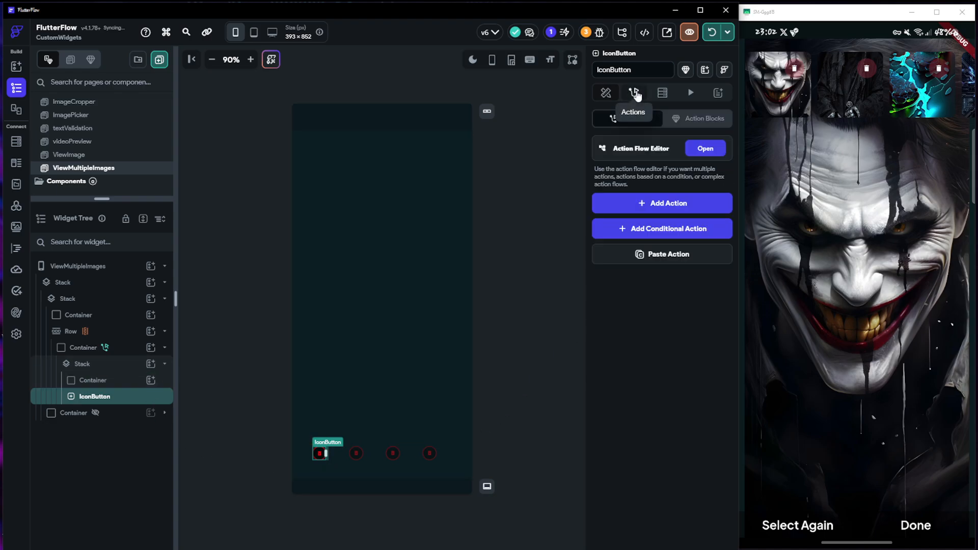
pyautogui.click(703, 148)
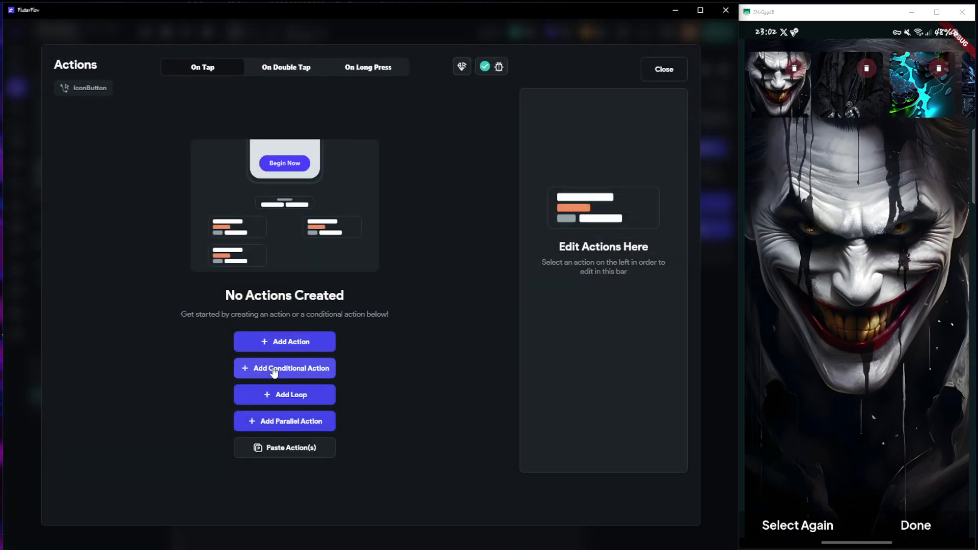
pyautogui.click(274, 372)
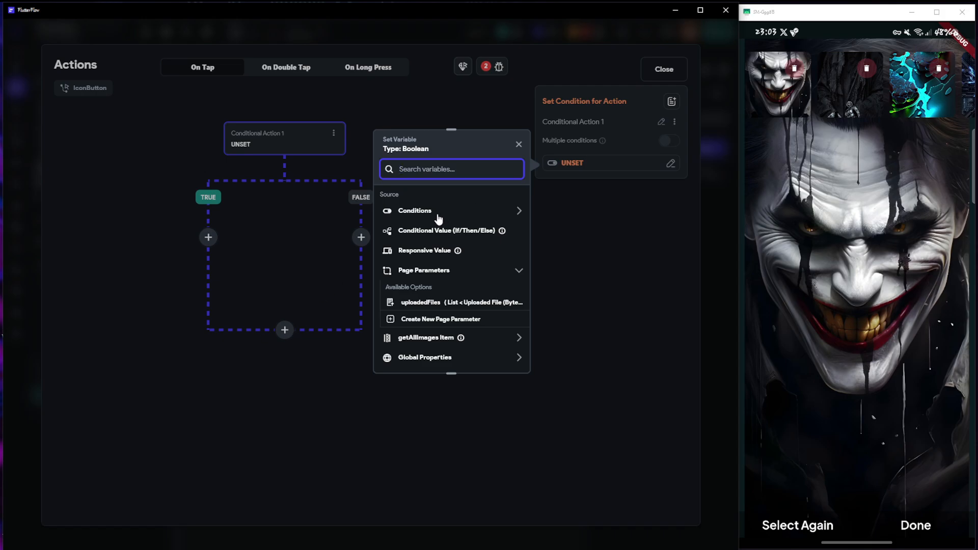
pyautogui.click(657, 68)
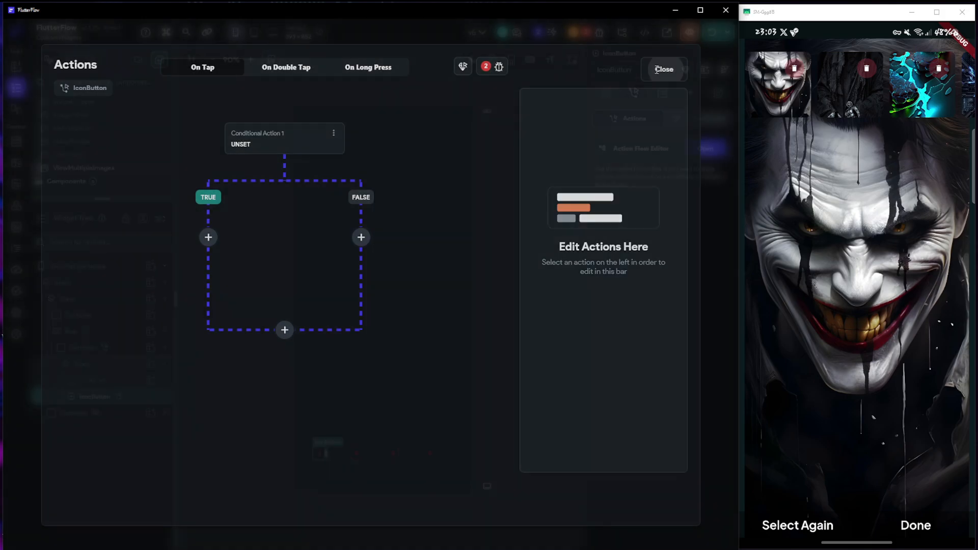
# Delete the custom functions addOne and deductOne from the project's custom code
pyautogui.click(14, 249)
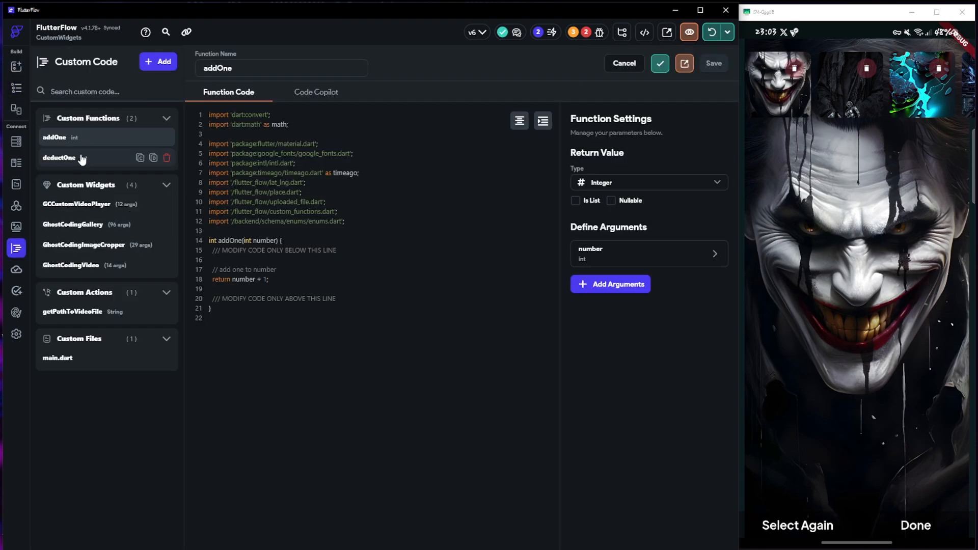
pyautogui.click(159, 139)
pyautogui.click(451, 309)
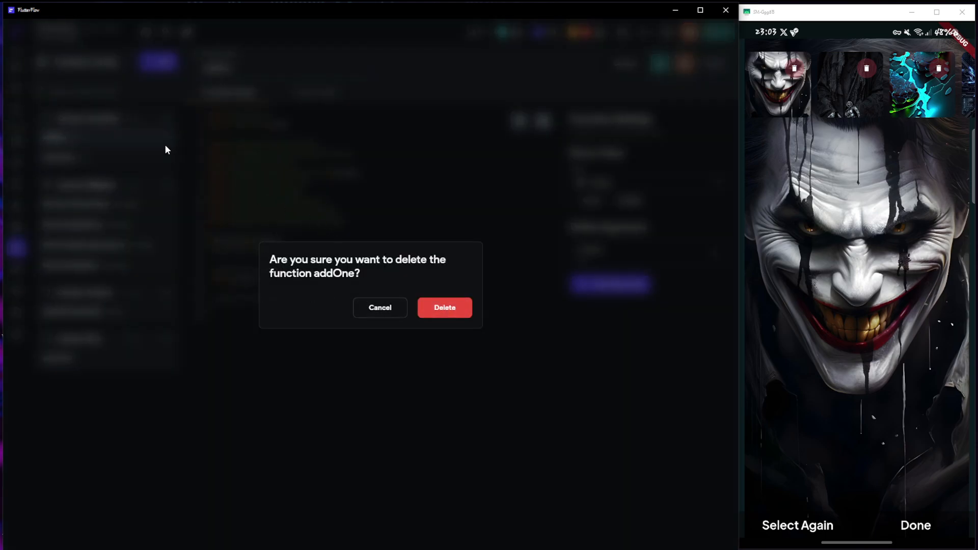
pyautogui.click(445, 308)
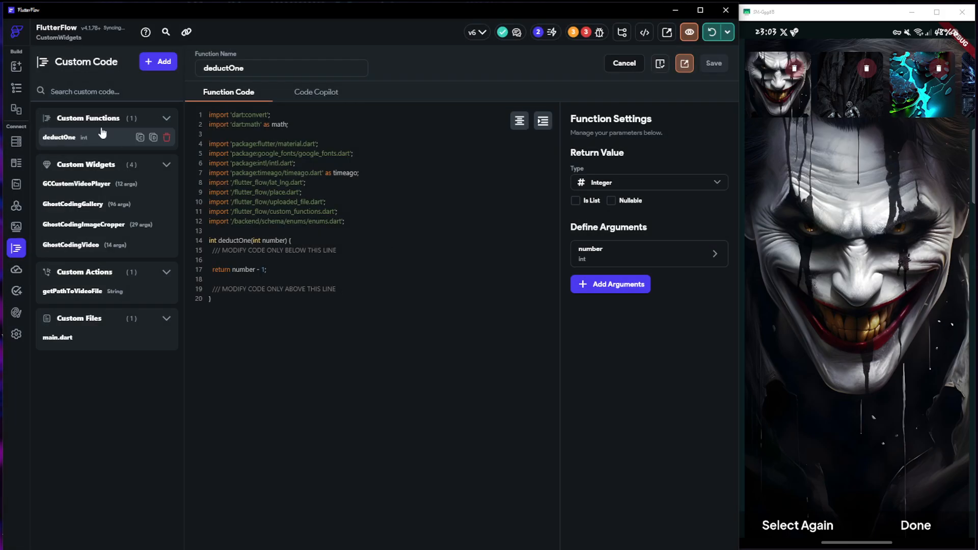
pyautogui.click(166, 138)
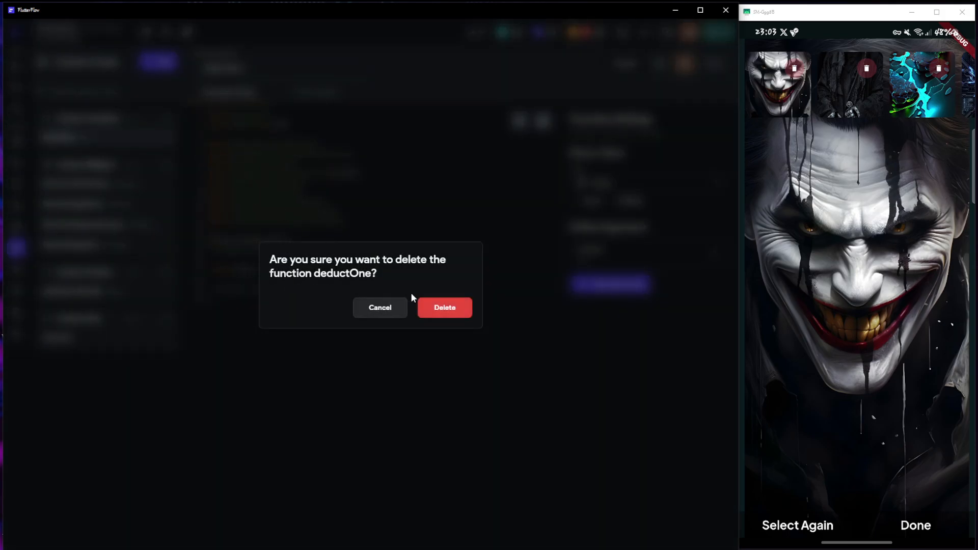
pyautogui.click(445, 308)
# Leave the custom code and open the unset condition of the delete IconButton's conditional action from the project issues
pyautogui.click(15, 89)
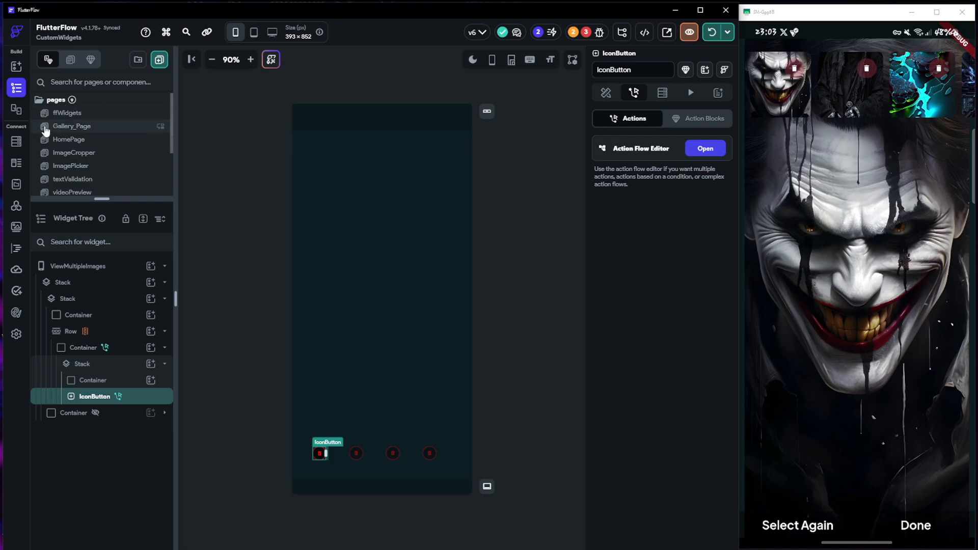
pyautogui.click(15, 250)
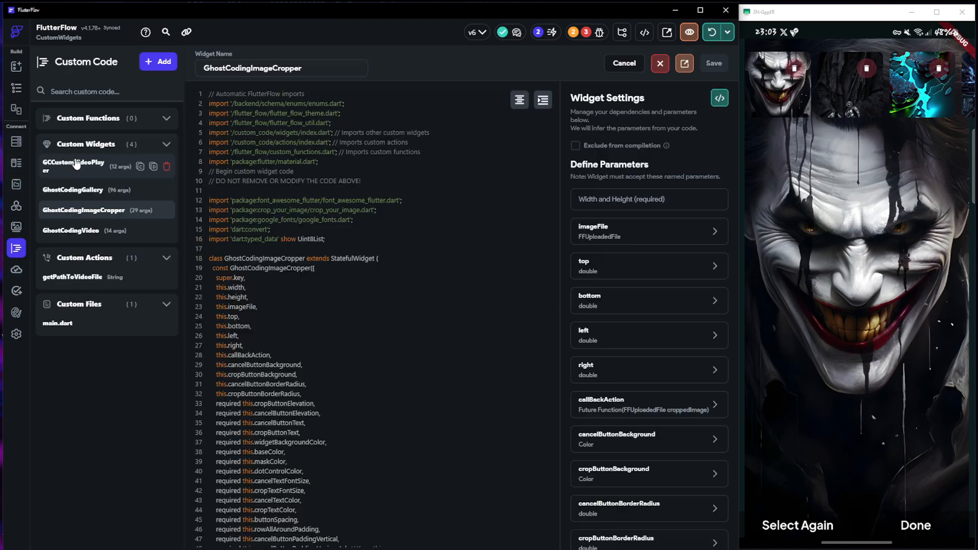
pyautogui.click(17, 87)
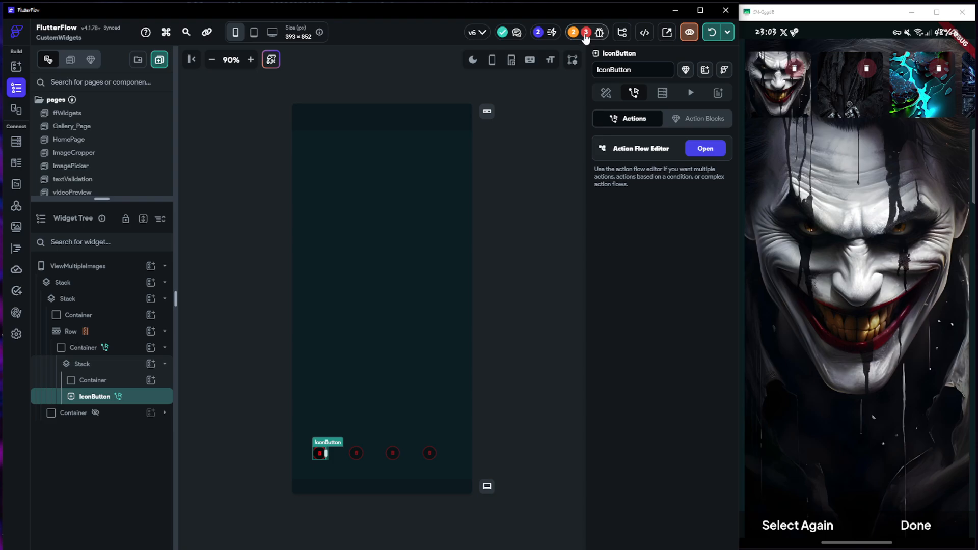
pyautogui.click(587, 33)
pyautogui.click(564, 117)
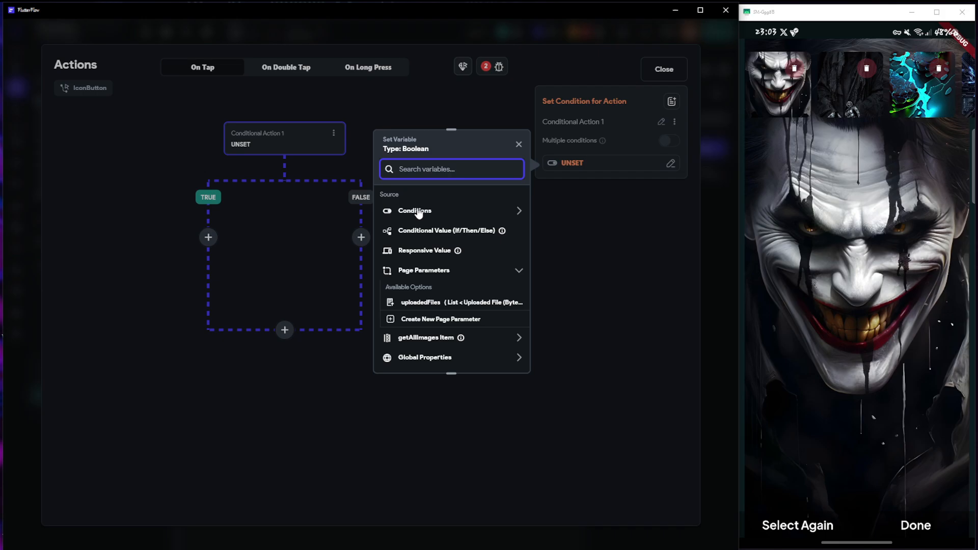
# Build a condition whose first value is the Number of Items in the ffUploadedFiles page state list
pyautogui.click(418, 210)
pyautogui.click(415, 243)
pyautogui.click(421, 243)
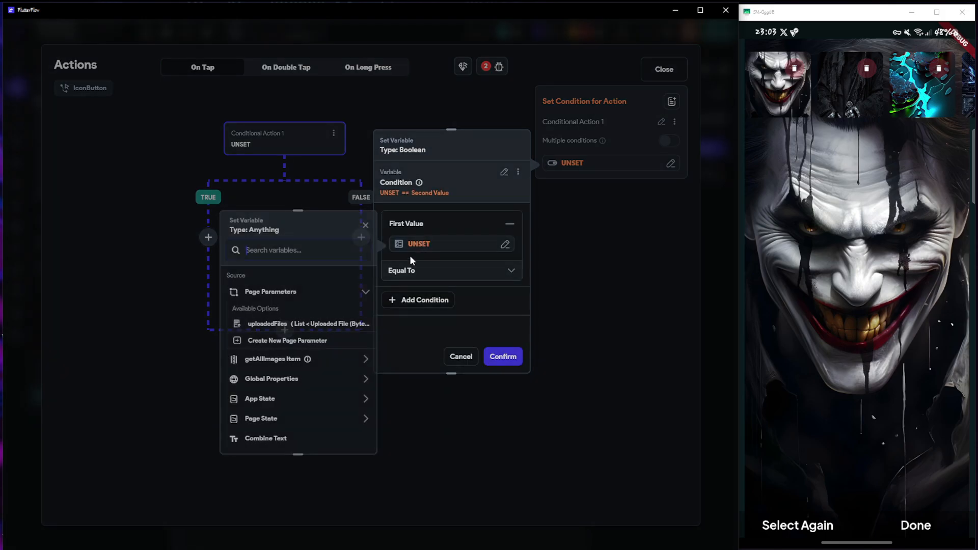
pyautogui.click(261, 415)
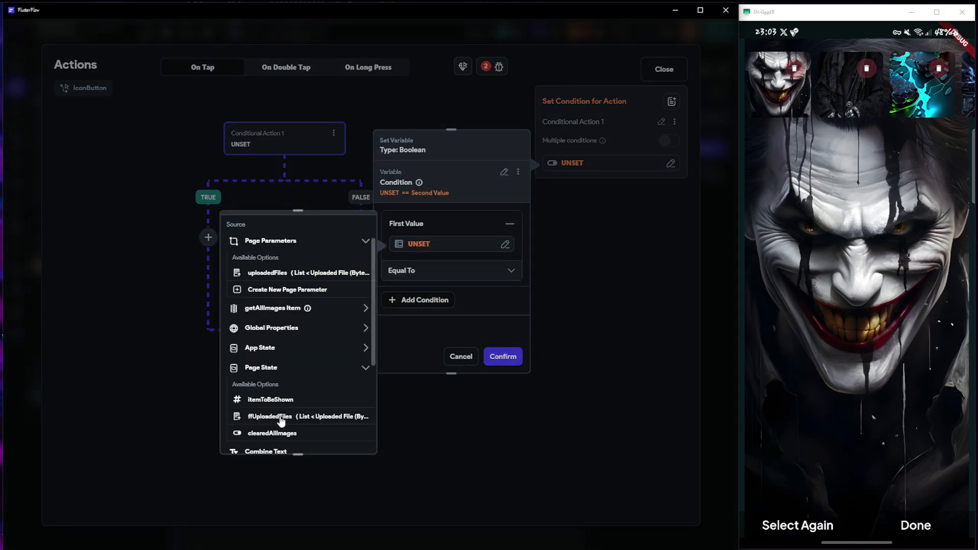
pyautogui.click(276, 417)
pyautogui.click(261, 312)
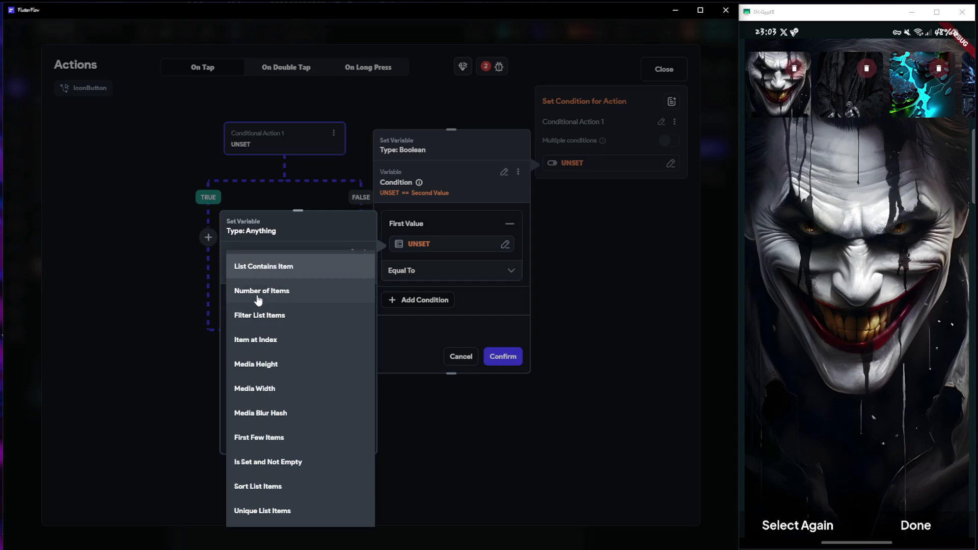
pyautogui.click(262, 290)
pyautogui.click(350, 437)
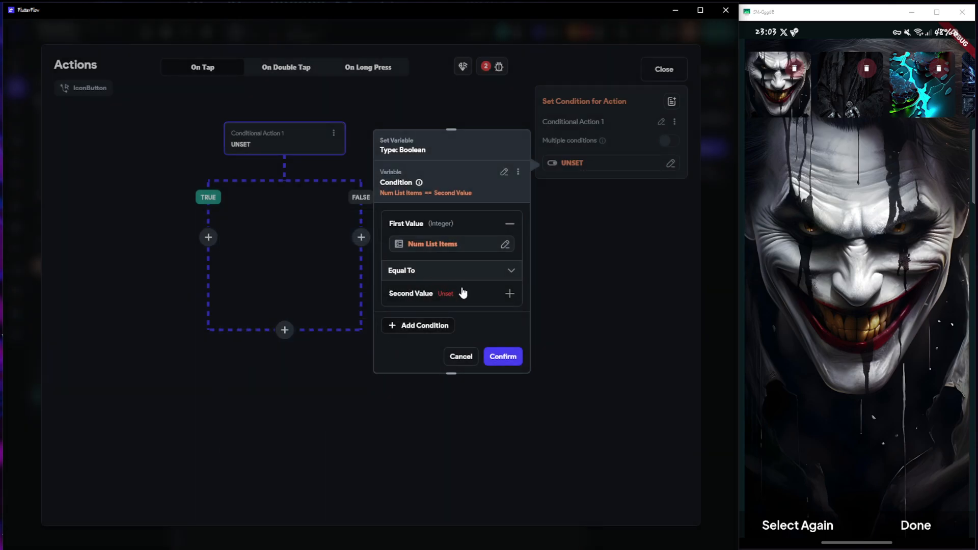
# Create a custom function named addOne for the condition's second value, with a non-nullable Integer return value
pyautogui.click(447, 298)
pyautogui.click(415, 310)
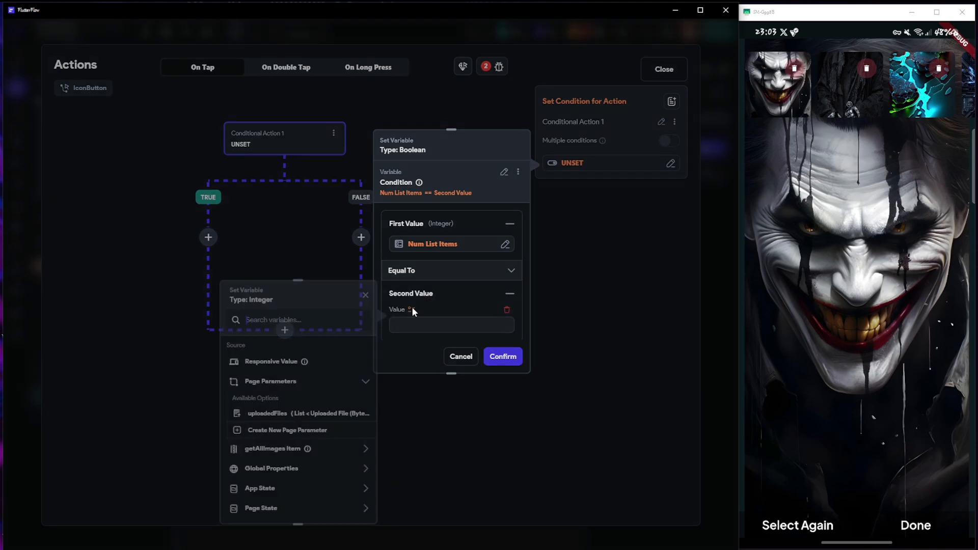
pyautogui.scroll(-3, 278, 453)
pyautogui.click(271, 436)
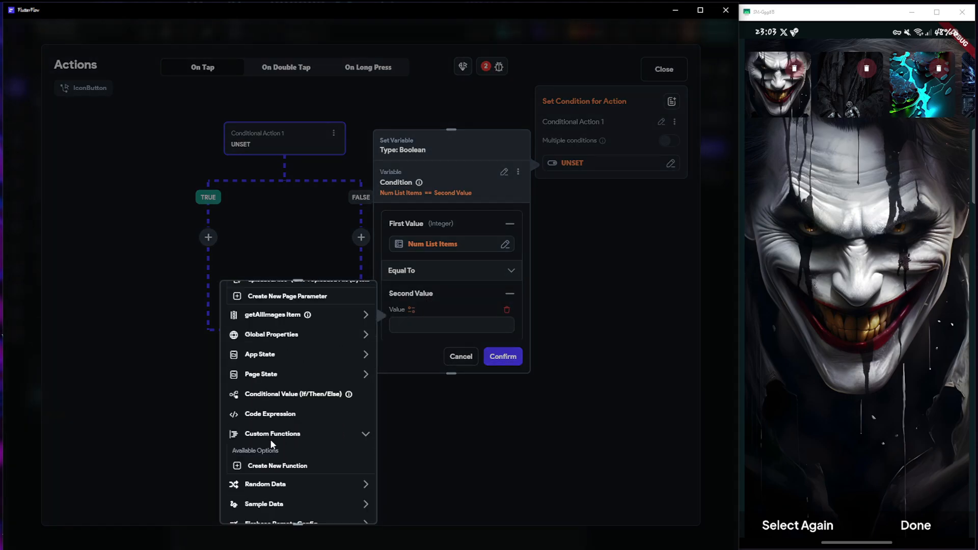
pyautogui.click(274, 466)
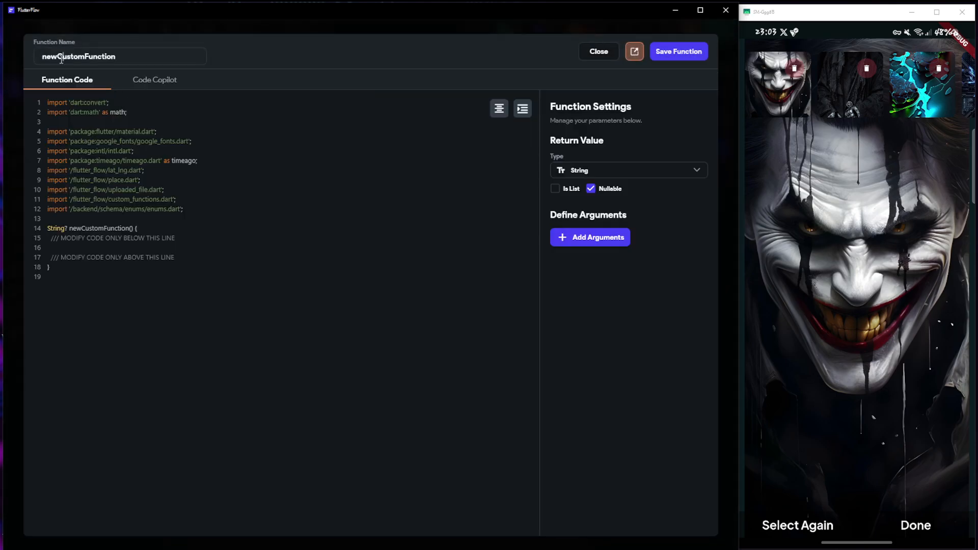
pyautogui.hotkey('ctrl', 'a')
pyautogui.write('addO')
pyautogui.click(636, 176)
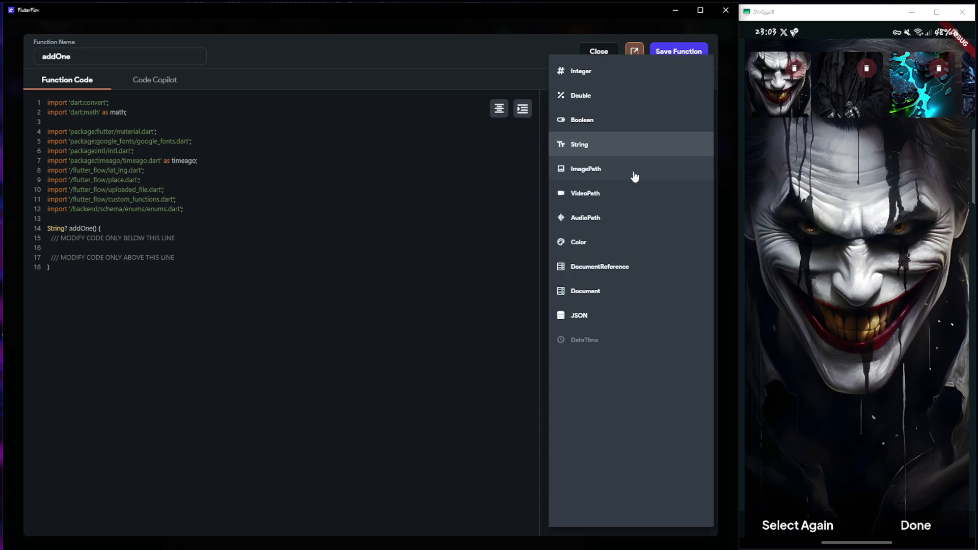
pyautogui.click(586, 74)
pyautogui.click(591, 189)
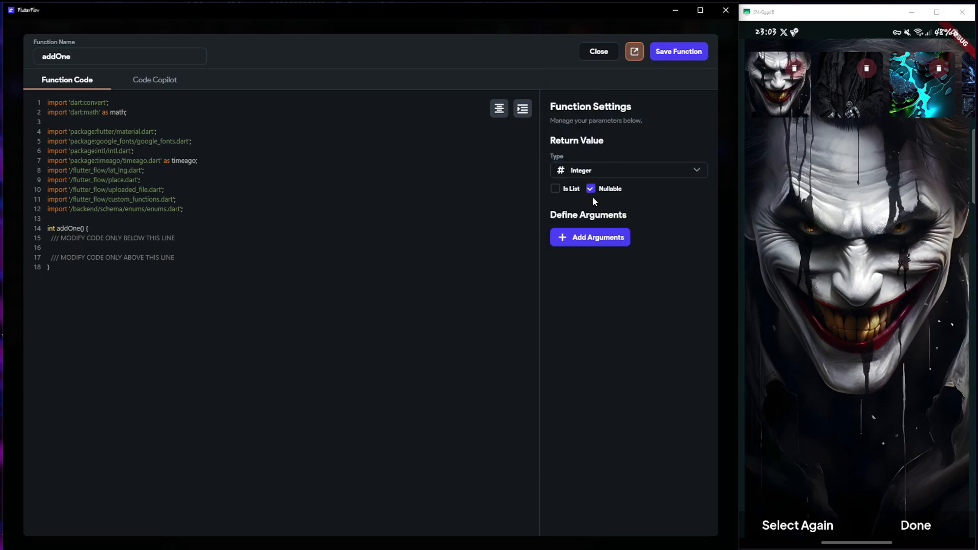
# Add a non-nullable Integer argument named indexValue to the addOne function
pyautogui.click(590, 237)
pyautogui.click(587, 276)
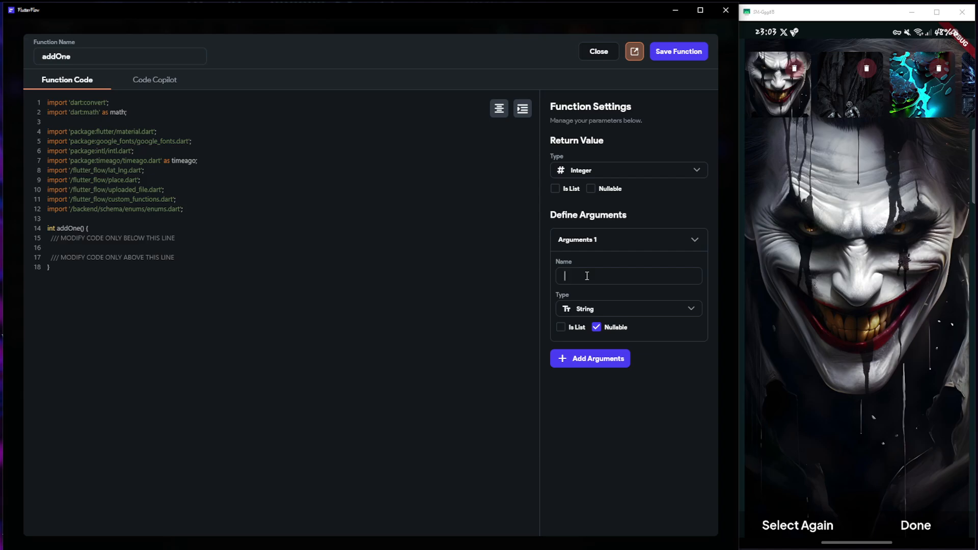
pyautogui.write('index')
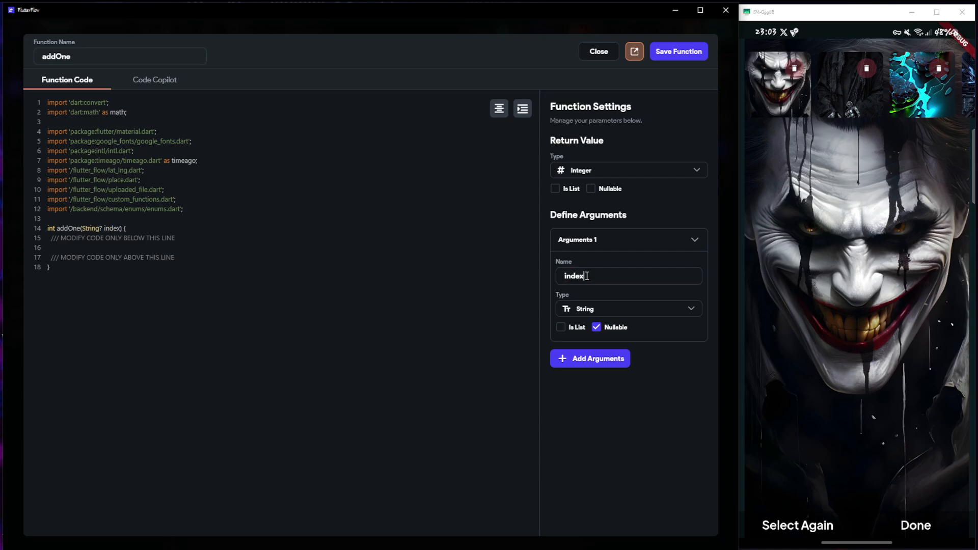
pyautogui.write('Calue')
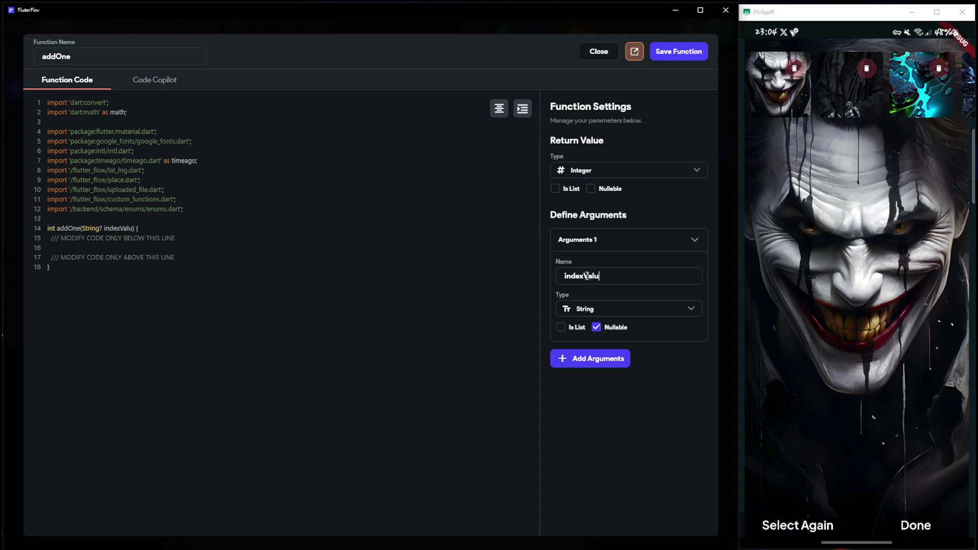
pyautogui.click(602, 310)
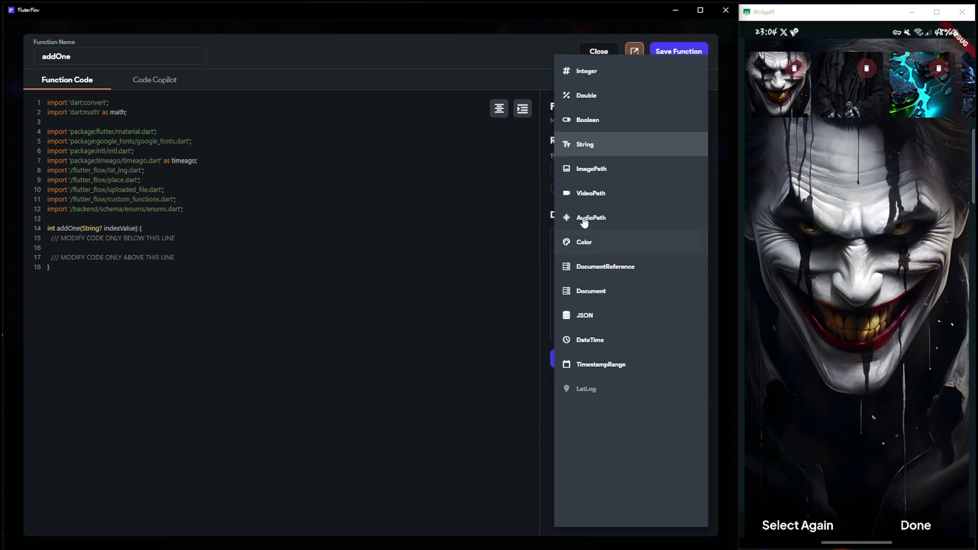
pyautogui.click(586, 72)
pyautogui.click(596, 327)
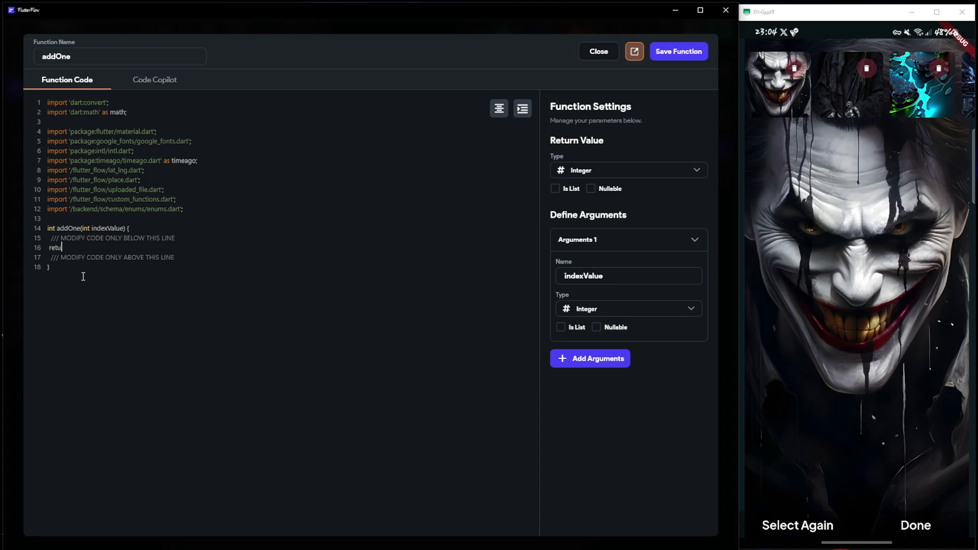
# Write the addOne function's return statement using indexValue and save the function
pyautogui.write('rn indexValue + 1;')
pyautogui.click(668, 57)
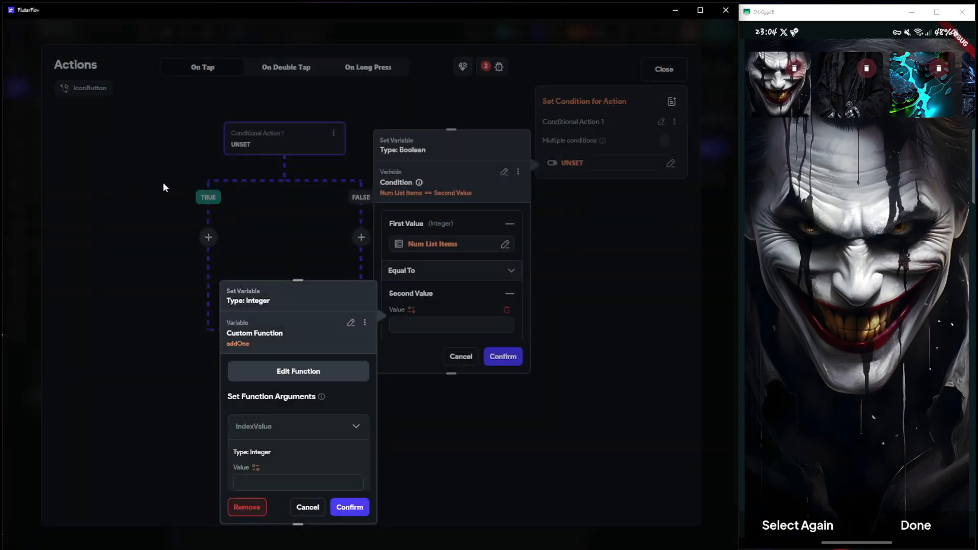
# Bind addOne's indexValue argument to the getAllImages Item's Index in List and confirm the Equal To condition
pyautogui.click(255, 467)
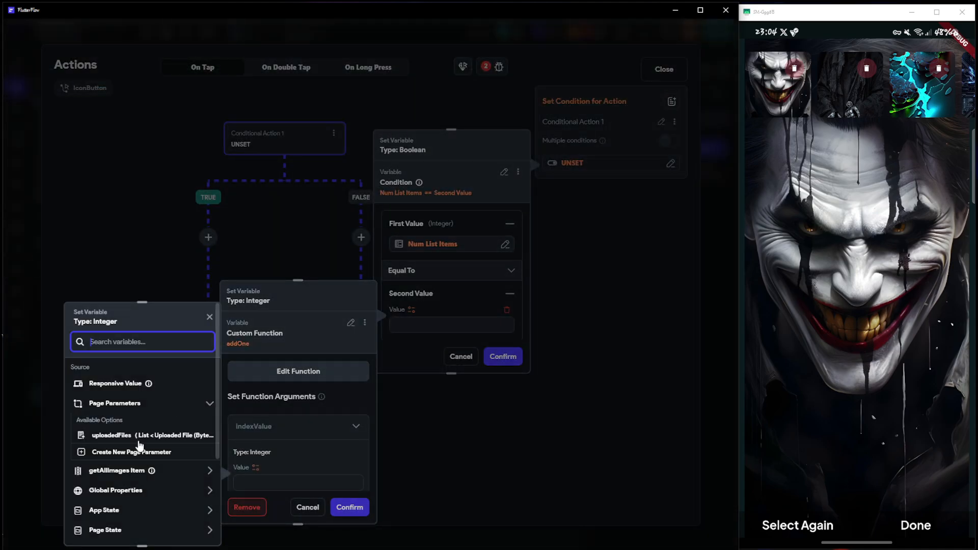
pyautogui.click(133, 473)
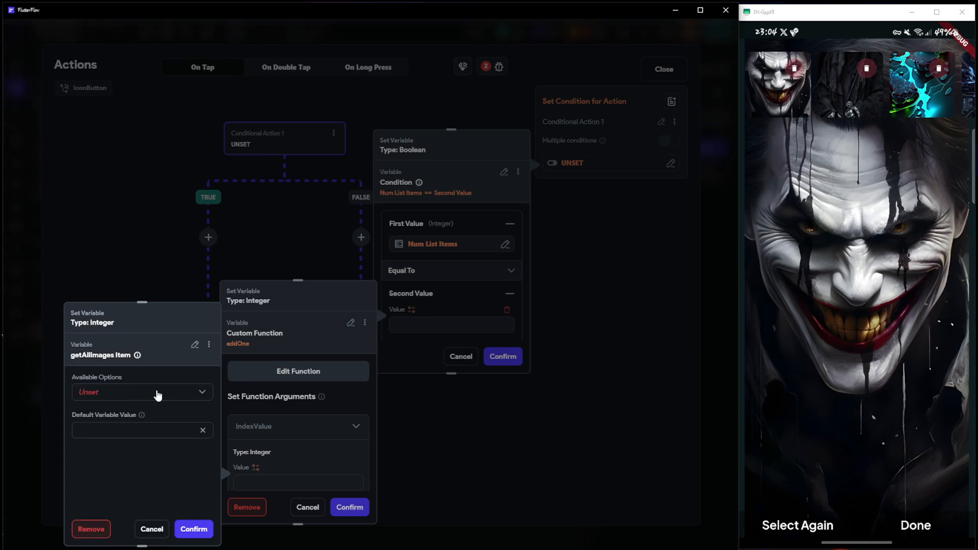
pyautogui.click(158, 395)
pyautogui.click(106, 397)
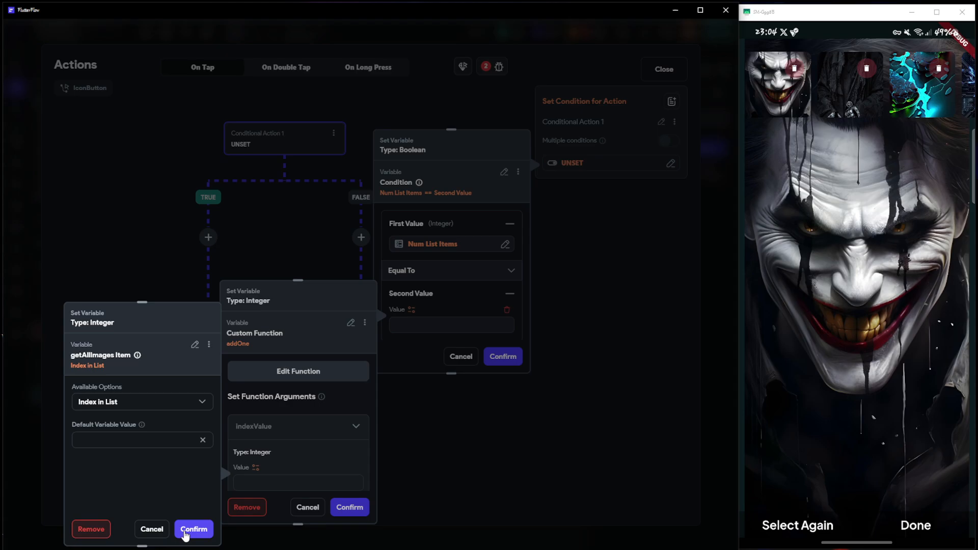
pyautogui.click(193, 529)
pyautogui.click(350, 508)
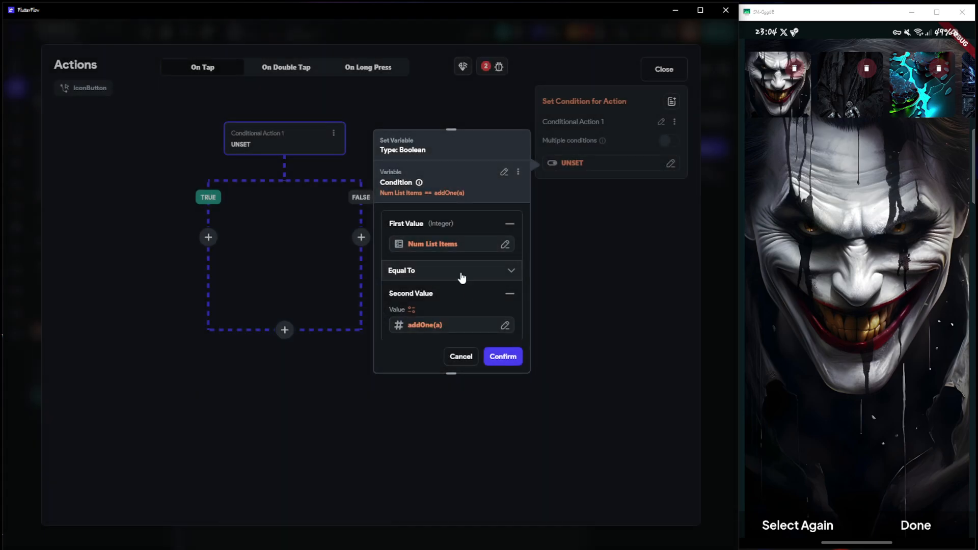
pyautogui.scroll(-1, 436, 303)
pyautogui.click(502, 357)
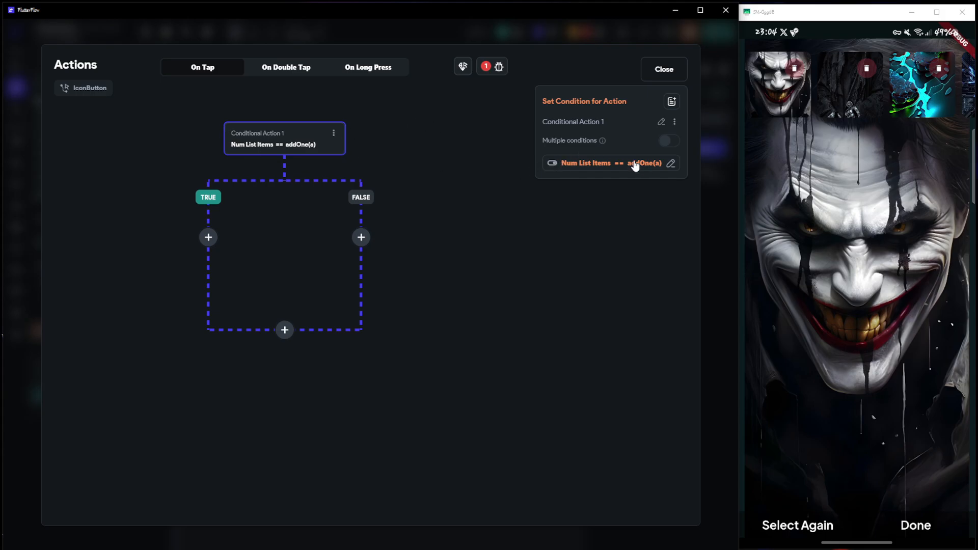
# Add a second conditional action under the TRUE branch of the addOne condition
pyautogui.click(205, 238)
pyautogui.click(194, 286)
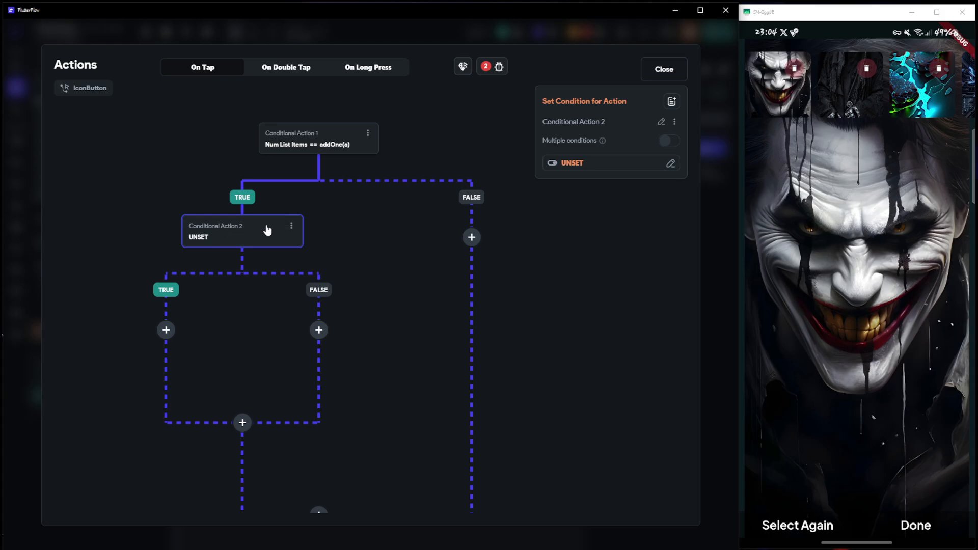
pyautogui.click(564, 165)
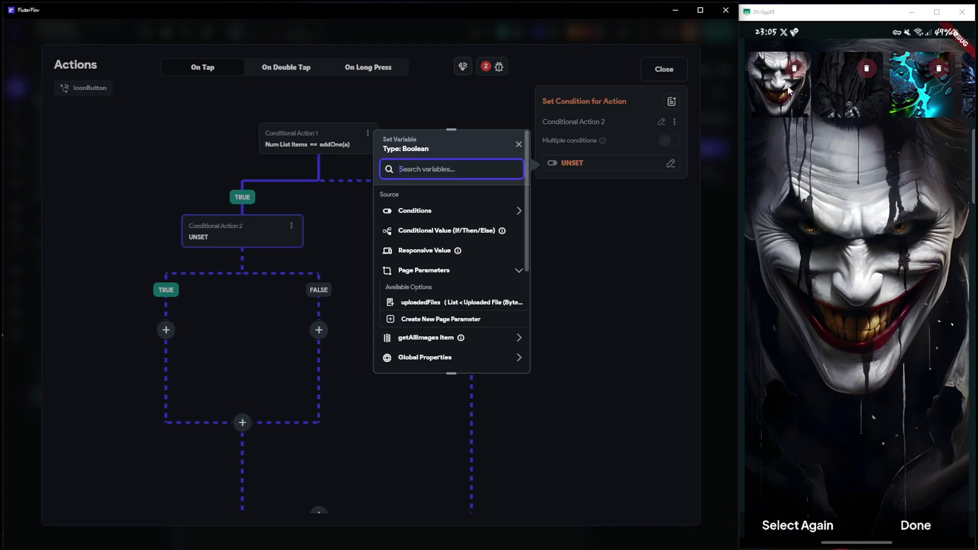
pyautogui.click(320, 233)
# Add an Update Page State action to the FALSE branch of the addOne condition
pyautogui.click(471, 236)
pyautogui.click(474, 262)
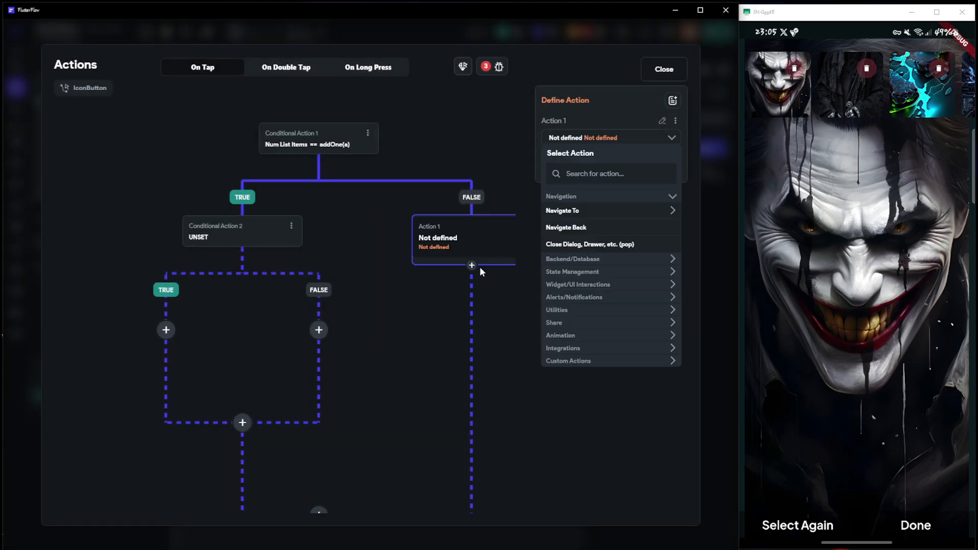
pyautogui.click(583, 174)
pyautogui.write('update')
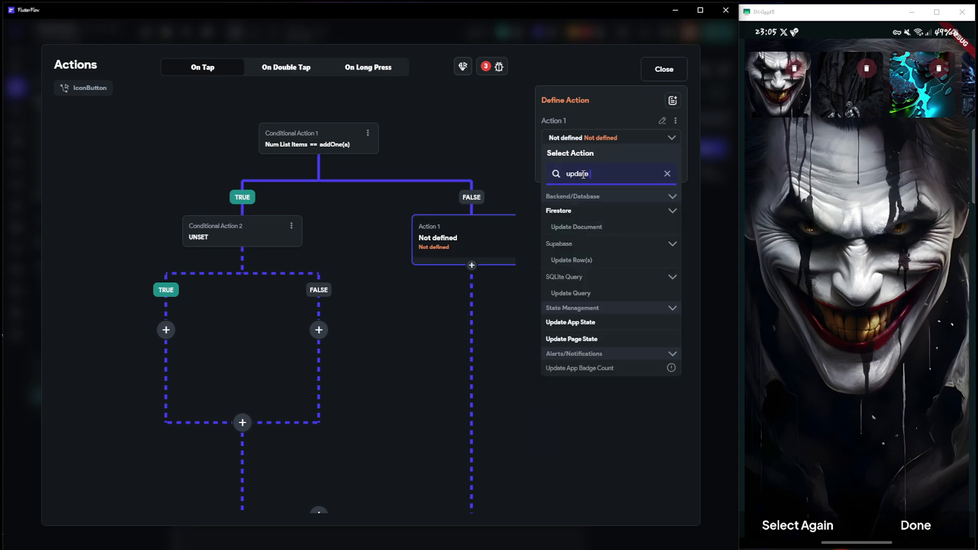
pyautogui.click(561, 338)
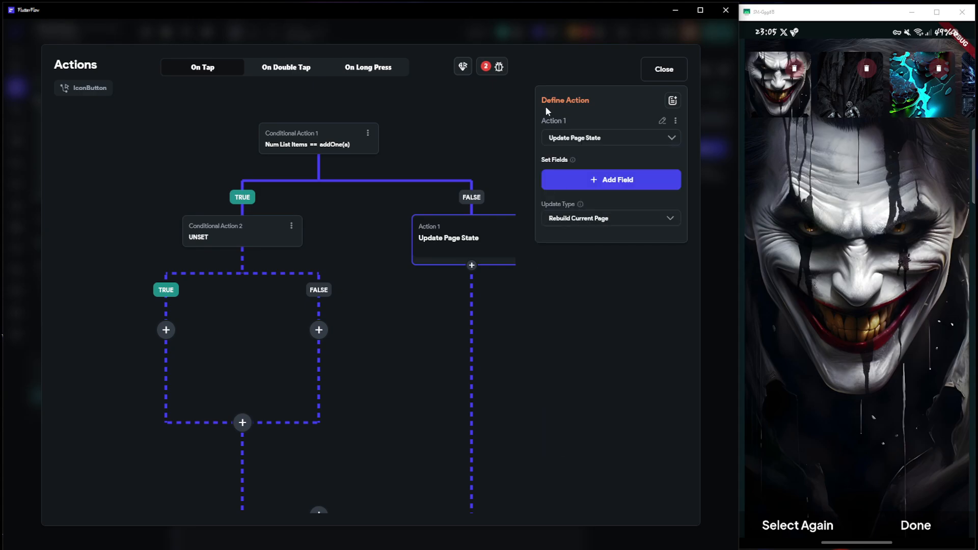
# Add the ffUploadedFiles field to this action with the update type Remove from List at Index
pyautogui.click(613, 183)
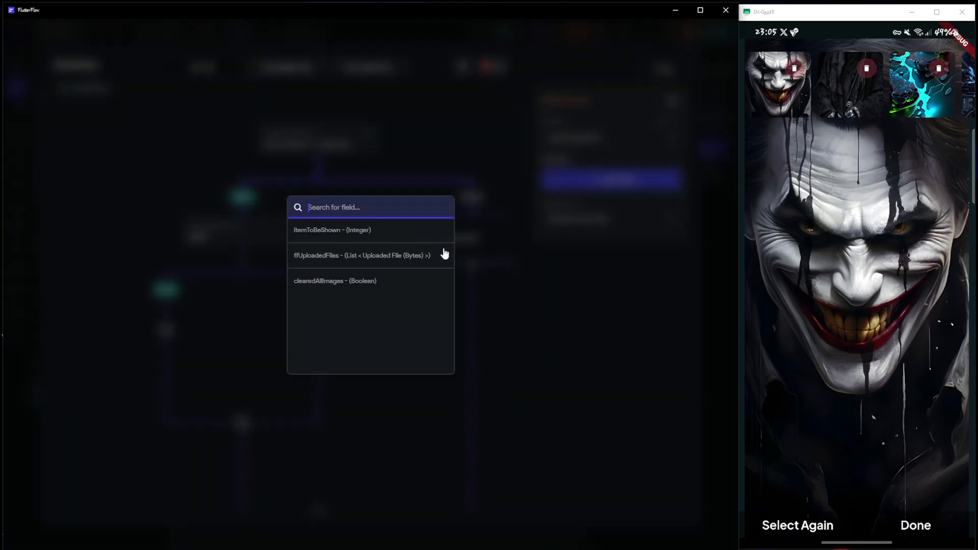
pyautogui.click(332, 257)
pyautogui.click(606, 227)
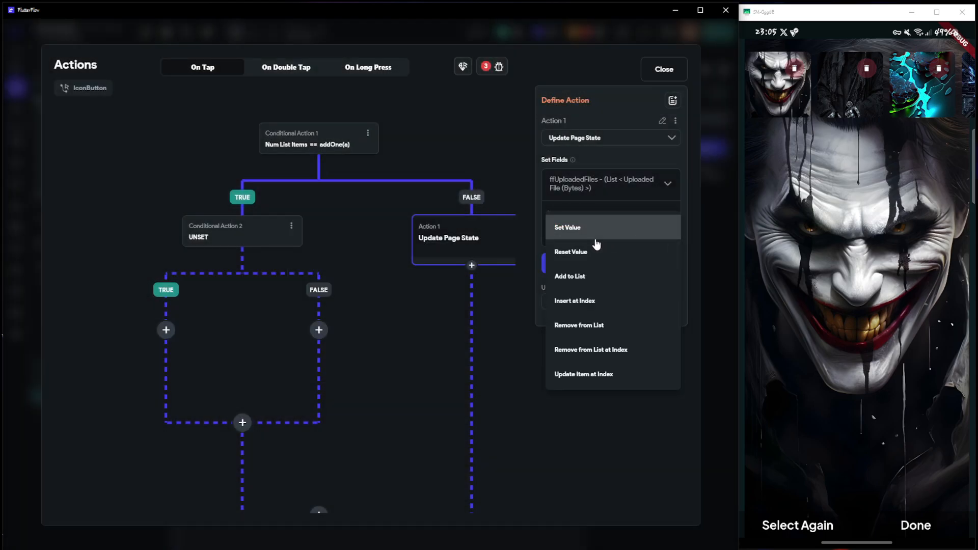
pyautogui.click(614, 354)
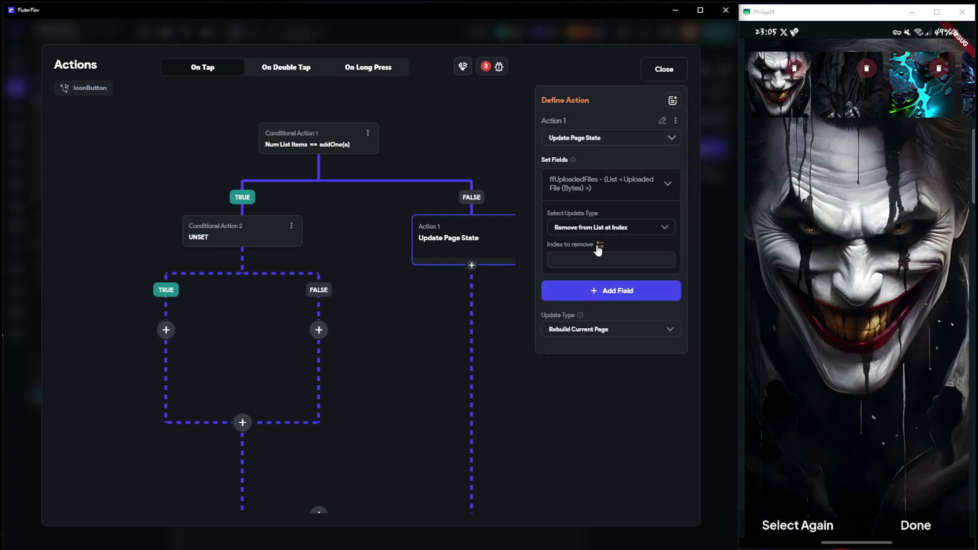
# Bind the index to remove to the getAllImages Item's Index in List
pyautogui.click(599, 247)
pyautogui.click(489, 383)
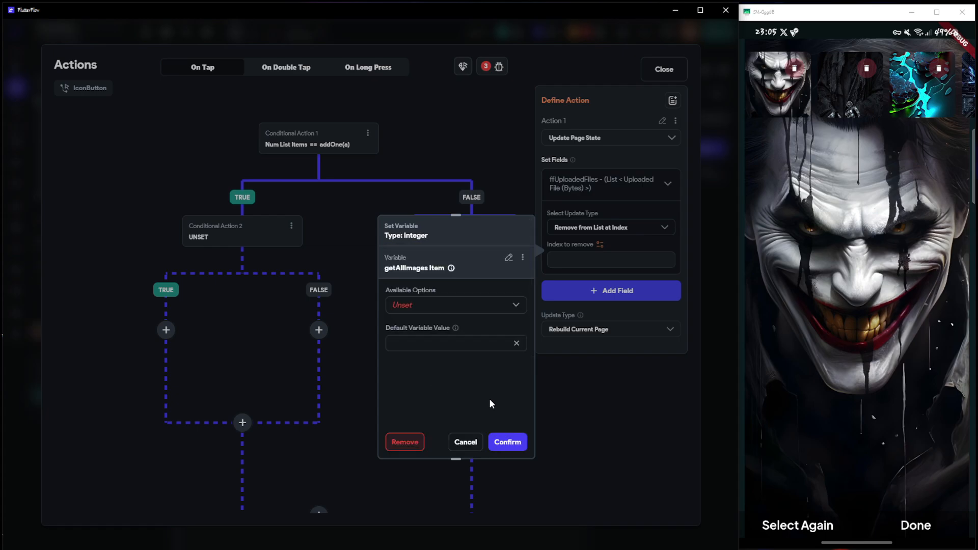
pyautogui.click(431, 305)
pyautogui.click(415, 308)
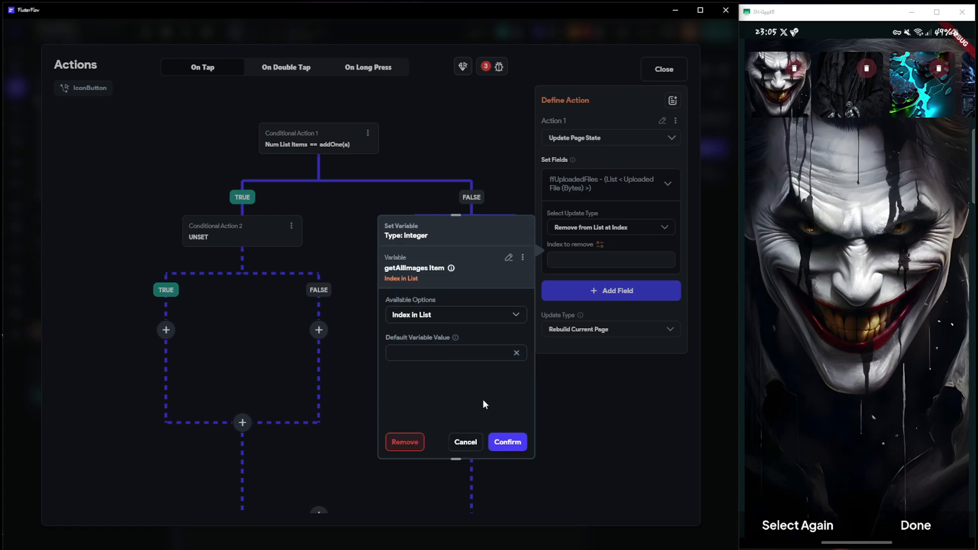
pyautogui.click(507, 441)
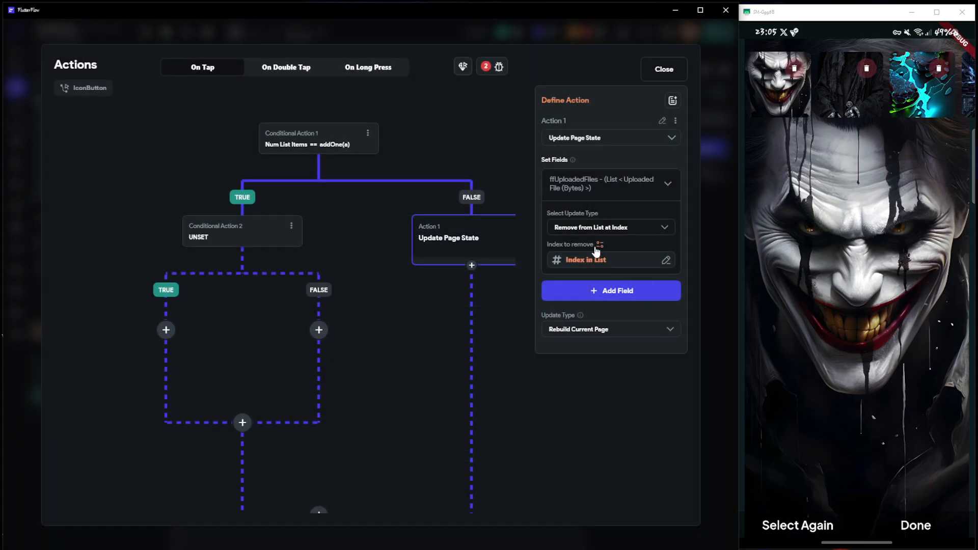
pyautogui.click(508, 290)
# Add an Update Page State action to the FALSE branch of the nested conditional action
pyautogui.click(197, 236)
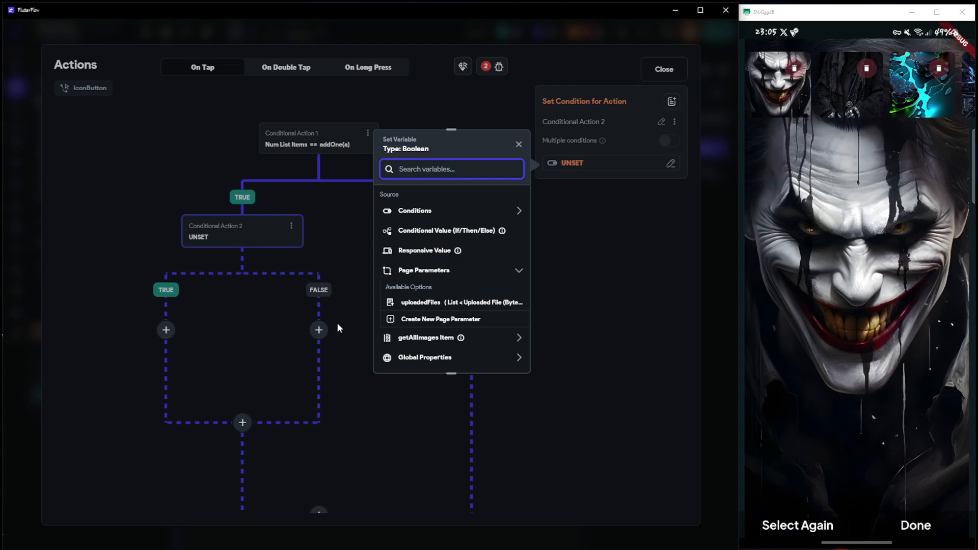
pyautogui.click(323, 331)
pyautogui.click(319, 330)
pyautogui.click(335, 356)
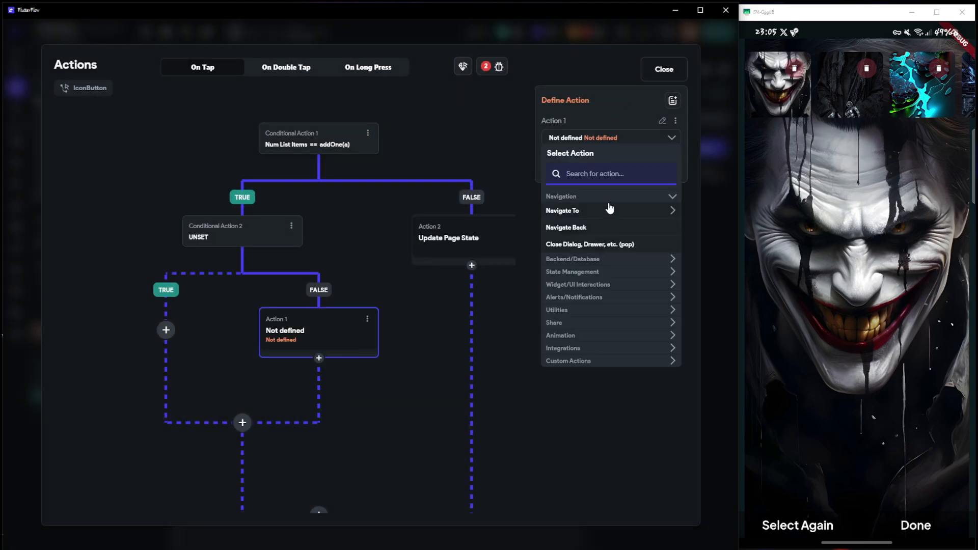
pyautogui.write('update page st')
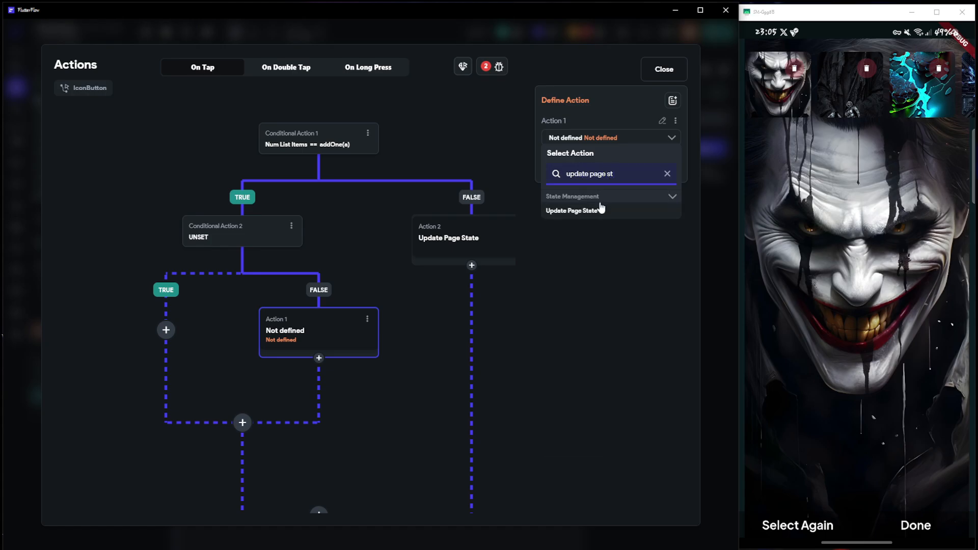
pyautogui.click(583, 213)
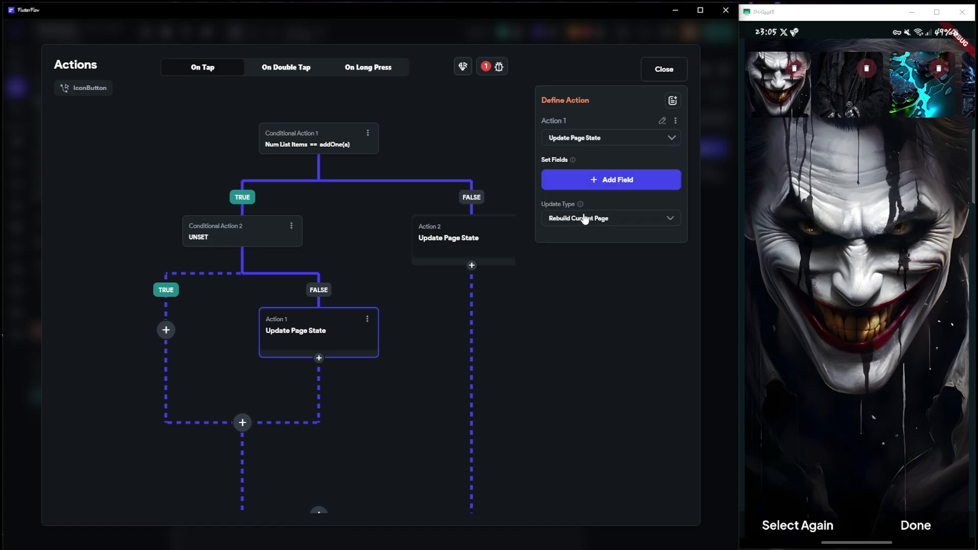
# Add the ffUploadedFiles field to the nested FALSE action with the update type Set Value
pyautogui.click(585, 184)
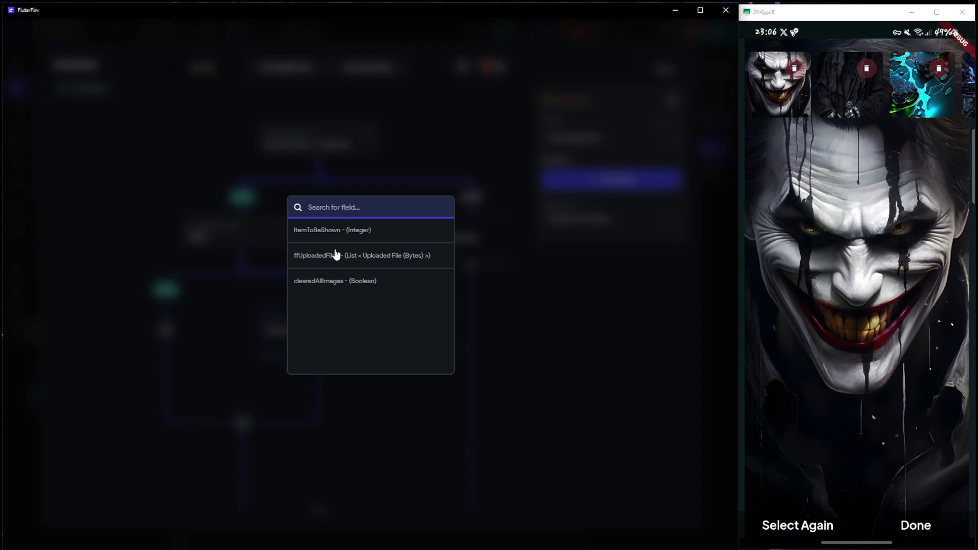
pyautogui.click(548, 281)
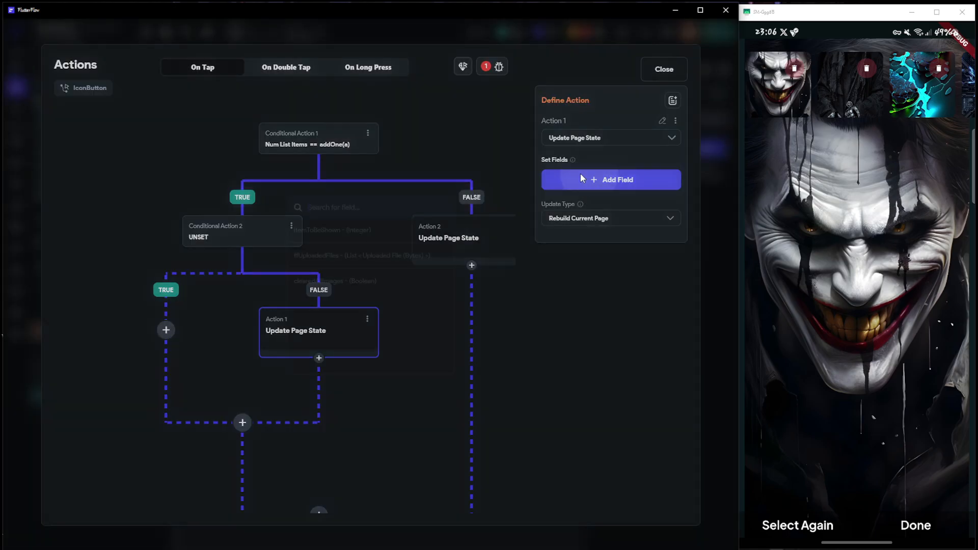
pyautogui.click(581, 175)
pyautogui.click(331, 259)
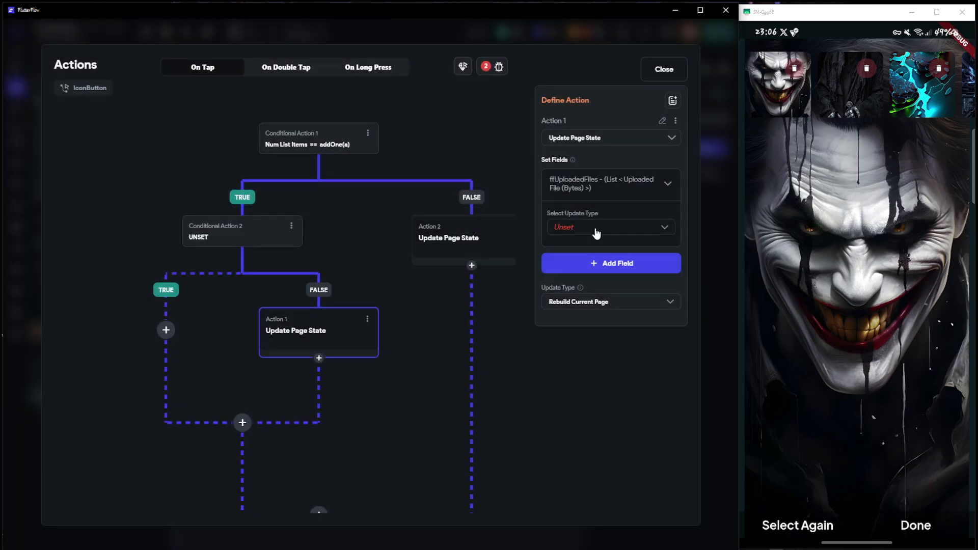
pyautogui.click(599, 234)
pyautogui.click(570, 228)
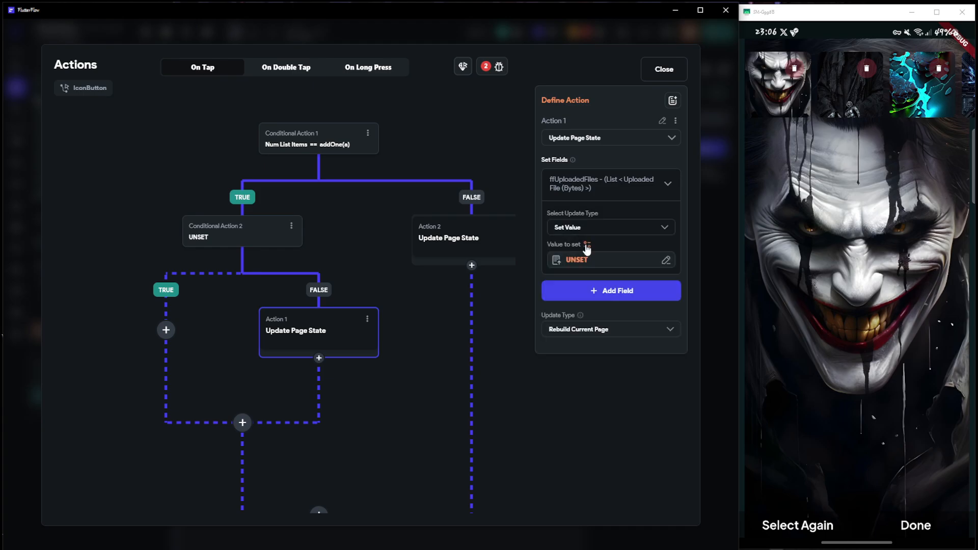
# Add the itemToBeShown field to the same action with the update type Set Value
pyautogui.click(589, 300)
pyautogui.click(345, 233)
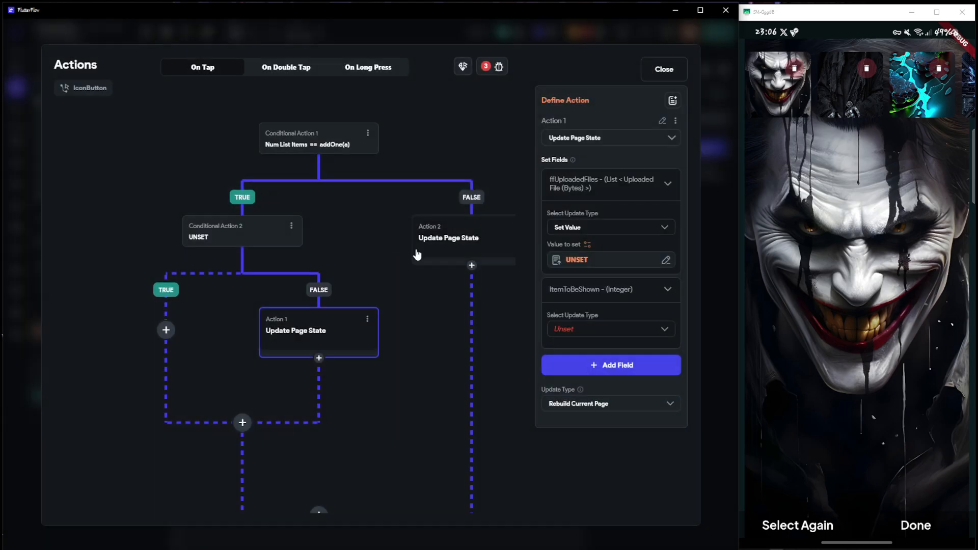
pyautogui.click(573, 330)
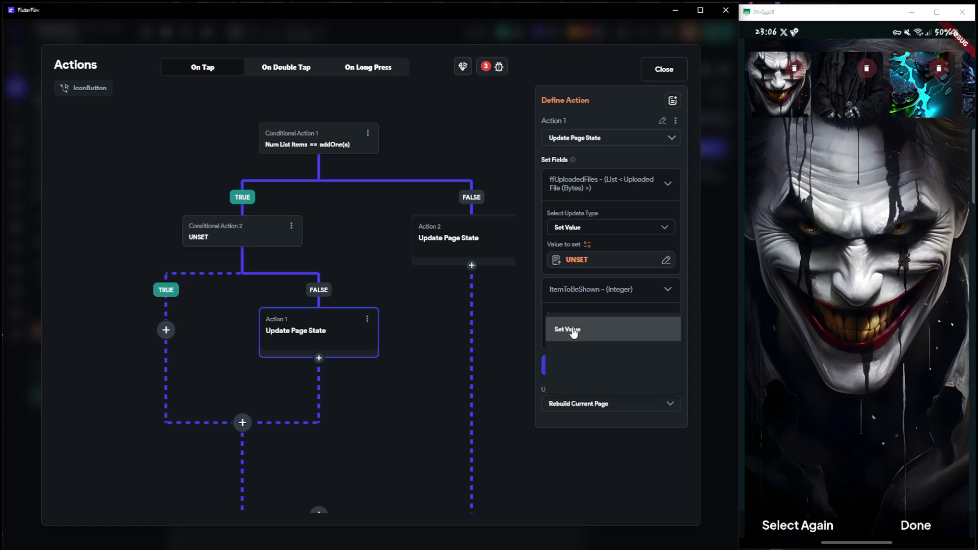
pyautogui.click(575, 329)
pyautogui.click(595, 392)
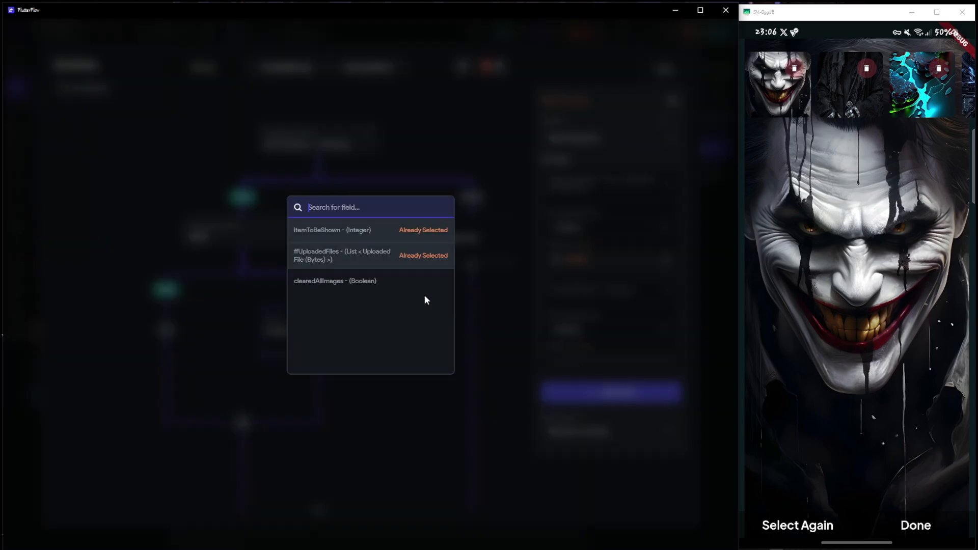
pyautogui.click(526, 298)
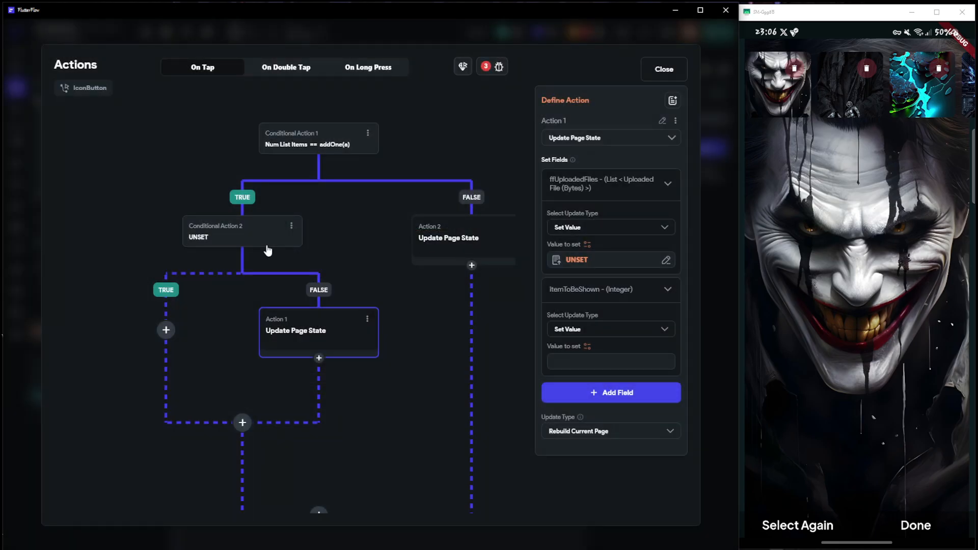
# Start a condition for the nested conditional action, with the ffUploadedFiles page state's Number of Items as its first value
pyautogui.click(216, 241)
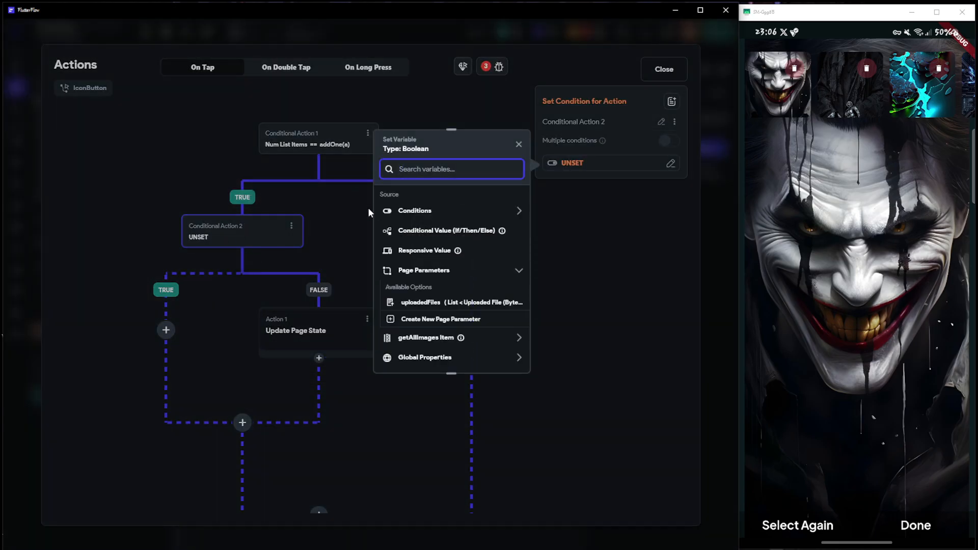
pyautogui.click(432, 217)
pyautogui.click(431, 238)
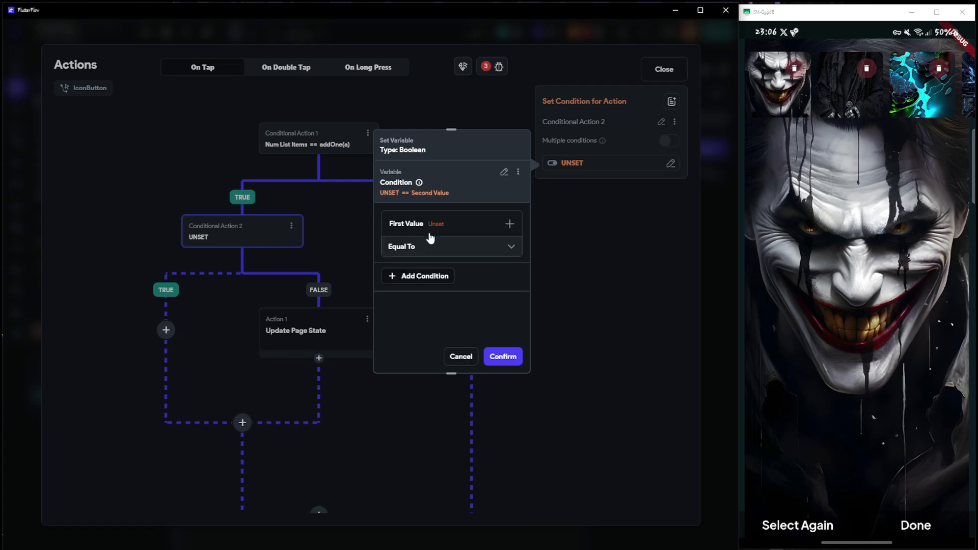
pyautogui.click(432, 227)
pyautogui.click(417, 245)
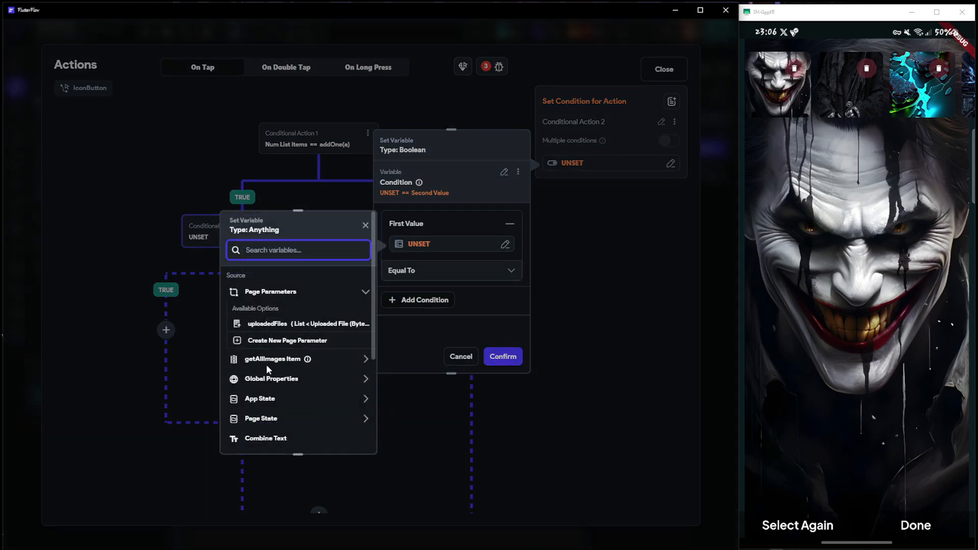
pyautogui.click(267, 418)
pyautogui.scroll(-1, 270, 420)
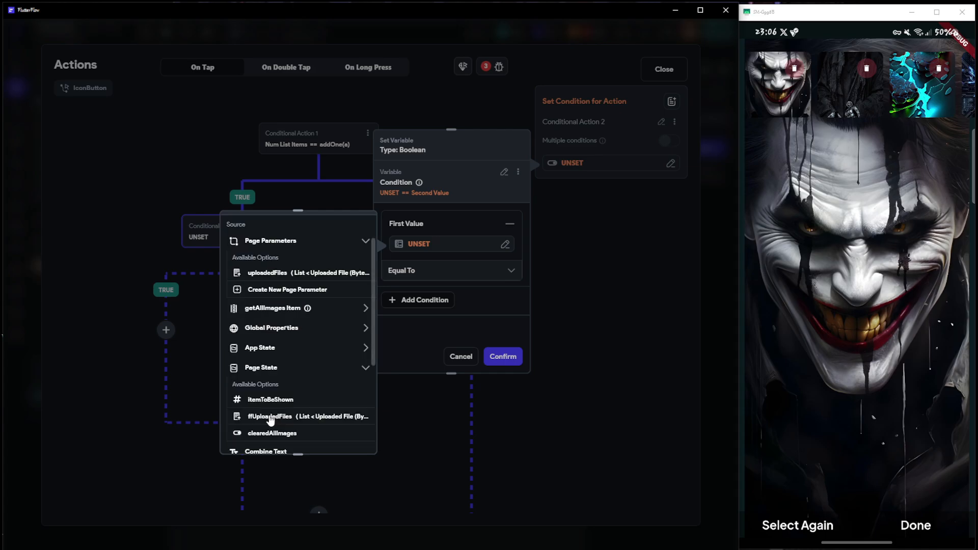
pyautogui.click(271, 416)
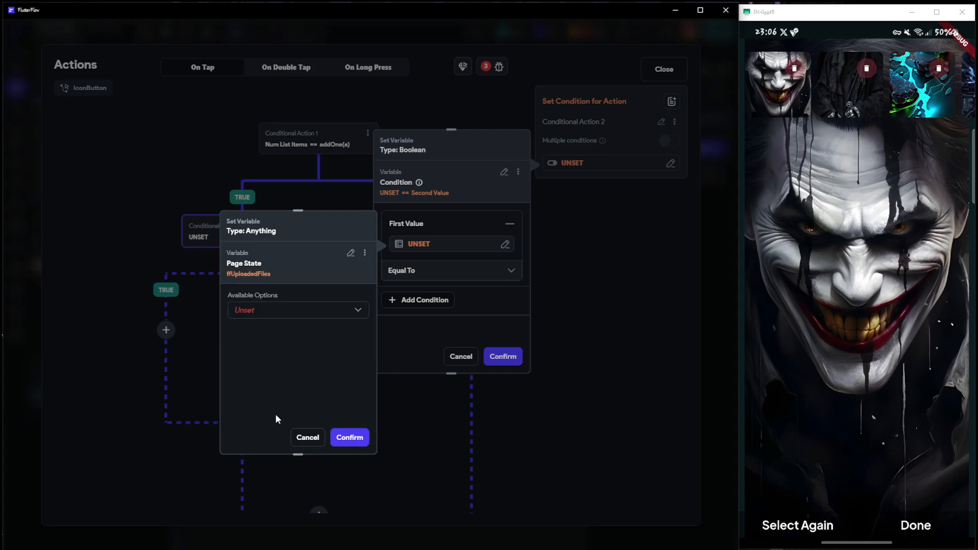
pyautogui.click(272, 310)
pyautogui.click(270, 286)
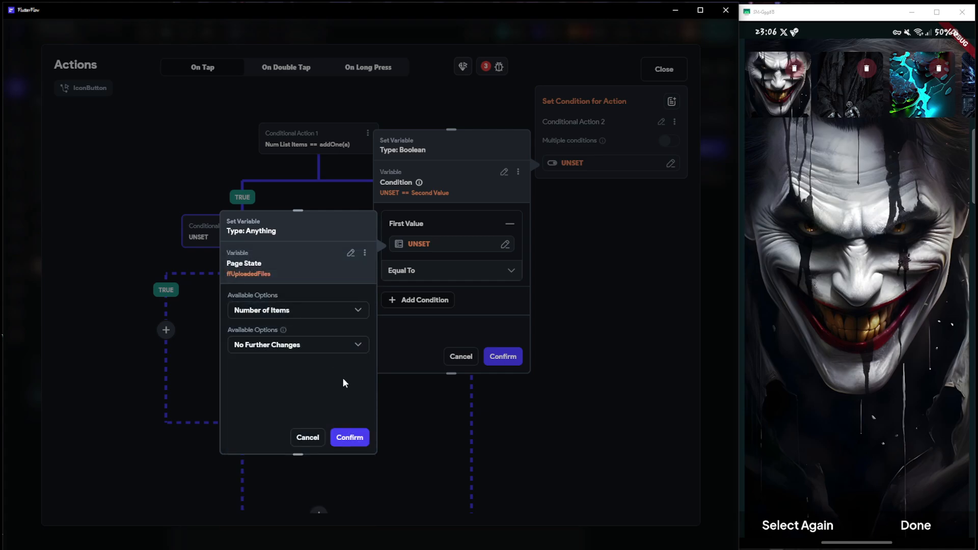
pyautogui.click(349, 437)
# Set the condition's second value to 1 and confirm the Equal To comparison
pyautogui.click(437, 293)
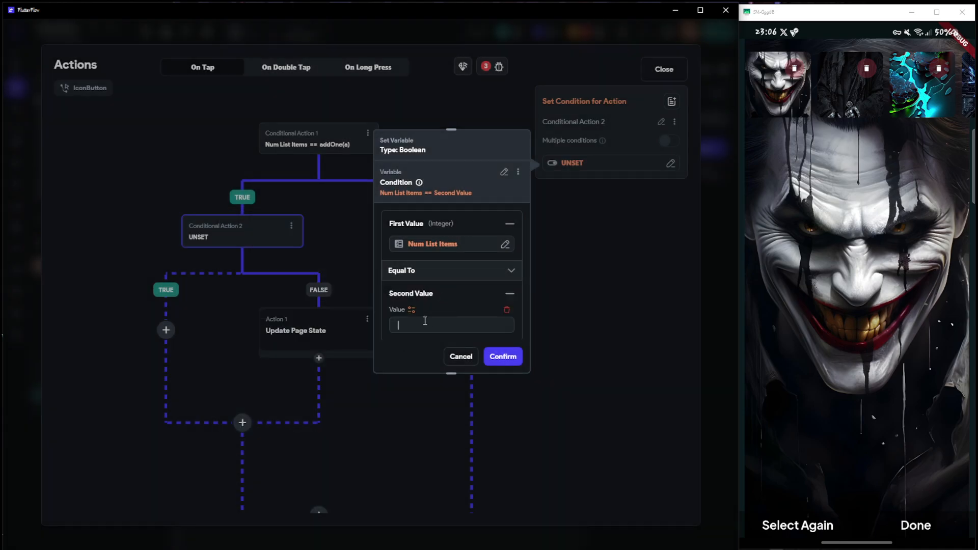
pyautogui.click(425, 320)
pyautogui.write('1')
pyautogui.click(503, 356)
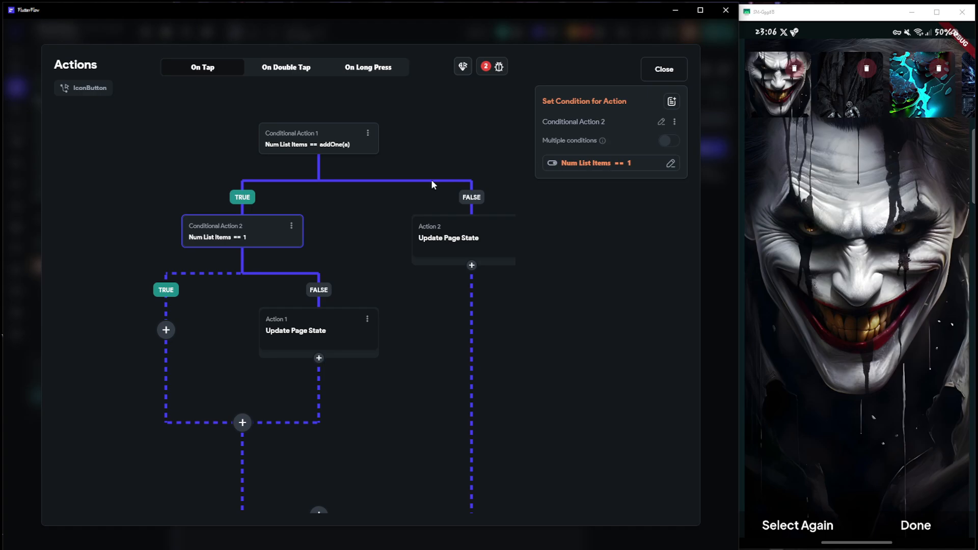
# Add an Update Page State action to the nested condition's TRUE branch and open its choice of fields
pyautogui.click(162, 333)
pyautogui.click(164, 355)
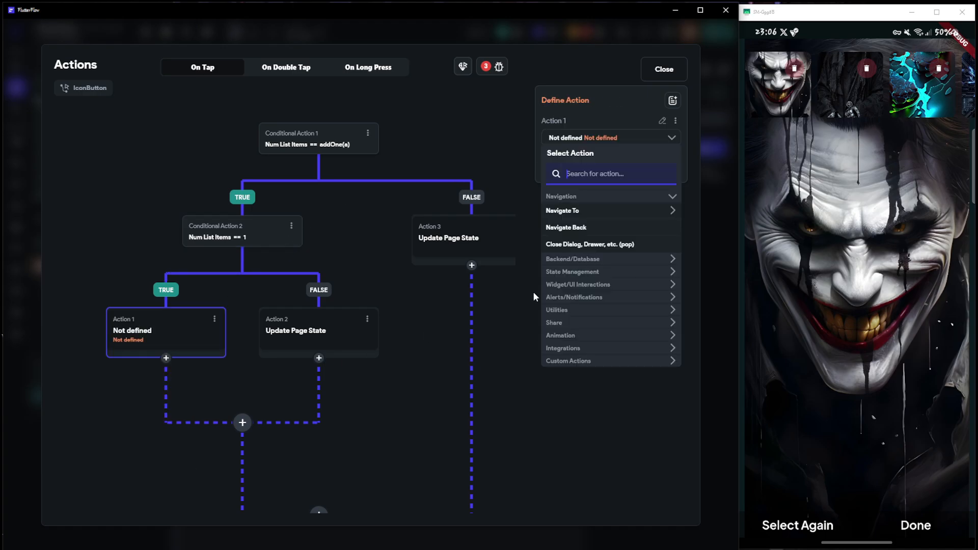
pyautogui.write('update poage')
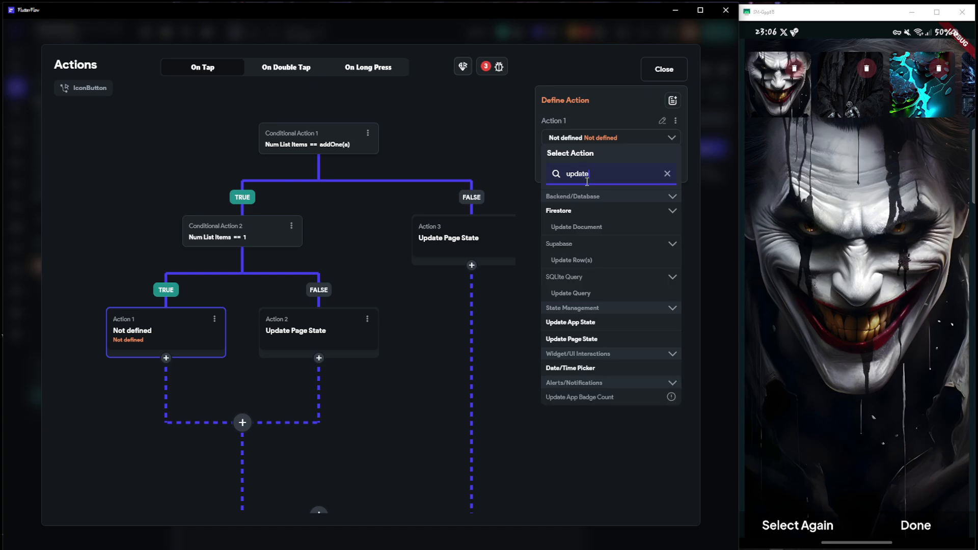
pyautogui.press('BackSpace')
pyautogui.press('BackSpace')
pyautogui.press('BackSpace')
pyautogui.press('BackSpace')
pyautogui.write('age')
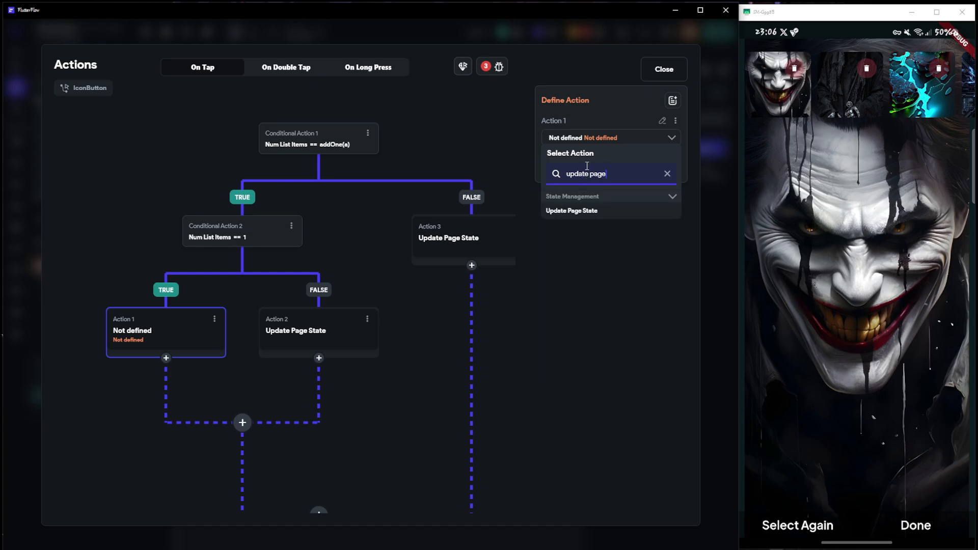
pyautogui.click(572, 211)
pyautogui.click(594, 179)
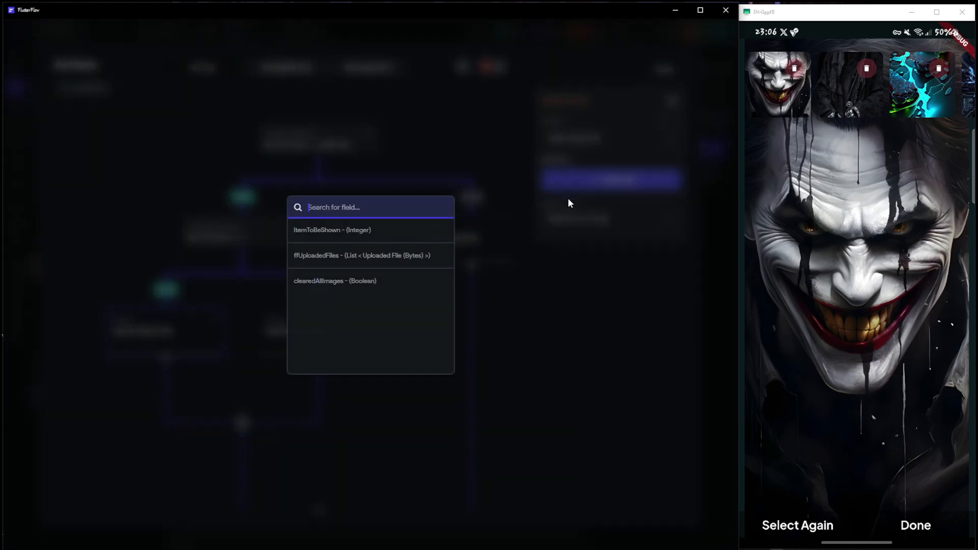
# Add the itemToBeShown field to the TRUE branch's Update Page State action and set its value to 0
pyautogui.click(354, 231)
pyautogui.click(577, 230)
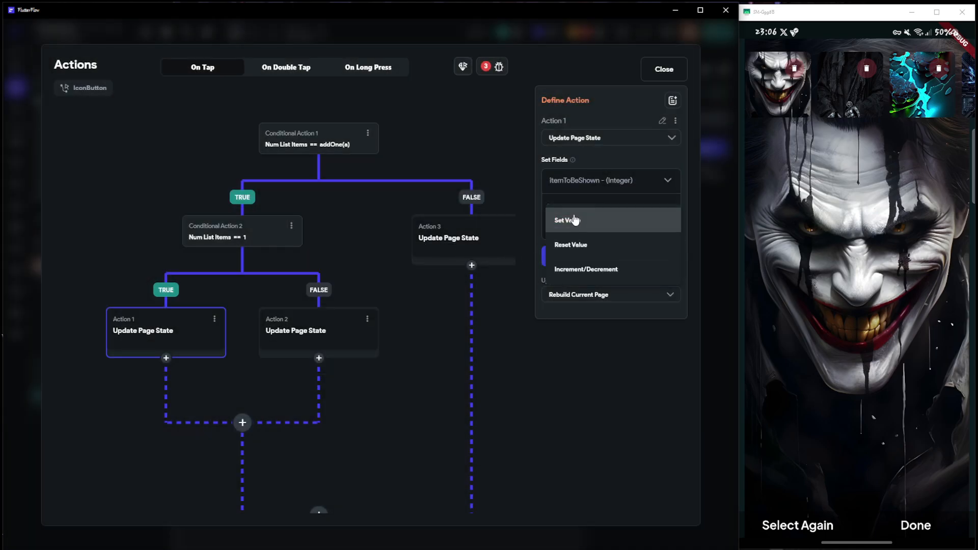
pyautogui.click(564, 221)
pyautogui.write('0')
# Add the ffUploadedFiles field to the same action with the update type Reset Value
pyautogui.click(594, 283)
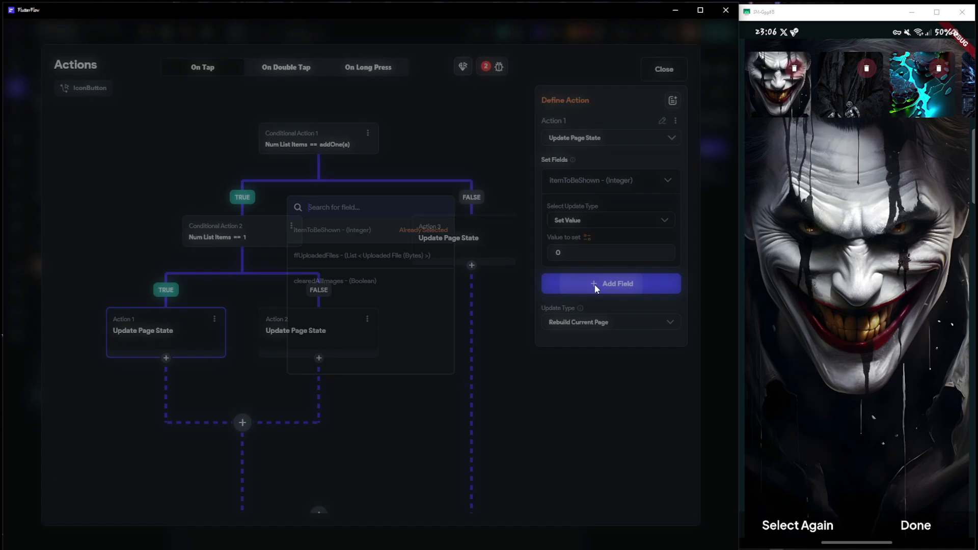
pyautogui.click(385, 264)
pyautogui.click(577, 330)
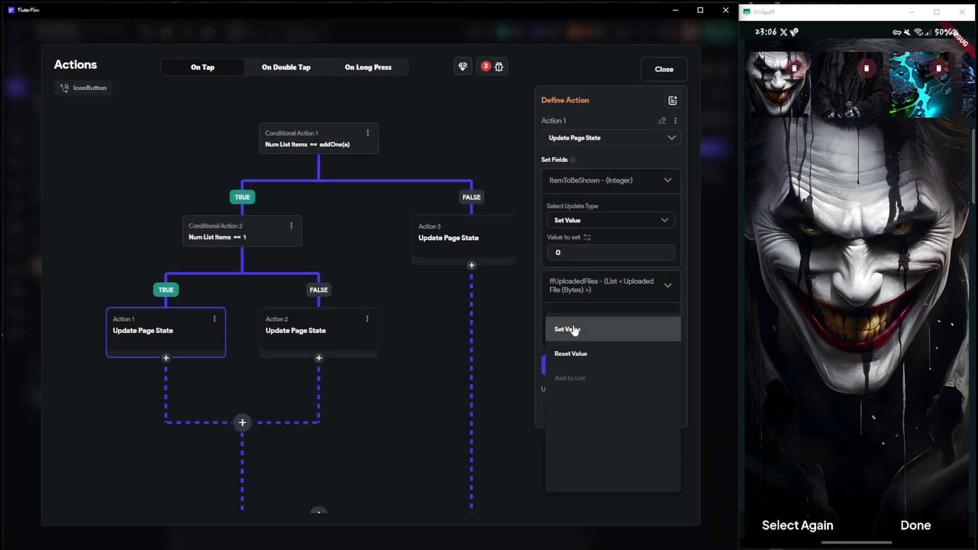
pyautogui.click(572, 327)
pyautogui.click(579, 361)
pyautogui.click(585, 346)
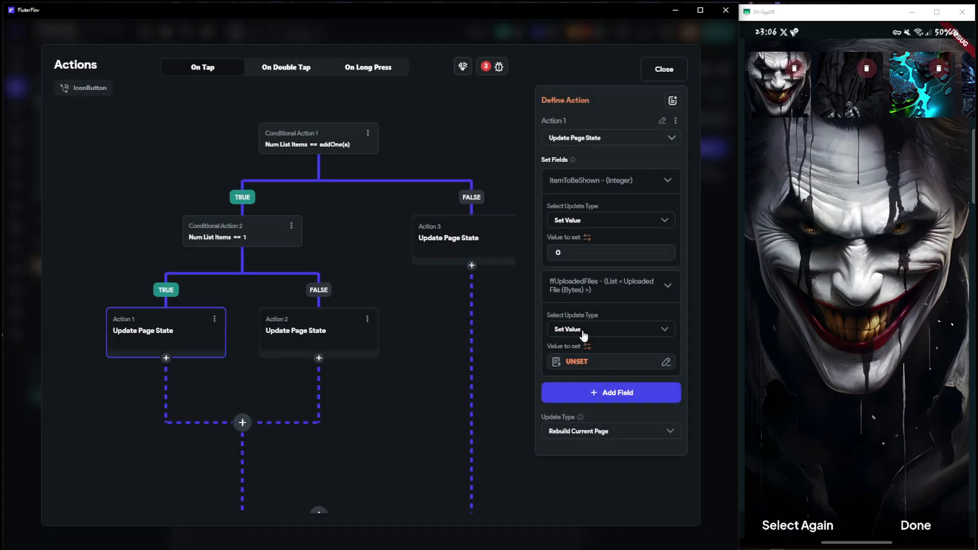
pyautogui.click(580, 331)
pyautogui.click(580, 357)
# Add the clearedAllImages field to the same action with the update type Set Value and the value True
pyautogui.click(587, 362)
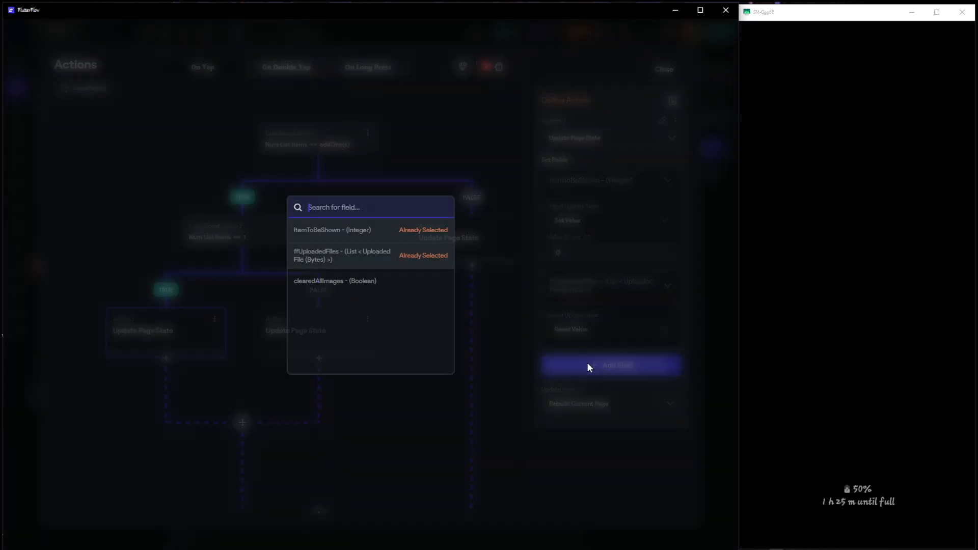
pyautogui.click(329, 282)
pyautogui.click(578, 404)
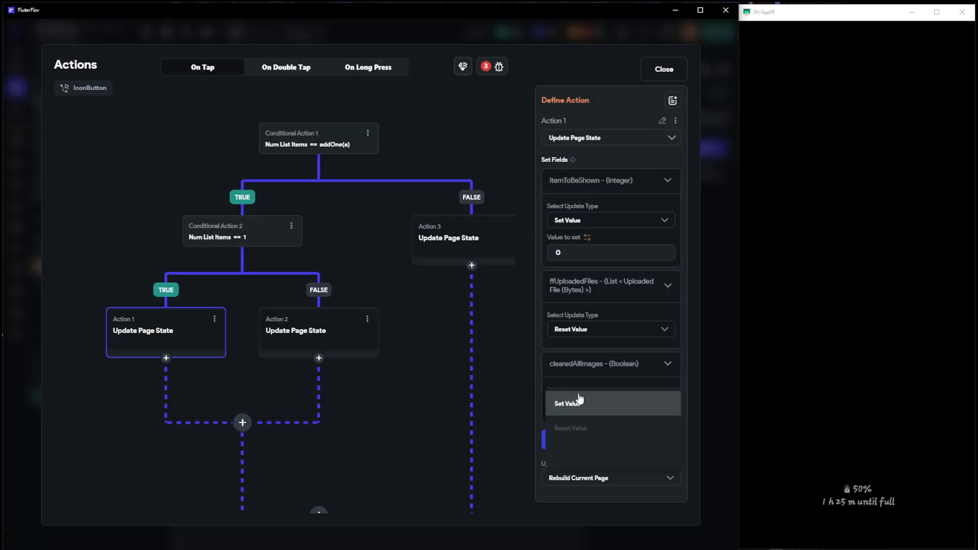
pyautogui.click(574, 402)
pyautogui.click(578, 437)
pyautogui.click(573, 411)
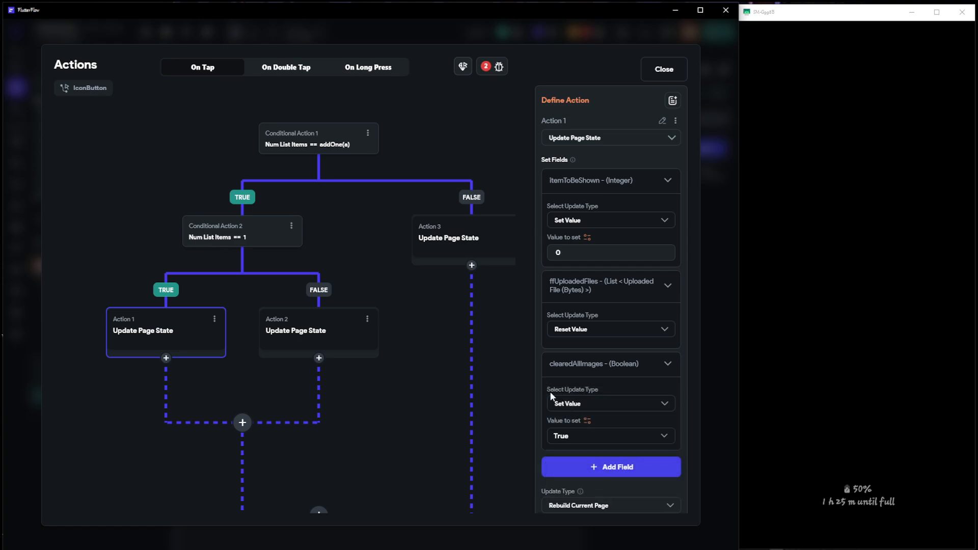
# Remove the ffUploadedFiles field from the Update Page State action in the nested condition's FALSE branch and expand its itemToBeShown field
pyautogui.click(319, 328)
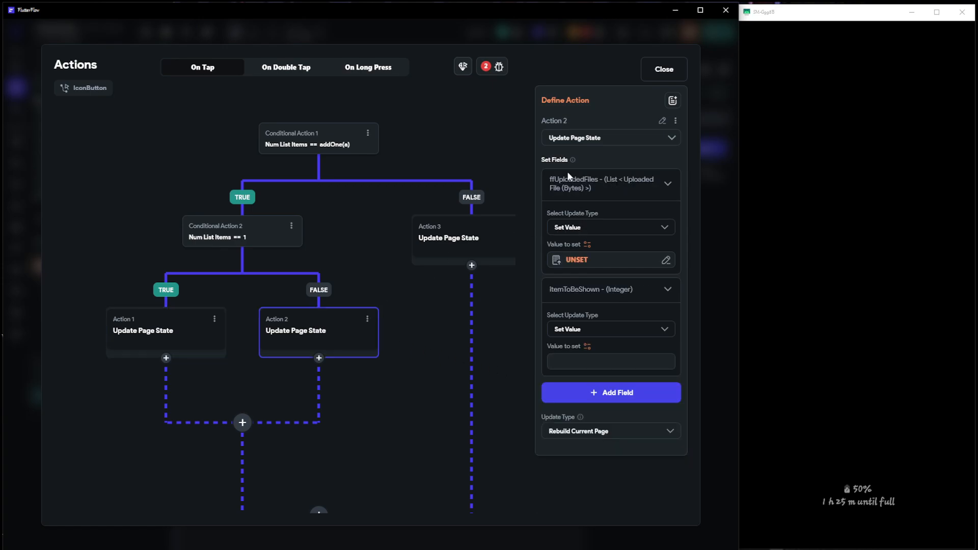
pyautogui.click(645, 184)
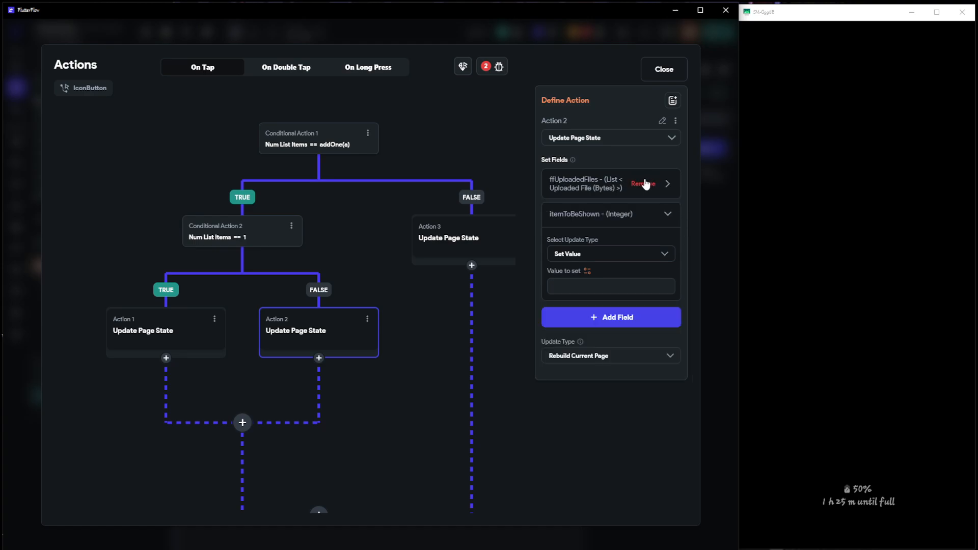
pyautogui.click(646, 185)
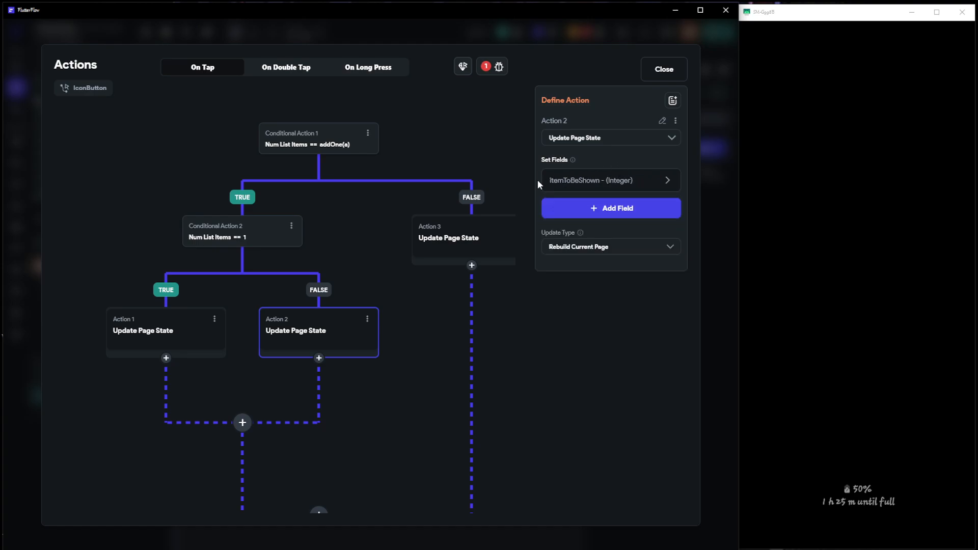
pyautogui.click(667, 184)
pyautogui.click(828, 300)
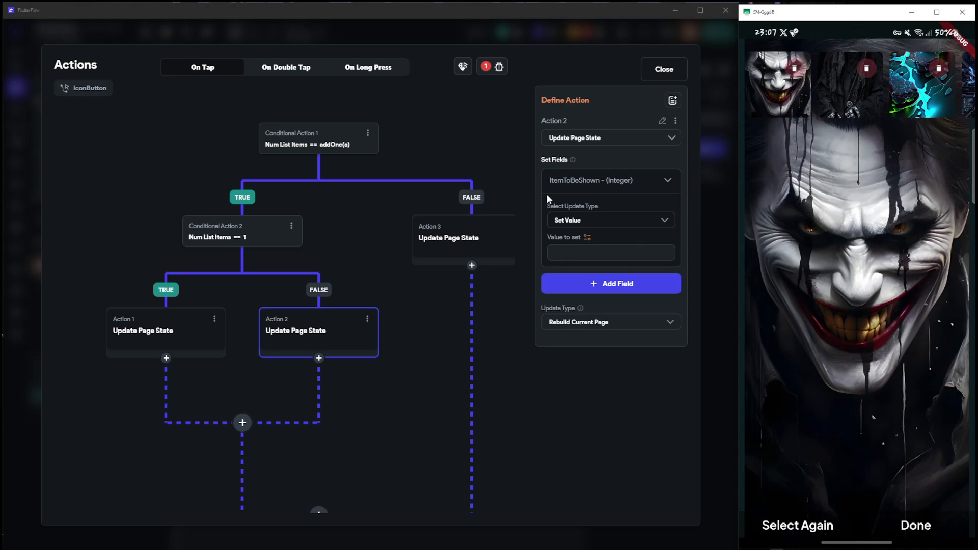
# Create a new custom function named deductOne from the itemToBeShown field's value source
pyautogui.click(587, 237)
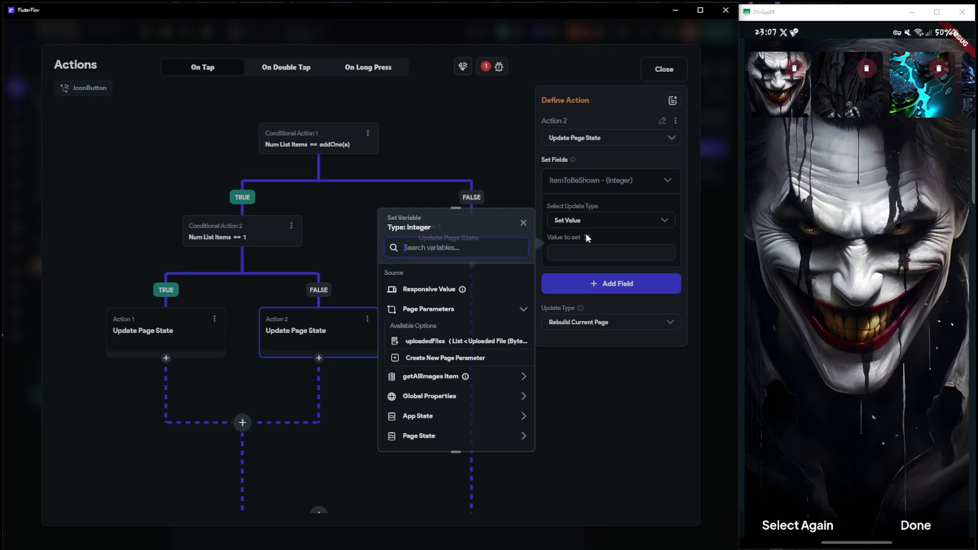
pyautogui.scroll(-1, 447, 382)
pyautogui.click(443, 396)
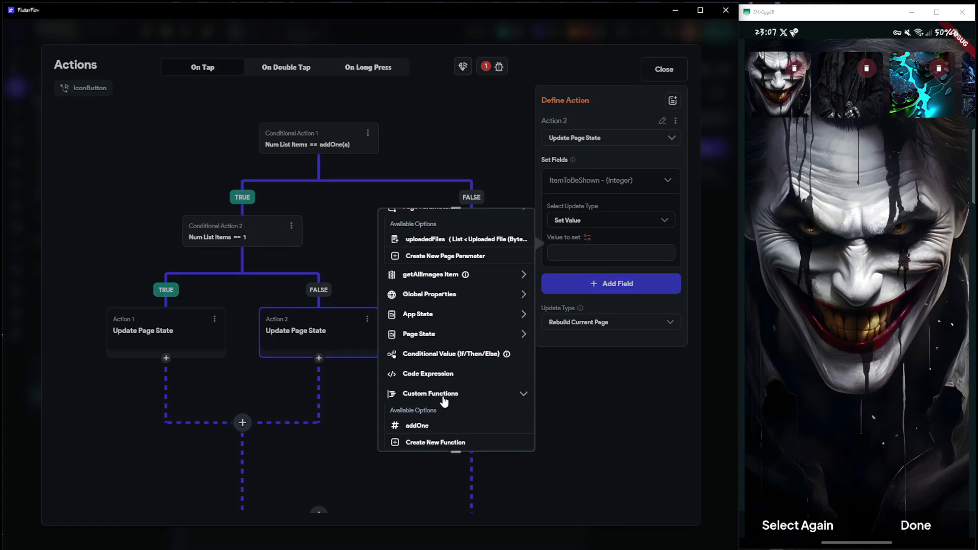
pyautogui.scroll(-1, 425, 421)
pyautogui.click(431, 392)
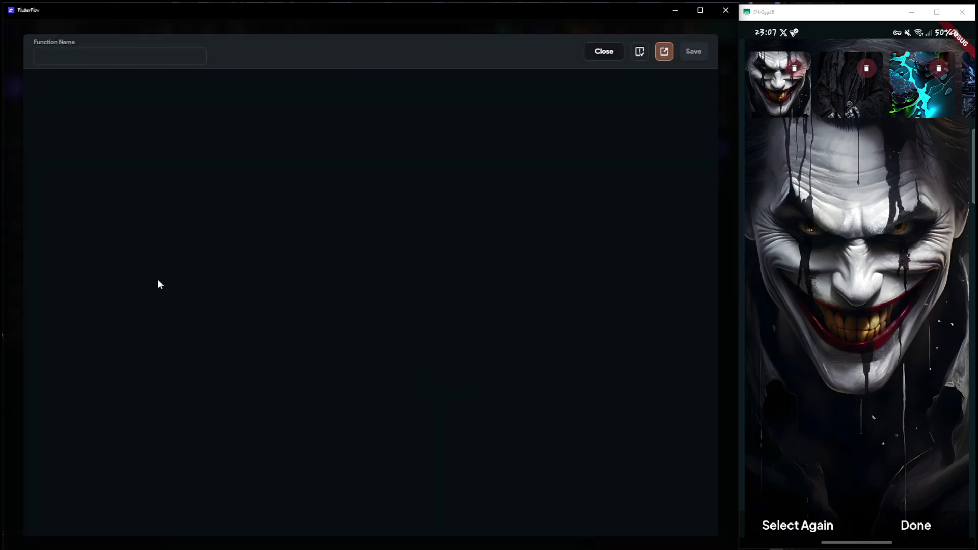
pyautogui.hotkey('ctrl', 'a')
pyautogui.write('ded')
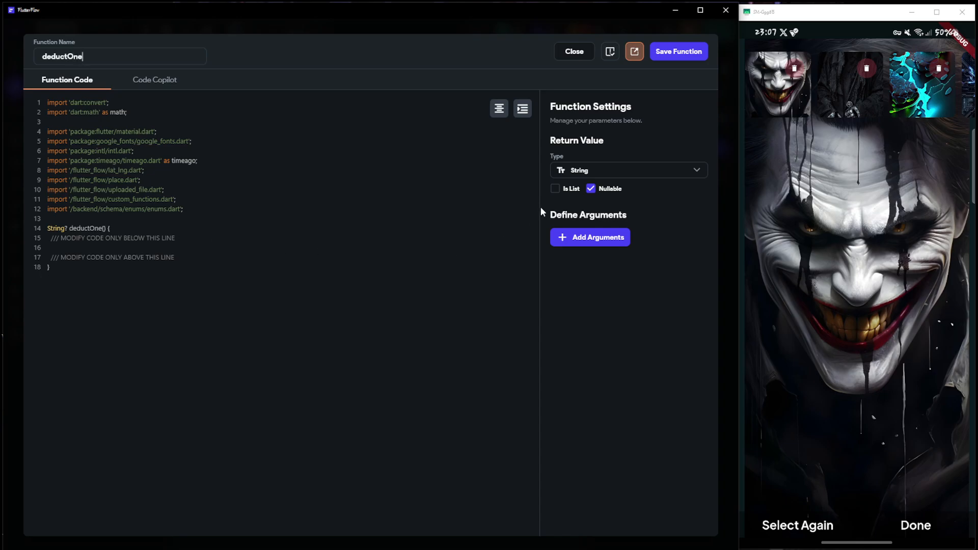
# Set the function's return value to a non-nullable Integer
pyautogui.click(622, 173)
pyautogui.click(575, 73)
pyautogui.click(591, 189)
# Add a non-nullable Integer argument named indexValue and write the function body "return indexValue - 1;"
pyautogui.click(593, 238)
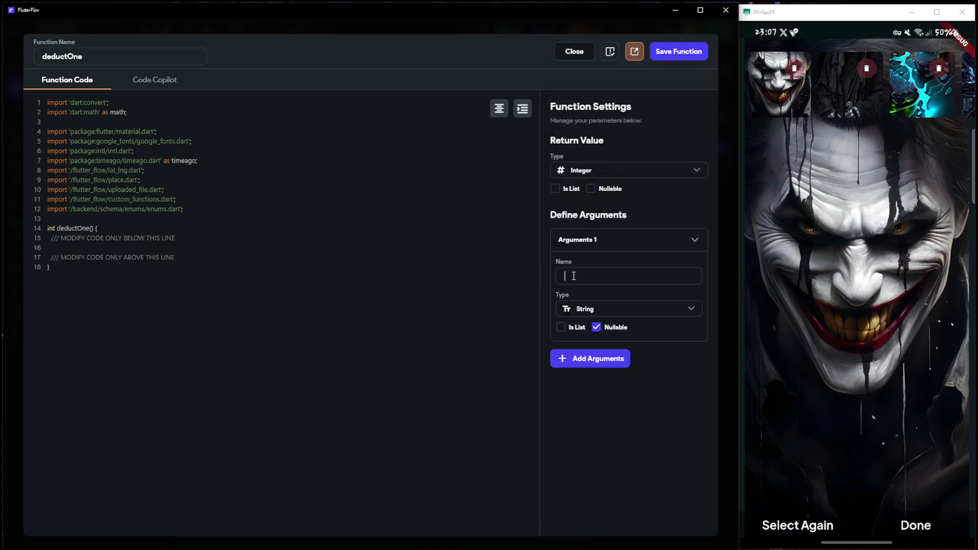
pyautogui.click(574, 276)
pyautogui.write('indexValue')
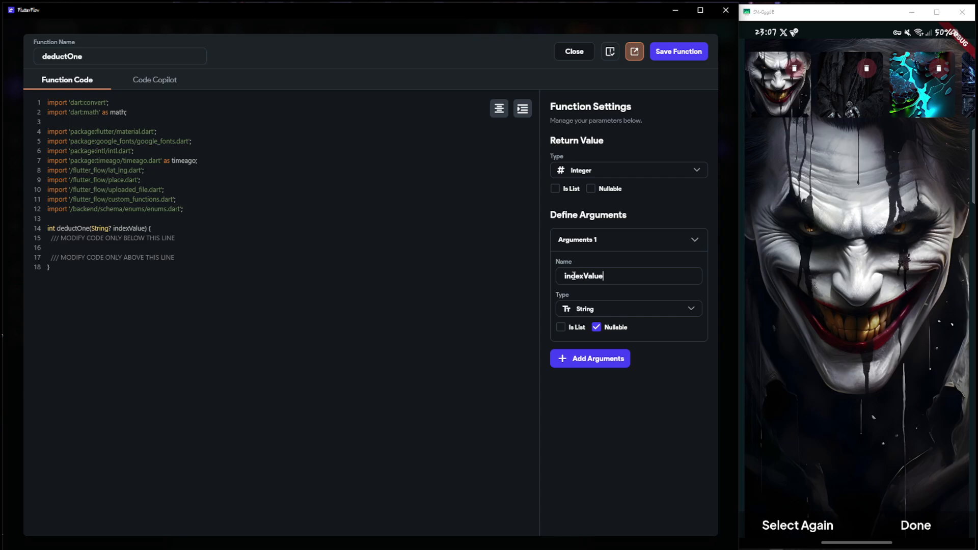
pyautogui.click(591, 314)
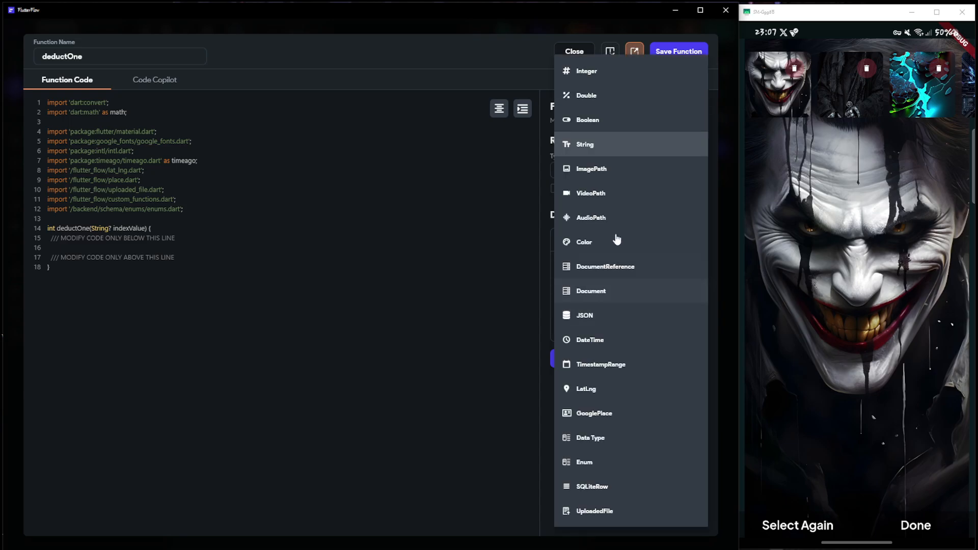
pyautogui.click(592, 74)
pyautogui.click(597, 329)
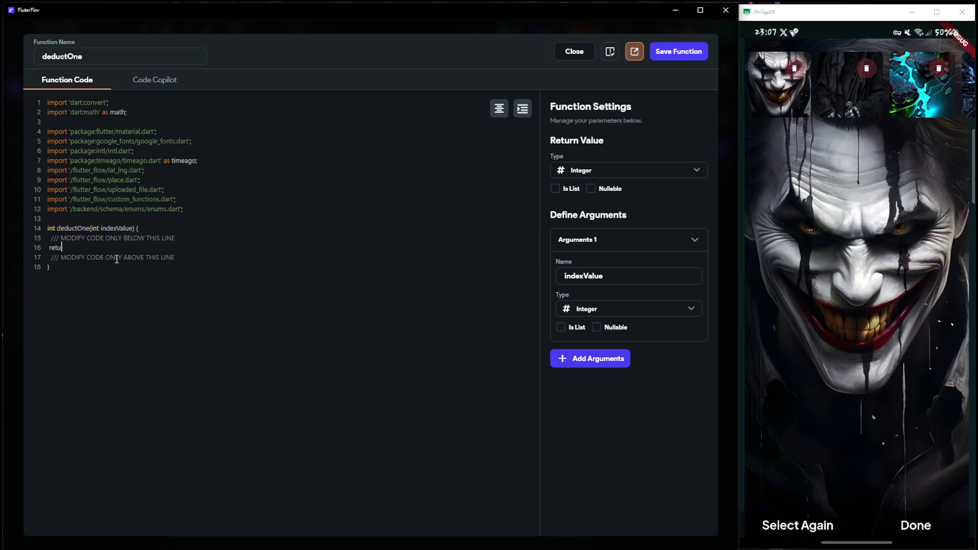
pyautogui.write('rn indexValue - 1;')
# Test deletion in the running app by showing the last thumbnail's image and deleting it
pyautogui.moveTo(920, 108); pyautogui.dragTo(873, 109)
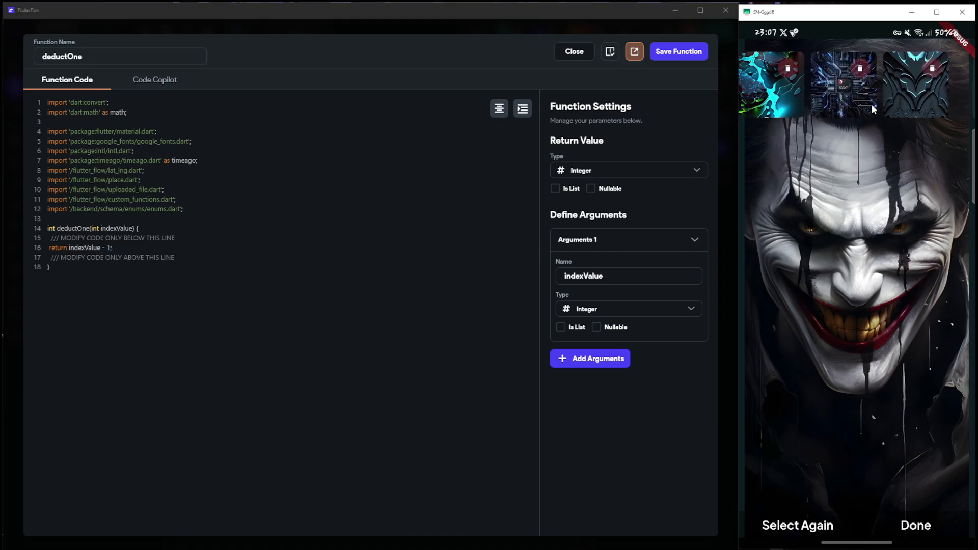
pyautogui.click(913, 93)
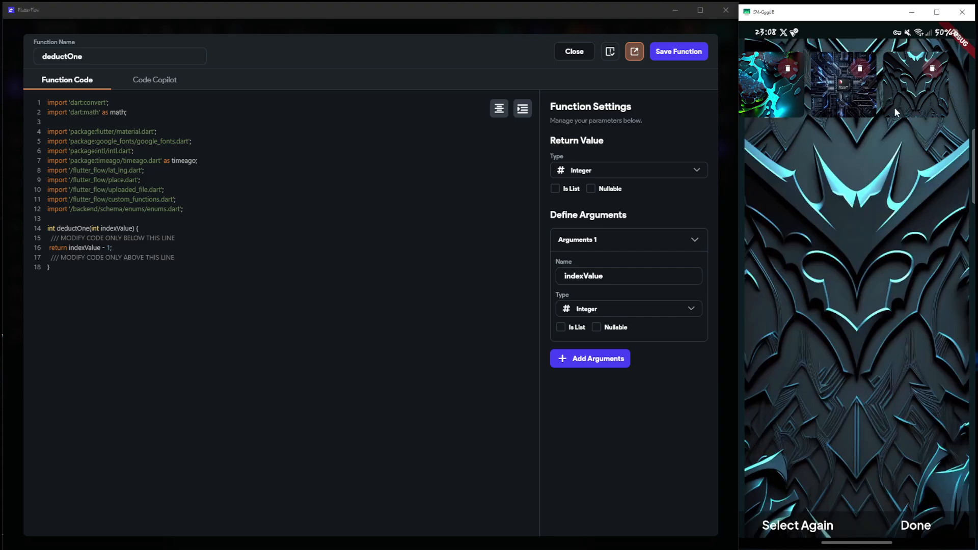
pyautogui.click(932, 70)
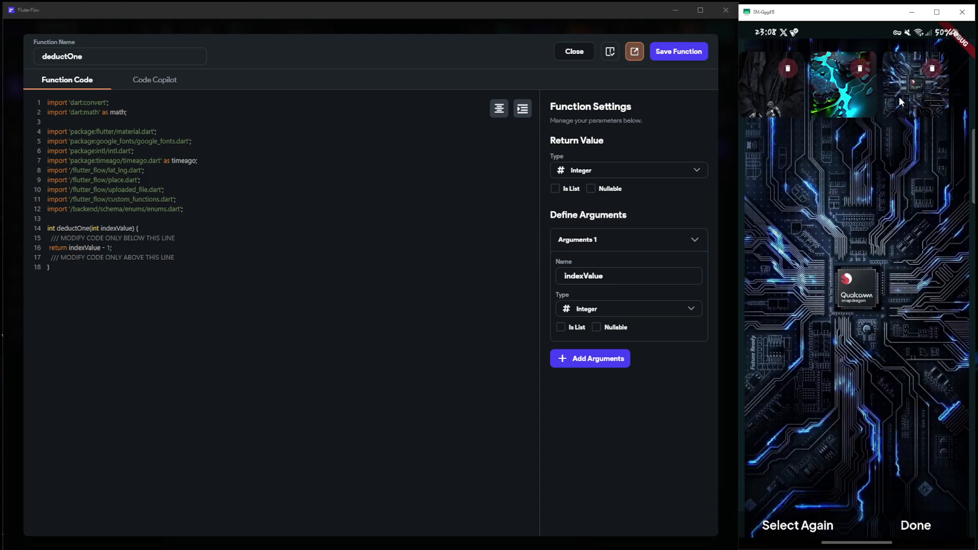
# Save the custom function and choose deductOne as the source of the itemToBeShown value
pyautogui.click(678, 51)
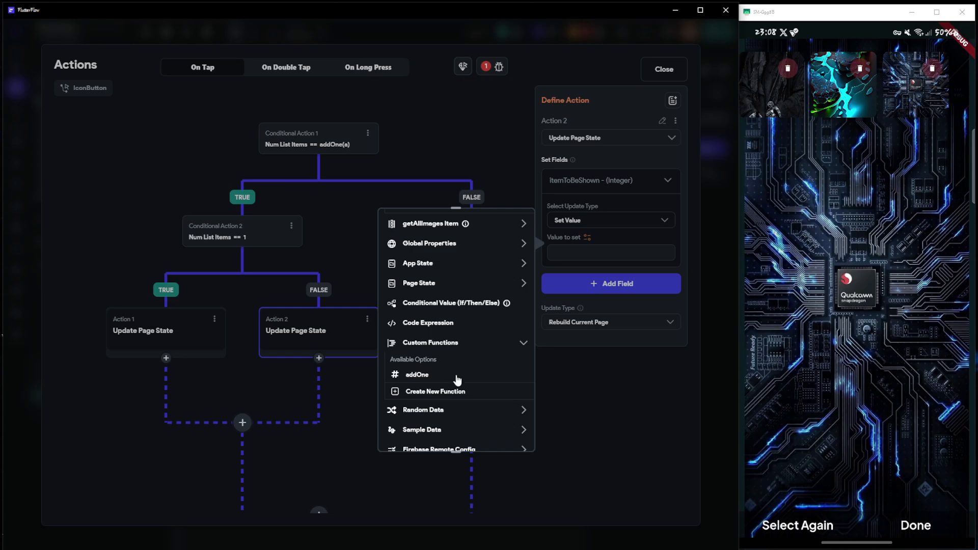
pyautogui.click(579, 239)
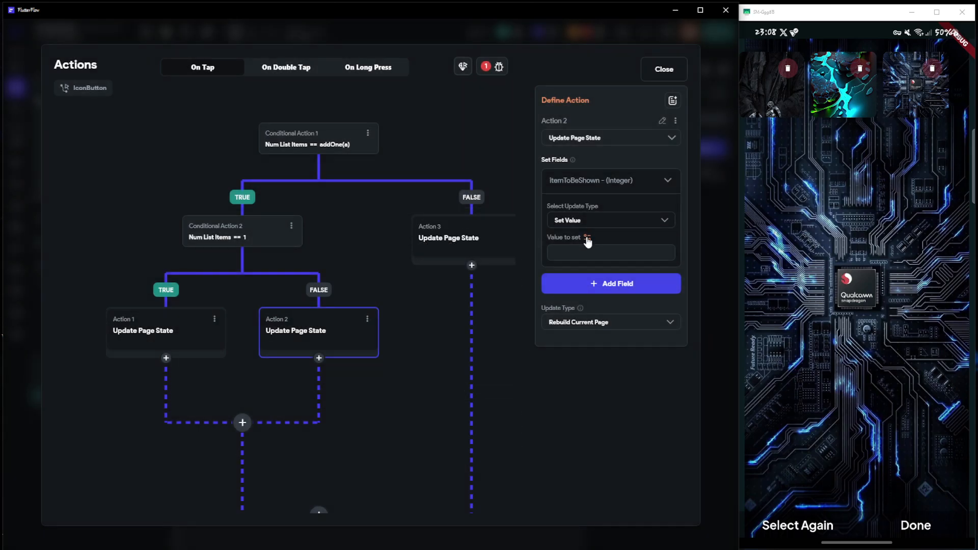
pyautogui.click(583, 238)
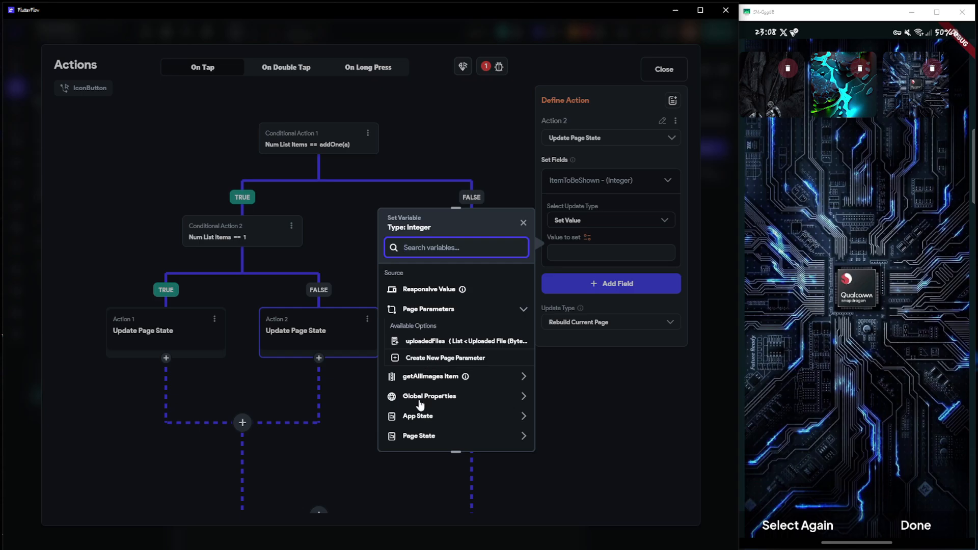
pyautogui.scroll(-3, 424, 410)
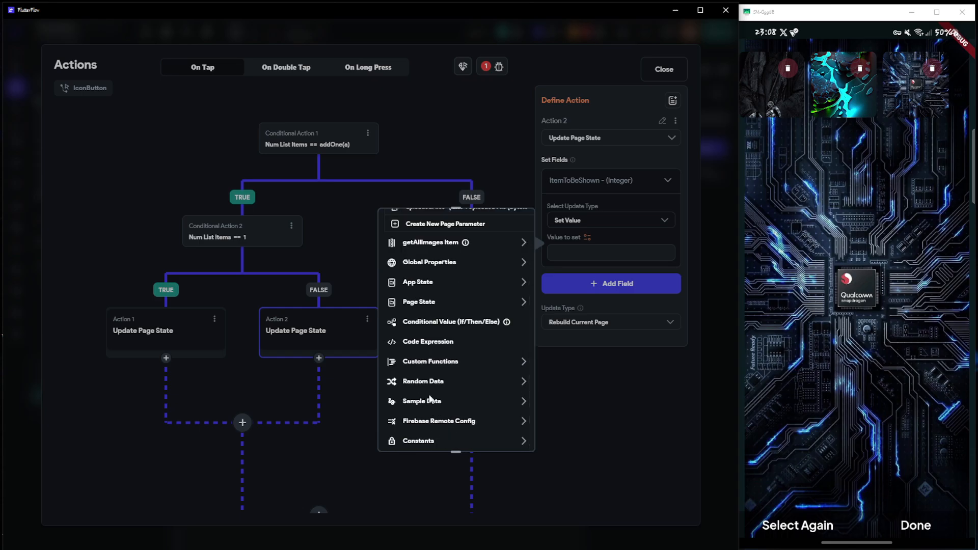
pyautogui.click(431, 360)
pyautogui.click(434, 408)
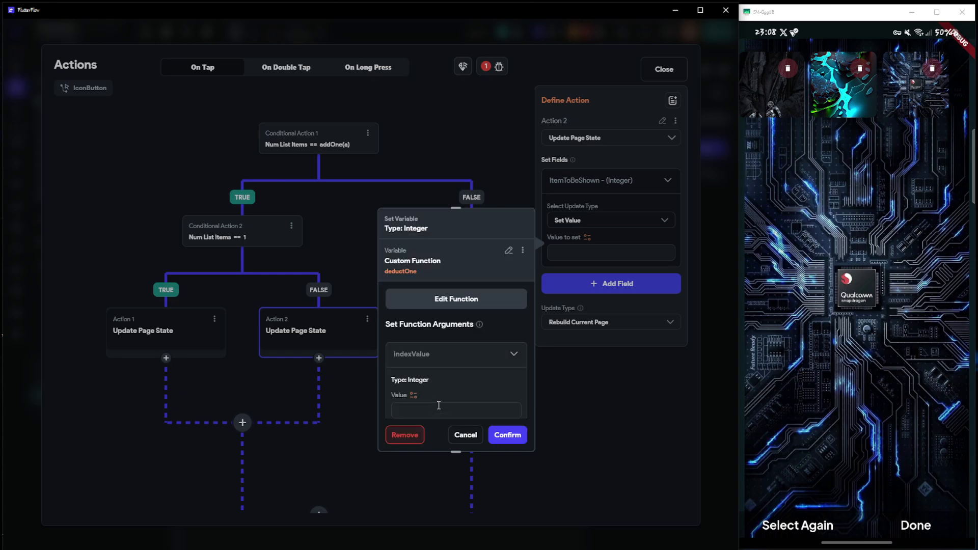
# Set deductOne's indexValue argument to the getAllImages Item's Index in List and confirm the value
pyautogui.scroll(-2, 441, 343)
pyautogui.click(437, 349)
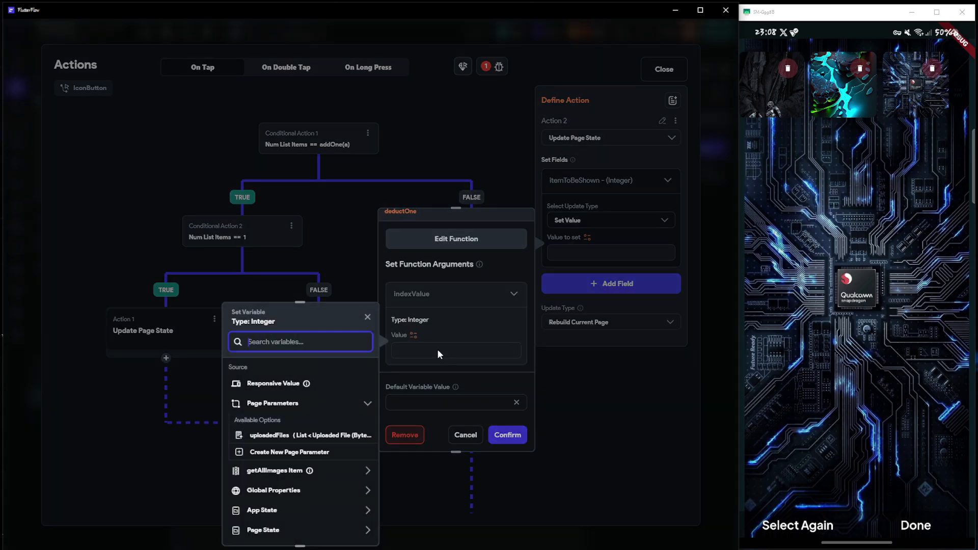
pyautogui.click(295, 469)
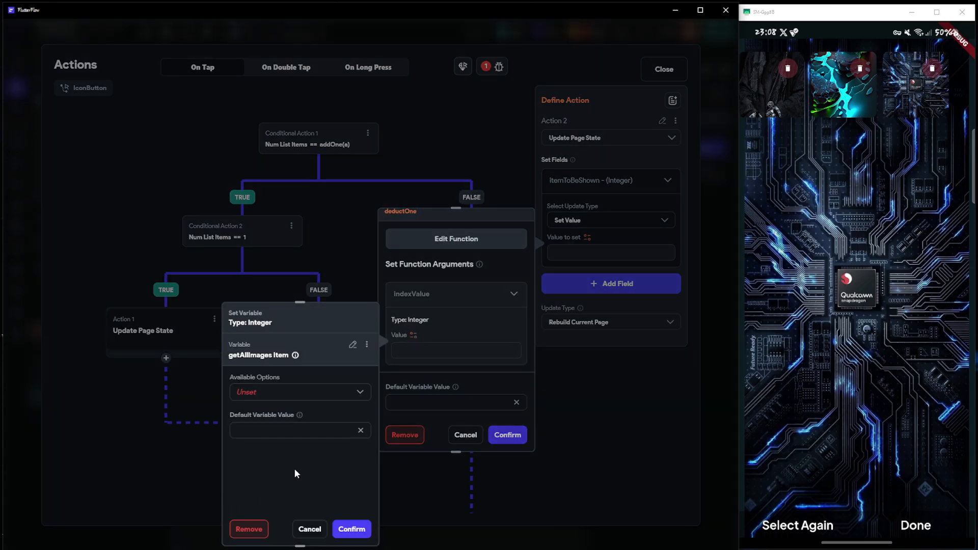
pyautogui.click(274, 396)
pyautogui.click(273, 399)
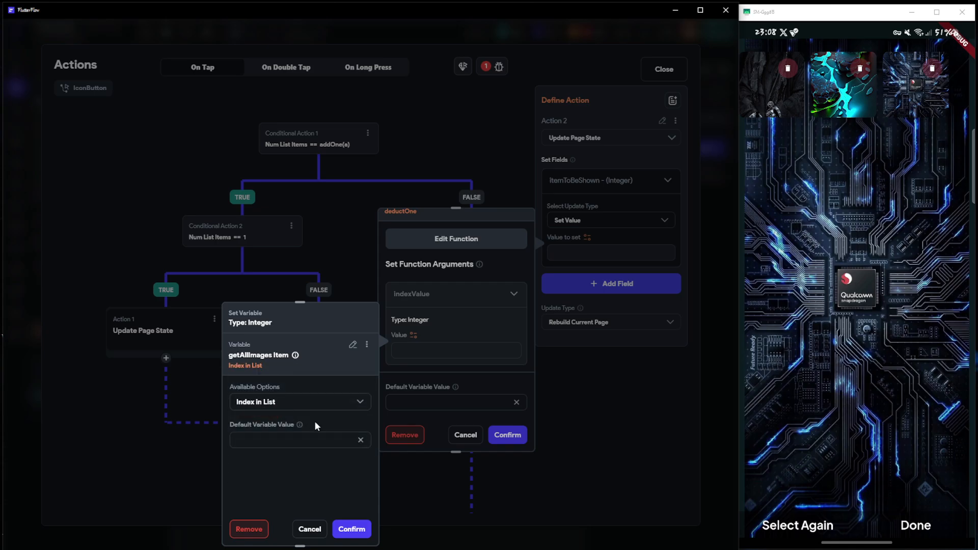
pyautogui.click(352, 529)
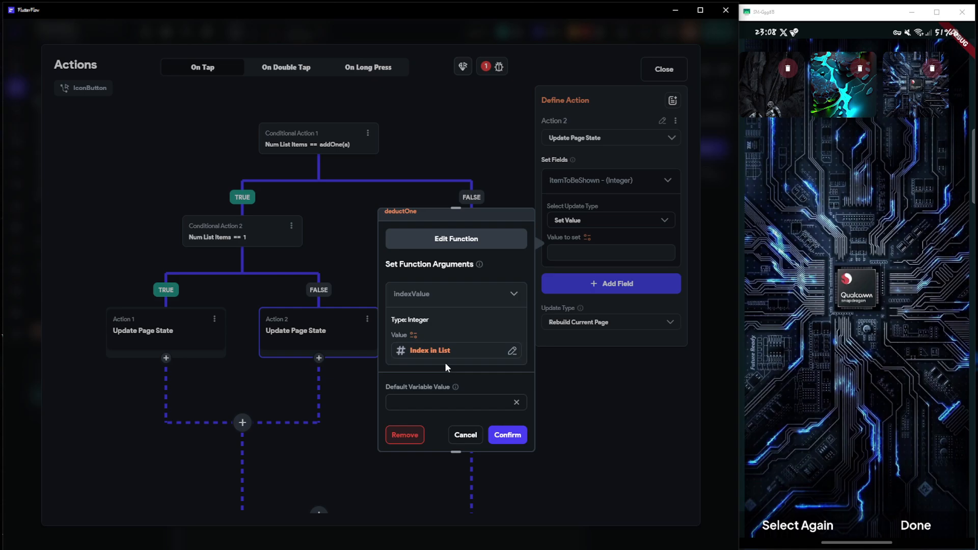
pyautogui.click(506, 435)
# Add the ffUploadedFiles field with Remove from List at Index, using the getAllImages Item's Index in List, and close the action editor
pyautogui.click(603, 283)
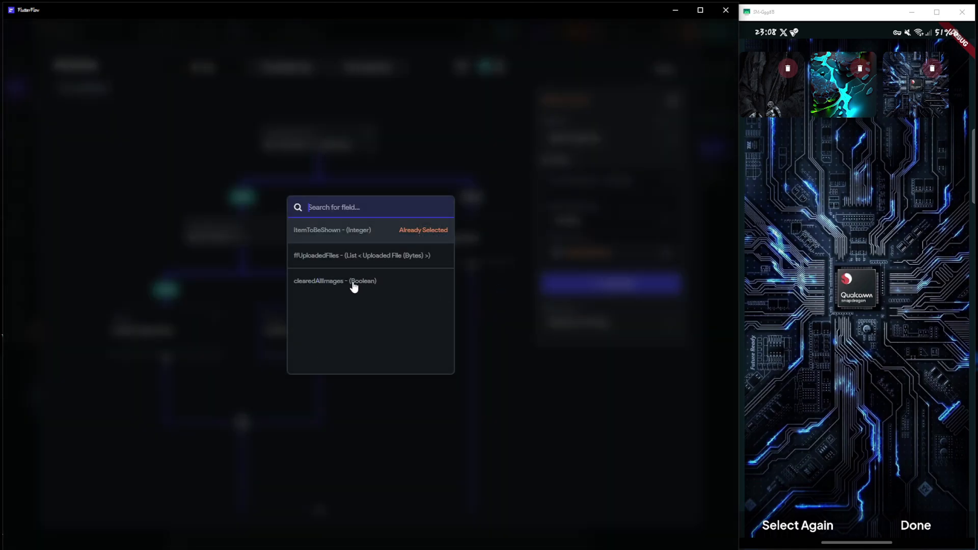
pyautogui.click(323, 255)
pyautogui.click(592, 332)
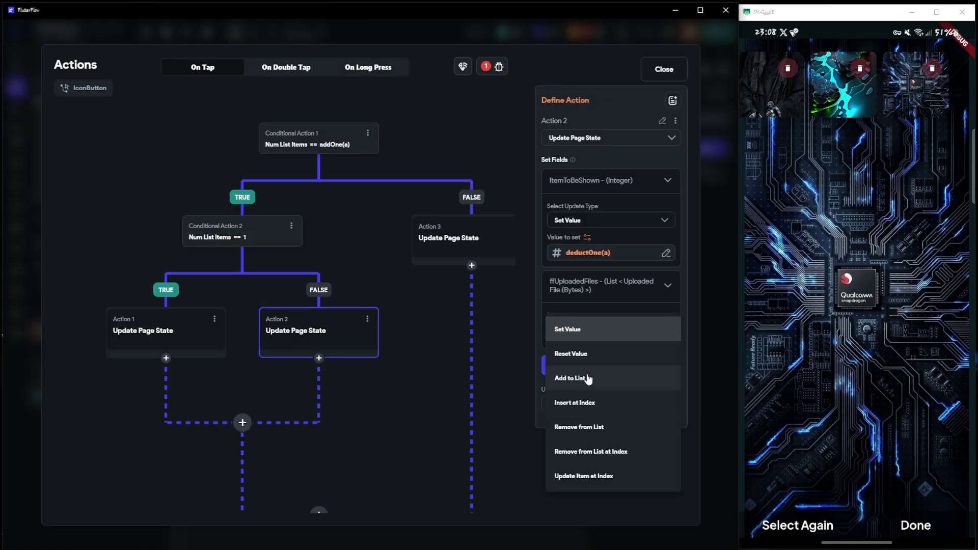
pyautogui.click(581, 452)
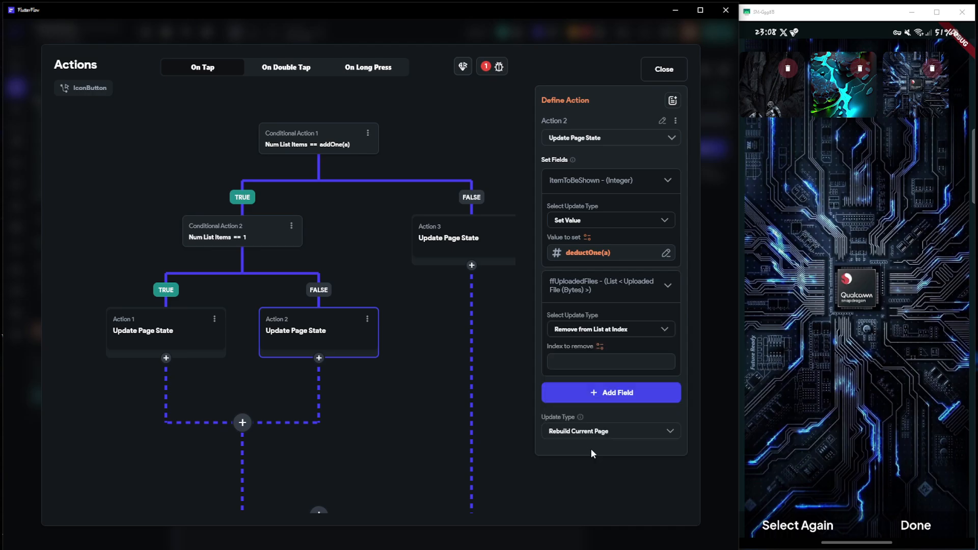
pyautogui.click(600, 347)
pyautogui.click(419, 467)
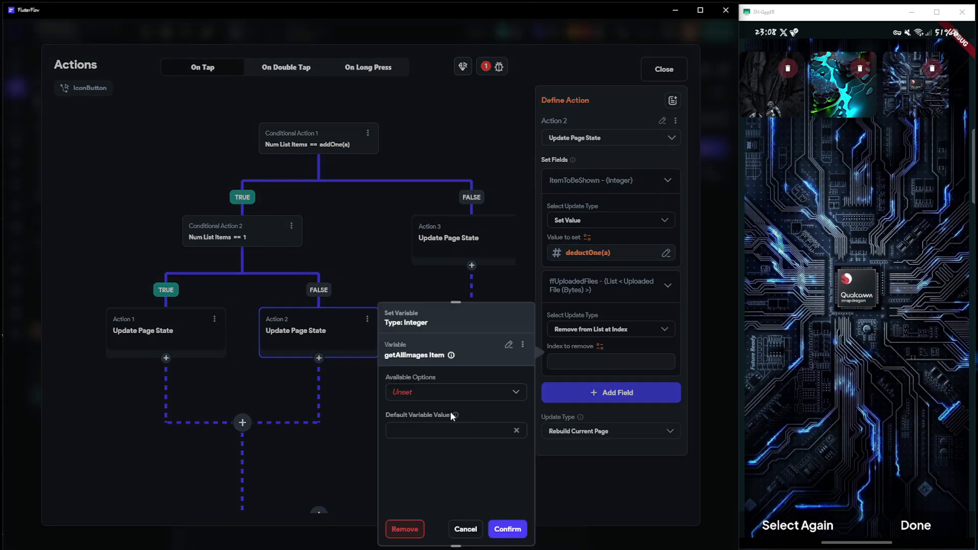
pyautogui.click(427, 397)
pyautogui.click(426, 396)
pyautogui.click(507, 527)
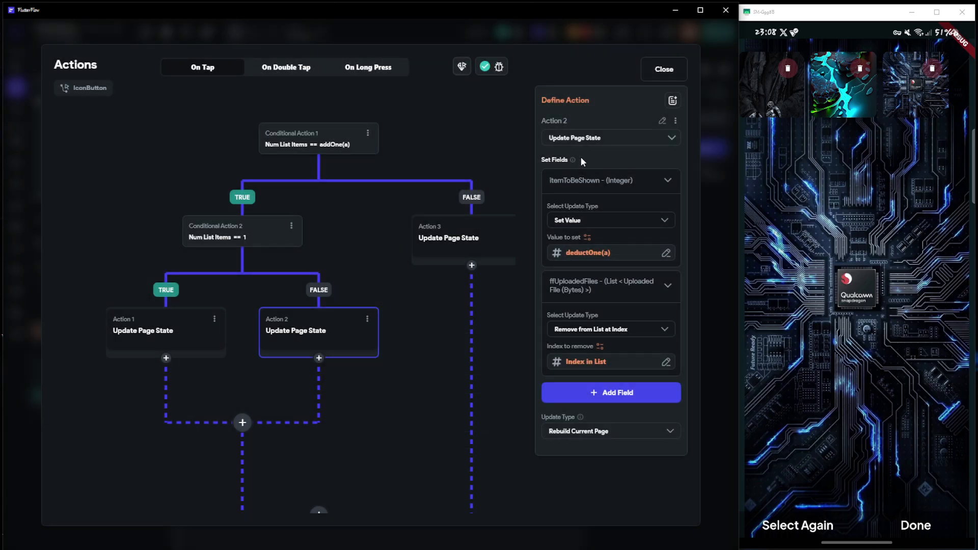
pyautogui.click(664, 71)
# Open the reported Custom Function issue and check the deductOne code for errors
pyautogui.click(565, 33)
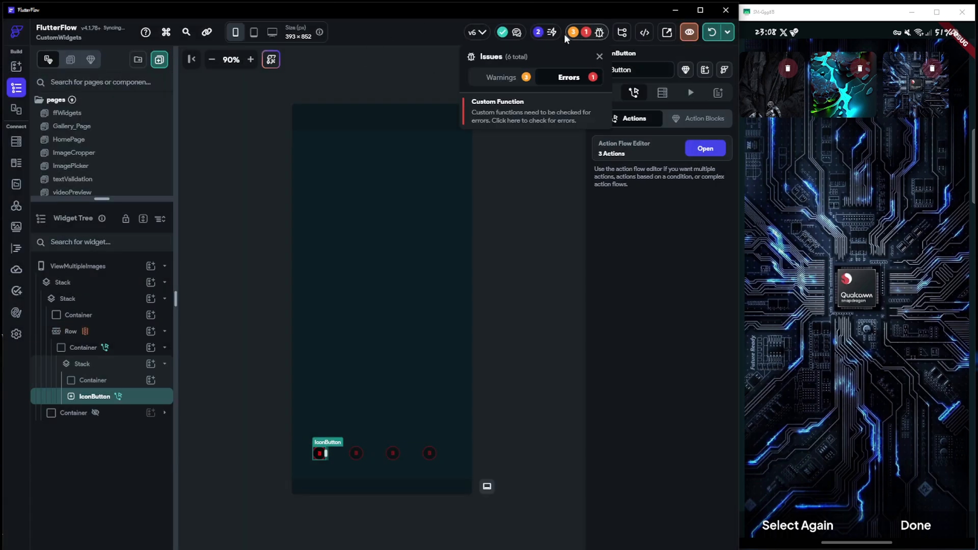
pyautogui.click(483, 112)
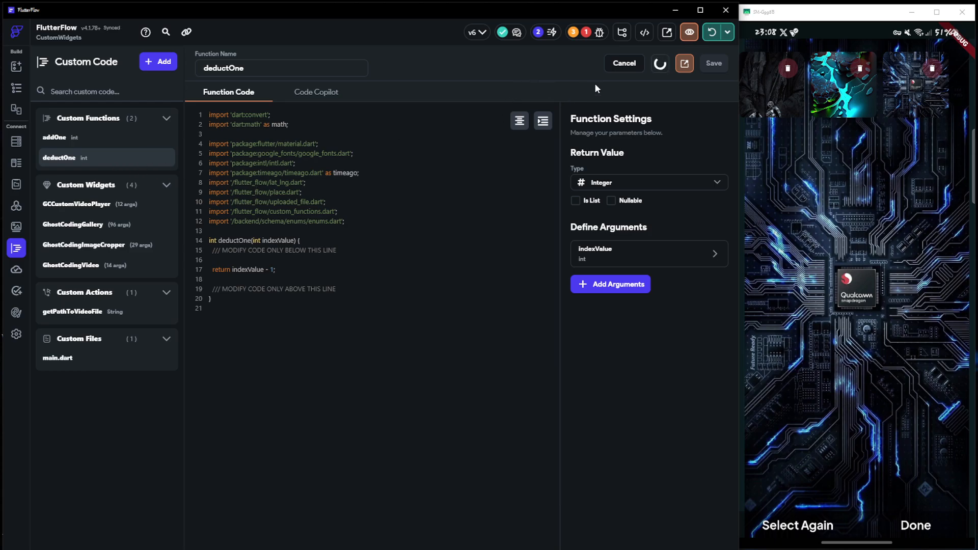
pyautogui.click(659, 63)
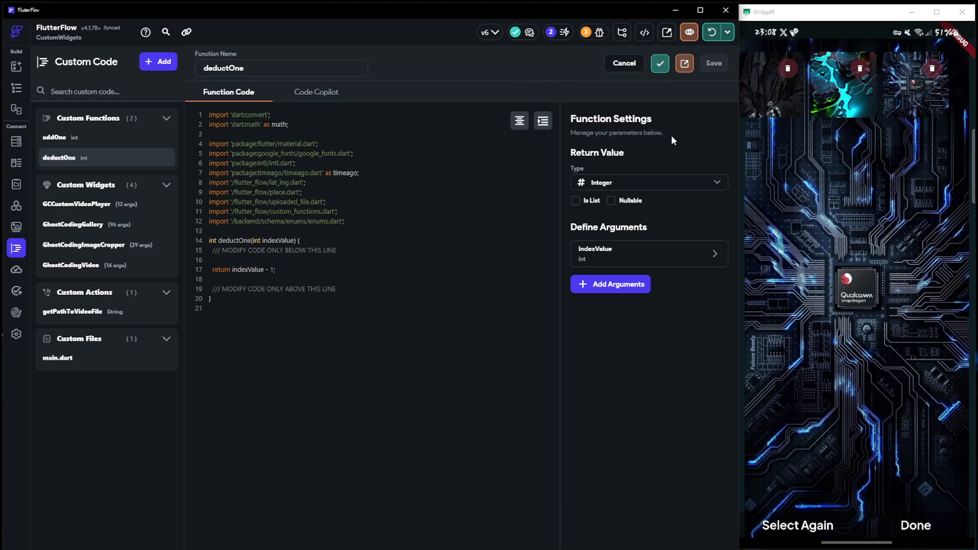
# Reload the running app and preview the images of the second and third thumbnails
pyautogui.click(714, 32)
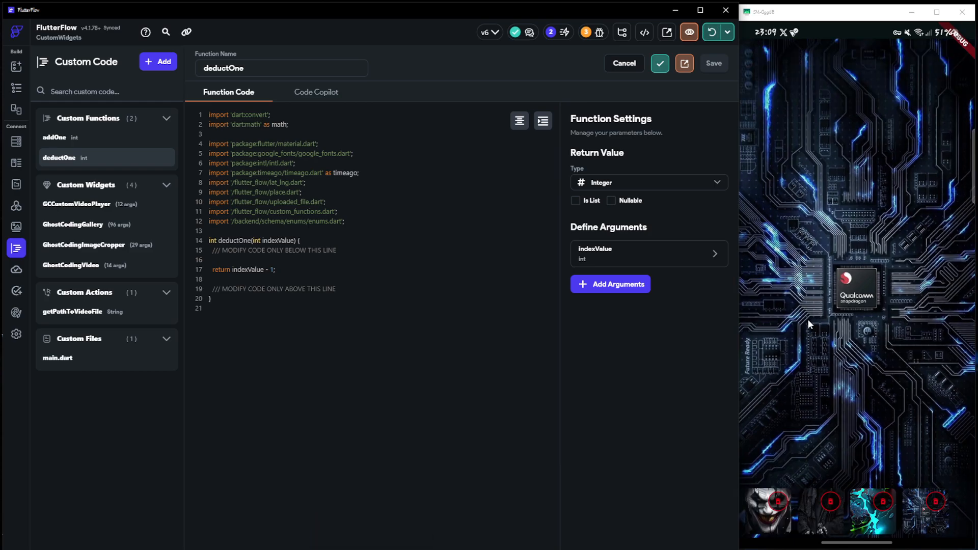
pyautogui.click(815, 521)
pyautogui.click(875, 522)
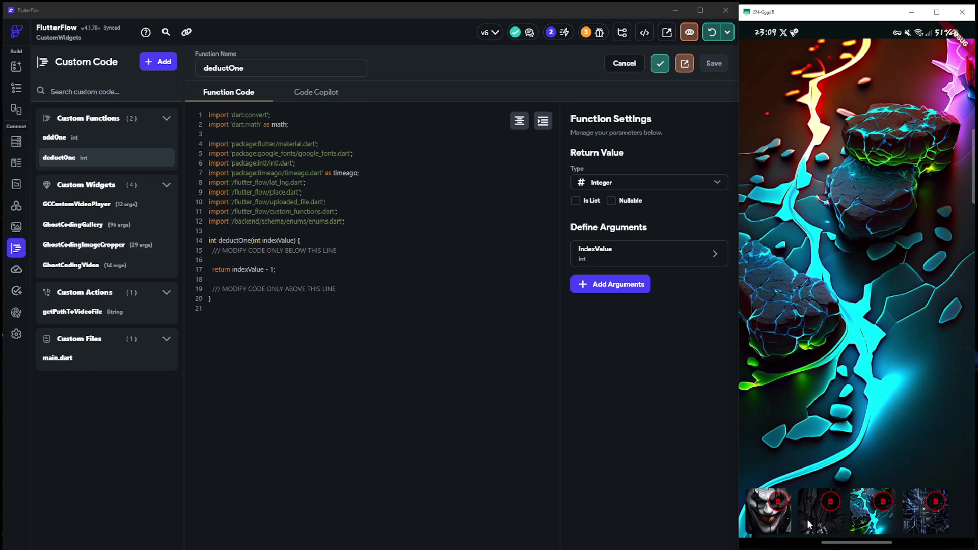
# Make the thumbnail Row on the ViewMultipleImages page scrollable
pyautogui.click(16, 87)
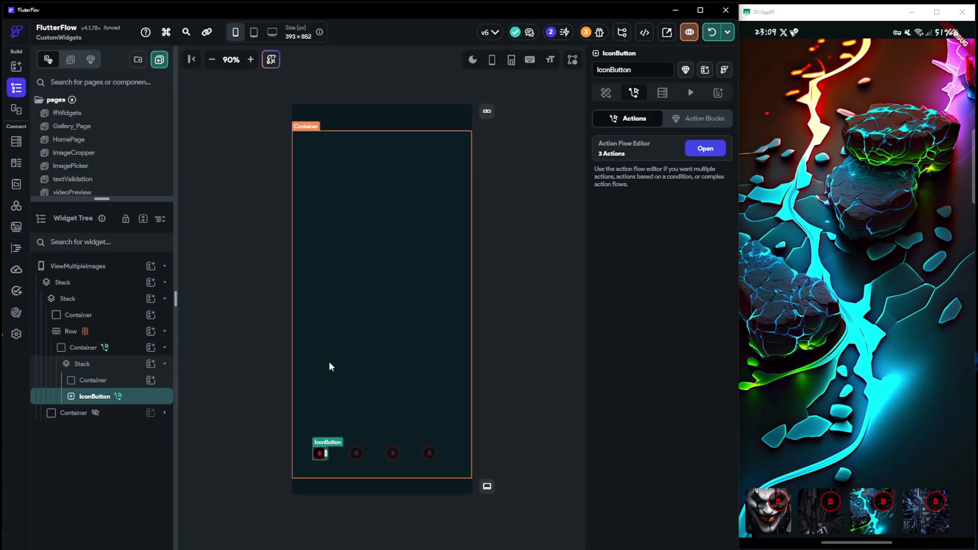
pyautogui.click(334, 463)
pyautogui.click(604, 92)
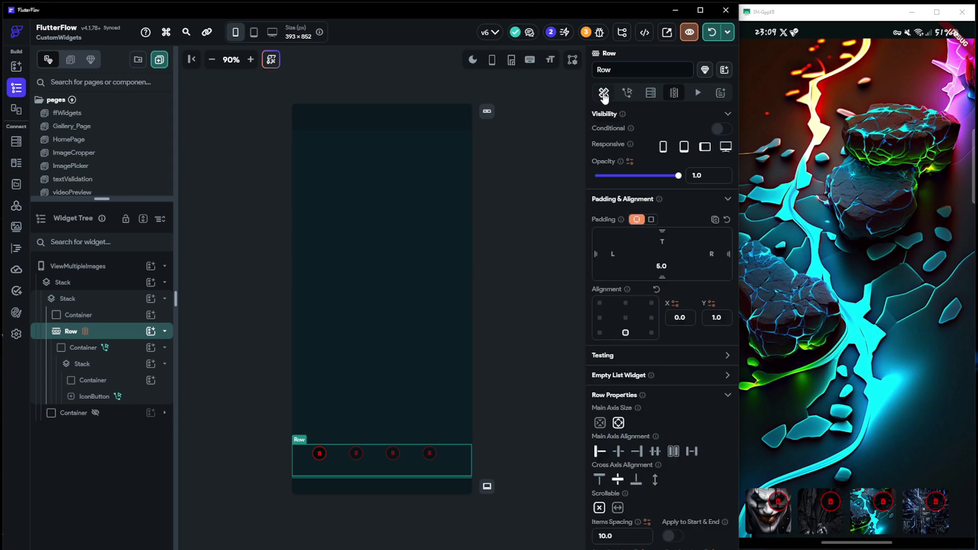
pyautogui.click(619, 507)
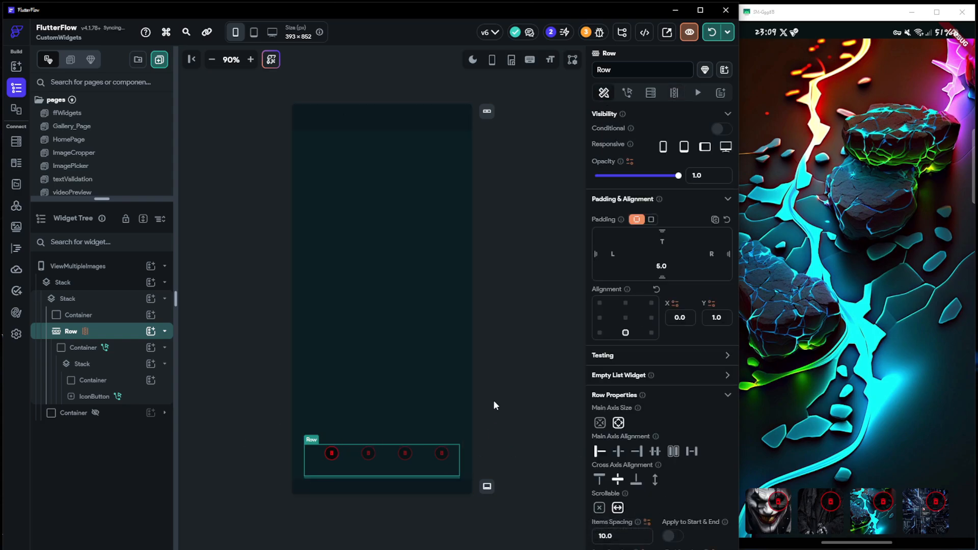
# Reload the running app and test deletion by previewing and deleting thumbnails one by one until none remain
pyautogui.click(712, 37)
pyautogui.click(859, 523)
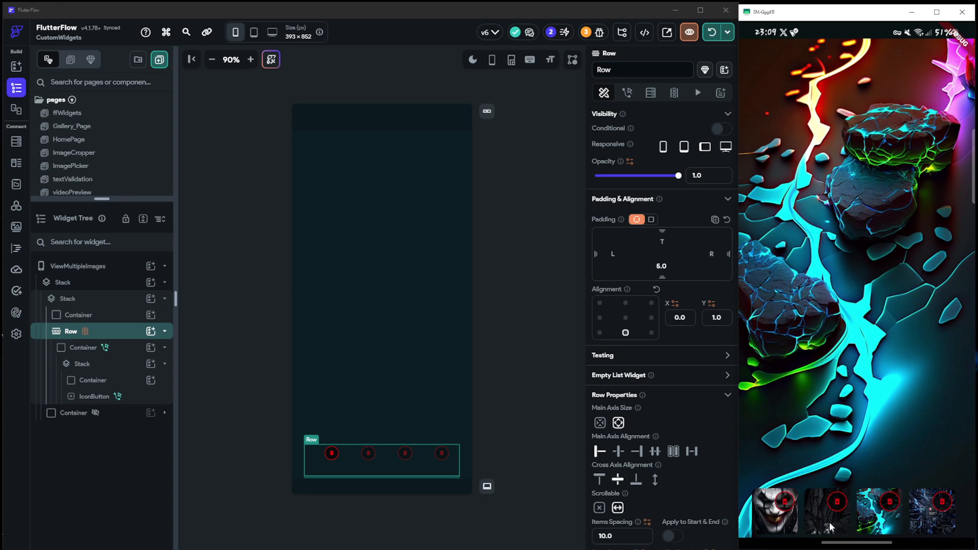
pyautogui.click(836, 506)
pyautogui.click(836, 504)
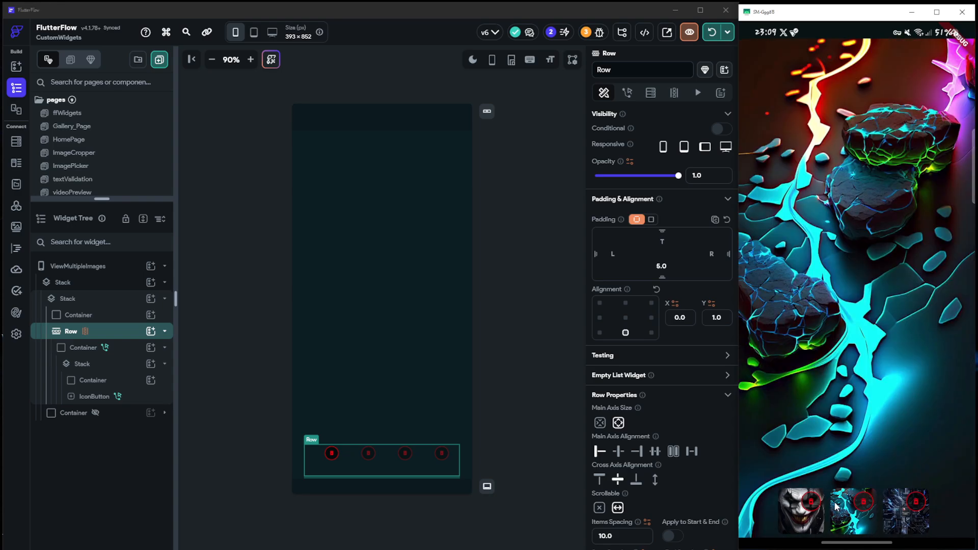
pyautogui.click(902, 515)
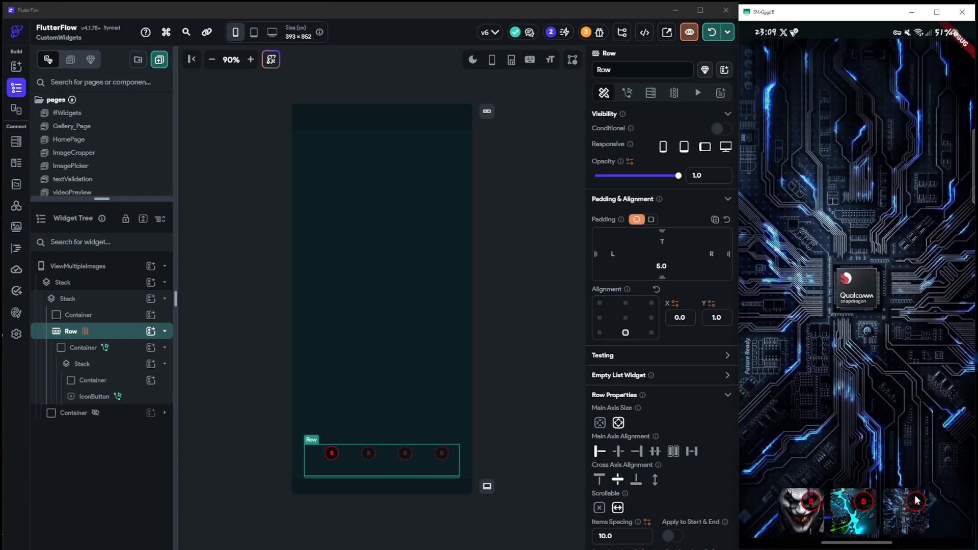
pyautogui.click(915, 501)
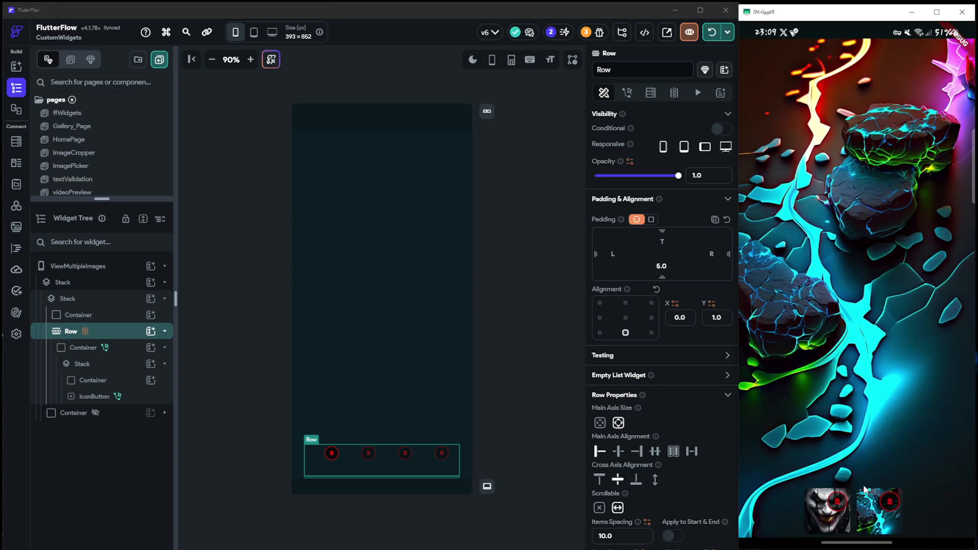
pyautogui.click(827, 520)
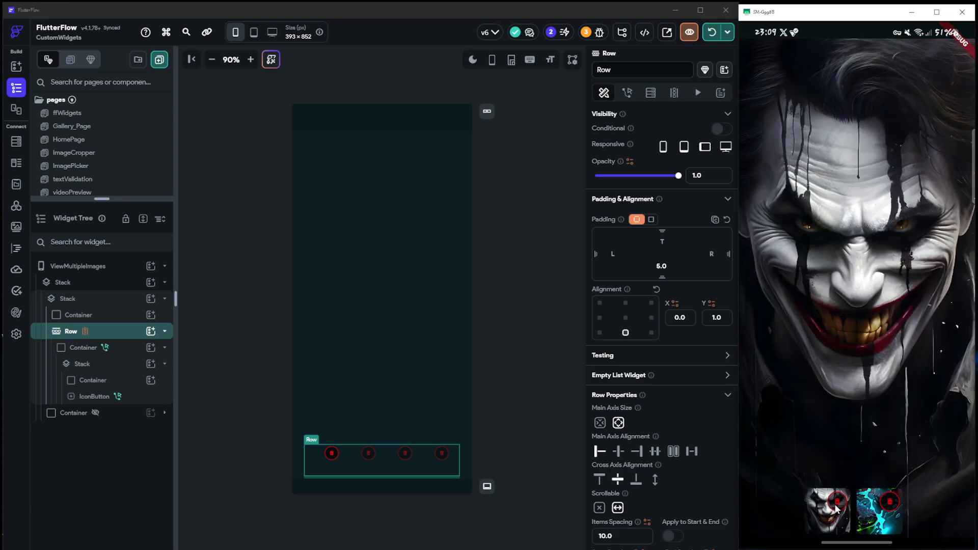
pyautogui.click(837, 503)
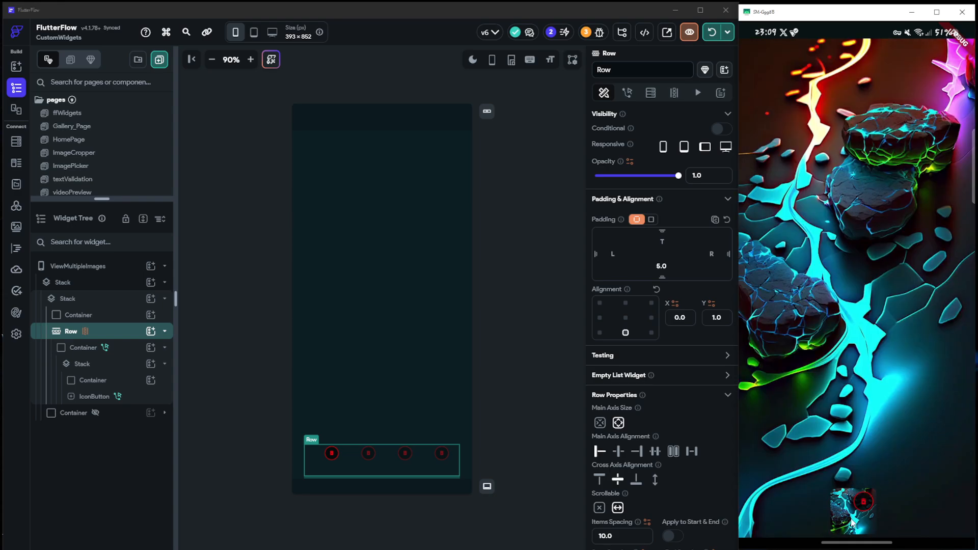
pyautogui.click(862, 503)
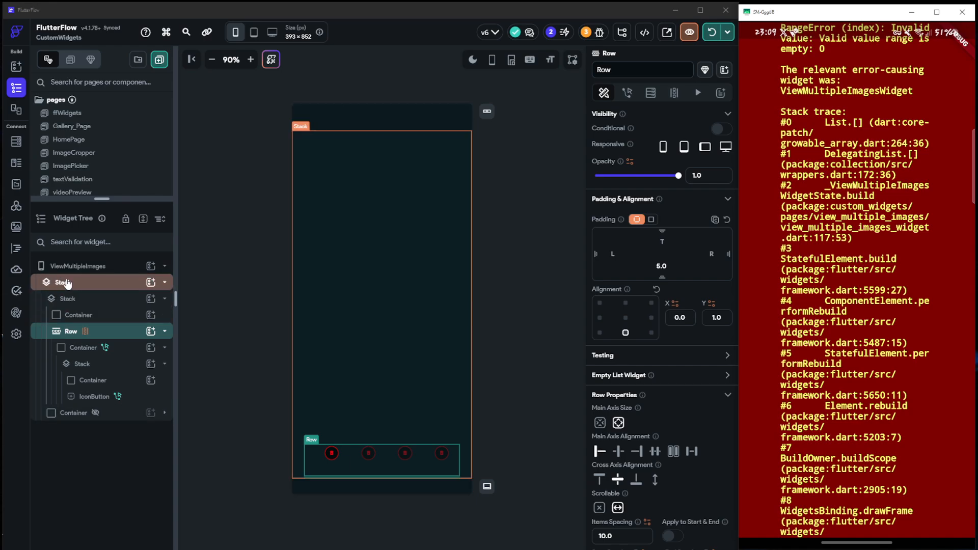
# Enable conditional visibility on the full-size preview Container, based on the ffUploadedFiles page state with the option Is Set and Not Empty
pyautogui.click(73, 314)
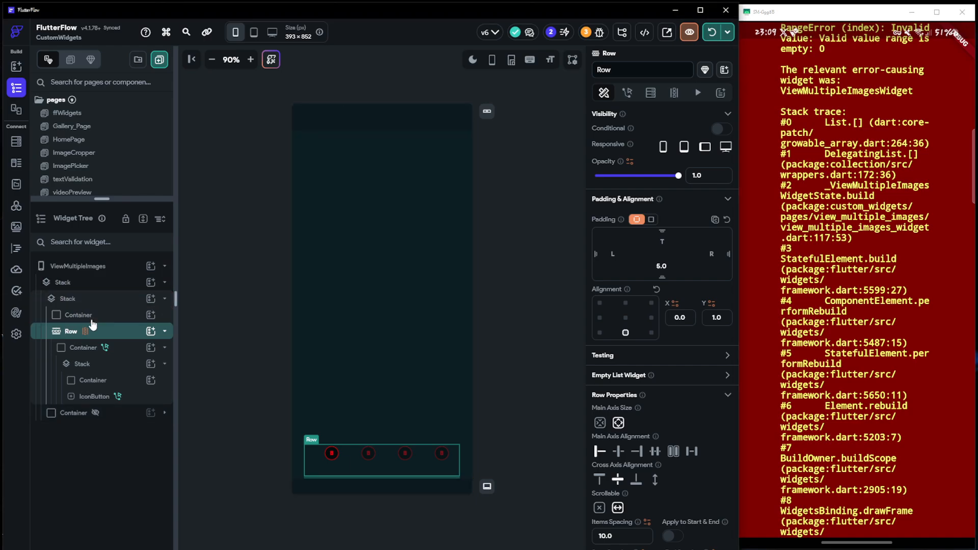
pyautogui.scroll(-3, 666, 444)
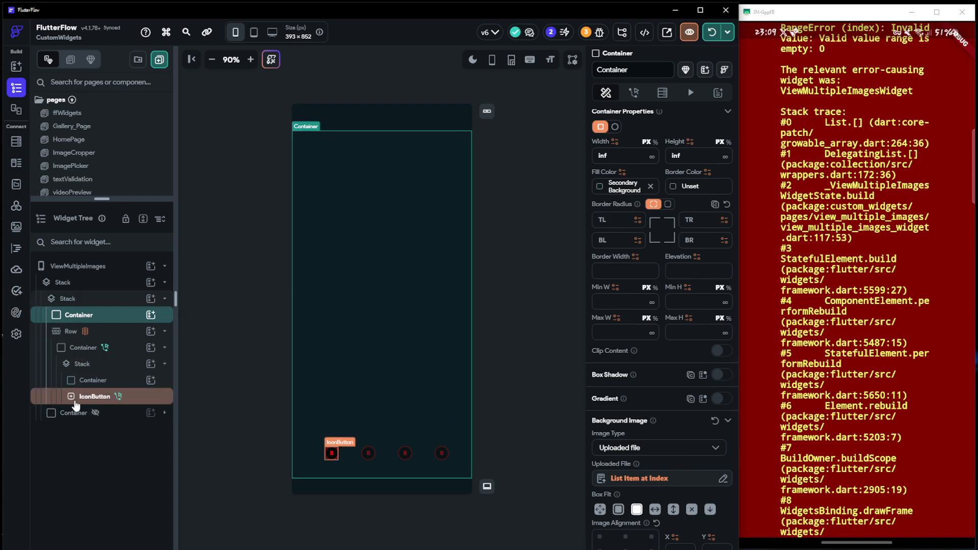
pyautogui.scroll(6, 641, 158)
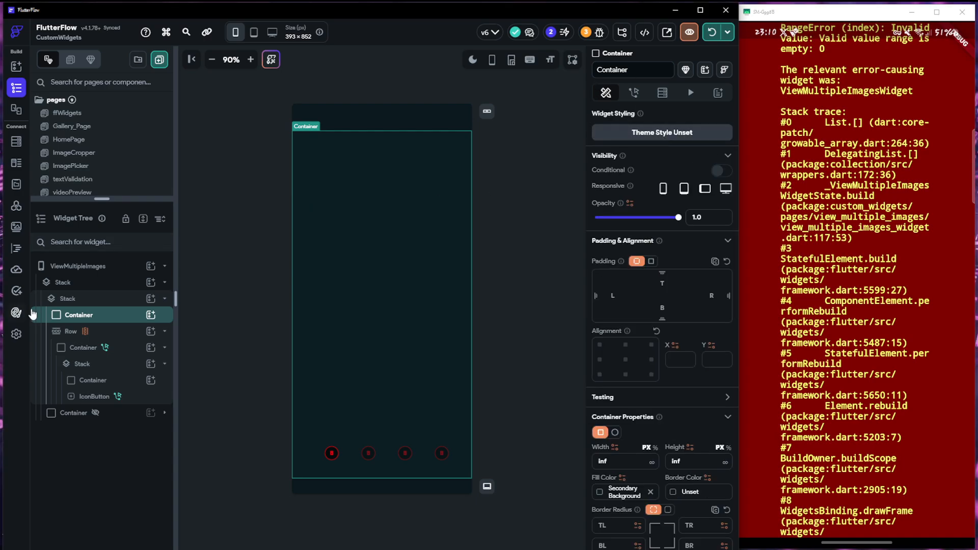
pyautogui.click(715, 170)
pyautogui.click(633, 191)
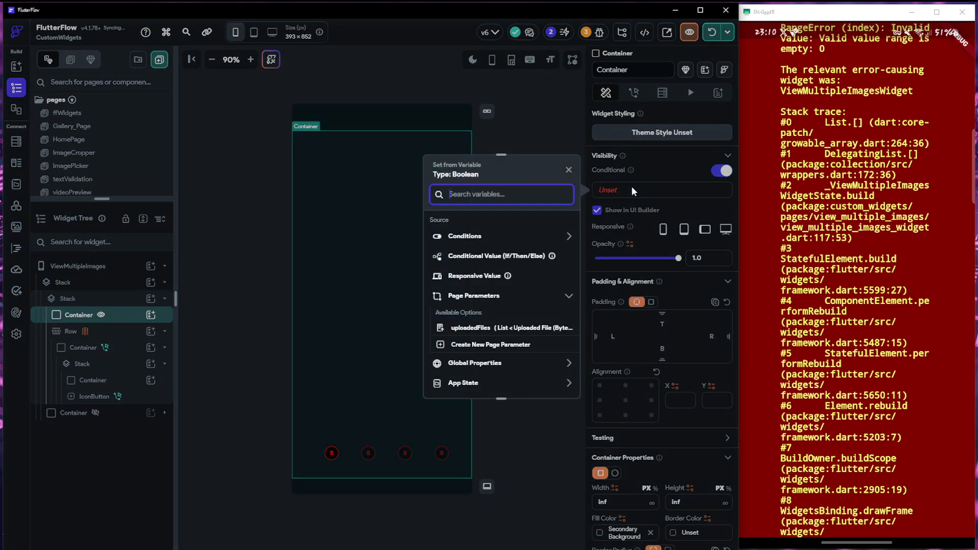
pyautogui.click(465, 237)
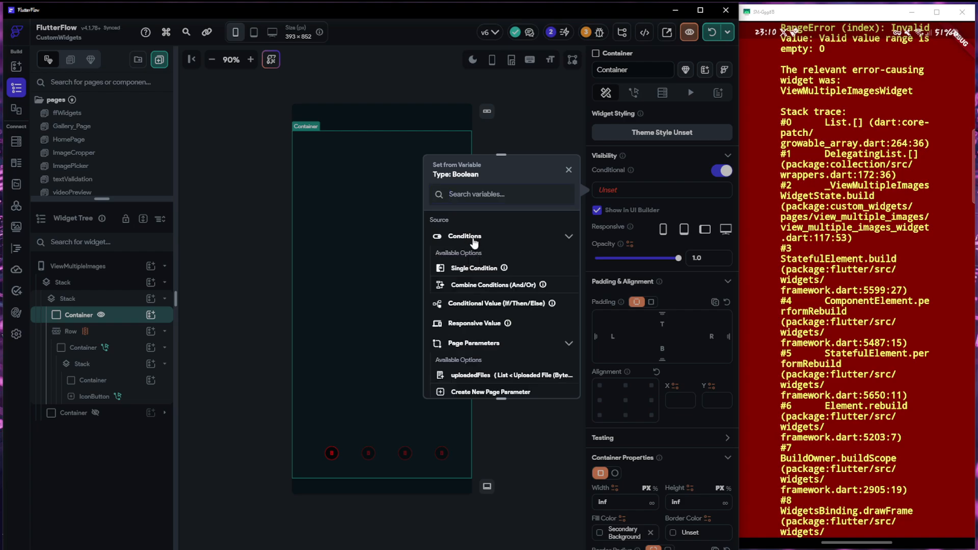
pyautogui.click(474, 239)
pyautogui.scroll(-2, 474, 352)
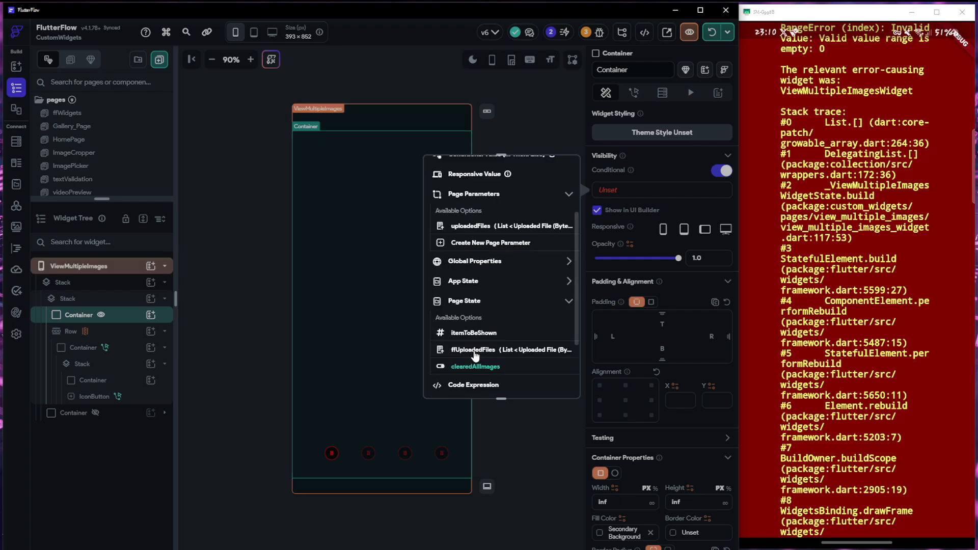
pyautogui.click(473, 350)
pyautogui.click(478, 276)
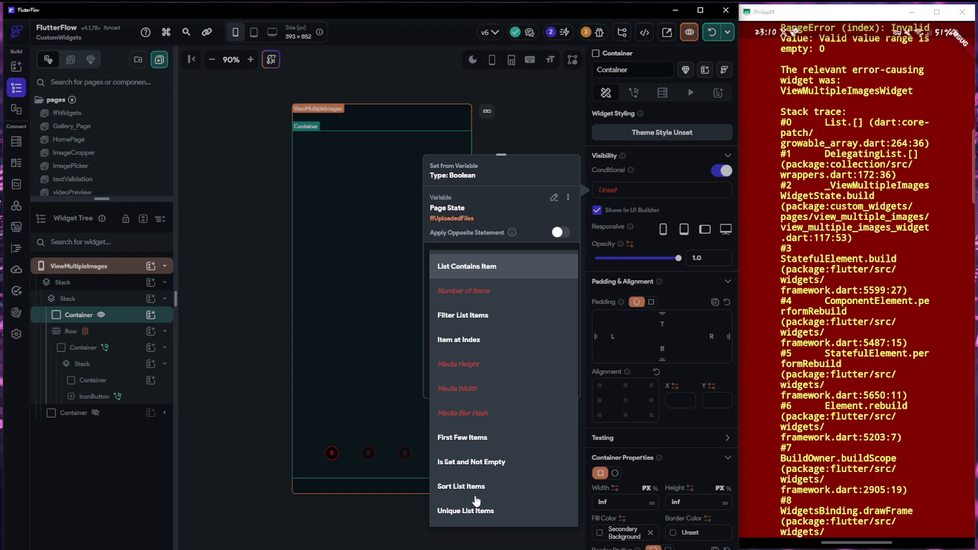
pyautogui.click(470, 462)
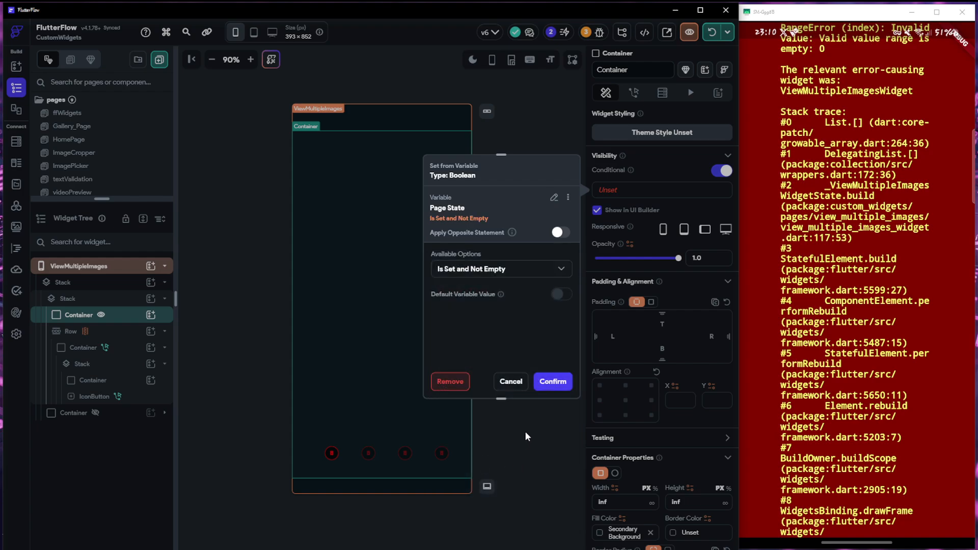
pyautogui.click(553, 382)
# Reload the running app and test choosing new images from the Pictures album
pyautogui.click(712, 33)
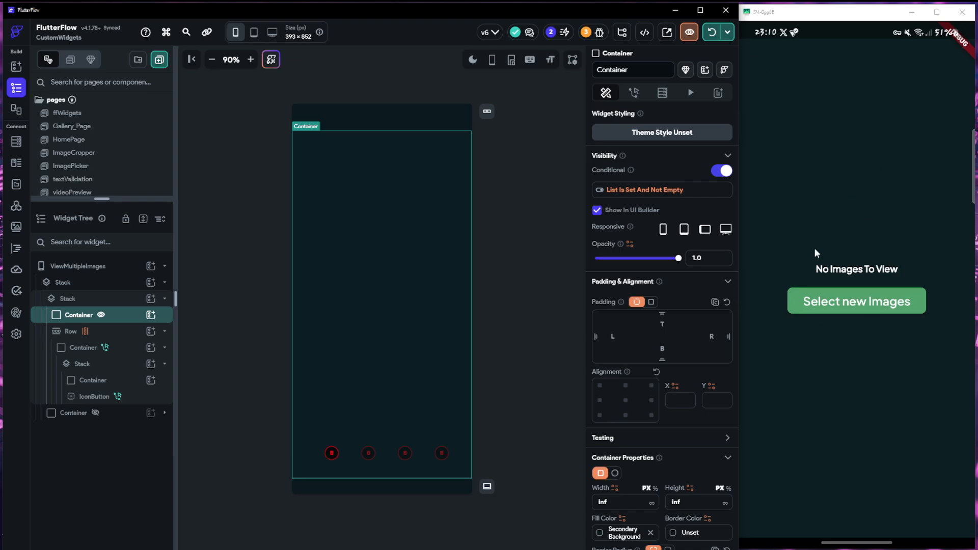
pyautogui.click(868, 312)
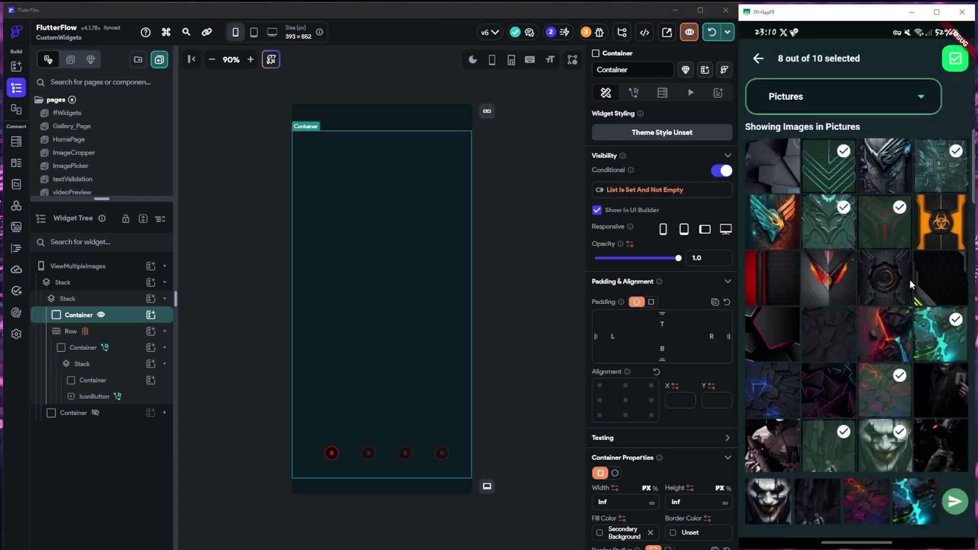
pyautogui.click(897, 387)
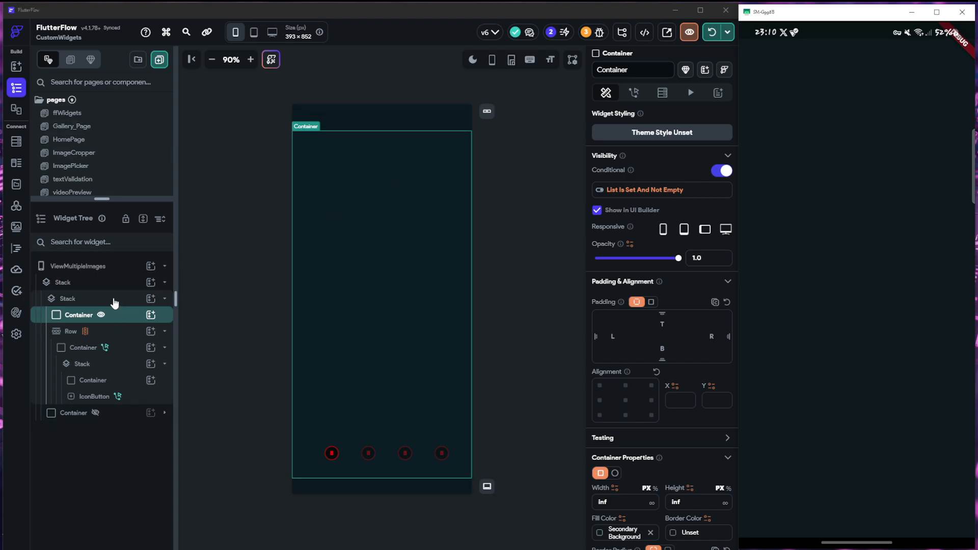
# Add an On Page Load action of type Update Page State to the ViewMultipleImages page
pyautogui.click(70, 265)
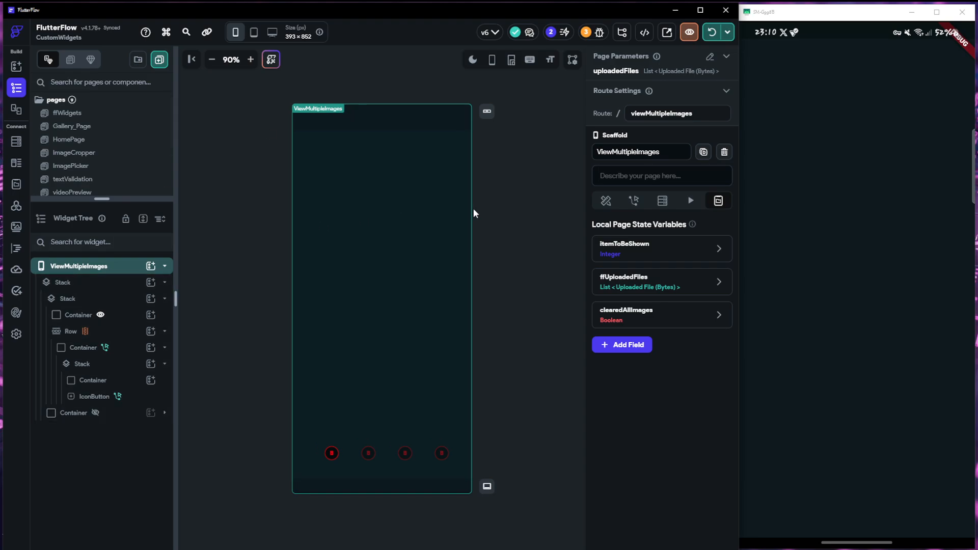
pyautogui.click(634, 201)
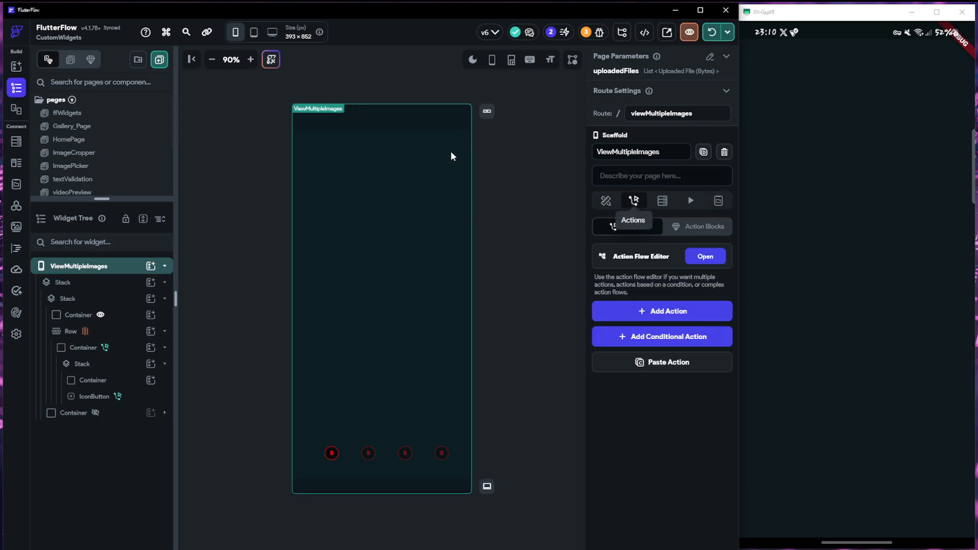
pyautogui.click(666, 312)
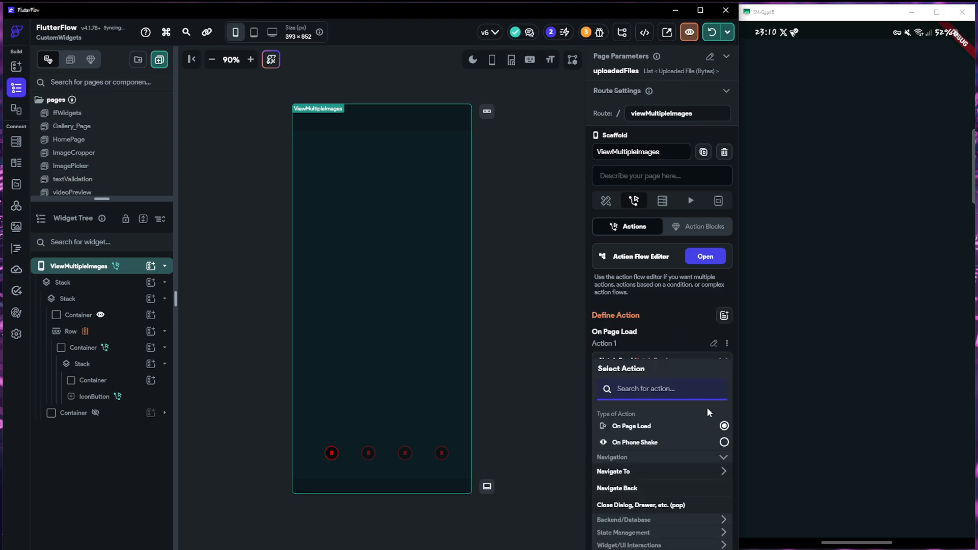
pyautogui.write('update pa')
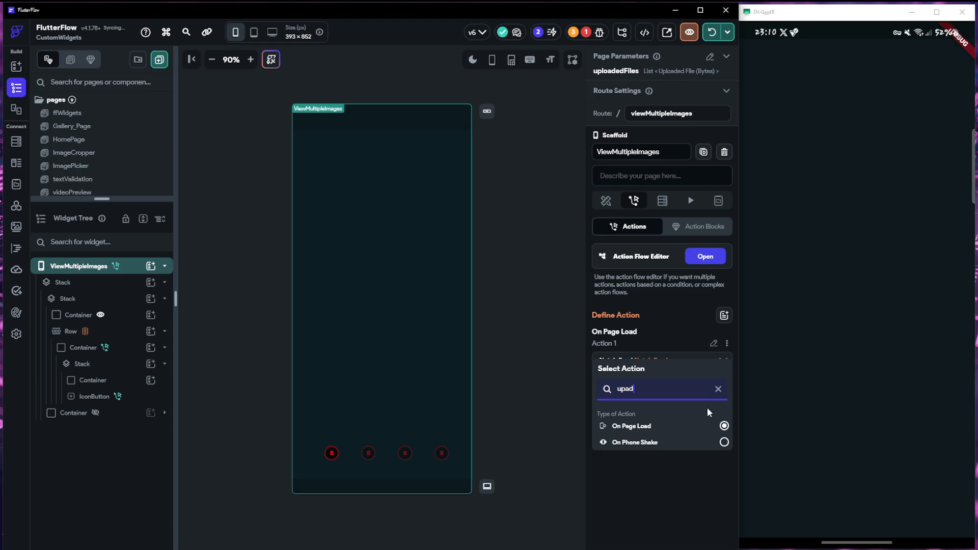
pyautogui.write('ge')
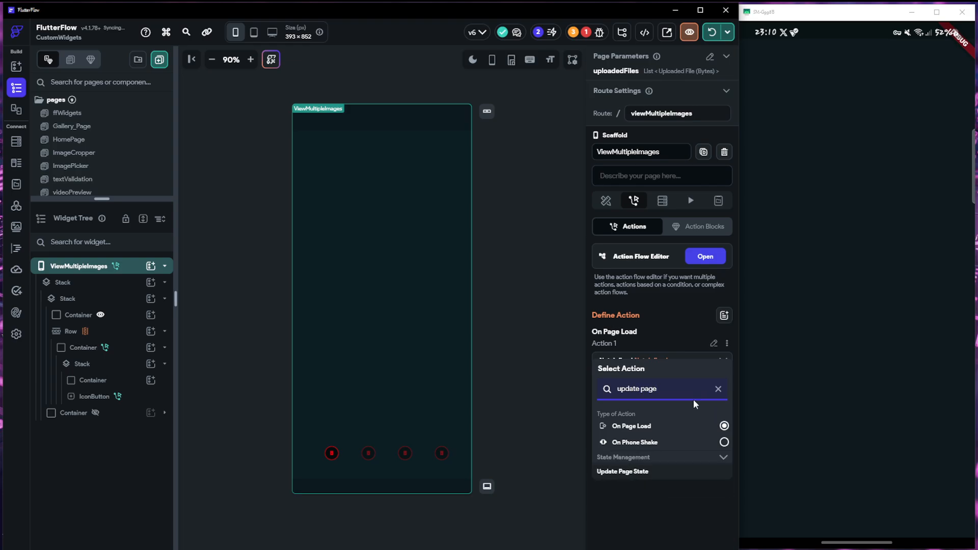
pyautogui.click(618, 474)
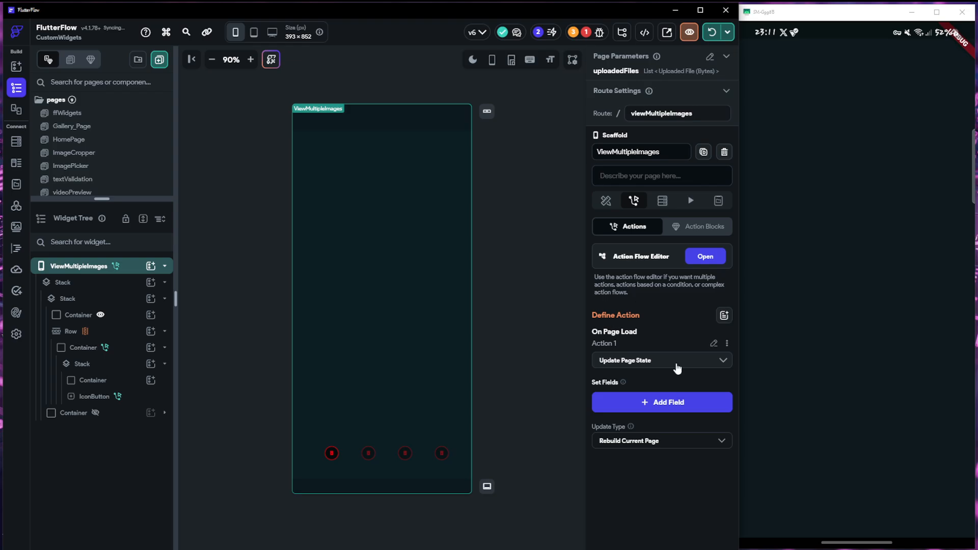
# Add the itemToBeShown, ffUploadedFiles and clearedAllImages fields to the page-load Update Page State action
pyautogui.click(665, 403)
pyautogui.click(326, 230)
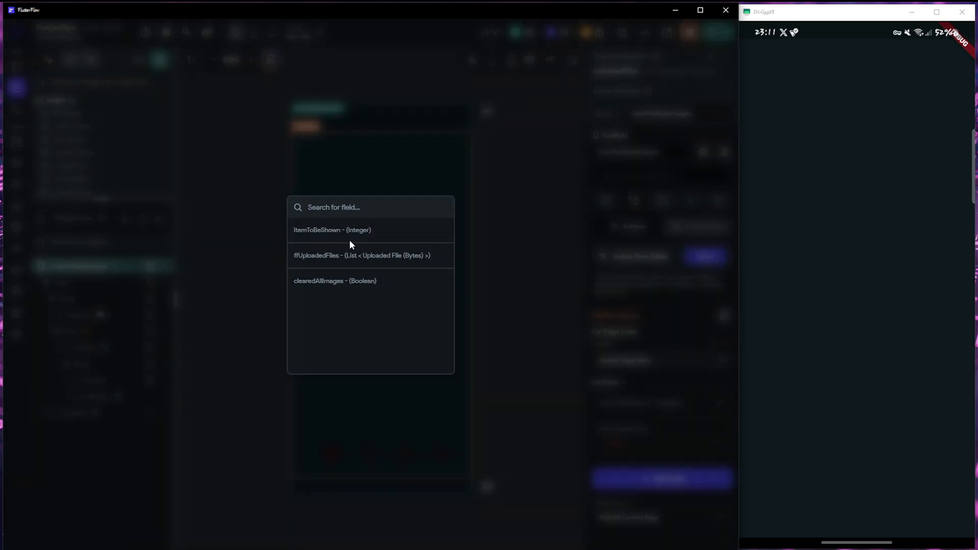
pyautogui.click(621, 475)
pyautogui.click(320, 252)
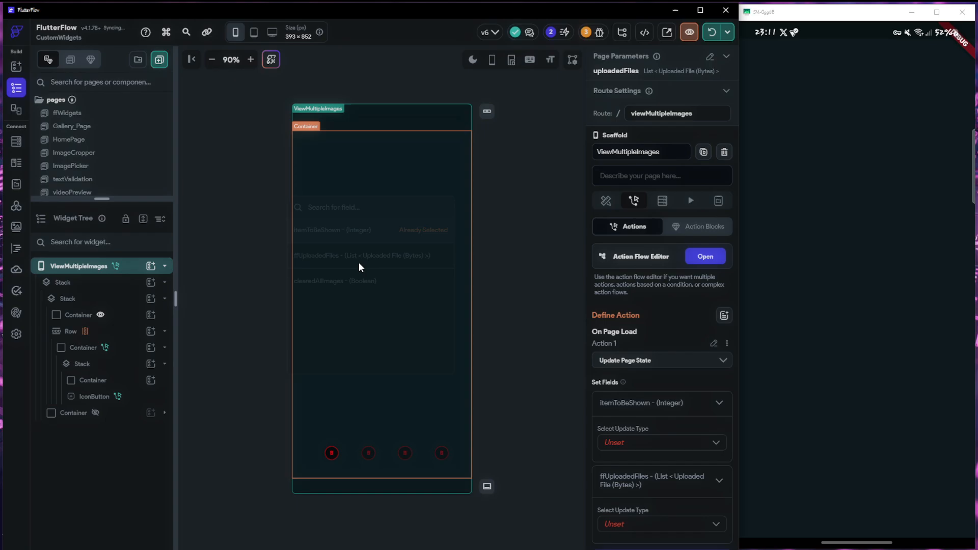
pyautogui.scroll(-2, 659, 462)
pyautogui.click(657, 448)
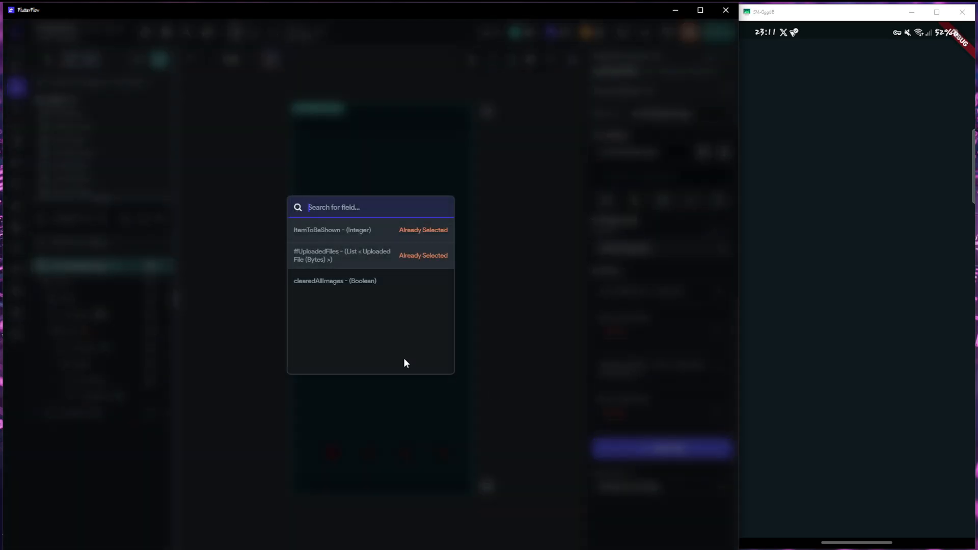
pyautogui.click(353, 281)
# In the page-load action, set itemToBeShown to 0 and ffUploadedFiles to the uploadedFiles page parameter
pyautogui.click(619, 330)
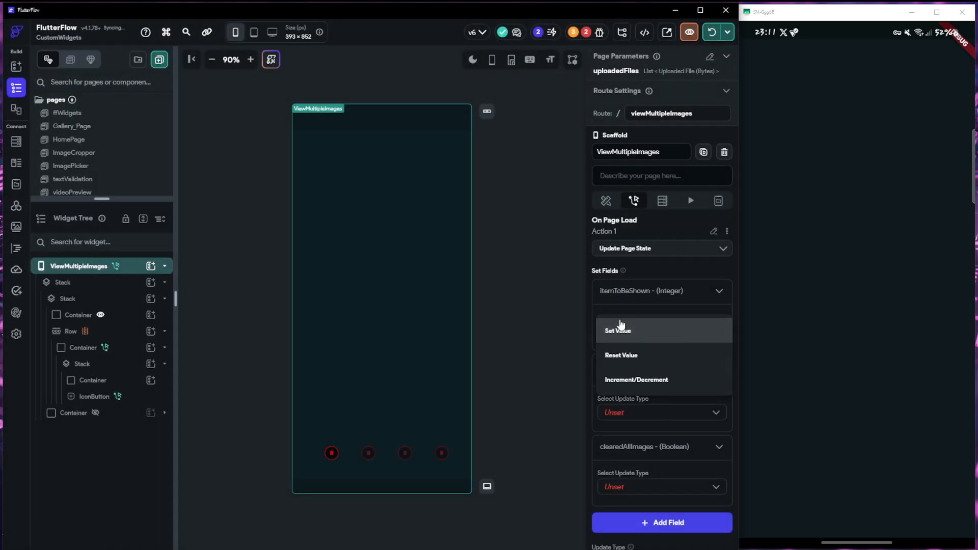
pyautogui.click(629, 336)
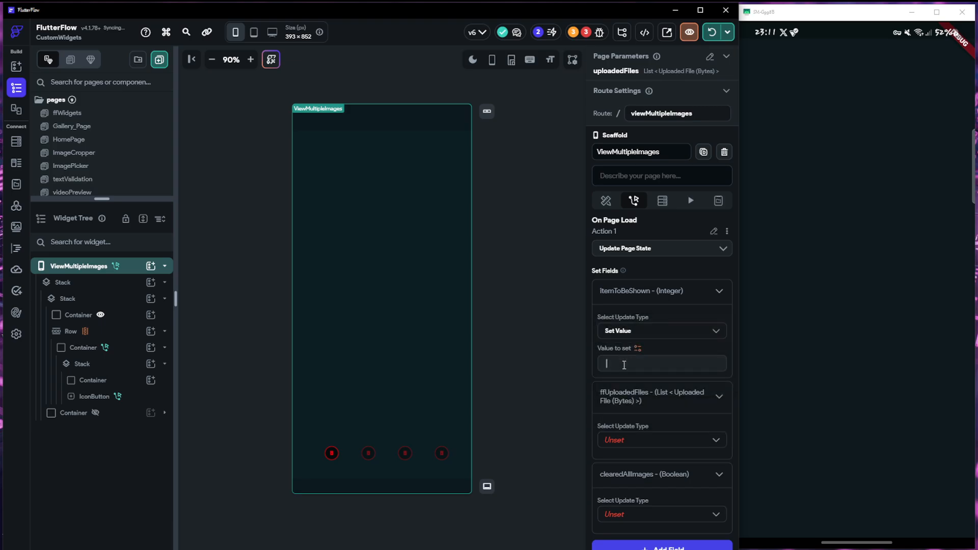
pyautogui.click(647, 441)
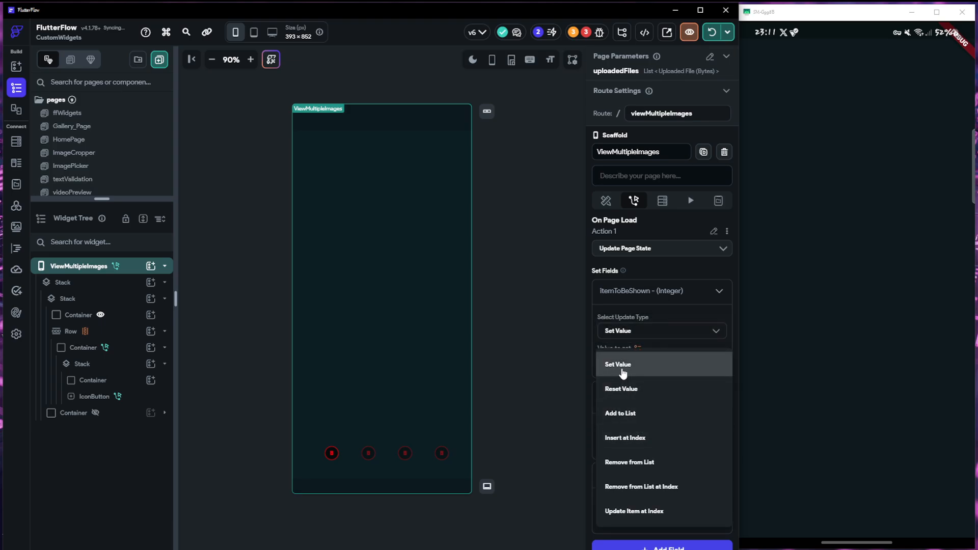
pyautogui.click(622, 372)
pyautogui.click(627, 474)
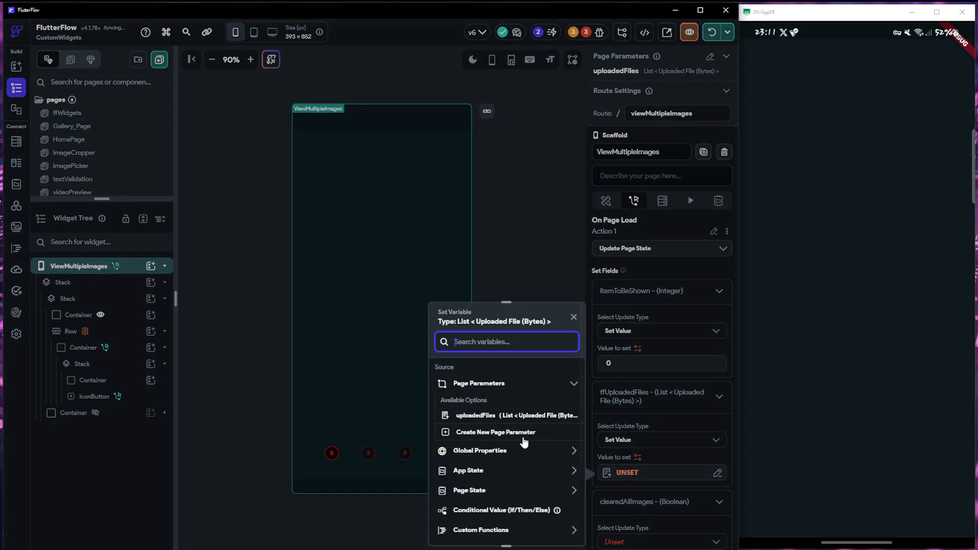
pyautogui.click(466, 416)
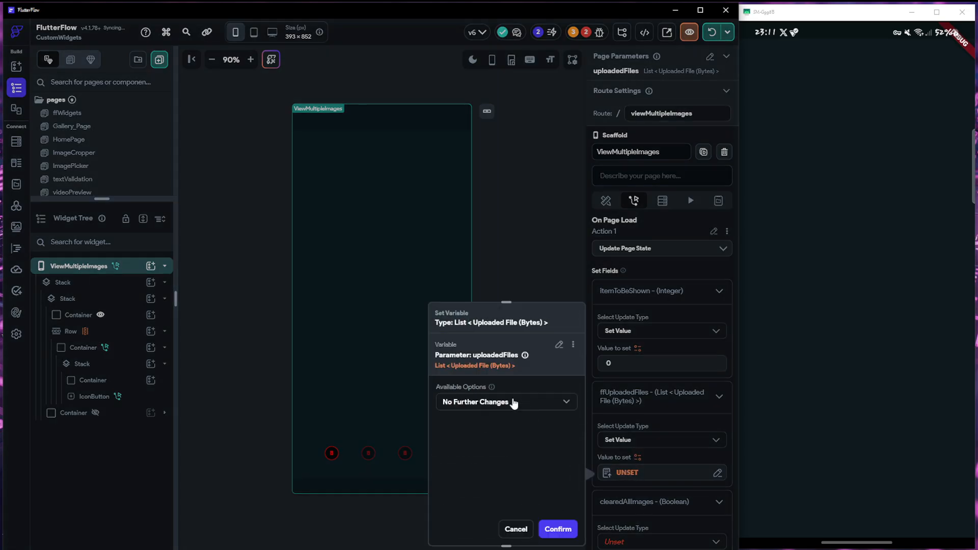
pyautogui.click(546, 529)
# Set the clearedAllImages field of the page-load action to the value False
pyautogui.scroll(-2, 663, 456)
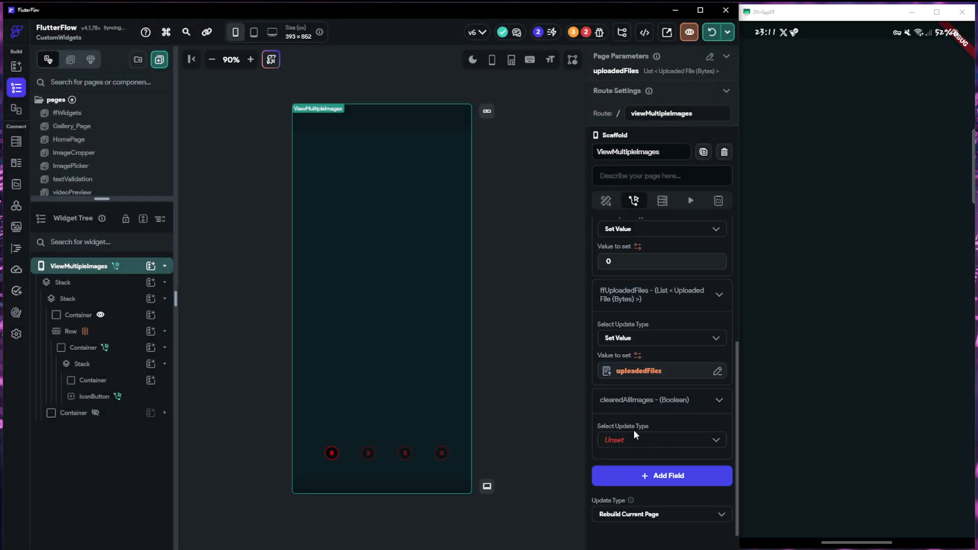
pyautogui.click(657, 446)
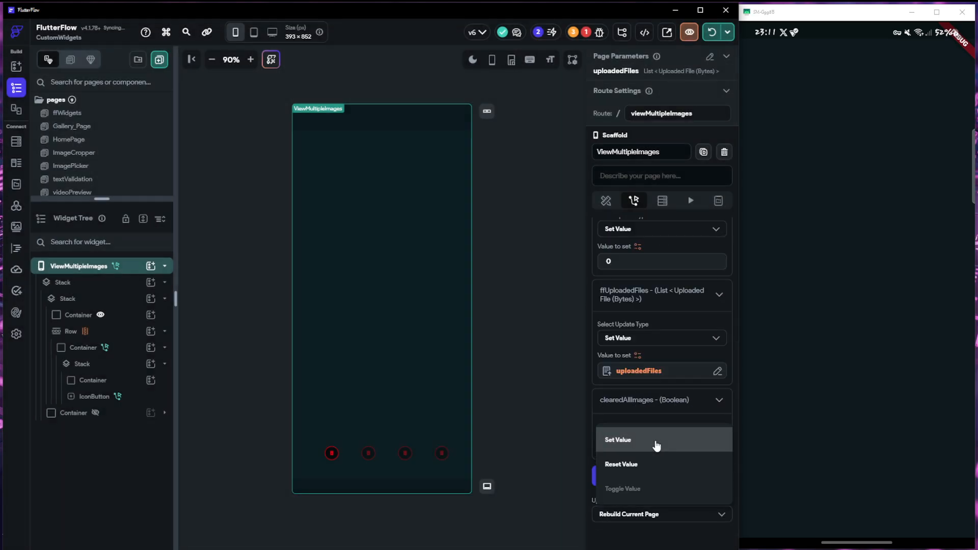
pyautogui.click(641, 441)
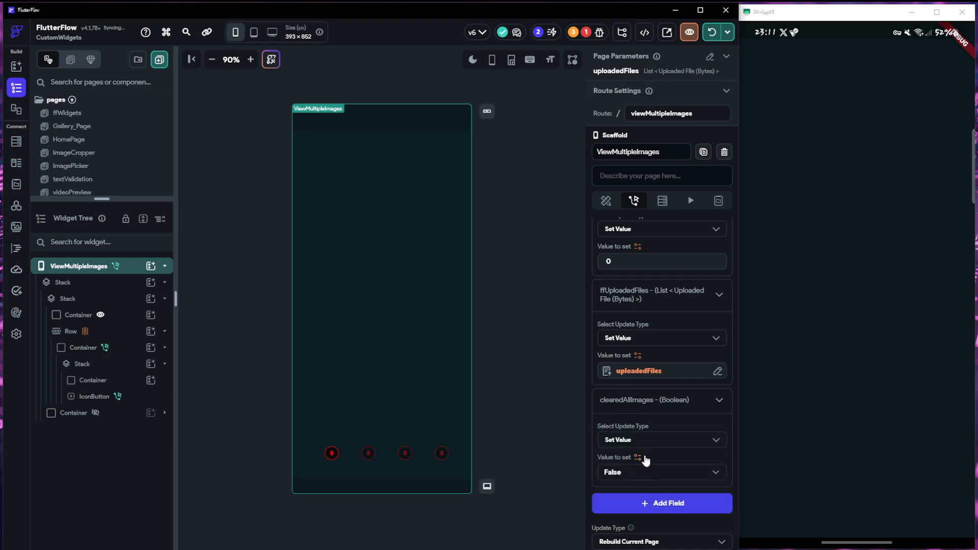
# Hot reload the running app, open the selected pictures in the multi-image view and browse through the thumbnail row
pyautogui.scroll(-2, 644, 466)
pyautogui.click(711, 34)
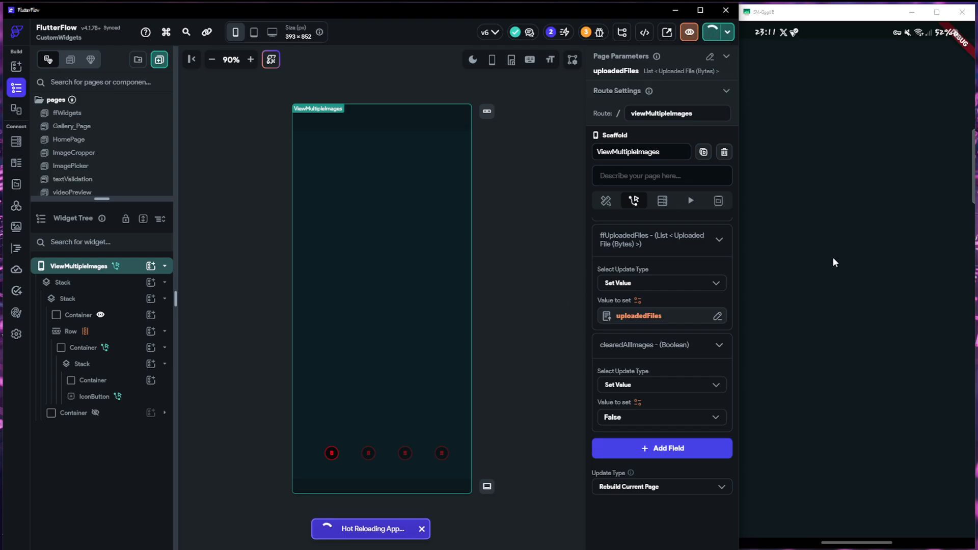
pyautogui.click(848, 289)
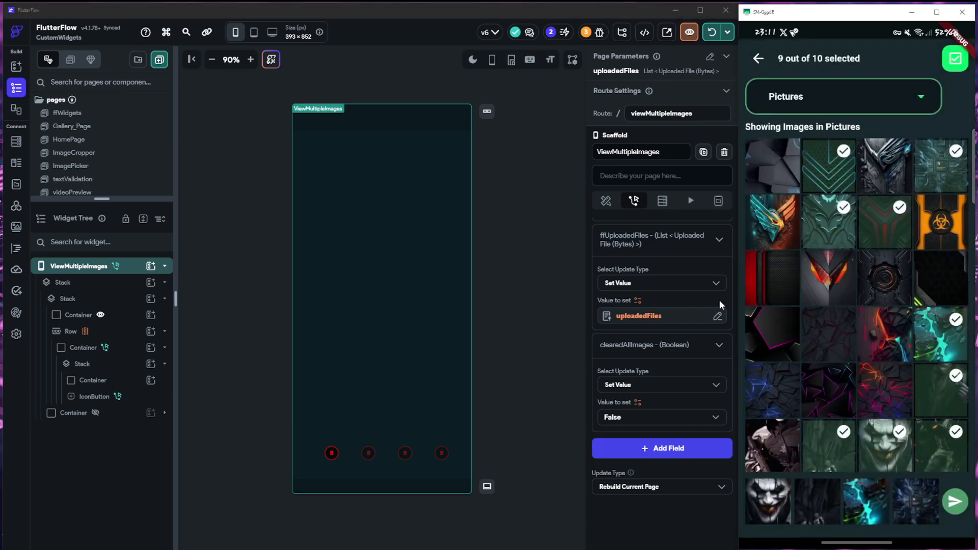
pyautogui.click(869, 180)
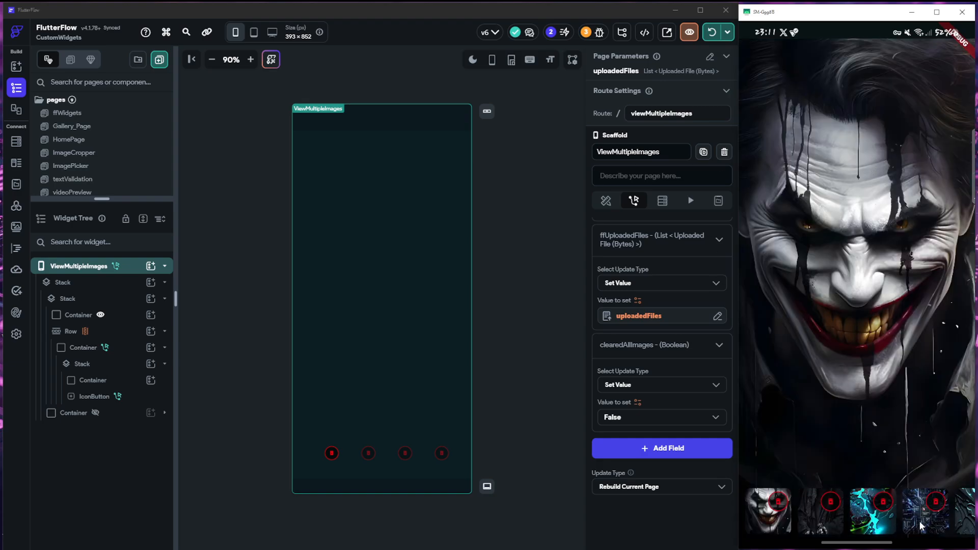
pyautogui.moveTo(933, 522); pyautogui.dragTo(772, 515)
pyautogui.moveTo(906, 522); pyautogui.dragTo(797, 518)
pyautogui.moveTo(913, 523)
pyautogui.mouseDown()
pyautogui.moveTo(843, 521)
pyautogui.moveTo(901, 526)
pyautogui.mouseUp()
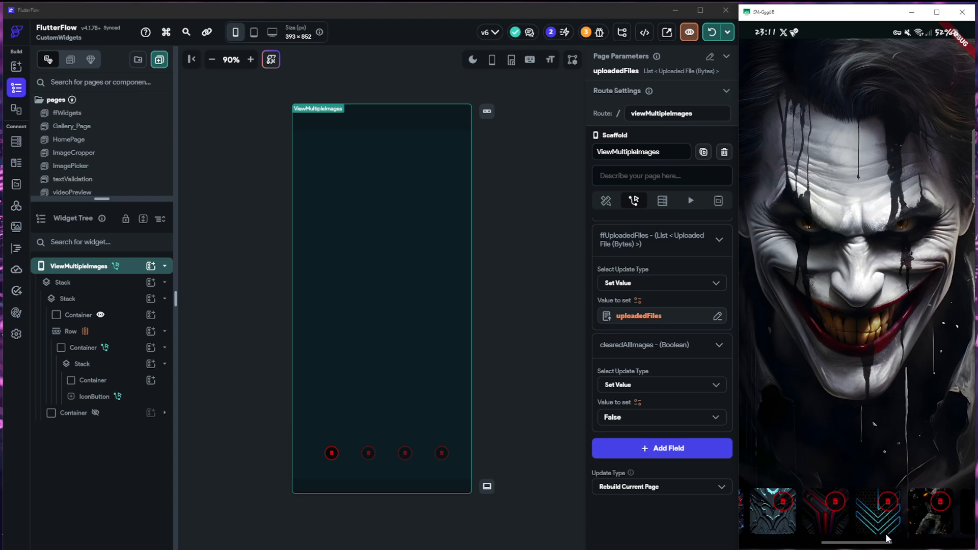
# Test deletion in the running app by removing thumbnails from the end, the middle and ahead of the previewed image
pyautogui.click(876, 510)
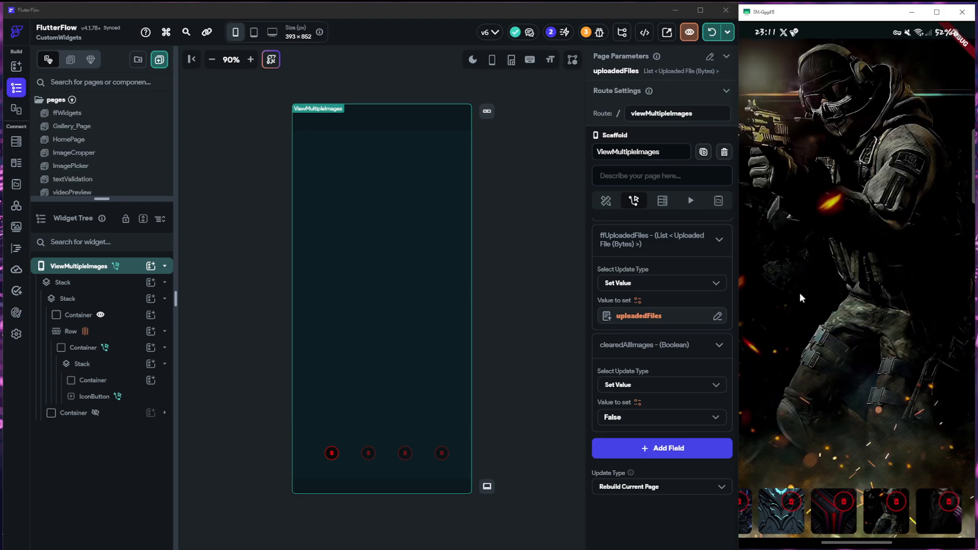
pyautogui.click(899, 508)
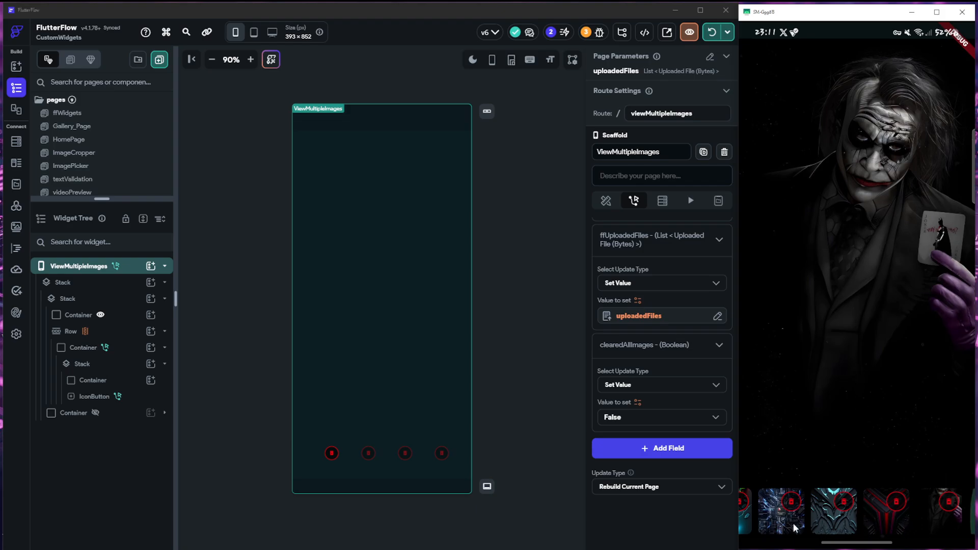
pyautogui.click(950, 504)
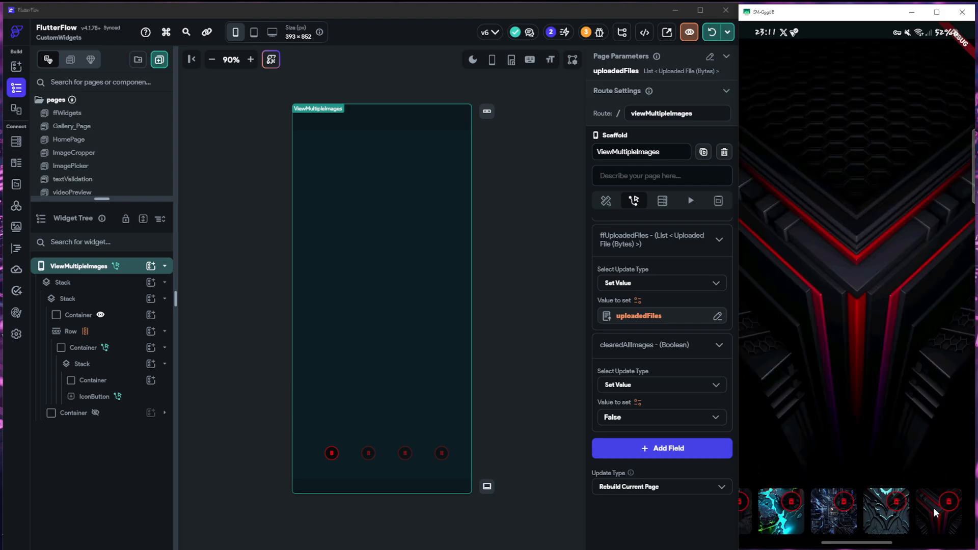
pyautogui.click(948, 500)
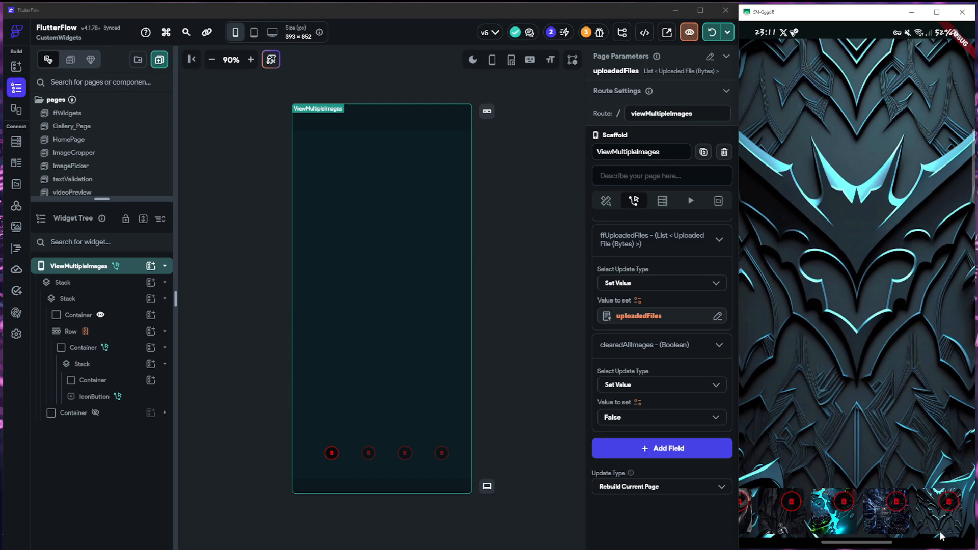
pyautogui.click(823, 520)
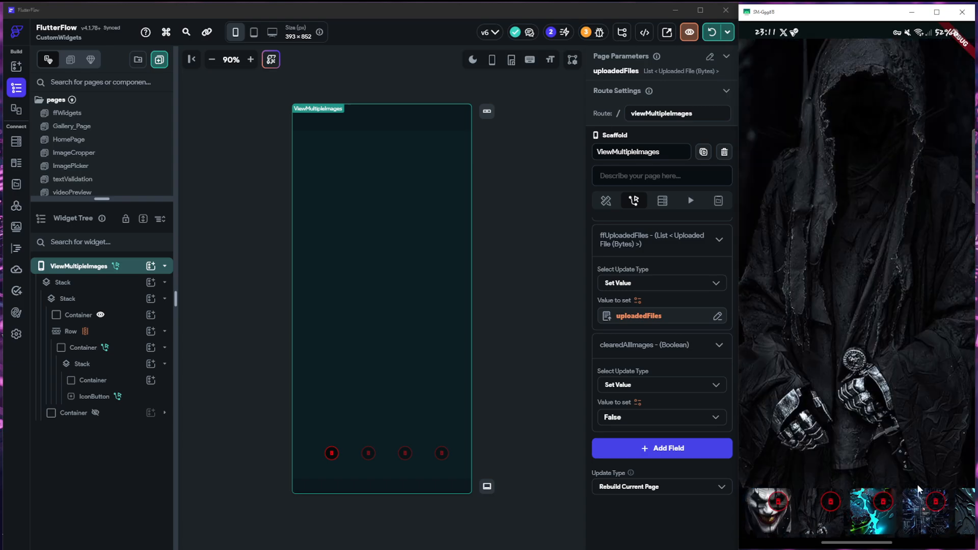
pyautogui.click(827, 505)
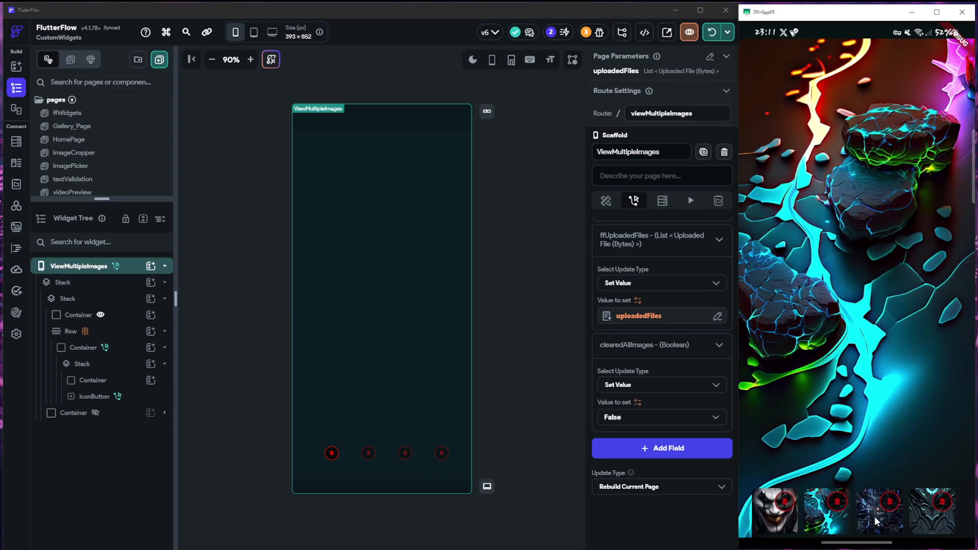
pyautogui.click(876, 521)
pyautogui.click(890, 503)
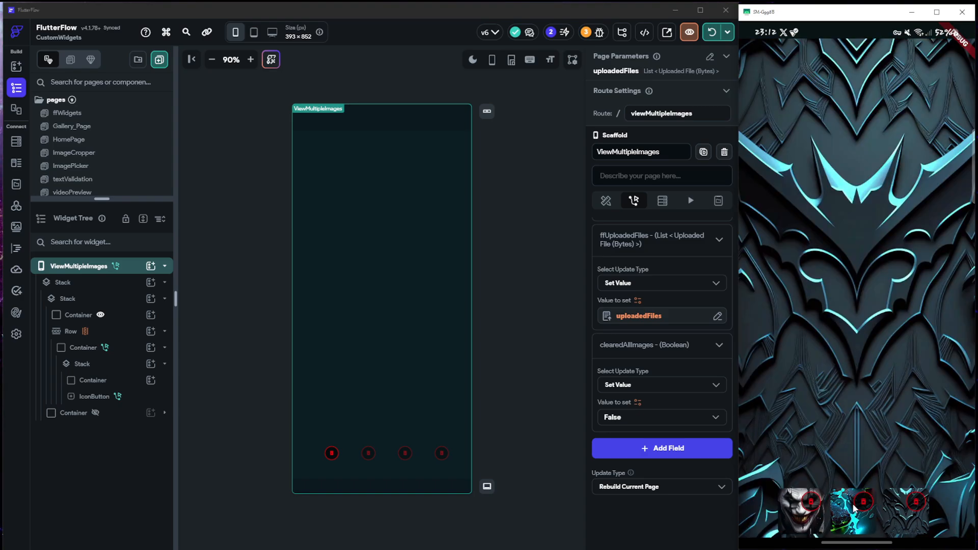
pyautogui.click(861, 505)
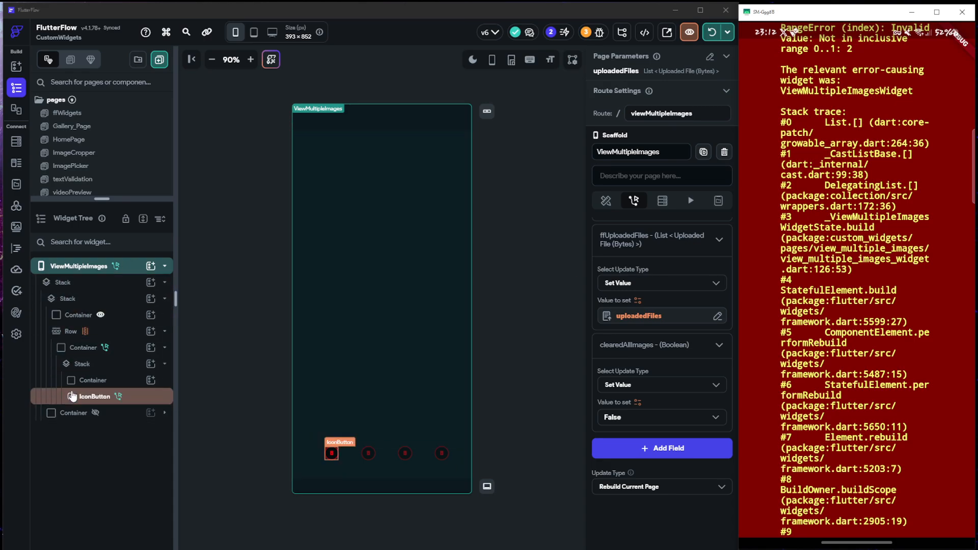
# Open the delete IconButton's action flow and review Conditional Action 1, including the addOne function and its indexValue argument
pyautogui.click(331, 452)
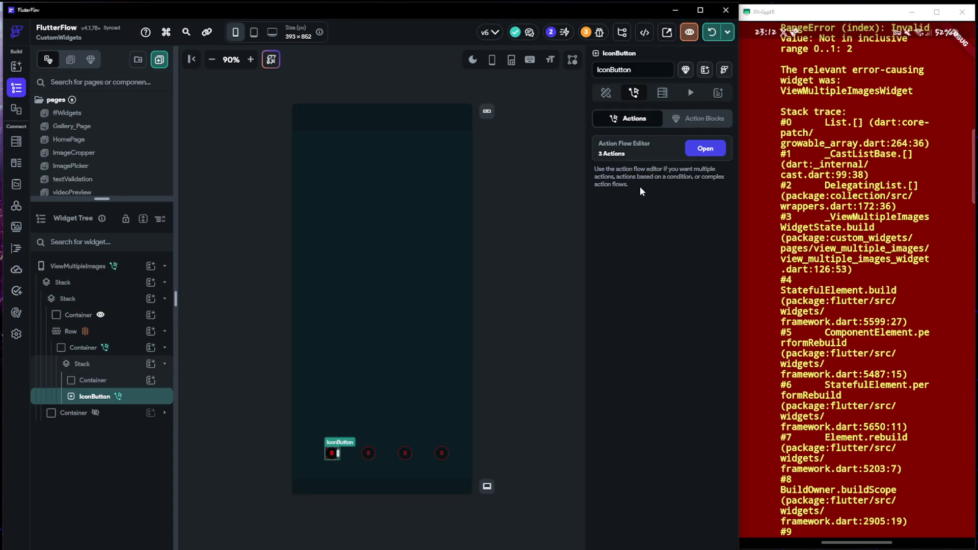
pyautogui.click(705, 151)
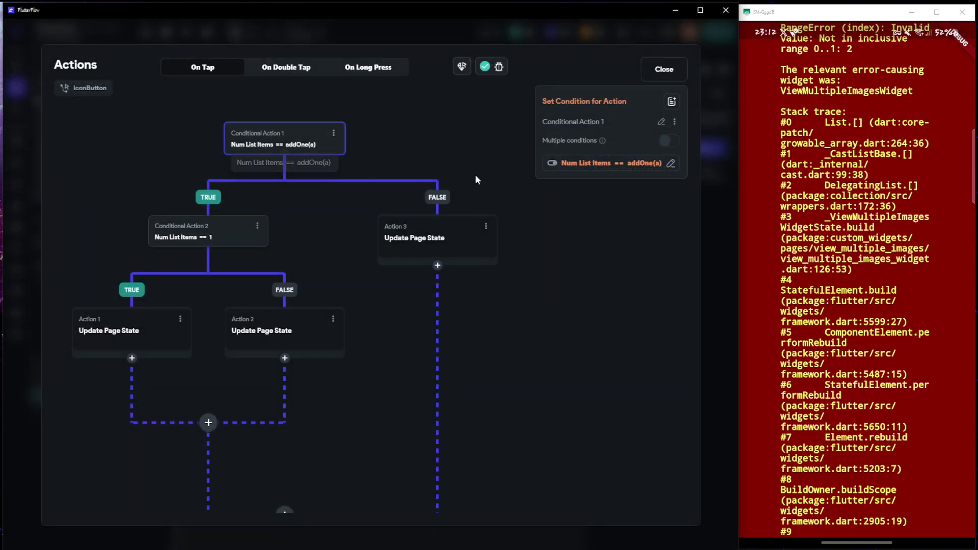
pyautogui.click(606, 162)
pyautogui.click(438, 269)
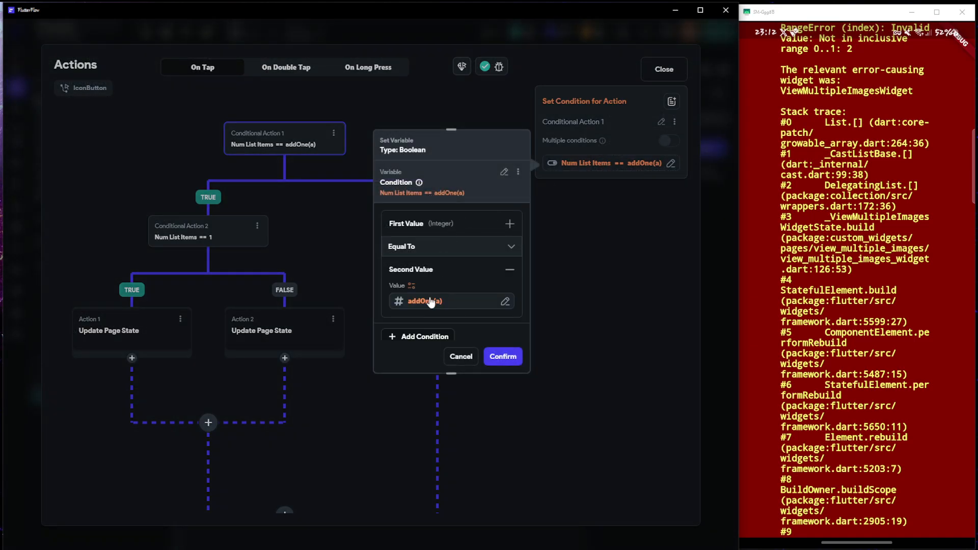
pyautogui.click(434, 300)
pyautogui.scroll(-2, 295, 388)
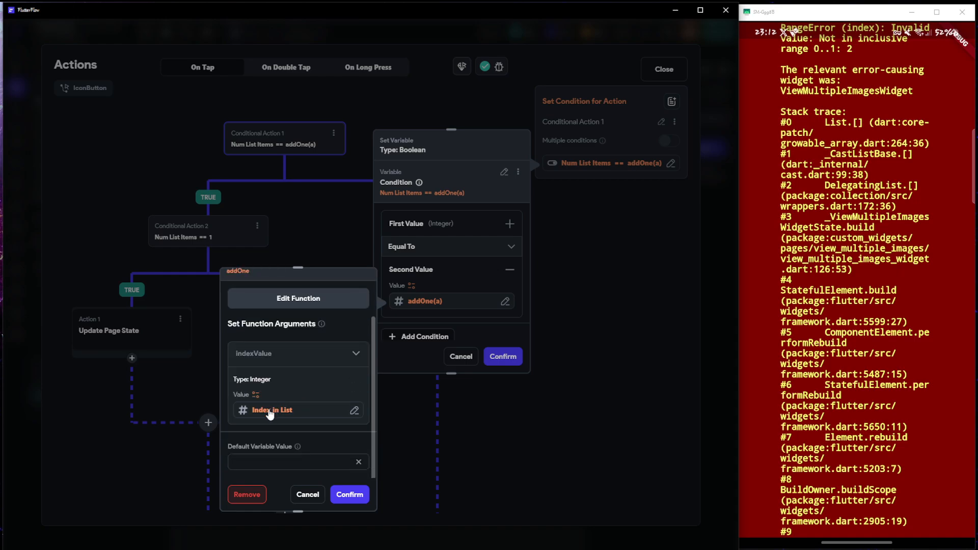
pyautogui.scroll(2, 291, 366)
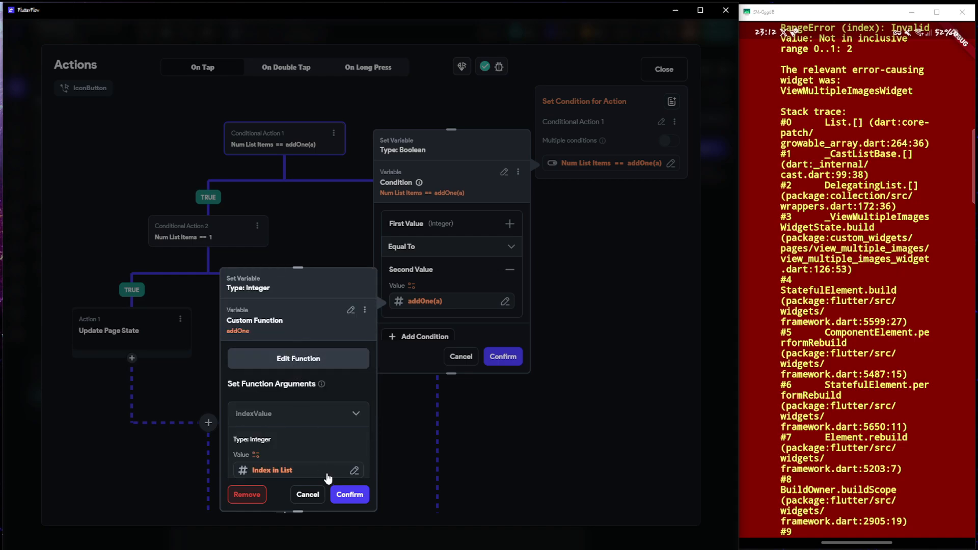
pyautogui.scroll(-2, 326, 438)
pyautogui.click(340, 493)
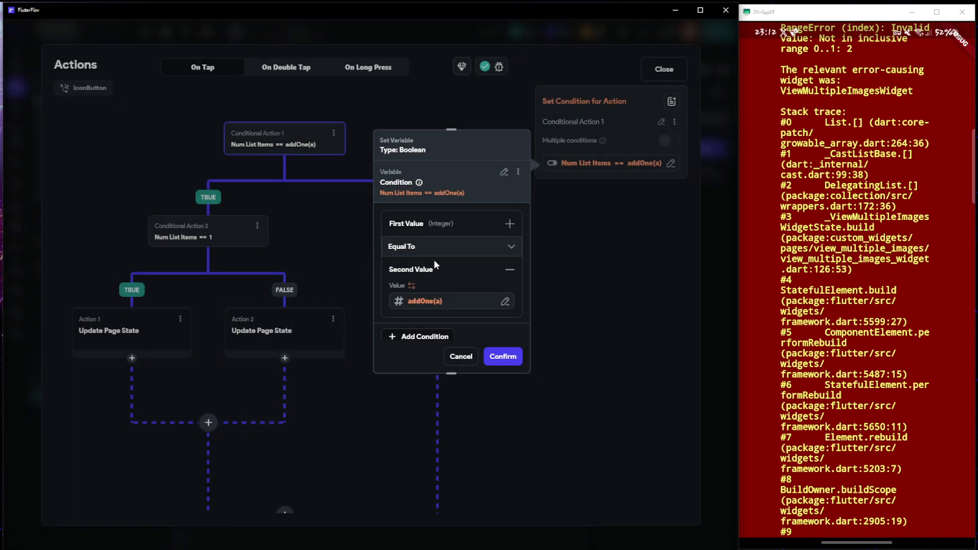
pyautogui.click(502, 358)
# Review the first and second values compared in Conditional Action 2 of the delete button's flow
pyautogui.click(205, 239)
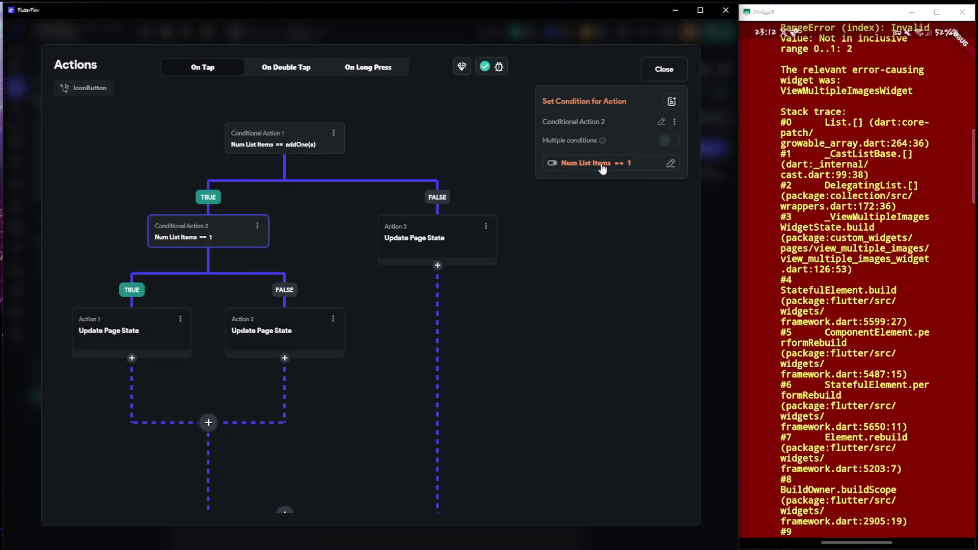
pyautogui.click(602, 166)
pyautogui.click(437, 224)
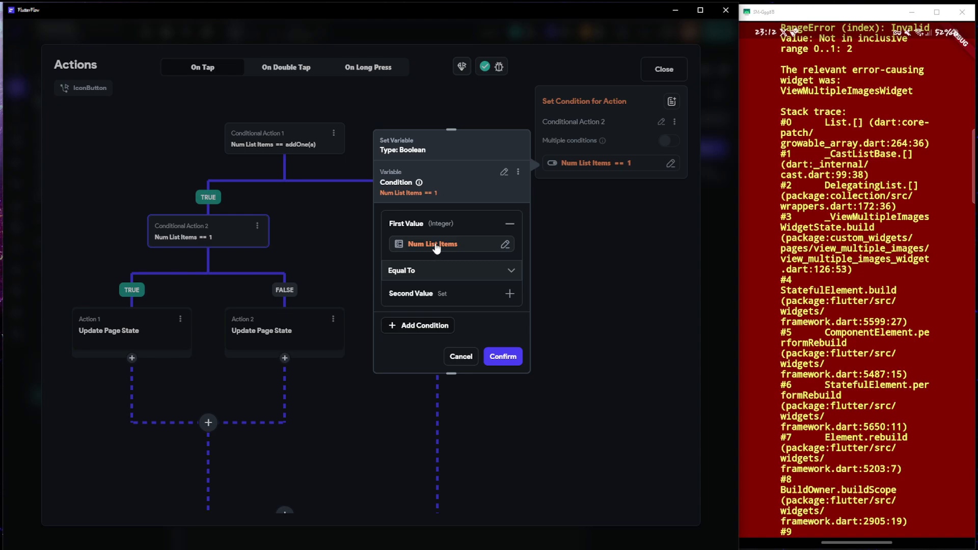
pyautogui.click(434, 245)
pyautogui.click(350, 436)
pyautogui.click(436, 293)
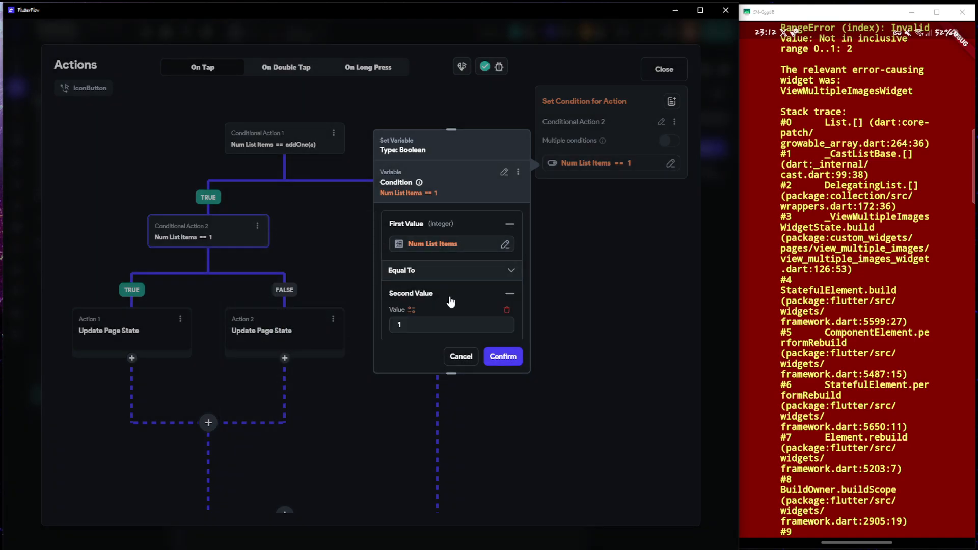
pyautogui.click(500, 350)
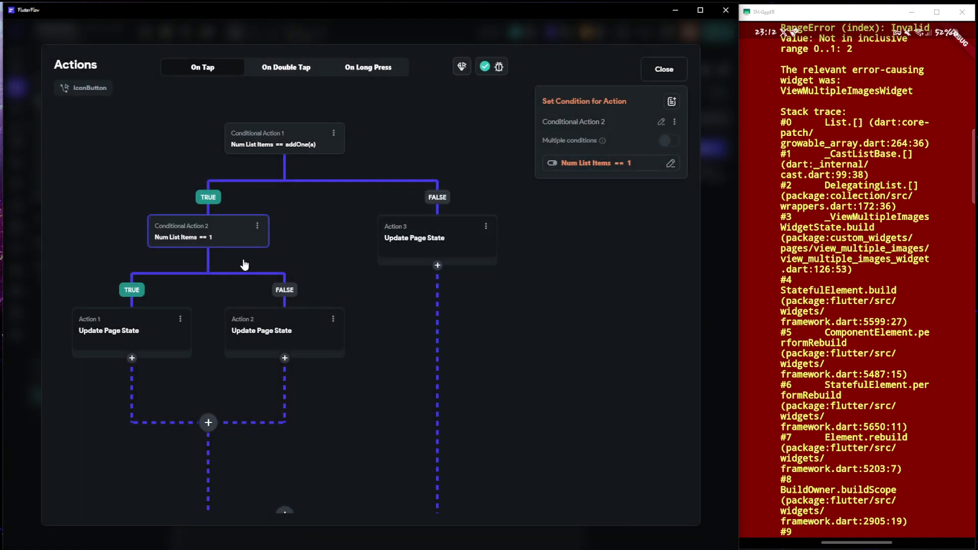
# Review the fields set by the three Update Page State actions, including the argument of deductOne in Action 2
pyautogui.click(404, 245)
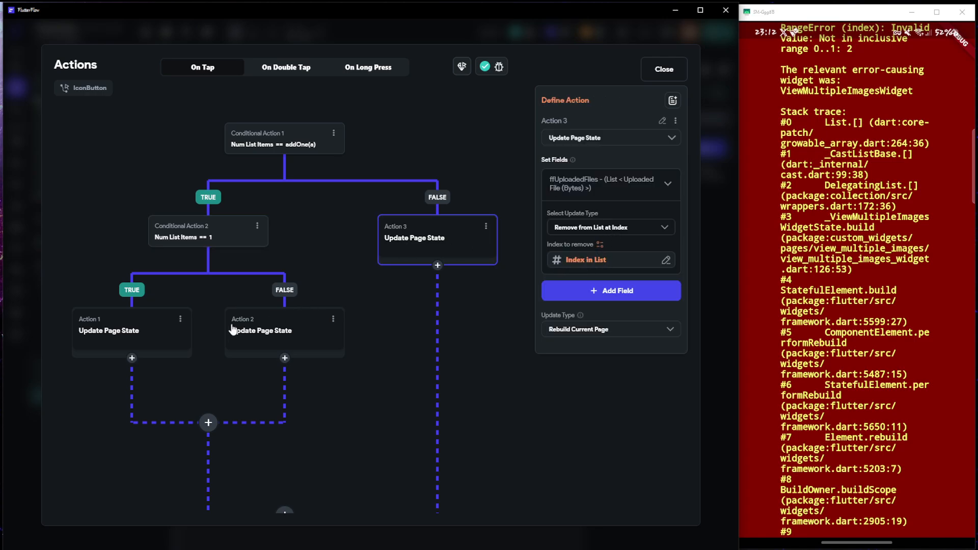
pyautogui.click(257, 341)
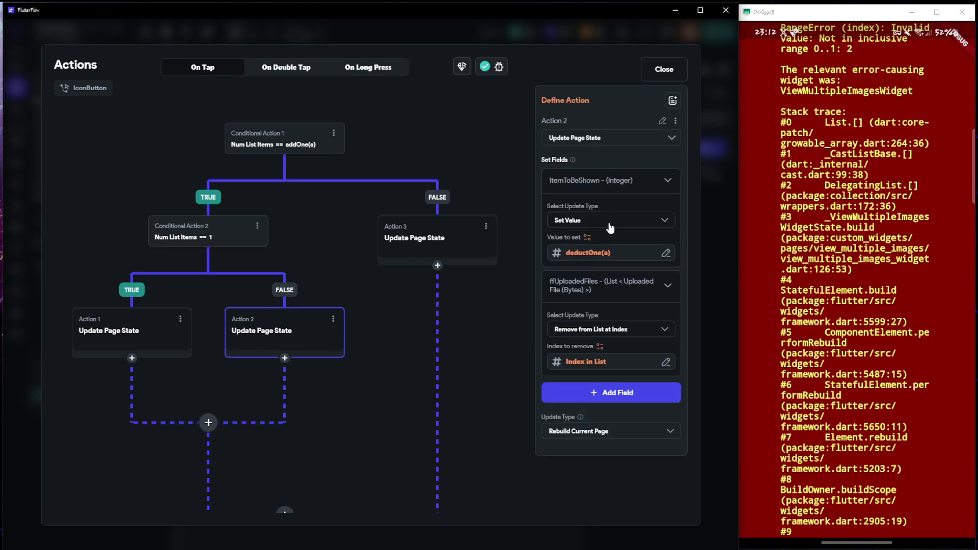
pyautogui.click(588, 253)
pyautogui.scroll(-2, 438, 350)
pyautogui.click(434, 361)
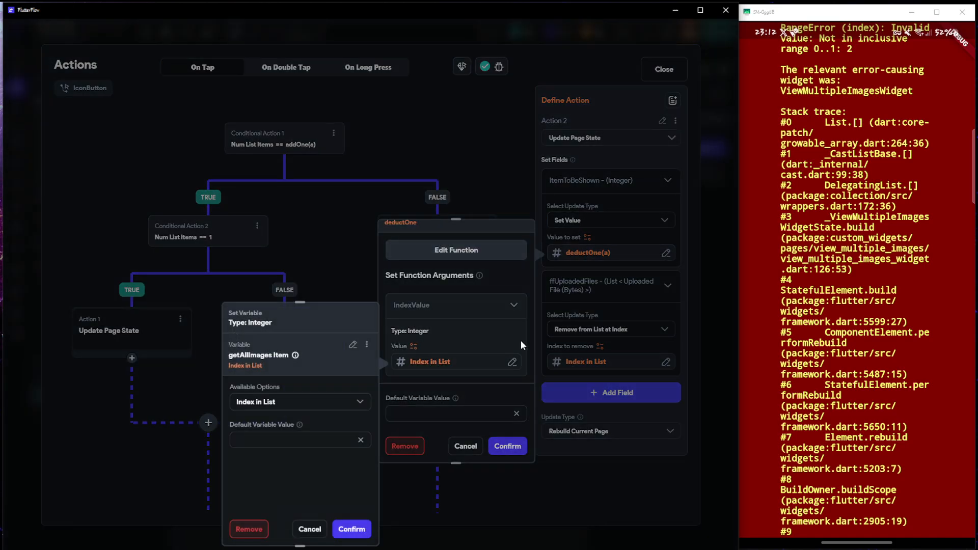
pyautogui.click(344, 529)
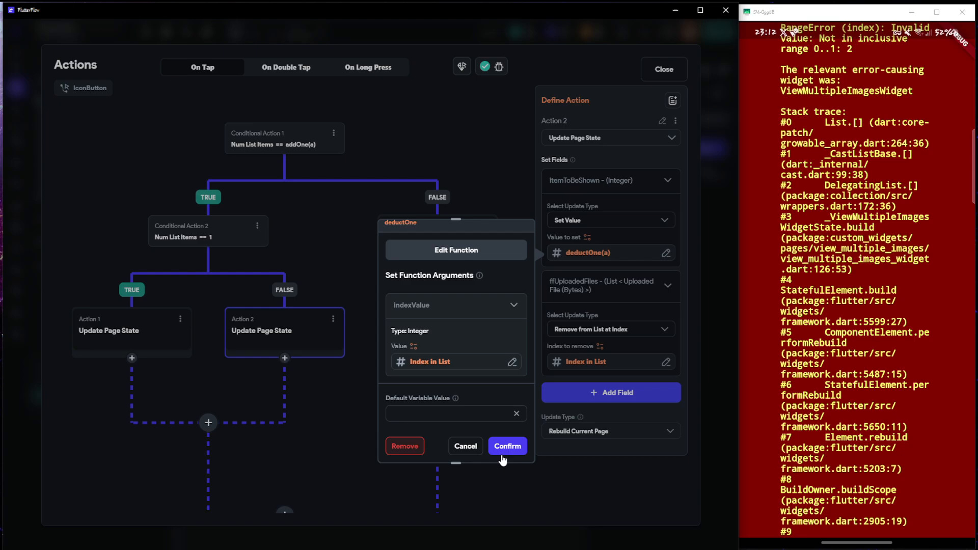
pyautogui.click(506, 447)
pyautogui.click(190, 333)
pyautogui.scroll(-1, 580, 365)
pyautogui.scroll(1, 594, 389)
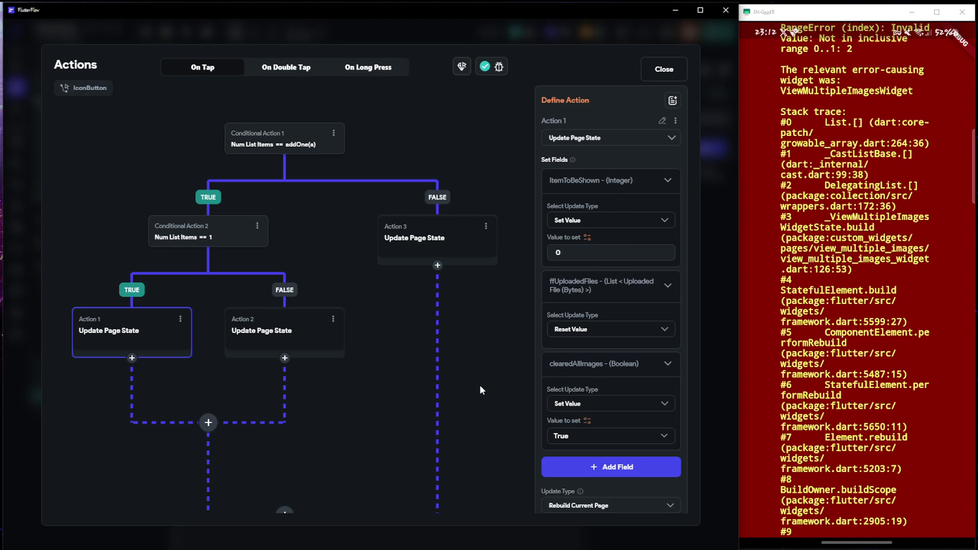
# Return to the running app's picker, select a tenth picture, open the multi-image view and close the action flow editor
pyautogui.click(749, 249)
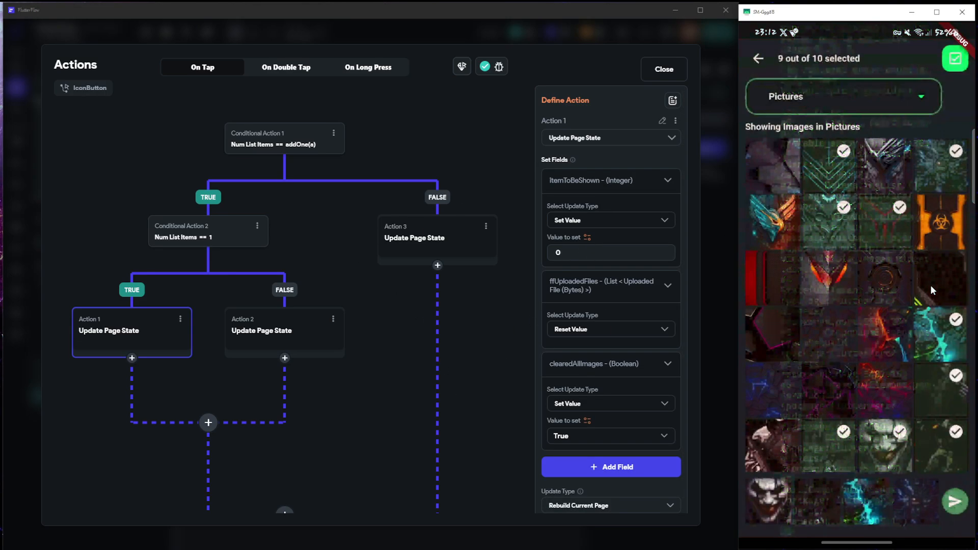
pyautogui.click(885, 392)
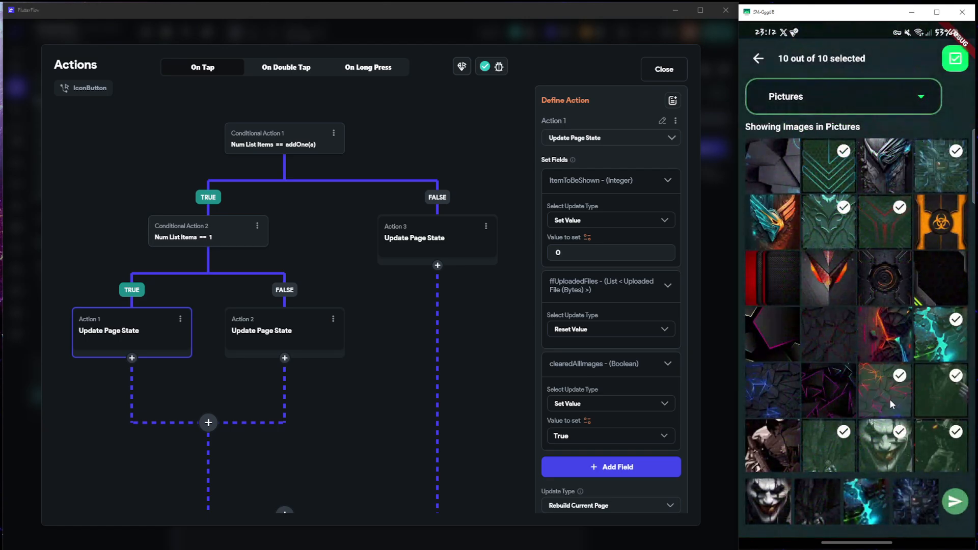
pyautogui.click(899, 343)
pyautogui.click(917, 331)
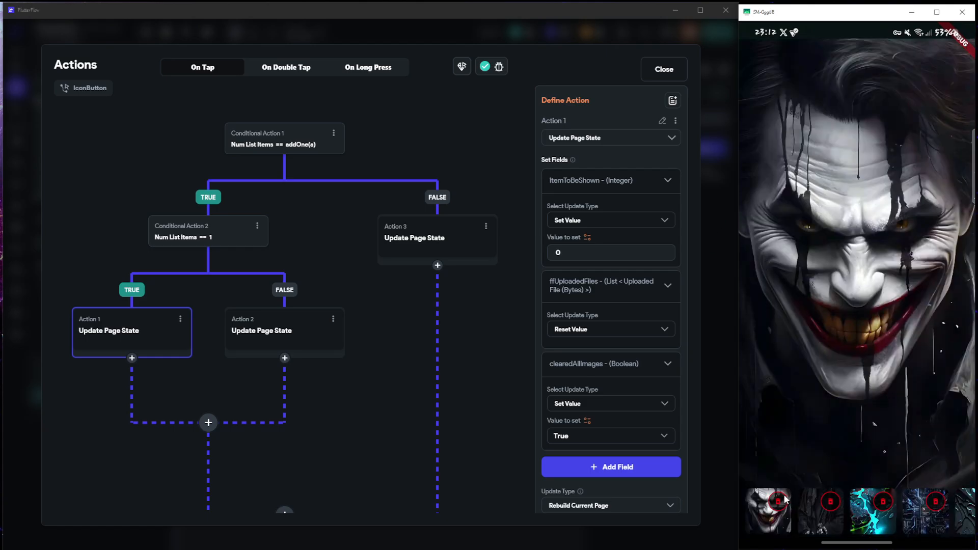
pyautogui.moveTo(907, 531)
pyautogui.mouseDown()
pyautogui.moveTo(826, 525)
pyautogui.moveTo(921, 522)
pyautogui.mouseUp()
pyautogui.click(668, 67)
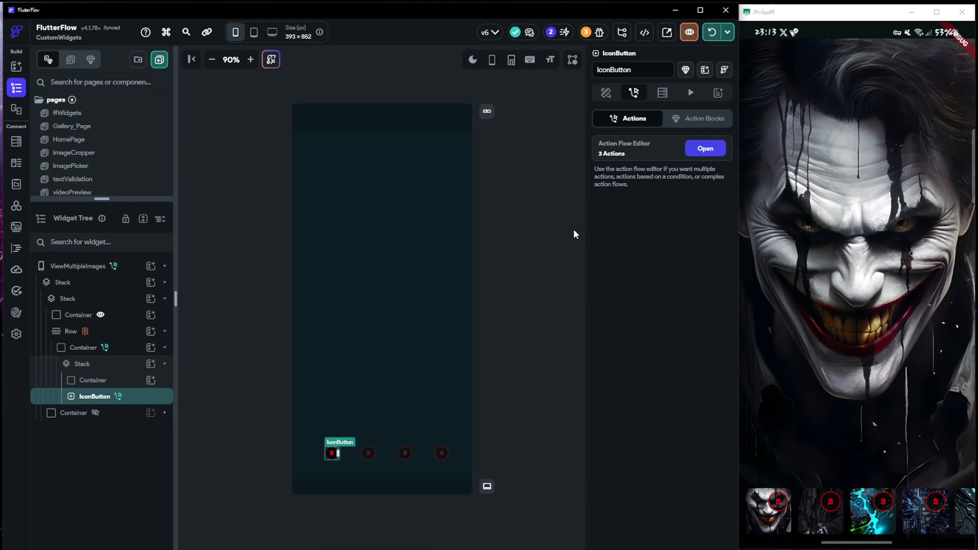
# Test deleting the previewed image at the start of the thumbnail row twice in the running app
pyautogui.click(755, 517)
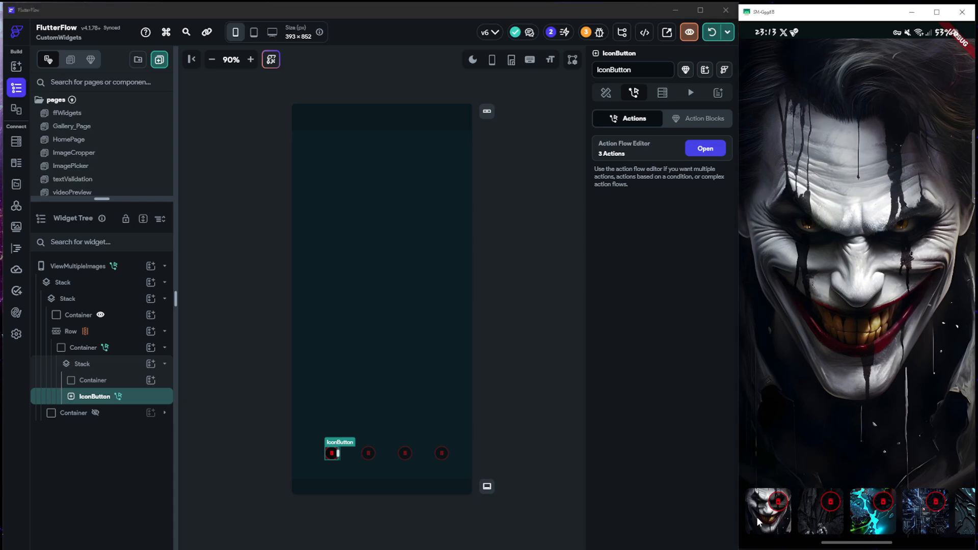
pyautogui.click(779, 503)
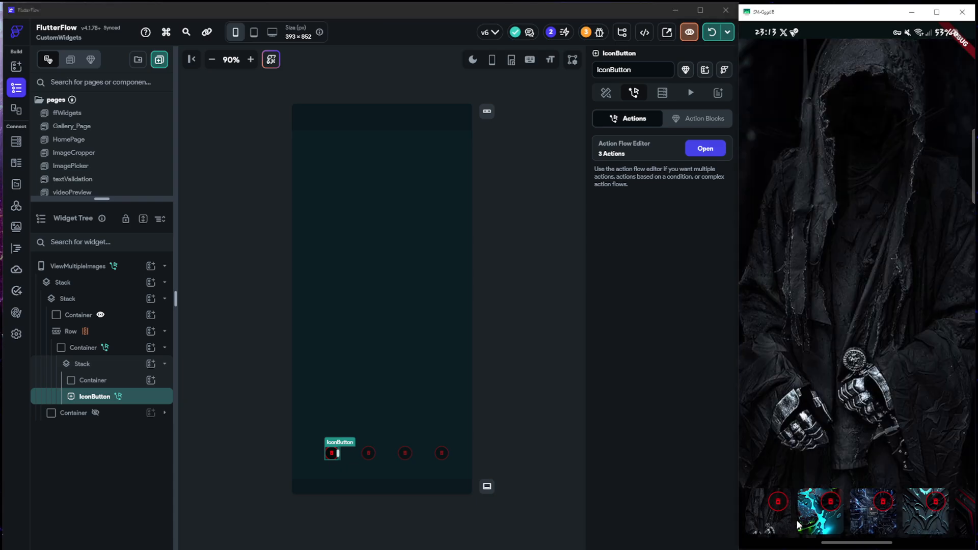
pyautogui.click(778, 502)
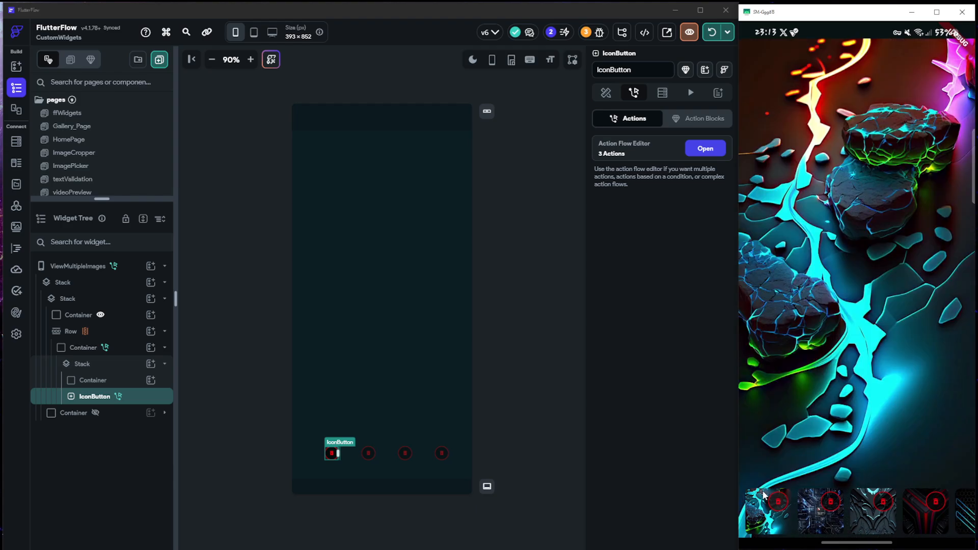
# Preview the second thumbnail, delete the images in that position one after another, and remove the last remaining image
pyautogui.click(827, 522)
pyautogui.click(828, 509)
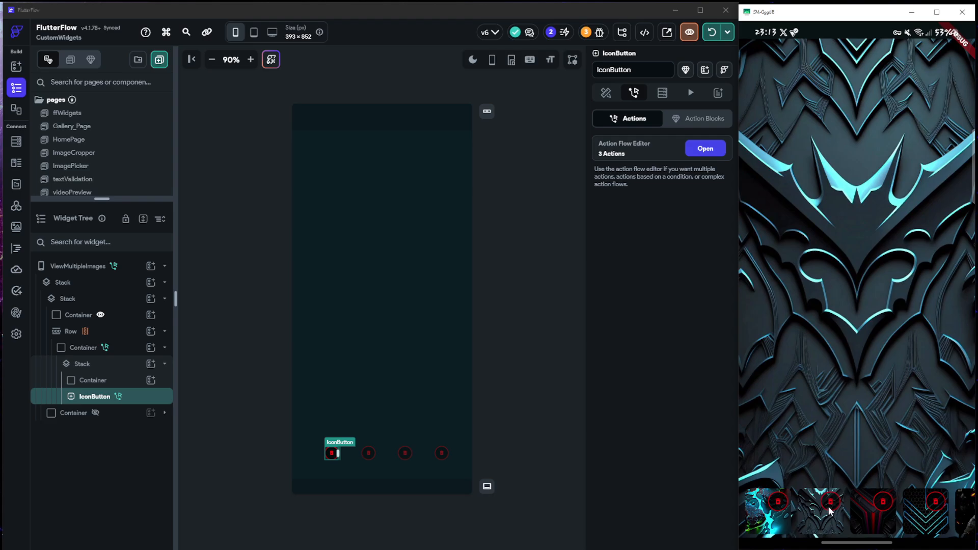
pyautogui.click(828, 505)
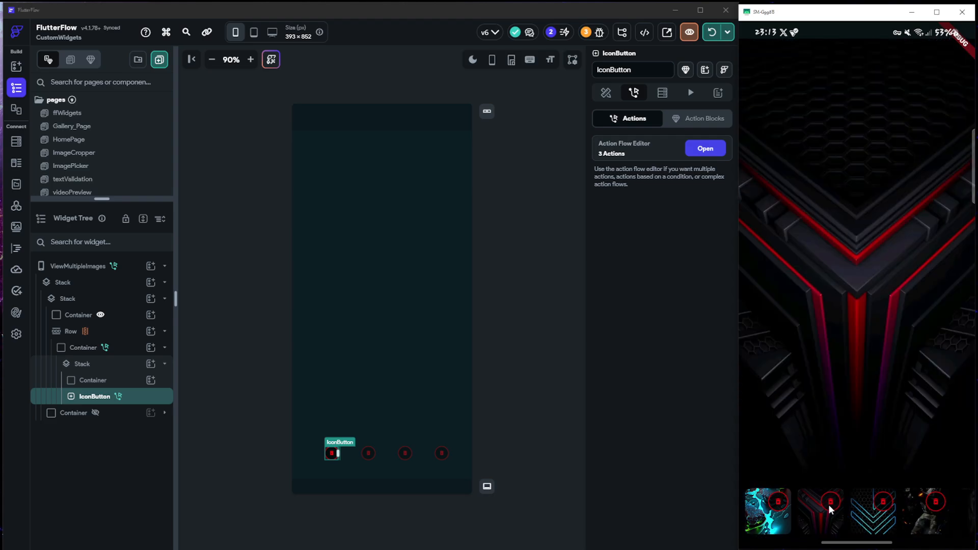
pyautogui.click(829, 503)
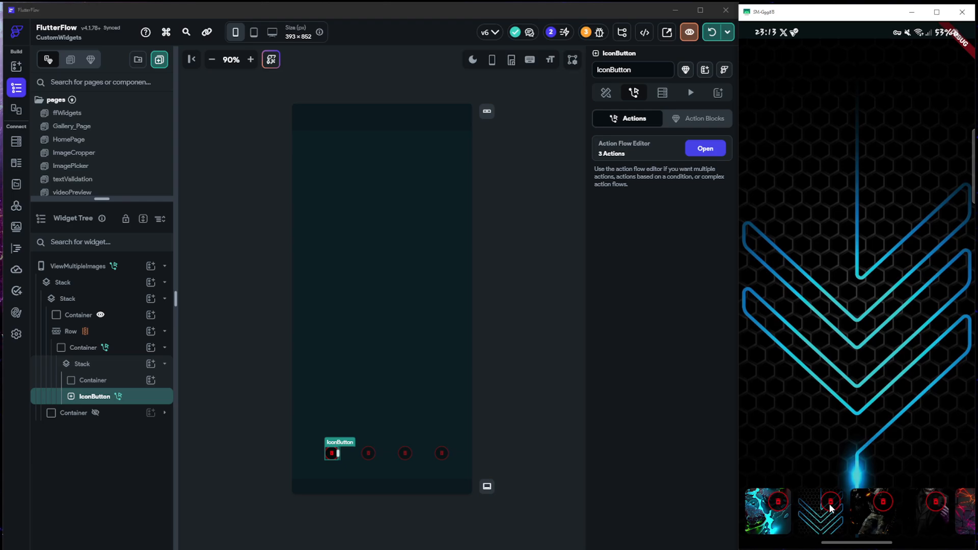
pyautogui.click(829, 508)
pyautogui.click(829, 508)
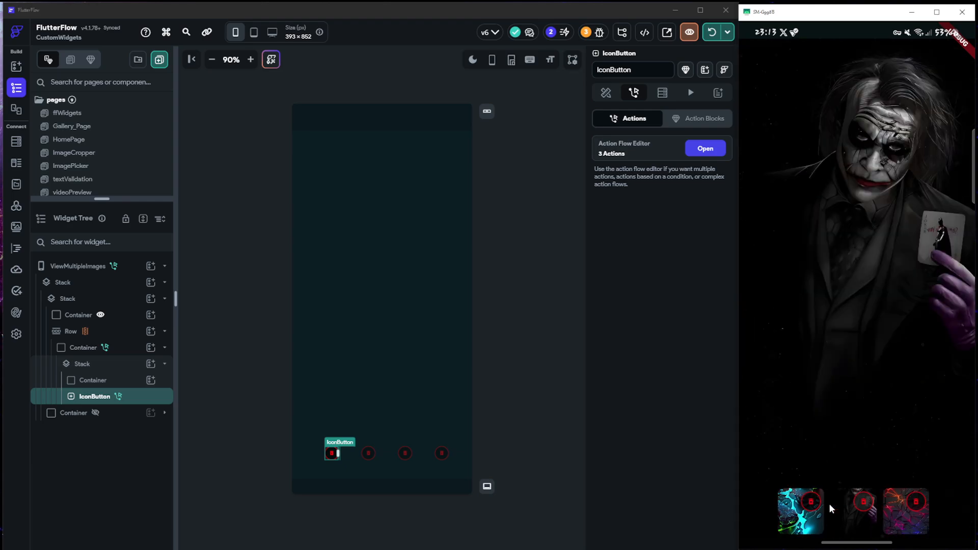
pyautogui.click(855, 506)
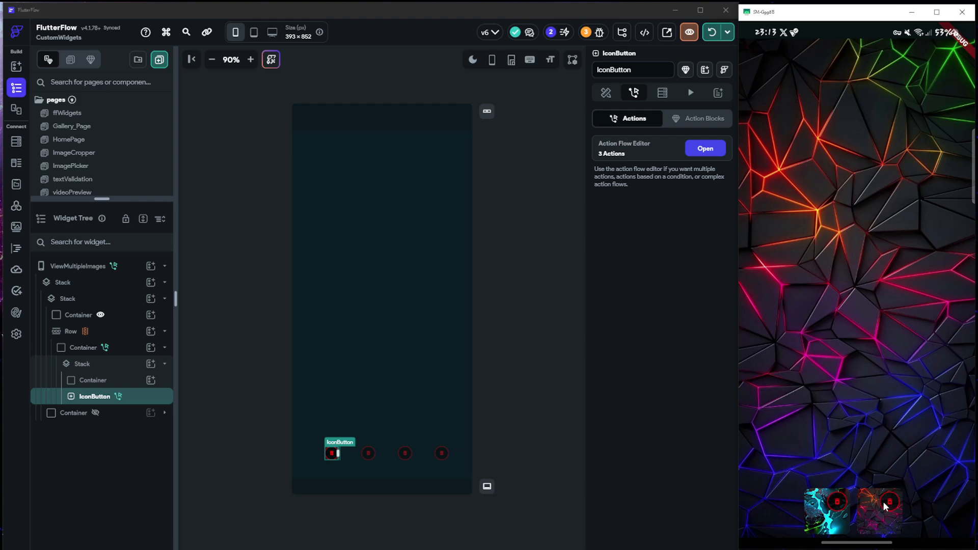
pyautogui.click(888, 503)
pyautogui.click(865, 502)
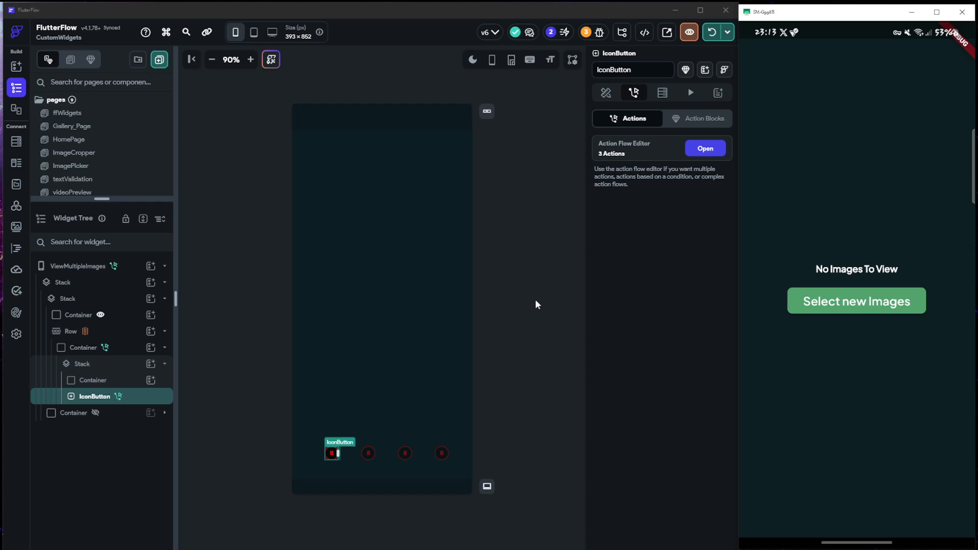
# Select the page in the editor, go back to image selection in the running app and return to its upload options
pyautogui.click(541, 286)
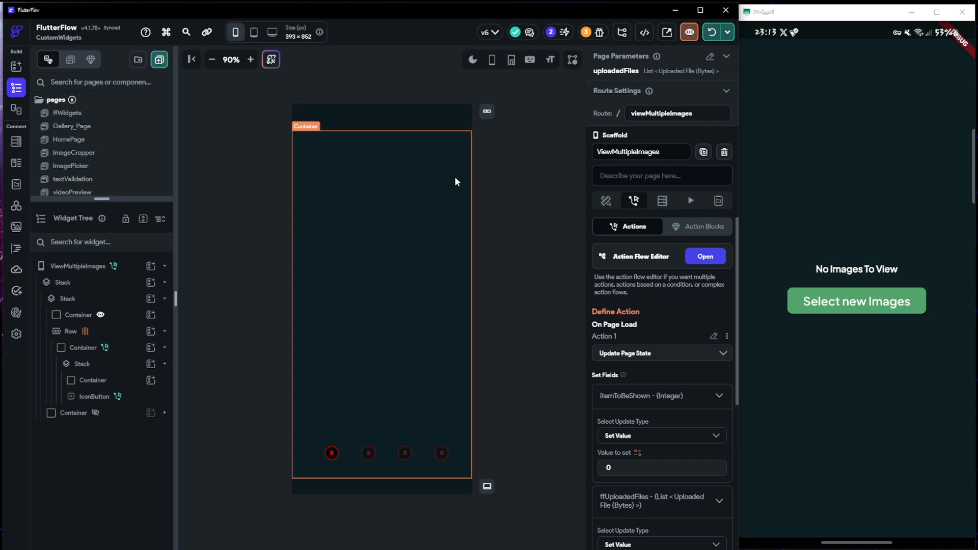
pyautogui.click(835, 307)
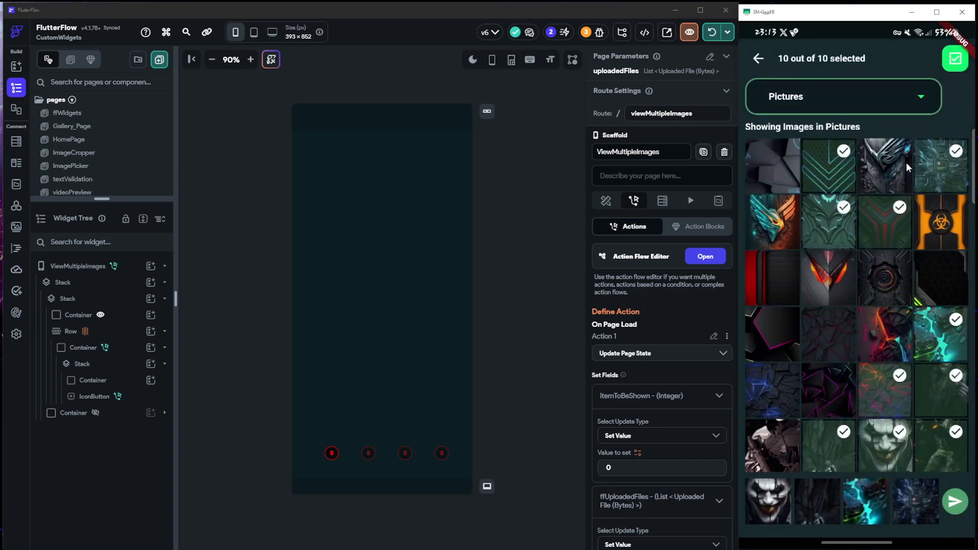
pyautogui.click(761, 59)
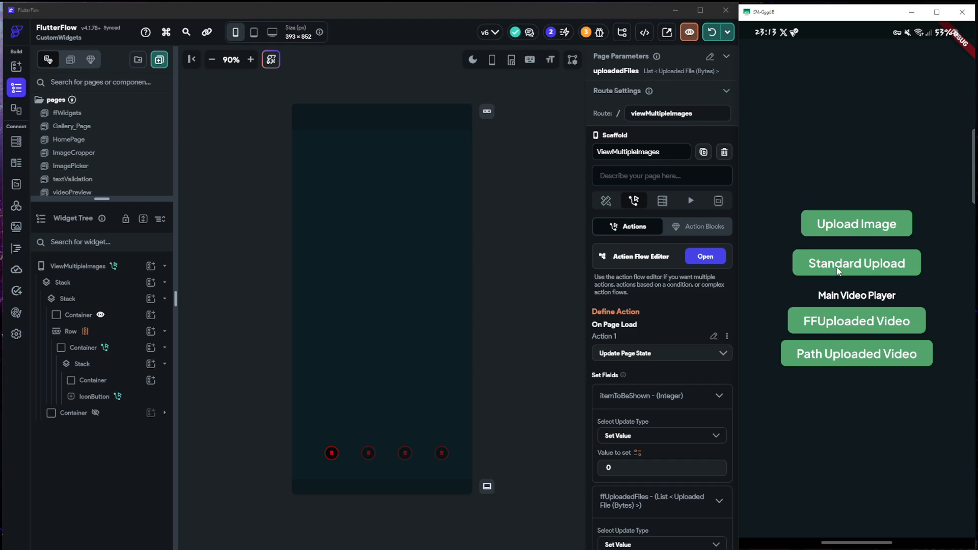
# Start a Standard Upload in the running app and browse the device gallery's albums to the wallpaper image album
pyautogui.click(854, 267)
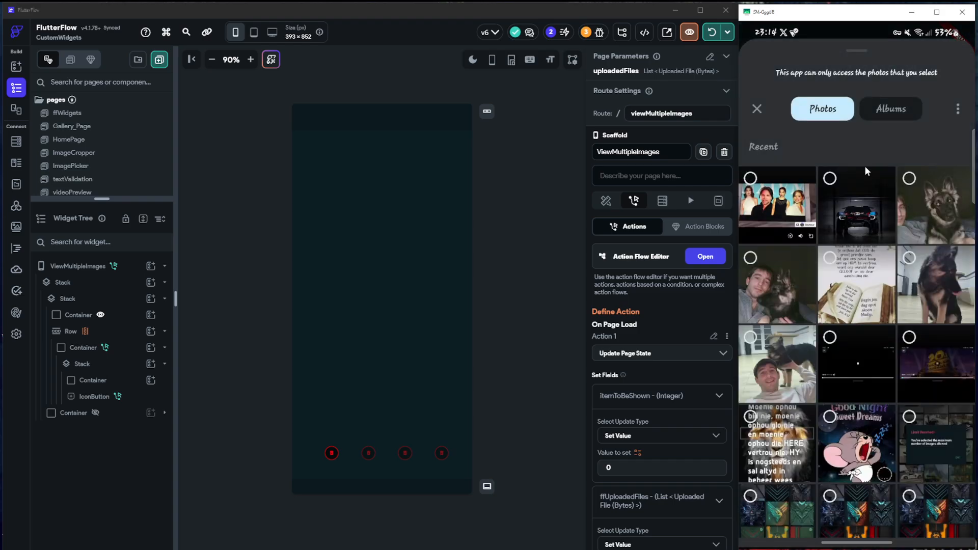
pyautogui.click(885, 113)
pyautogui.click(958, 108)
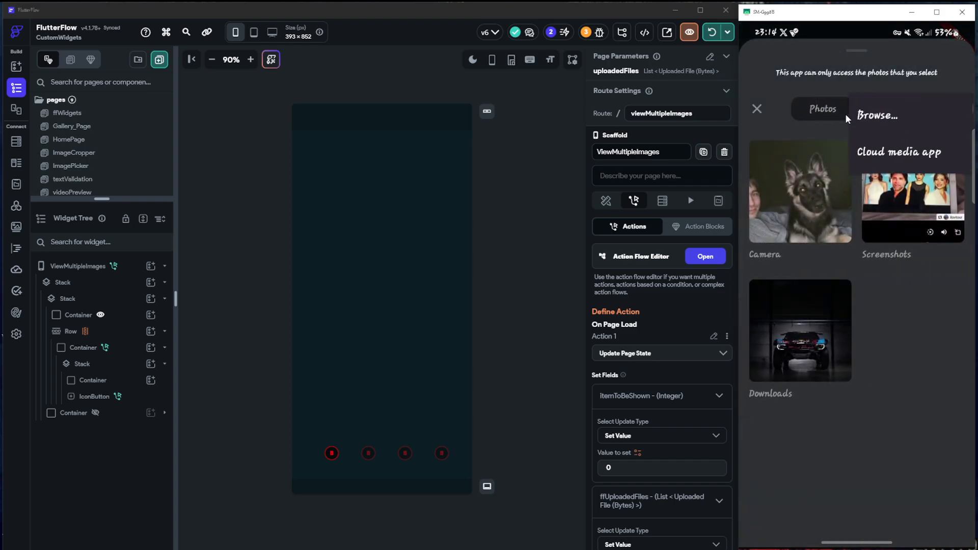
pyautogui.click(879, 116)
pyautogui.click(822, 163)
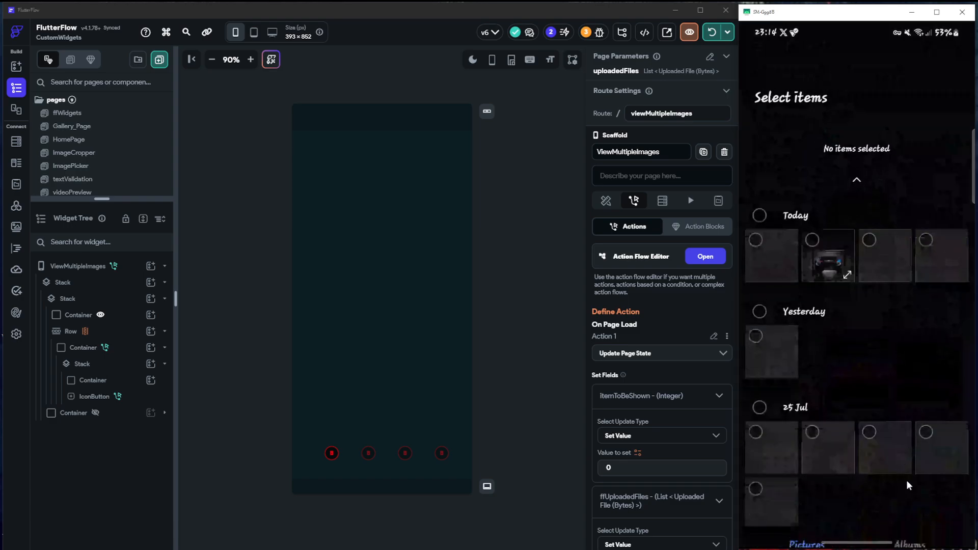
pyautogui.click(909, 519)
pyautogui.click(897, 326)
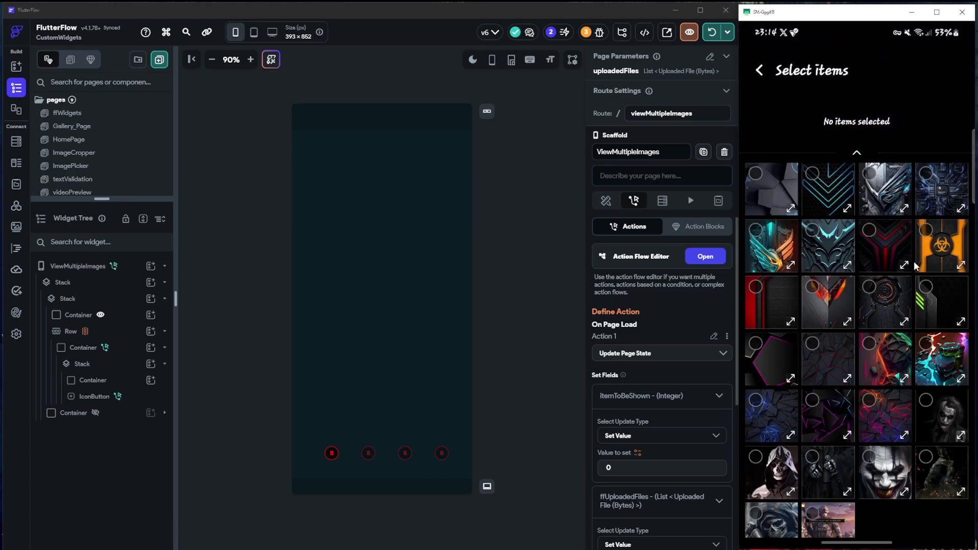
# Select ten wallpaper images from the device gallery album and confirm the selection for the Standard Upload
pyautogui.click(871, 285)
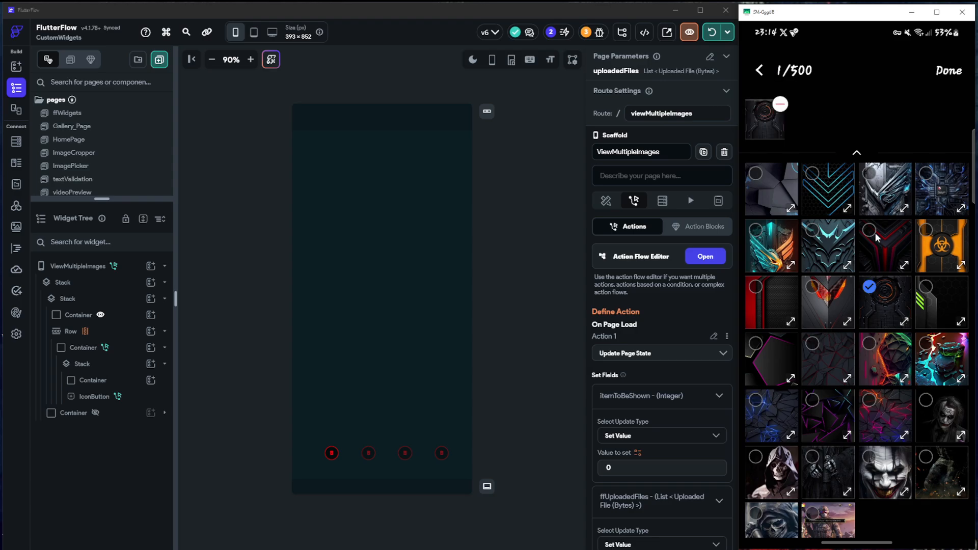
pyautogui.click(875, 232)
pyautogui.click(932, 235)
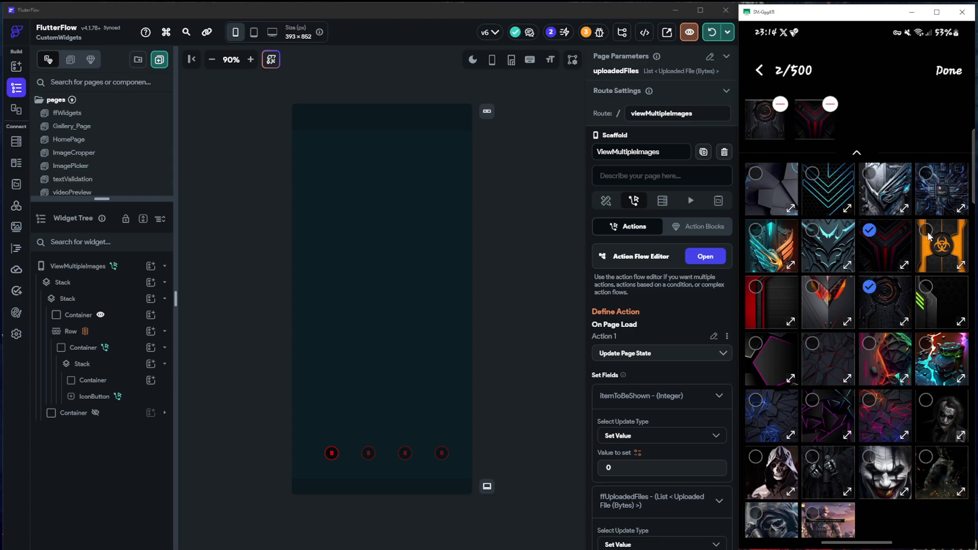
pyautogui.click(926, 402)
pyautogui.click(929, 350)
pyautogui.click(878, 351)
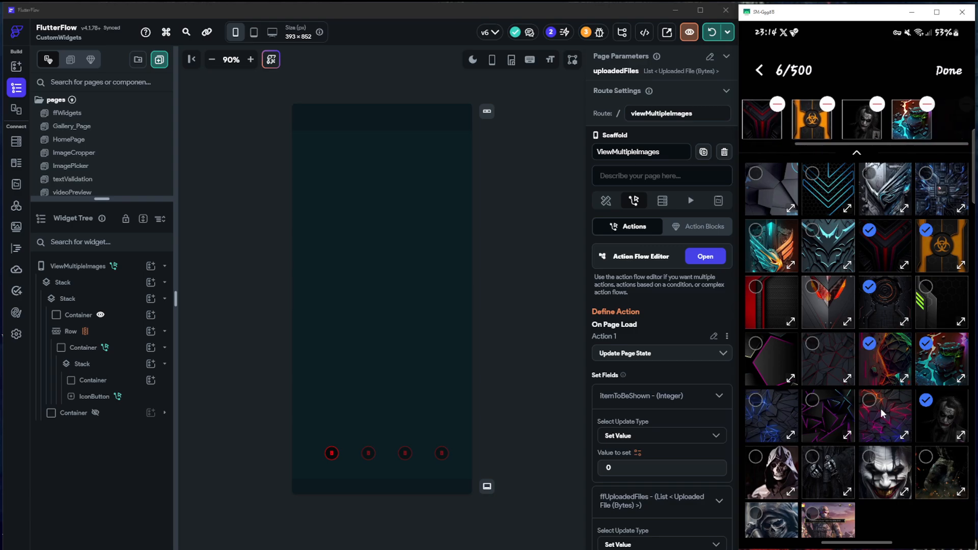
pyautogui.click(815, 455)
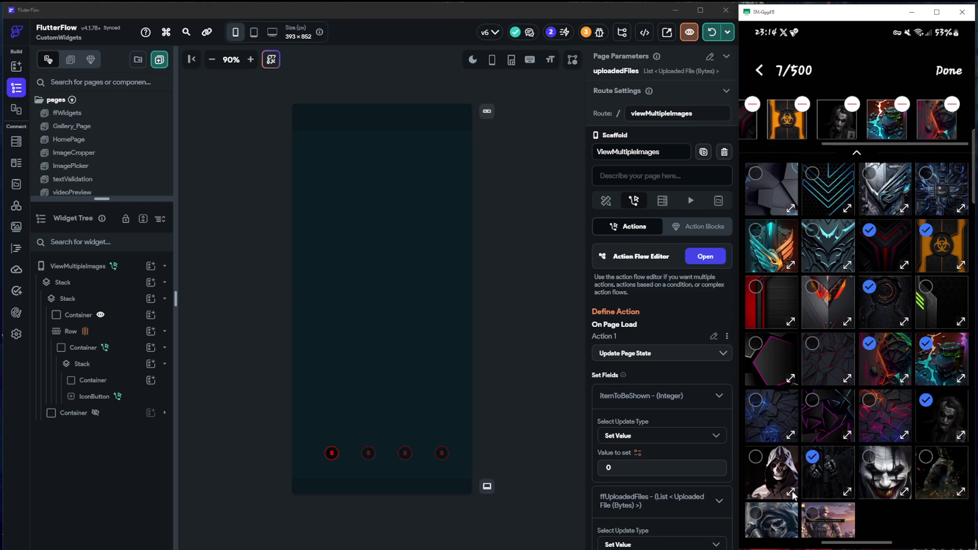
pyautogui.click(762, 466)
pyautogui.click(755, 517)
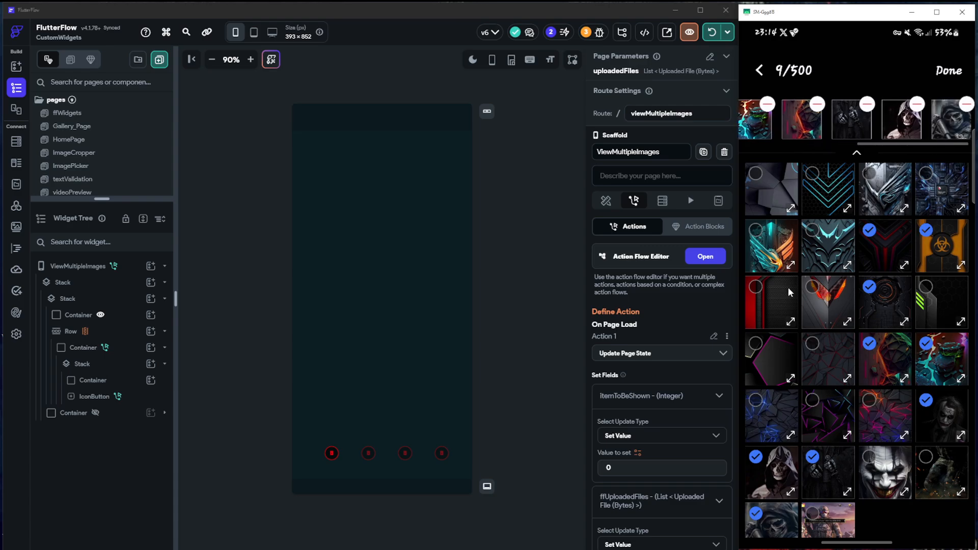
pyautogui.click(756, 231)
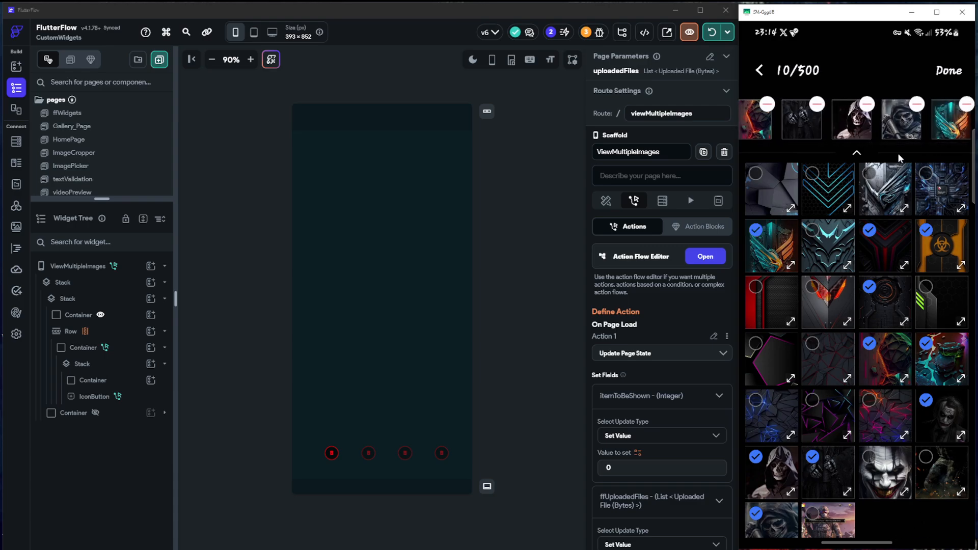
pyautogui.click(950, 72)
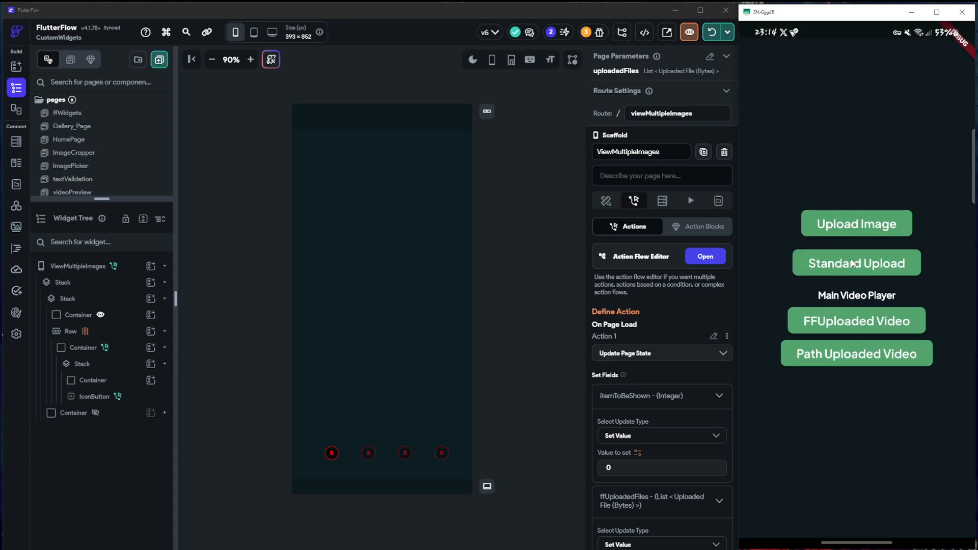
# Preview the orange biohazard image from the thumbnail row and delete it, and delete the red-and-black thumbnail before it
pyautogui.click(850, 258)
pyautogui.moveTo(904, 521); pyautogui.dragTo(791, 525)
pyautogui.moveTo(893, 530); pyautogui.dragTo(763, 513)
pyautogui.moveTo(862, 518); pyautogui.dragTo(909, 524)
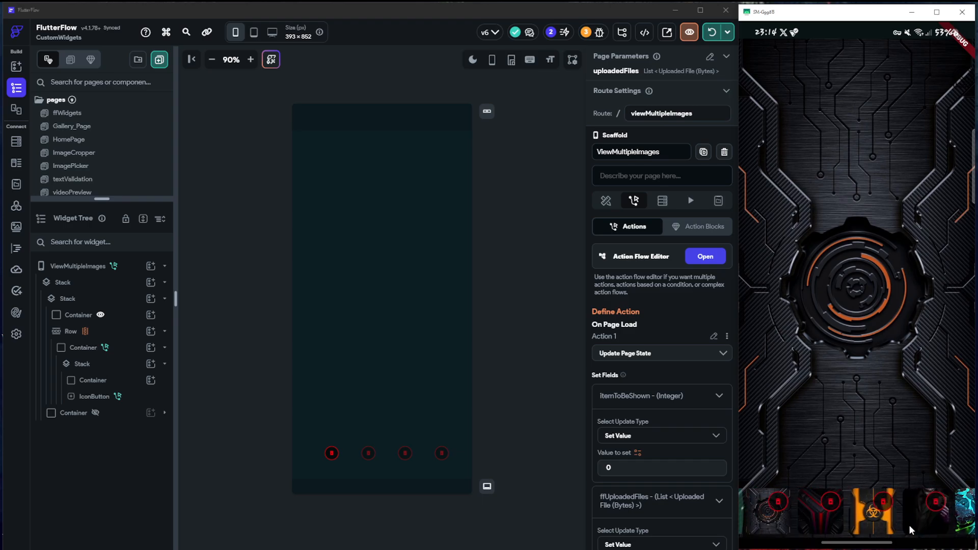
pyautogui.click(880, 520)
pyautogui.click(882, 502)
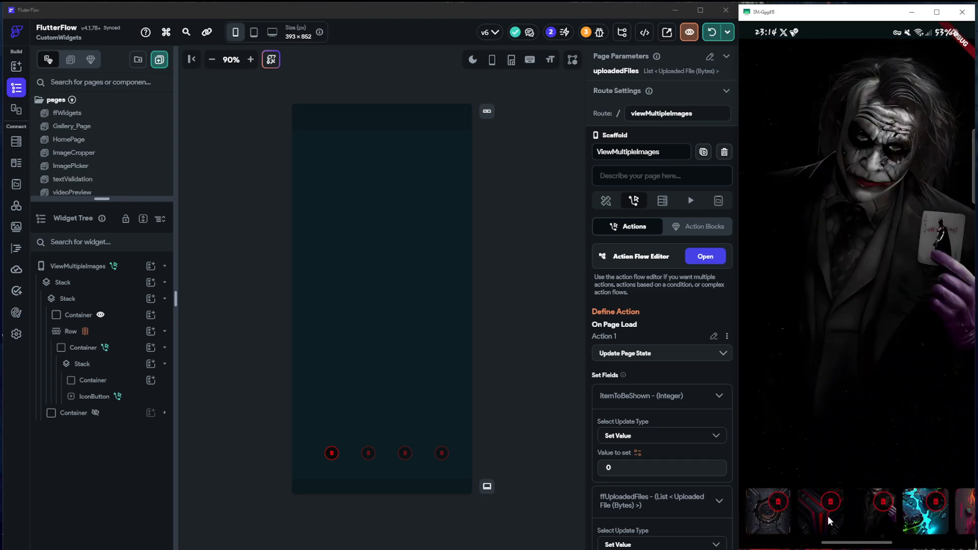
pyautogui.click(830, 503)
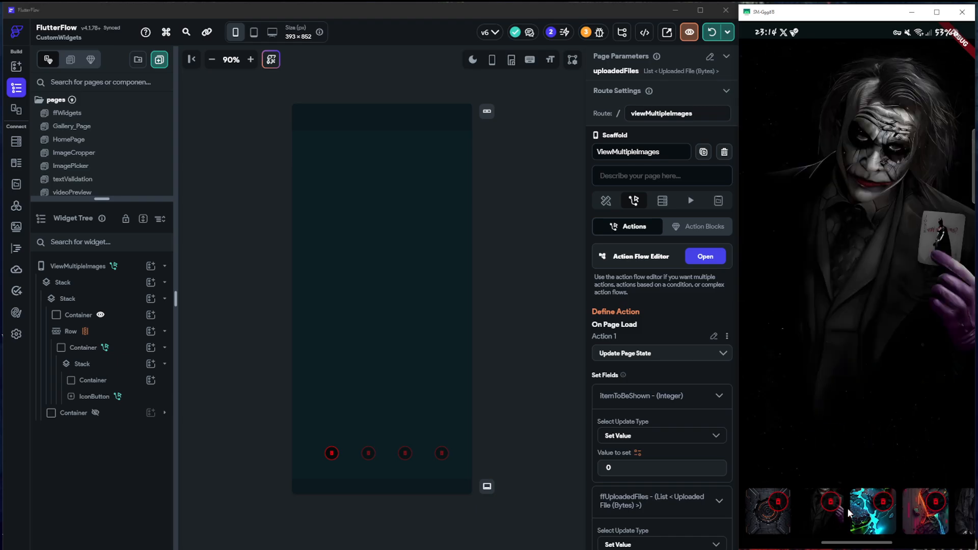
# Preview the teal-and-orange winged emblem image at the end of the thumbnail row in the running app
pyautogui.click(866, 522)
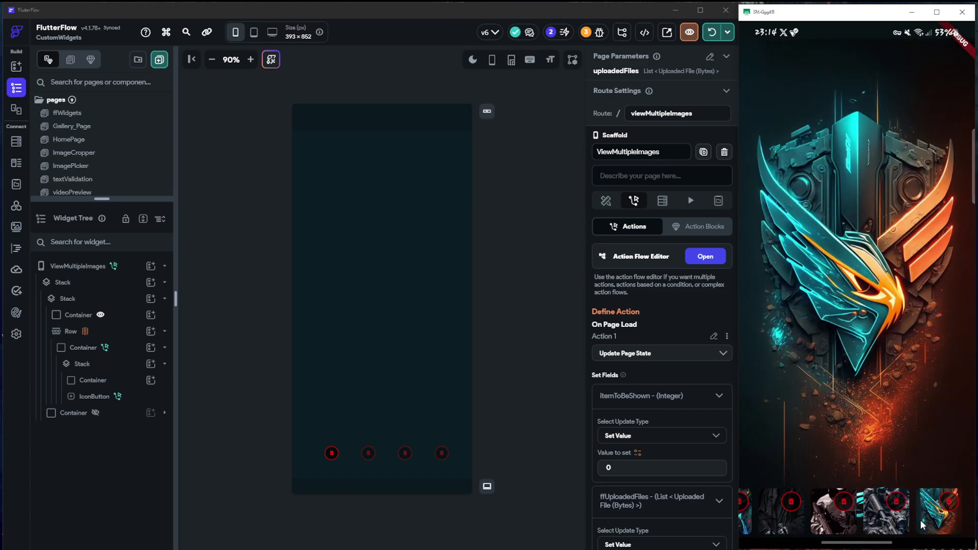
pyautogui.click(917, 519)
pyautogui.moveTo(818, 521); pyautogui.dragTo(911, 513)
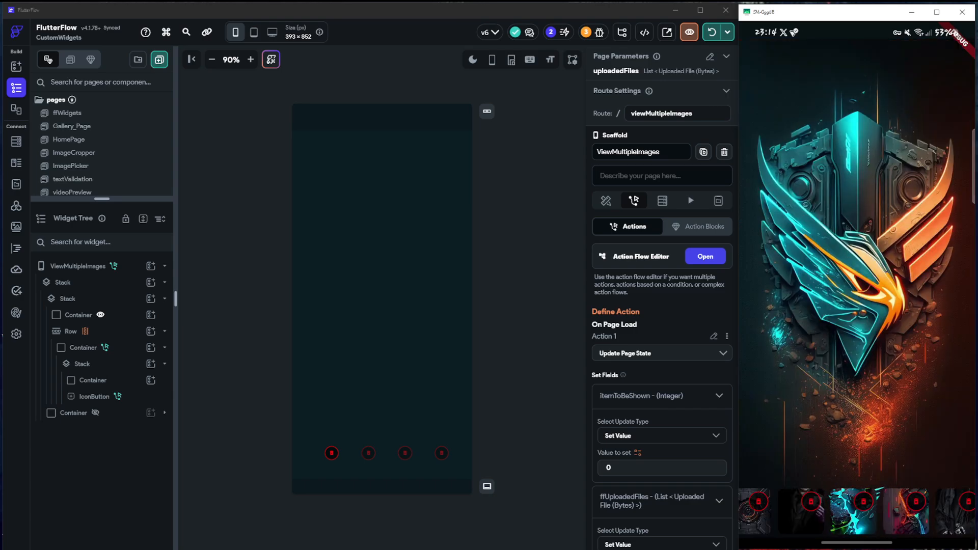